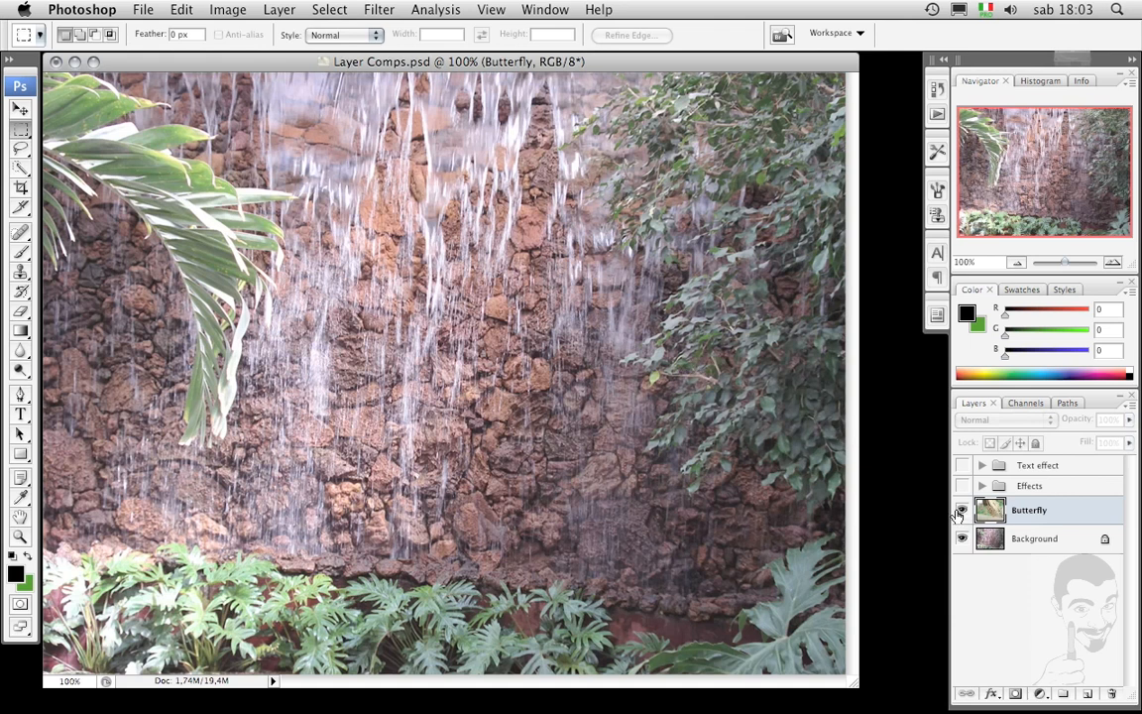
- Make the Butterfly layer visible and set its blend mode to Linear Light, trying Vivid Light first
{"action": "left_click", "coordinate": [962, 510]}
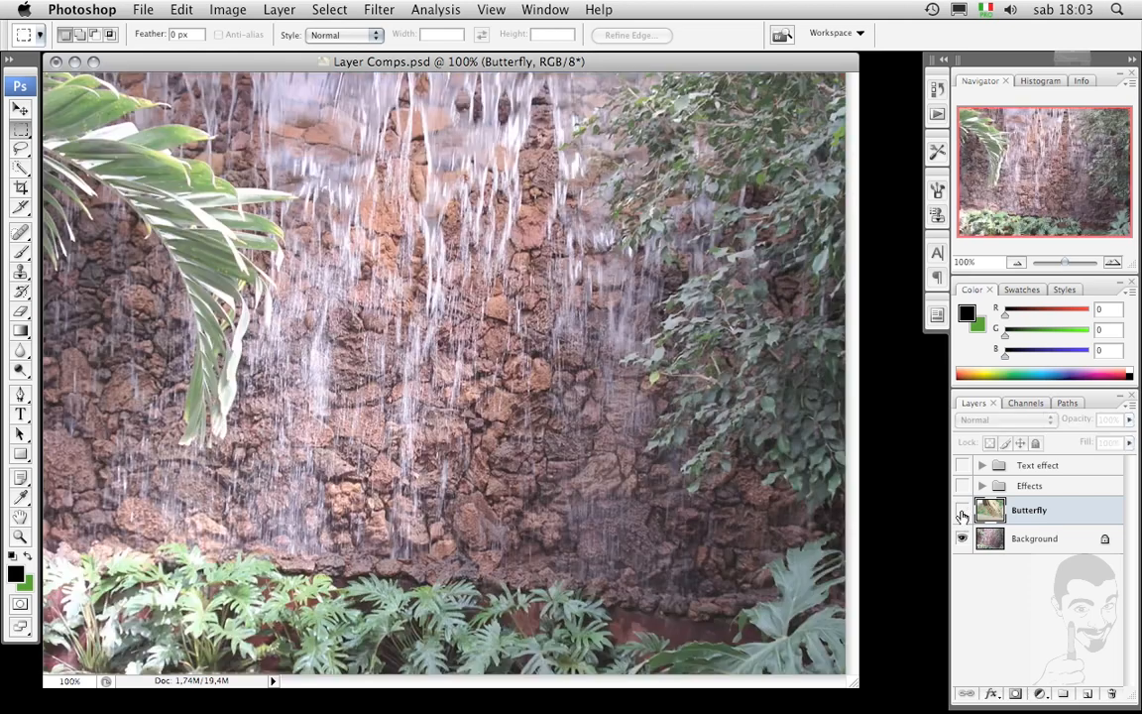
{"action": "left_click", "coordinate": [961, 510]}
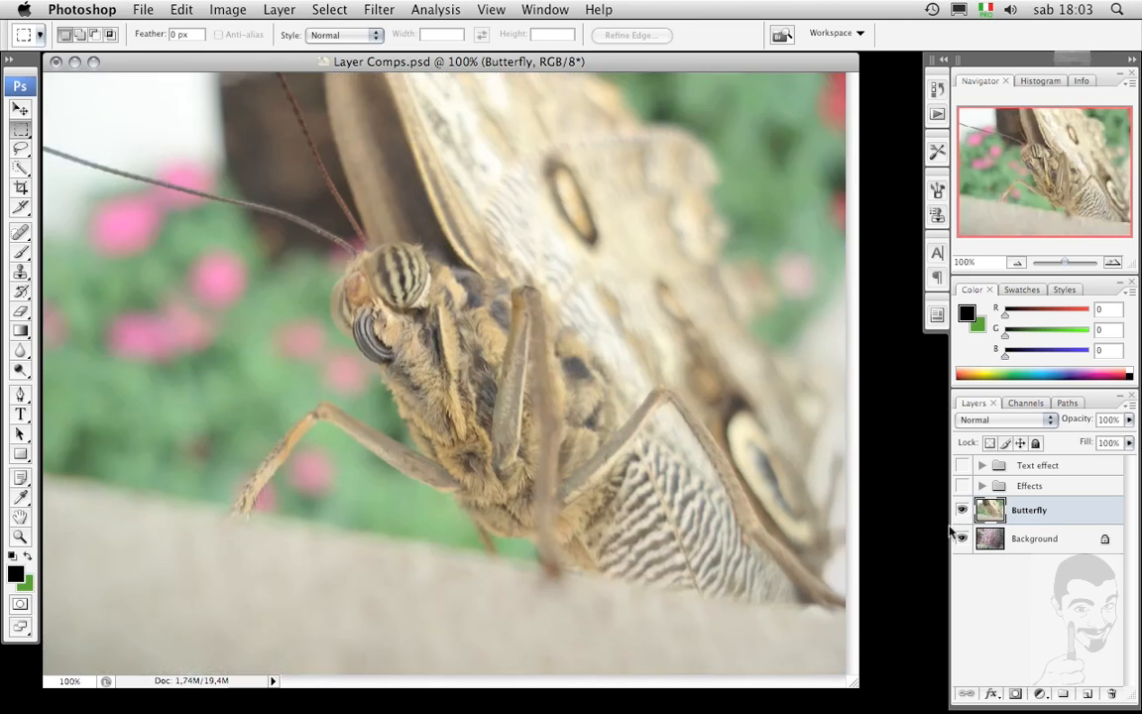
{"action": "left_click", "coordinate": [962, 510]}
{"action": "left_click", "coordinate": [983, 425]}
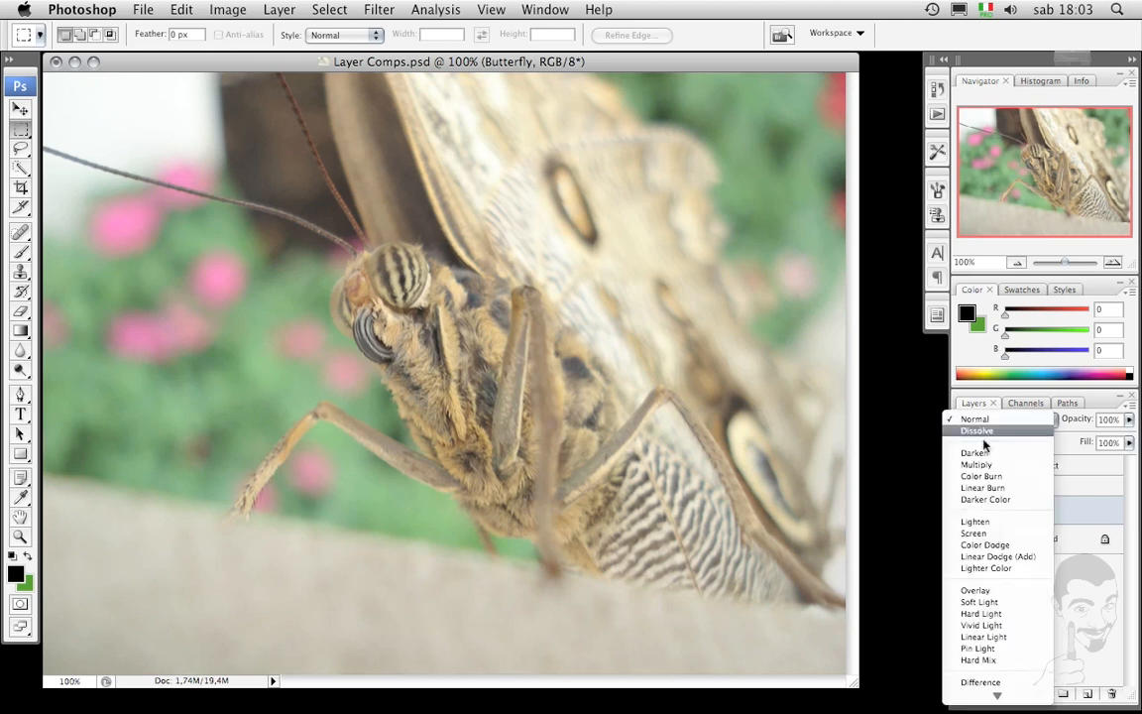
{"action": "left_click", "coordinate": [981, 626]}
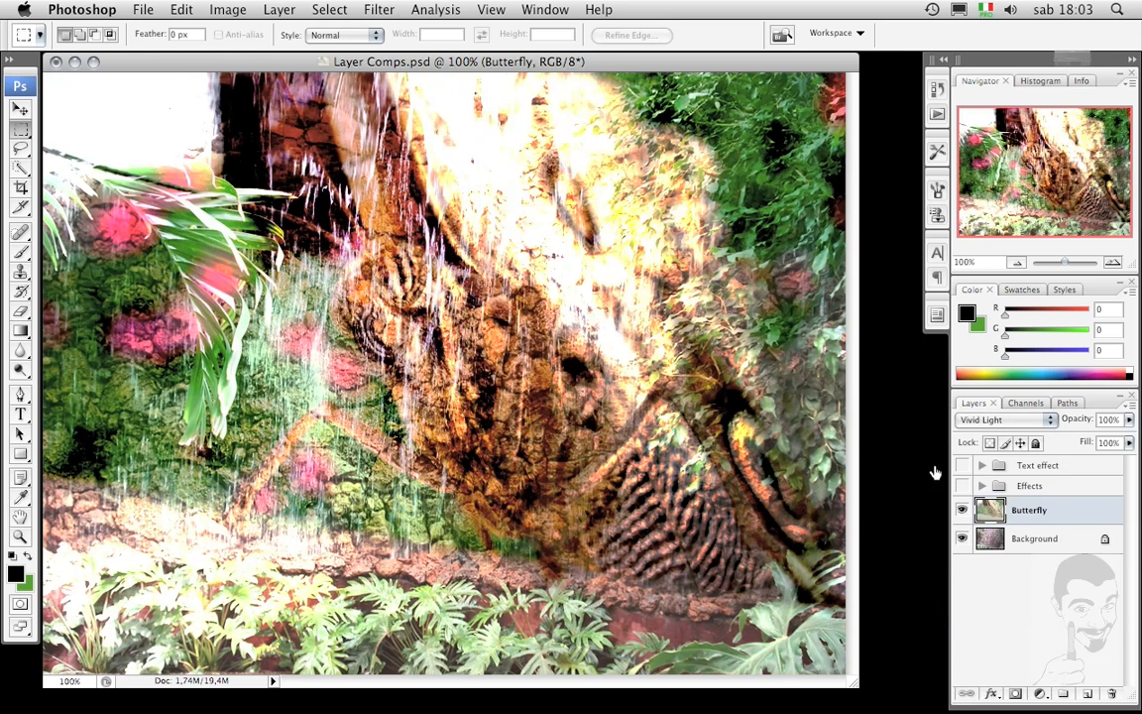
{"action": "left_click", "coordinate": [977, 420]}
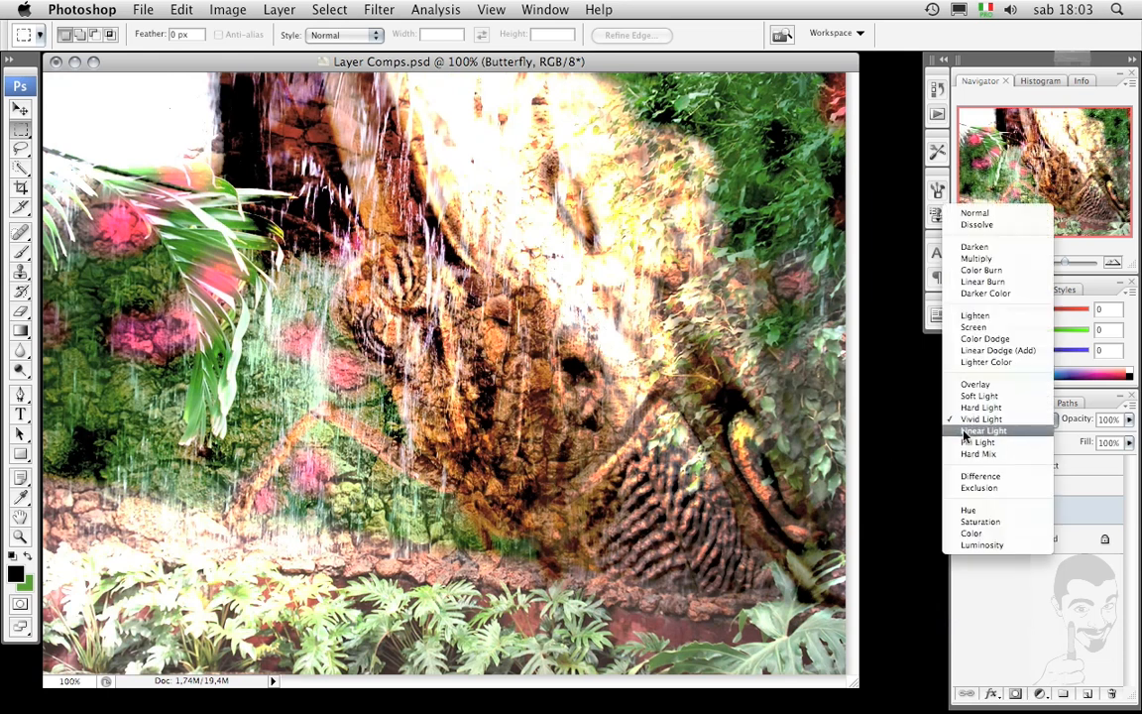
{"action": "left_click", "coordinate": [974, 431]}
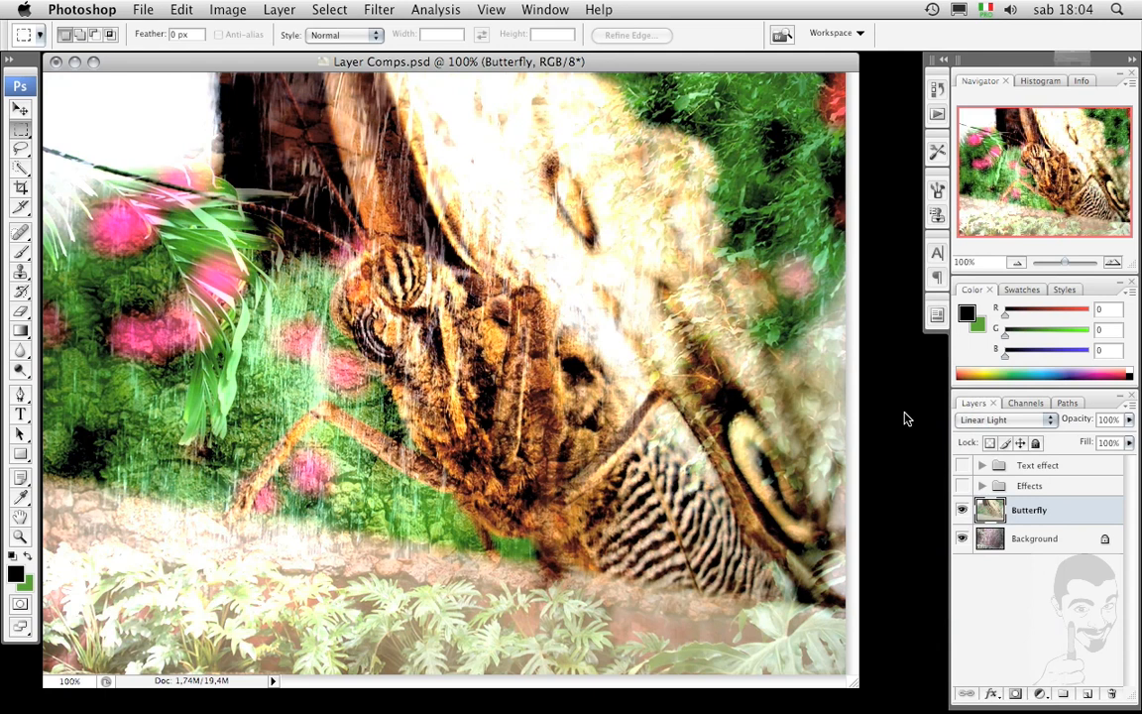
- Compare the Butterfly layer's Vivid Light and Linear Light blend modes by switching between them, ending on Linear Light
{"action": "key", "text": "shift+minus"}
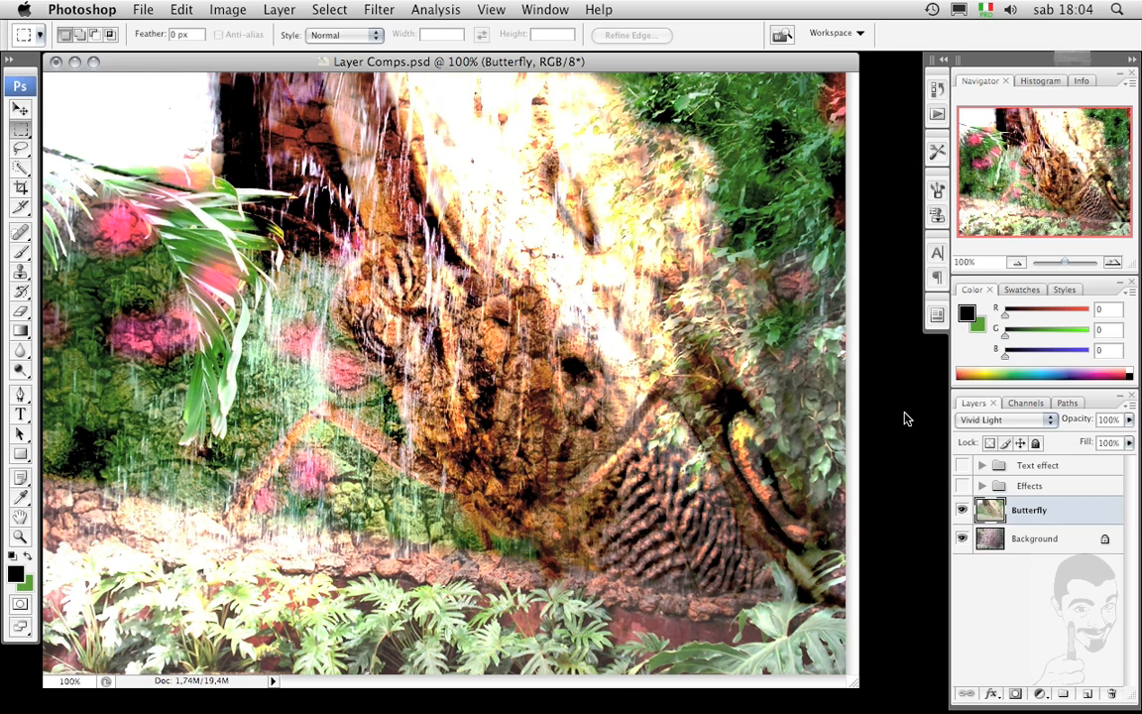
{"action": "key", "text": "shift+plus"}
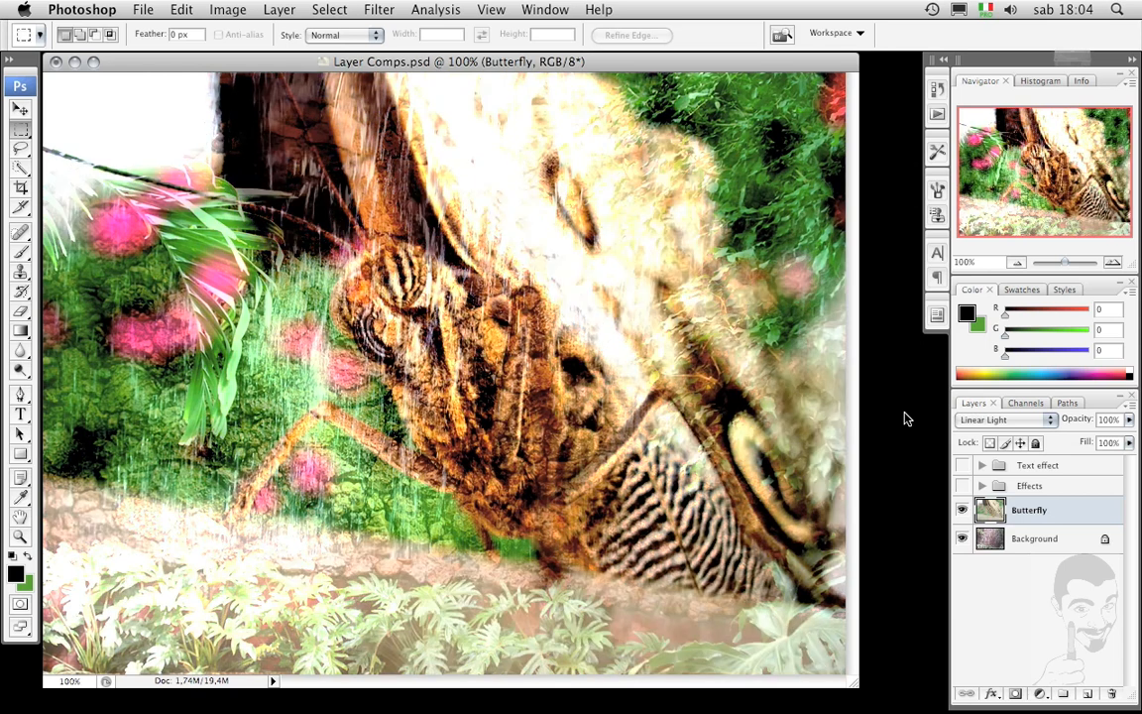
{"action": "key", "text": "shift+minus"}
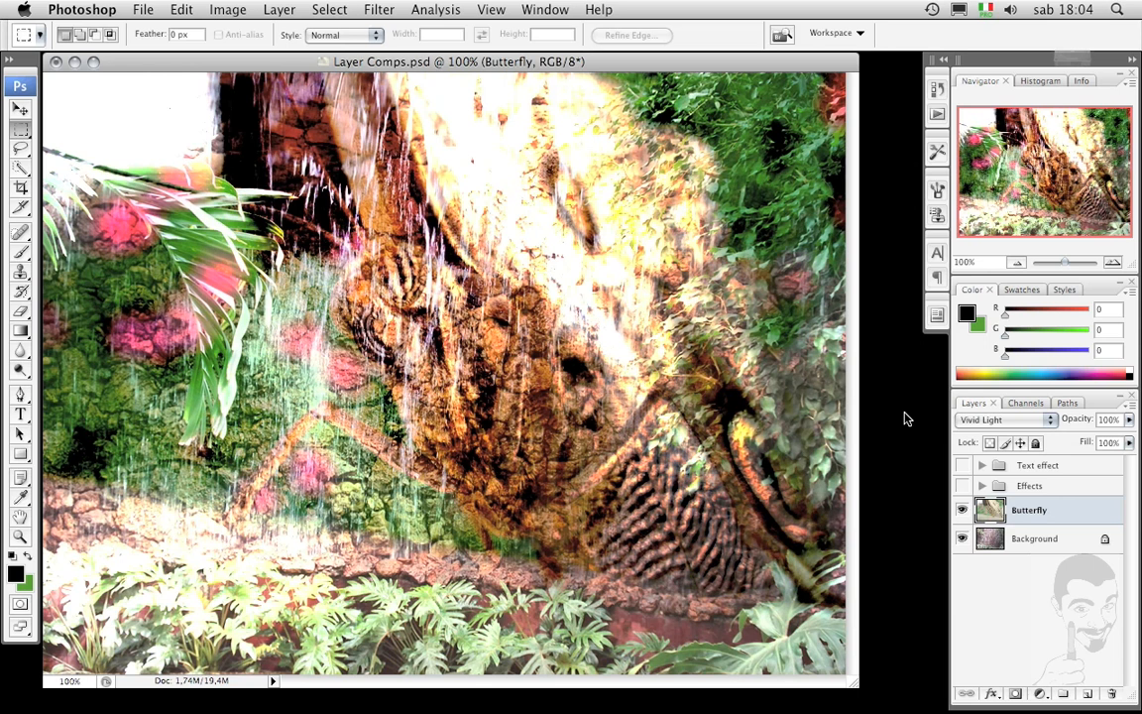
{"action": "key", "text": "shift+plus"}
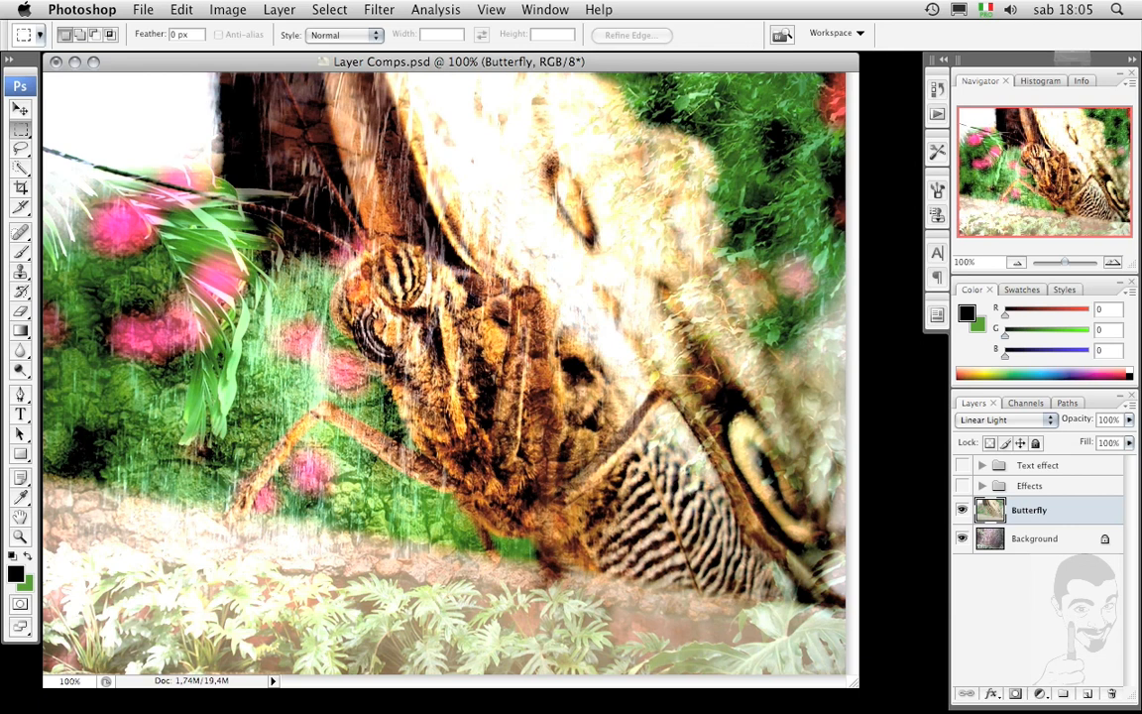
- Open the image Wall_01.jpg from the Lesson Stuff folder
{"action": "left_click", "coordinate": [141, 14]}
{"action": "left_click", "coordinate": [150, 47]}
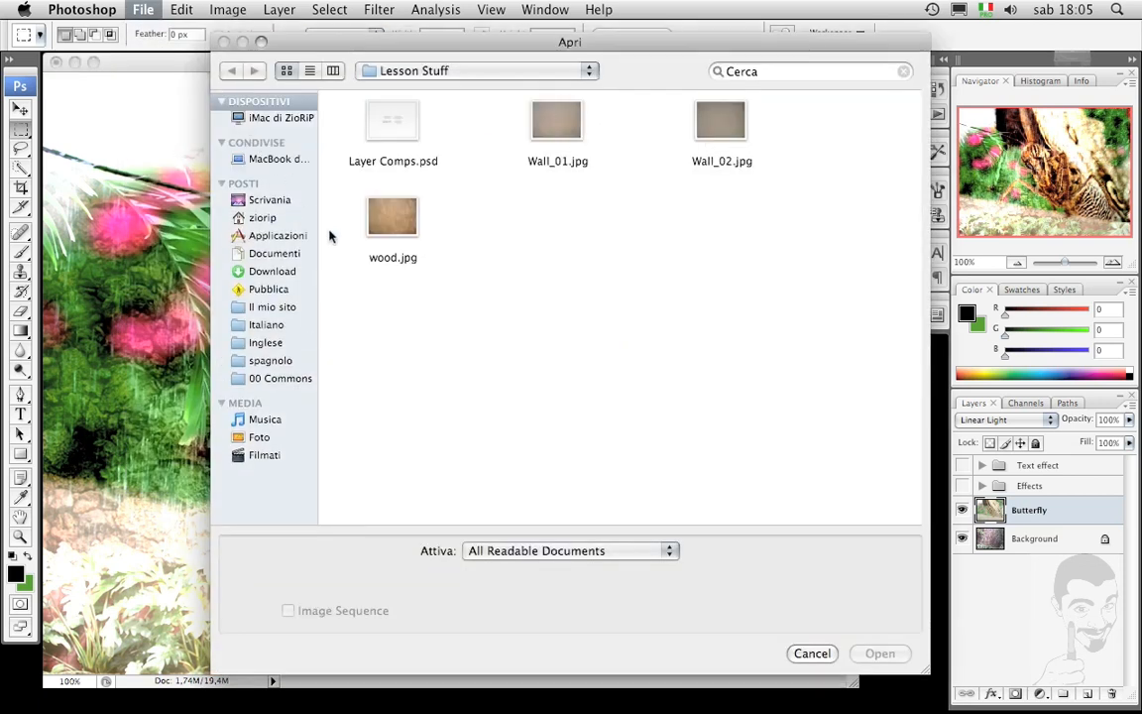
{"action": "left_click", "coordinate": [551, 121]}
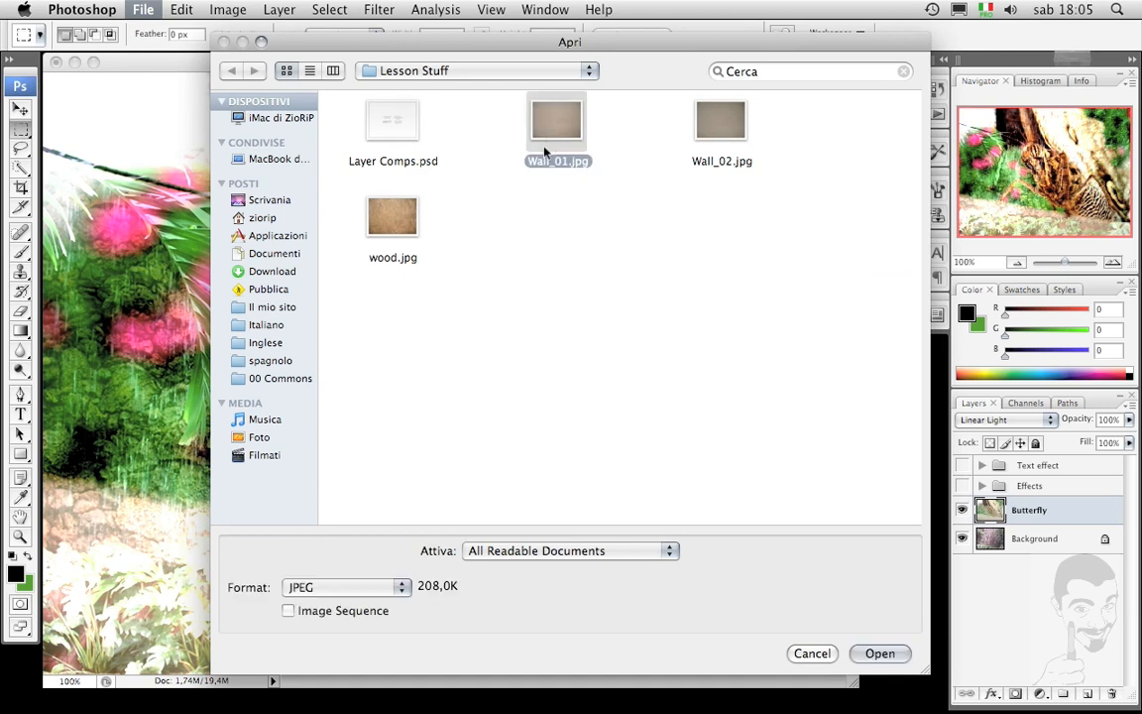
{"action": "left_click", "coordinate": [879, 653]}
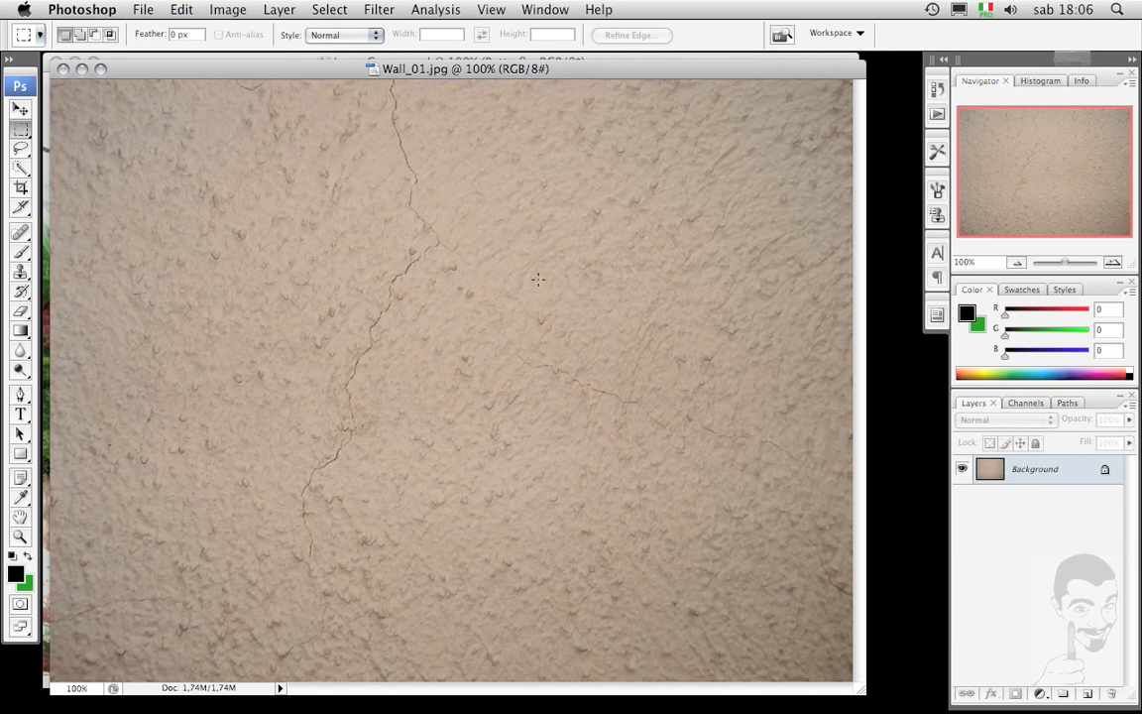
- Copy the wall image into Layer Comps.psd above the Butterfly layer, filling the canvas, and minimize the Wall_01.jpg window
{"action": "left_click_drag", "start_coordinate": [472, 76], "coordinate": [679, 387]}
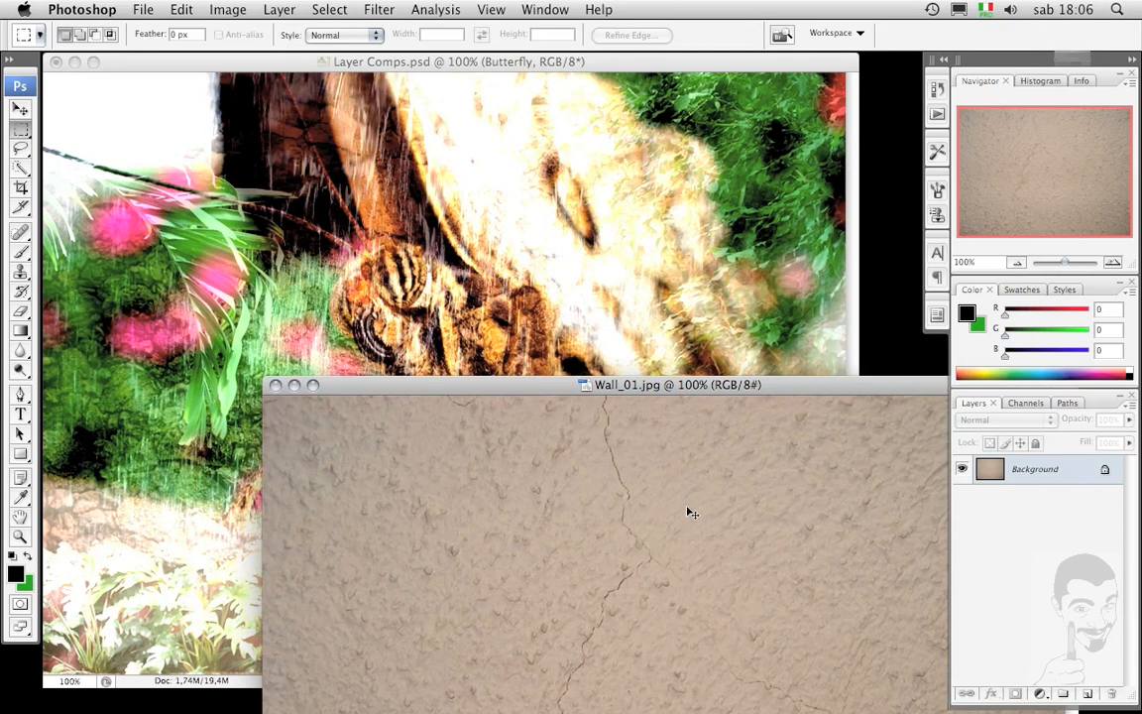
{"action": "left_click_drag", "start_coordinate": [616, 443], "coordinate": [445, 266]}
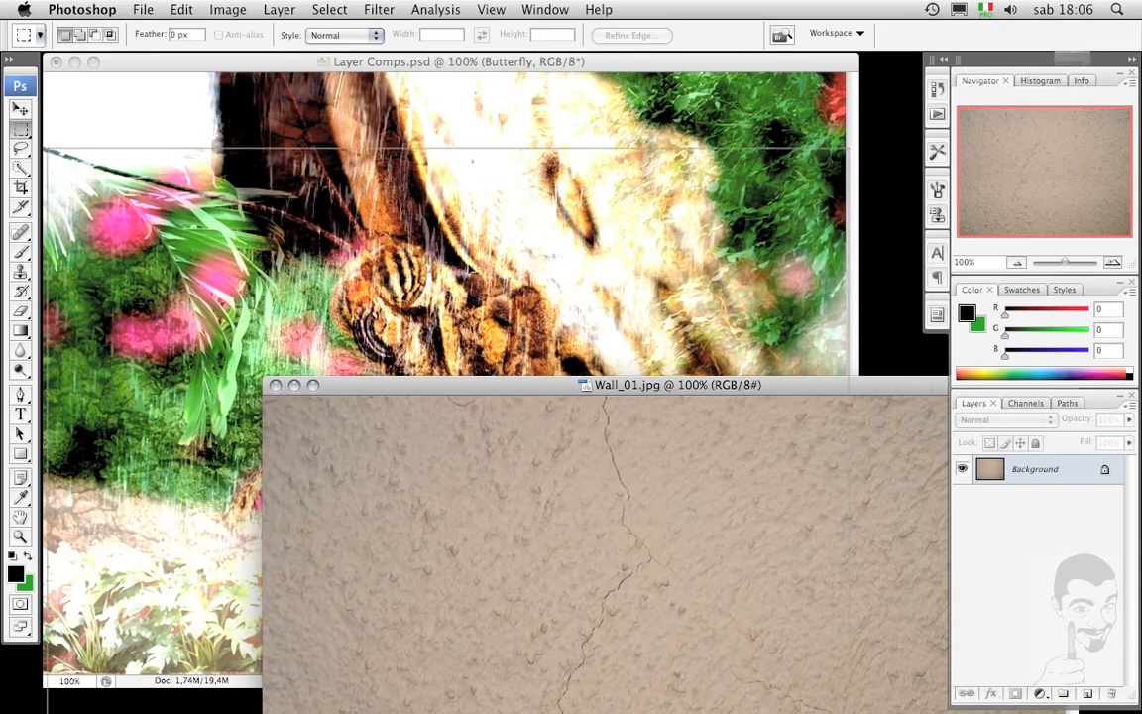
{"action": "left_click_drag", "start_coordinate": [445, 266], "coordinate": [483, 250]}
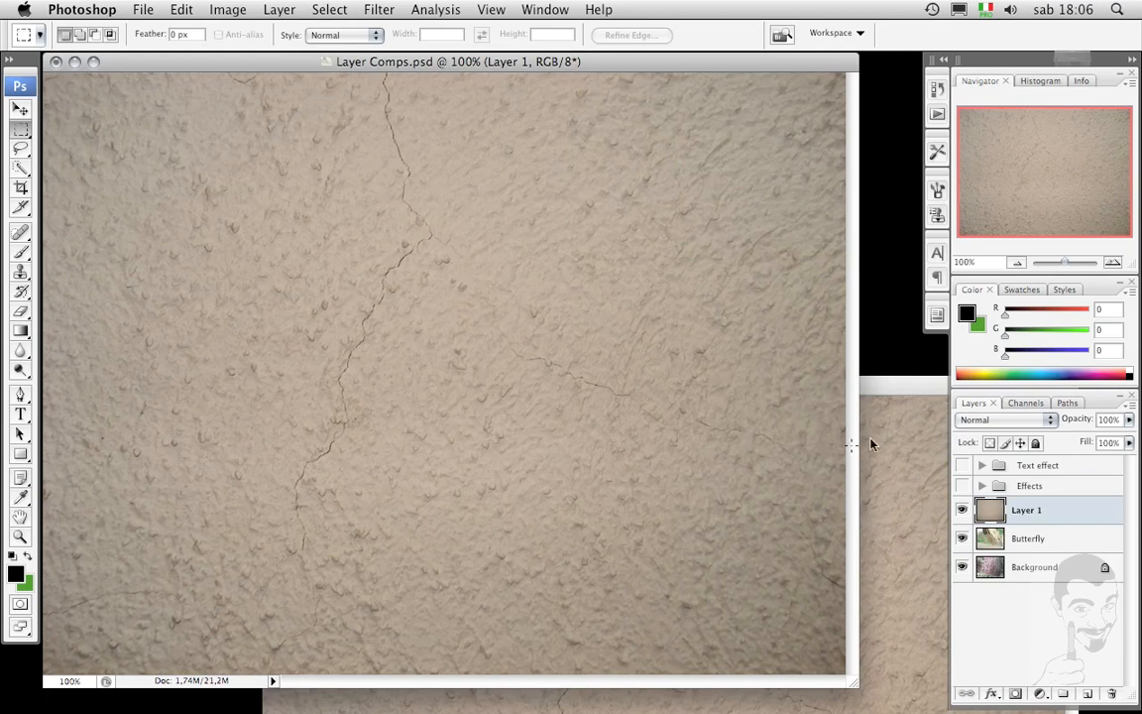
{"action": "left_click", "coordinate": [879, 388]}
{"action": "left_click_drag", "start_coordinate": [880, 388], "coordinate": [750, 275]}
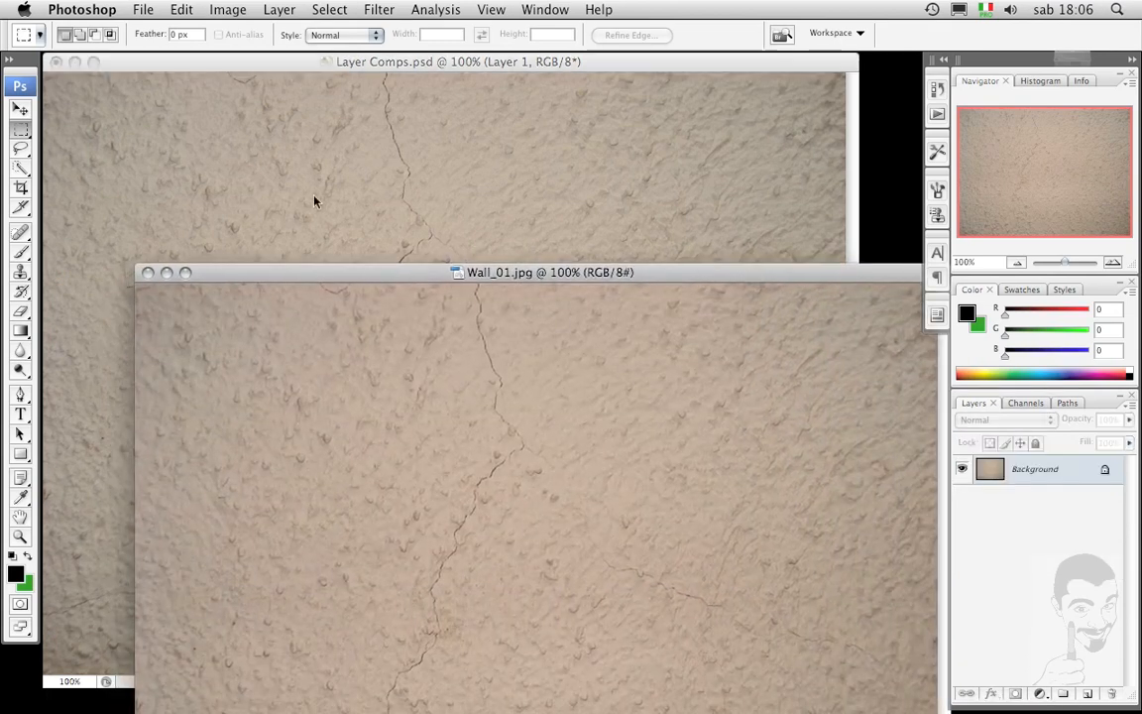
{"action": "left_click", "coordinate": [149, 272]}
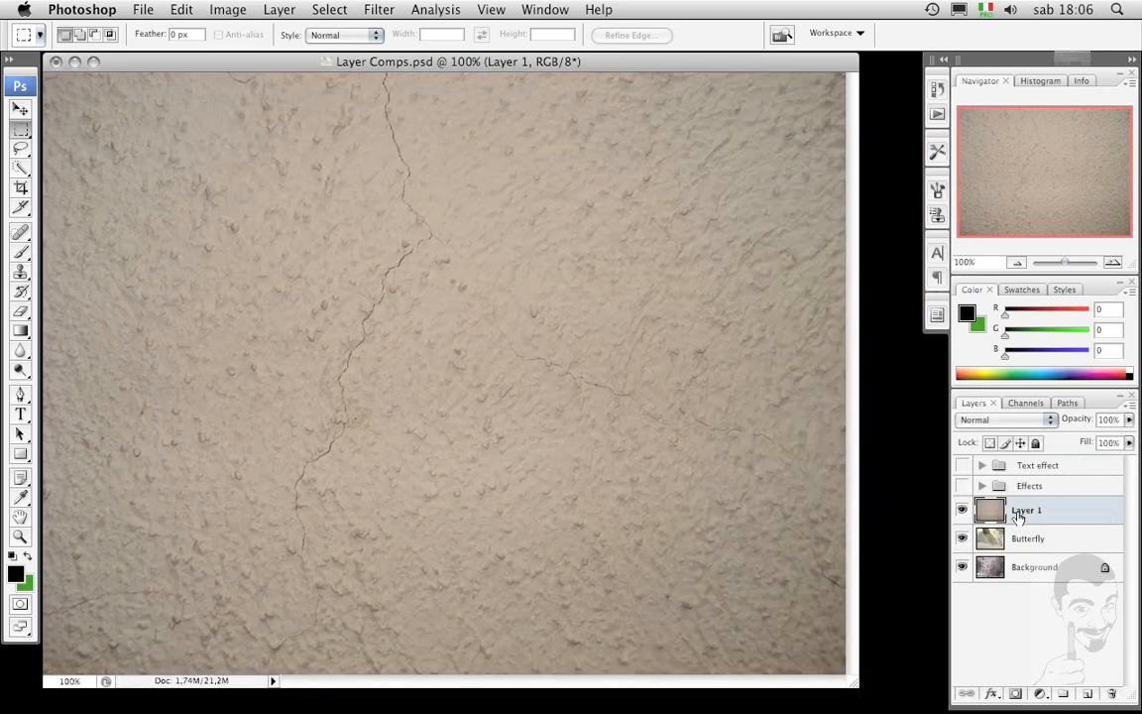
- Rename the new wall texture layer as 01 Wall
{"action": "double_click", "coordinate": [1024, 510]}
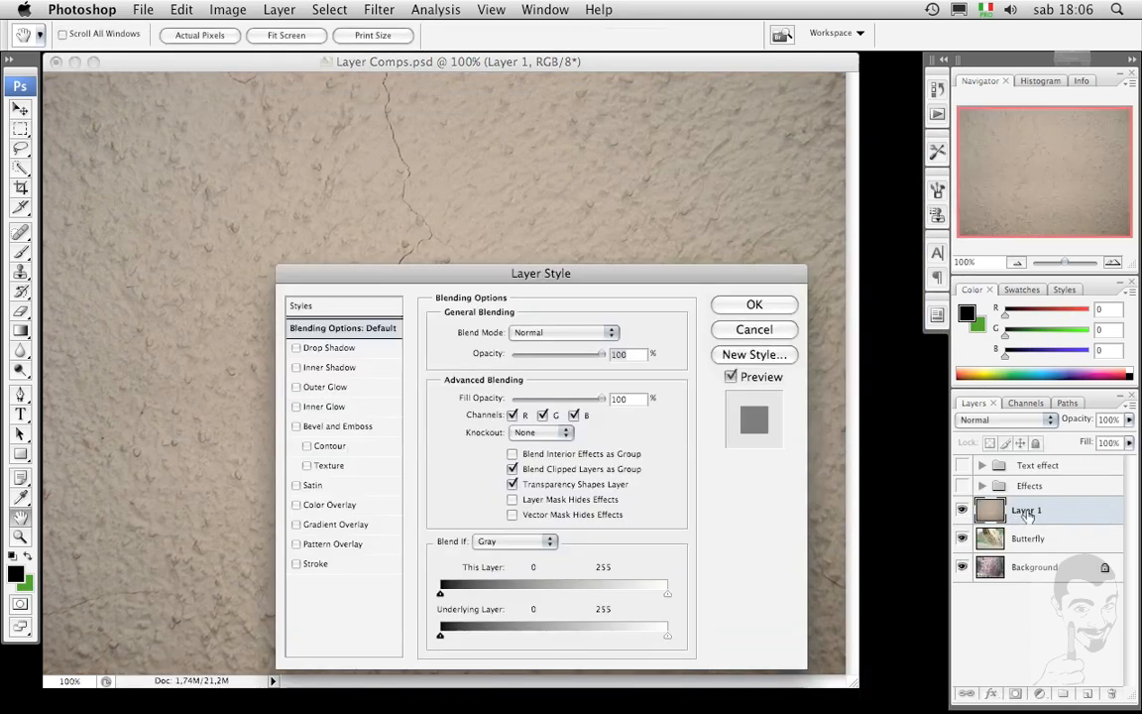
{"action": "left_click", "coordinate": [746, 330]}
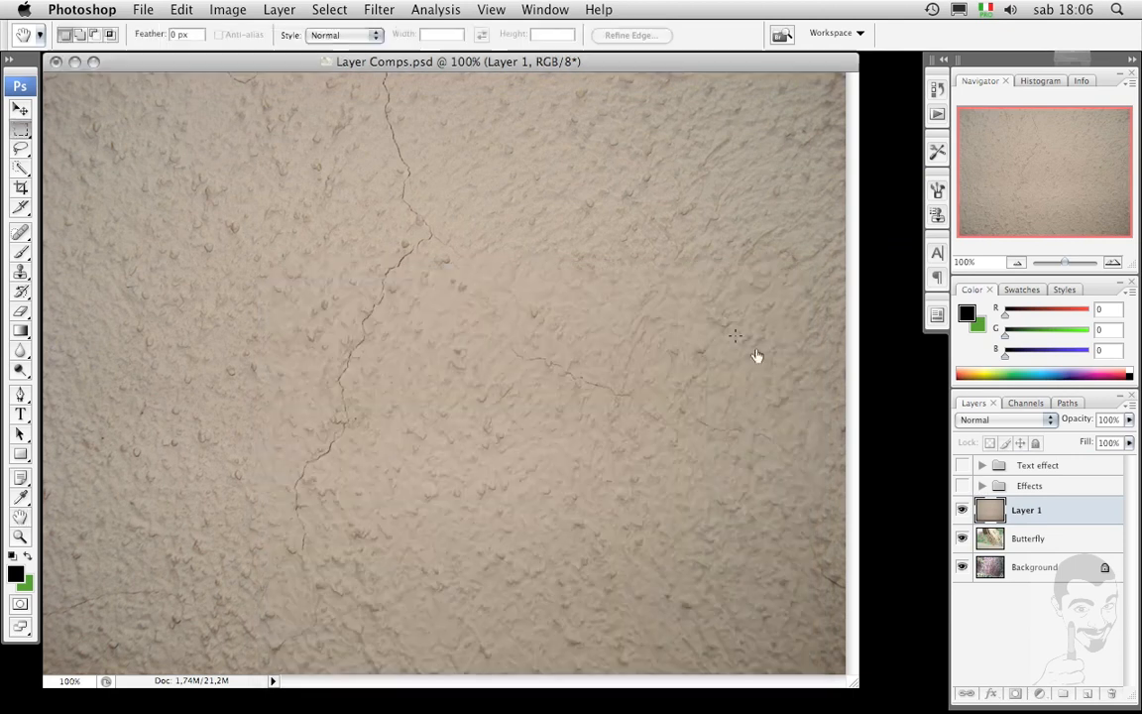
{"action": "double_click", "coordinate": [1025, 511]}
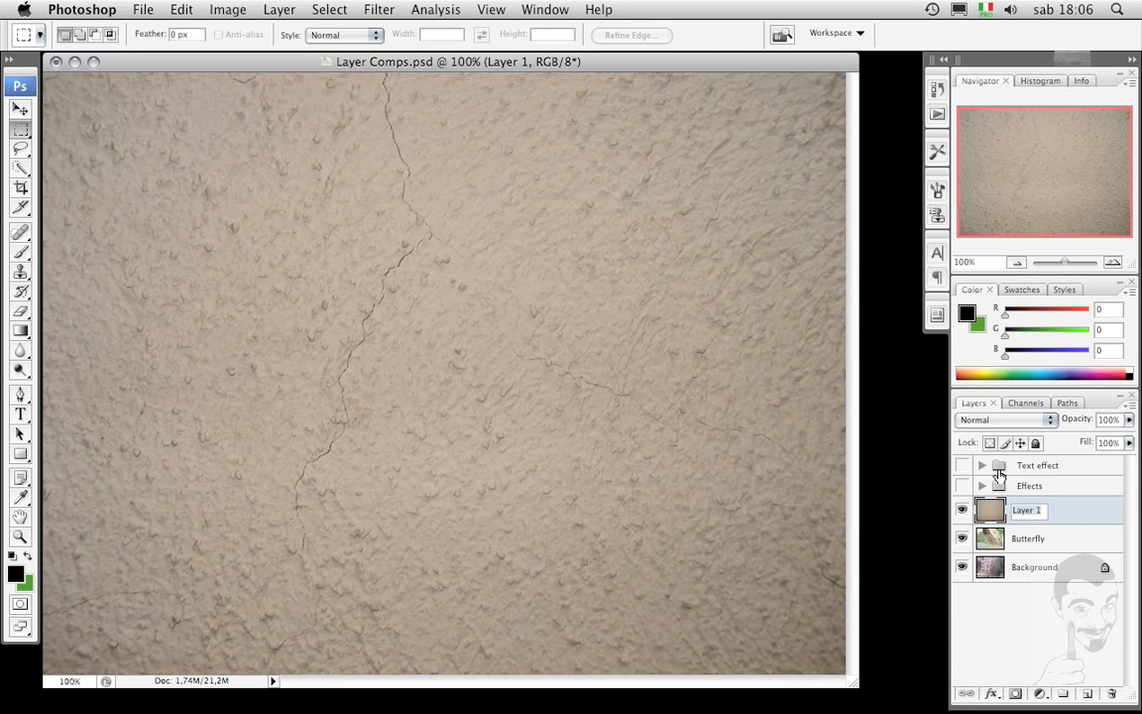
{"action": "type", "text": "01 Wall"}
{"action": "key", "text": "Return"}
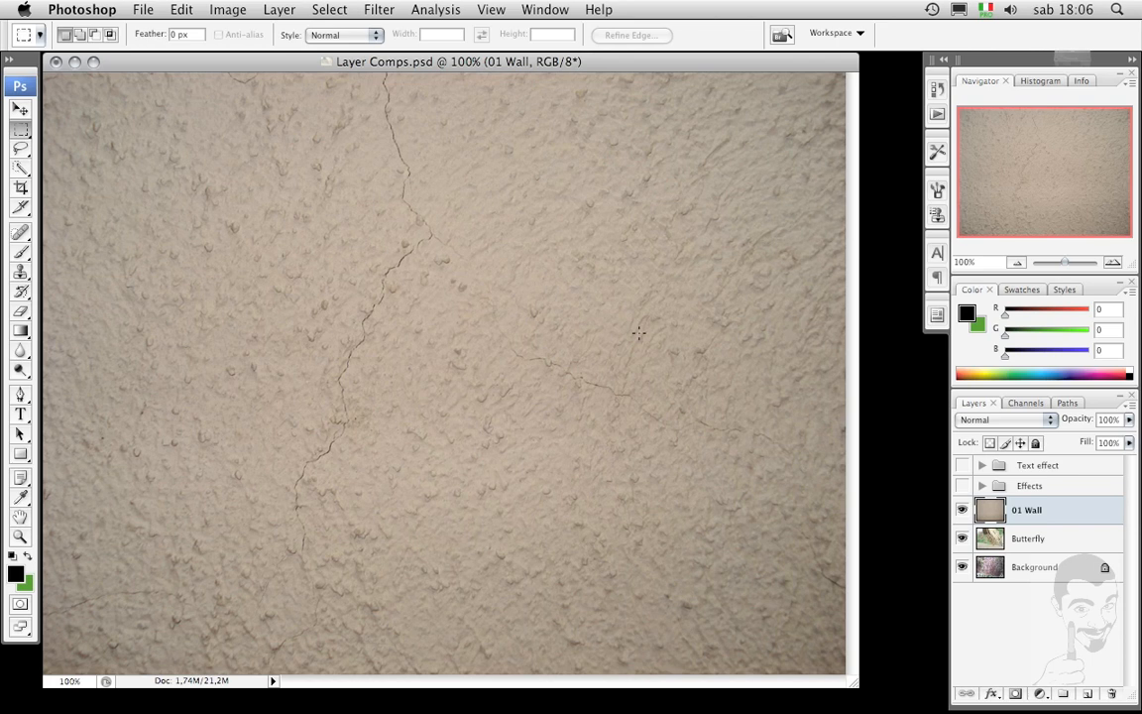
- Try the Color Burn and Linear Burn blend modes on the 01 Wall layer and set it to Color Burn
{"action": "left_click", "coordinate": [982, 420]}
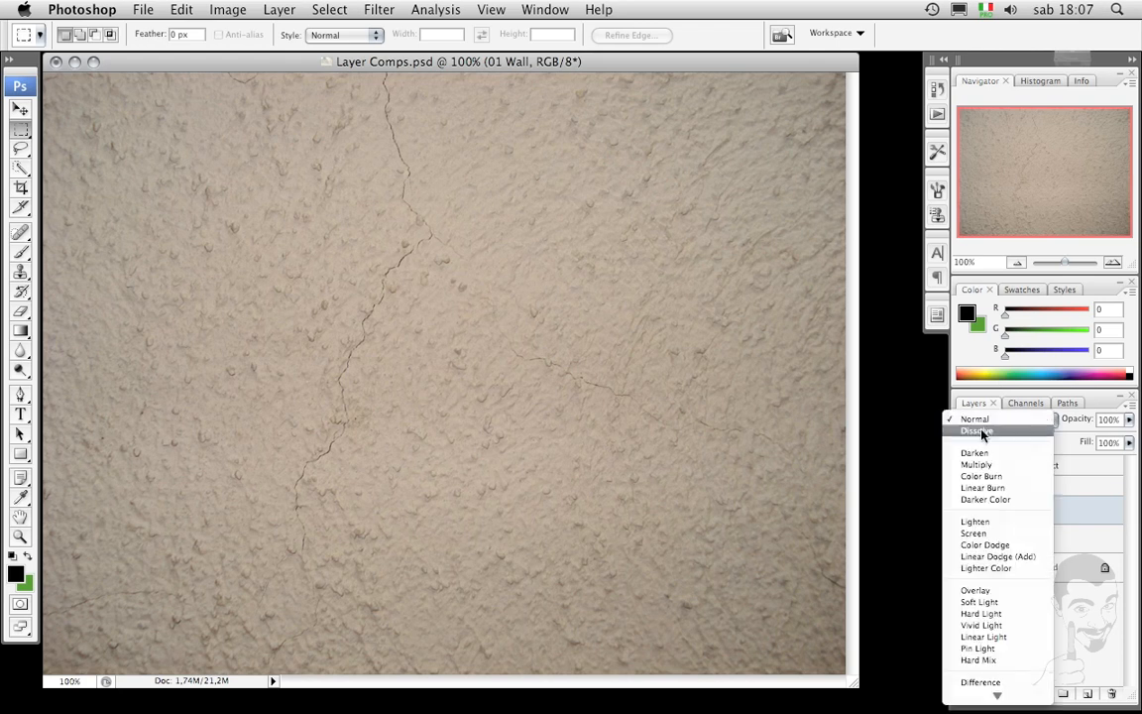
{"action": "left_click", "coordinate": [981, 477]}
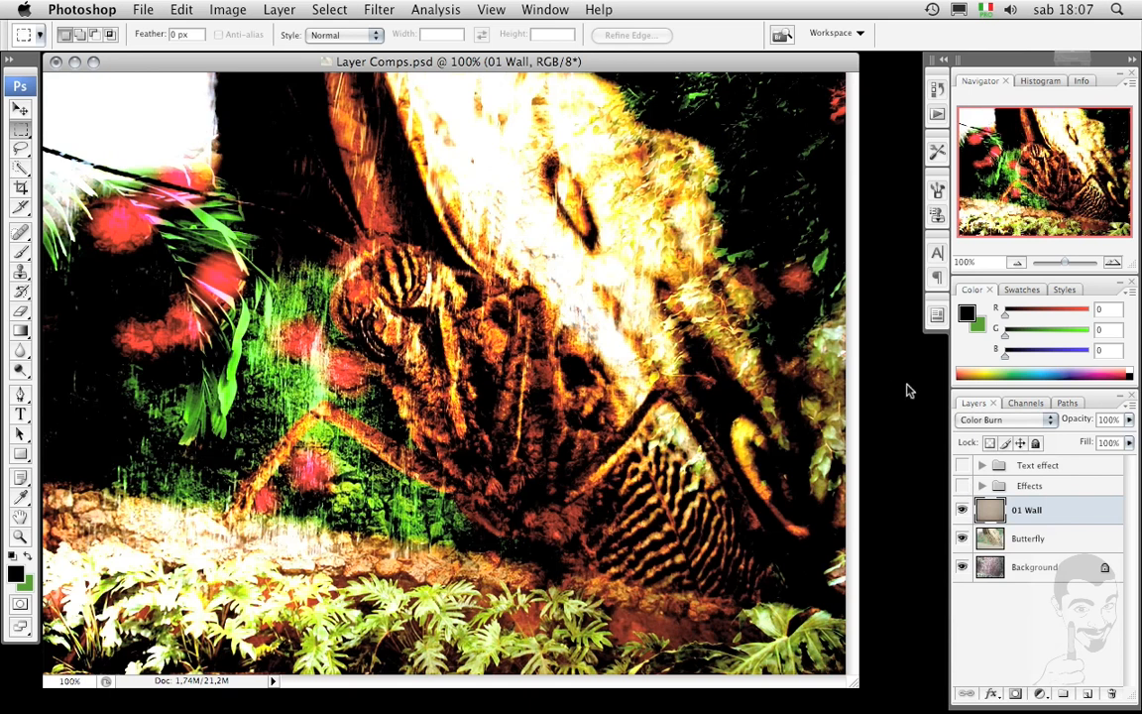
{"action": "left_click", "coordinate": [992, 421]}
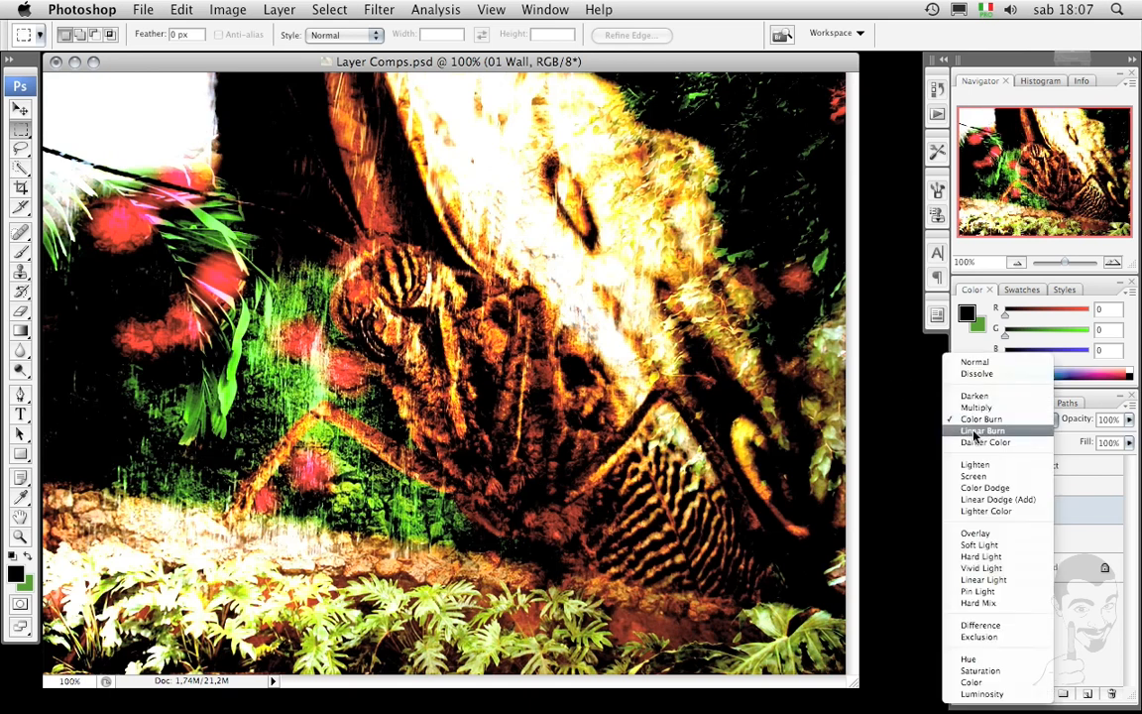
{"action": "left_click", "coordinate": [974, 435]}
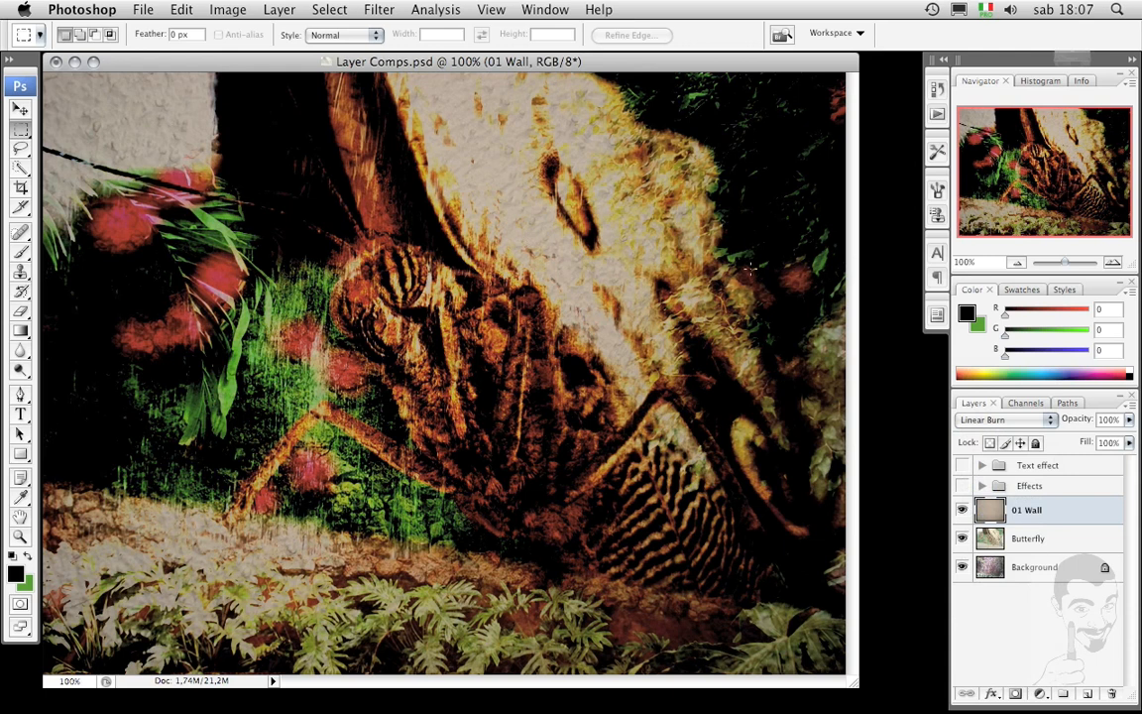
{"action": "left_click", "coordinate": [985, 425]}
{"action": "left_click", "coordinate": [967, 410]}
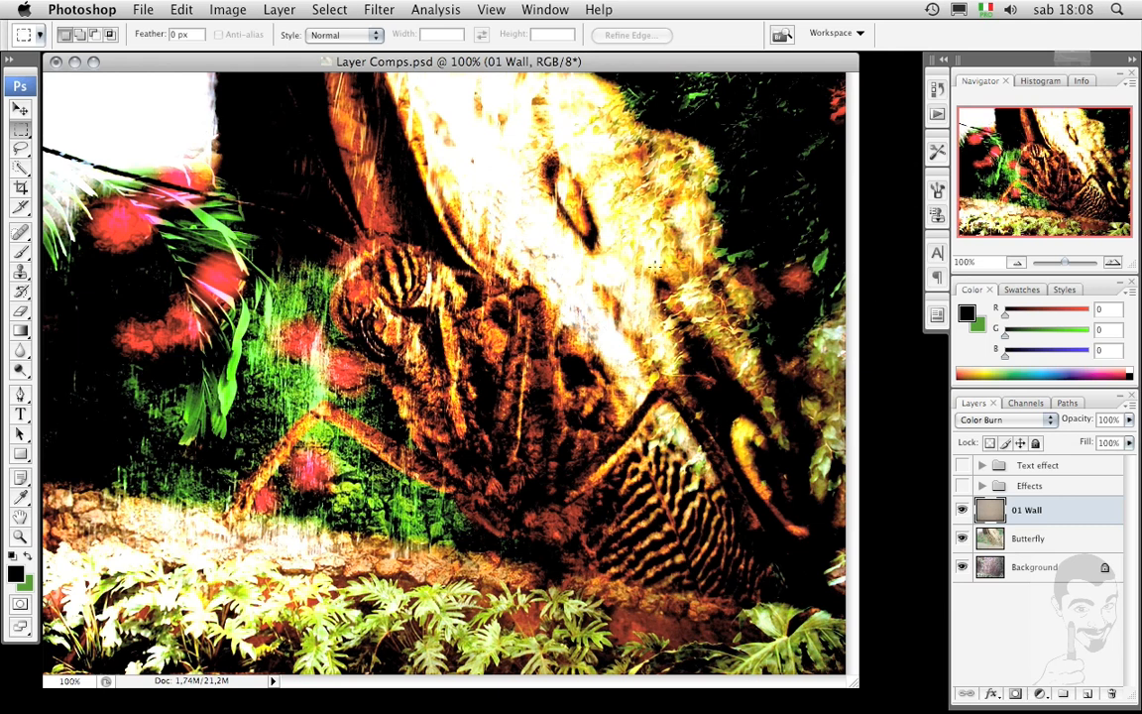
- Display the Layer Comps panel and make it slightly taller
{"action": "left_click", "coordinate": [935, 317]}
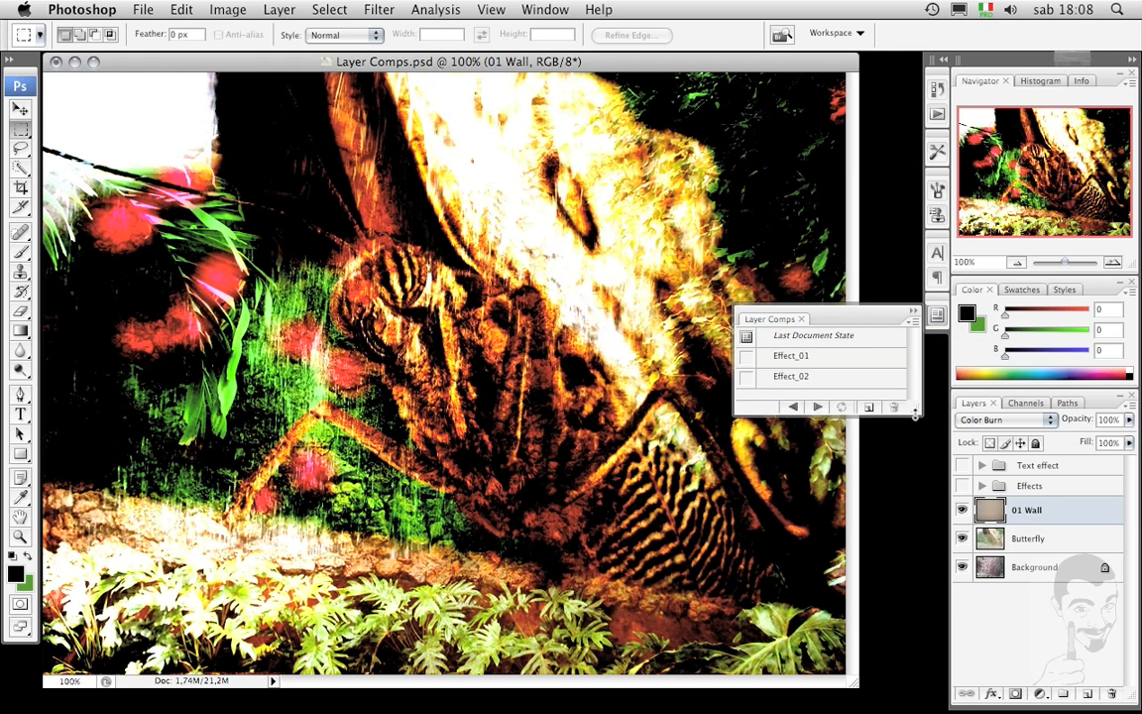
{"action": "left_click_drag", "start_coordinate": [919, 411], "coordinate": [920, 452]}
{"action": "left_click", "coordinate": [548, 10]}
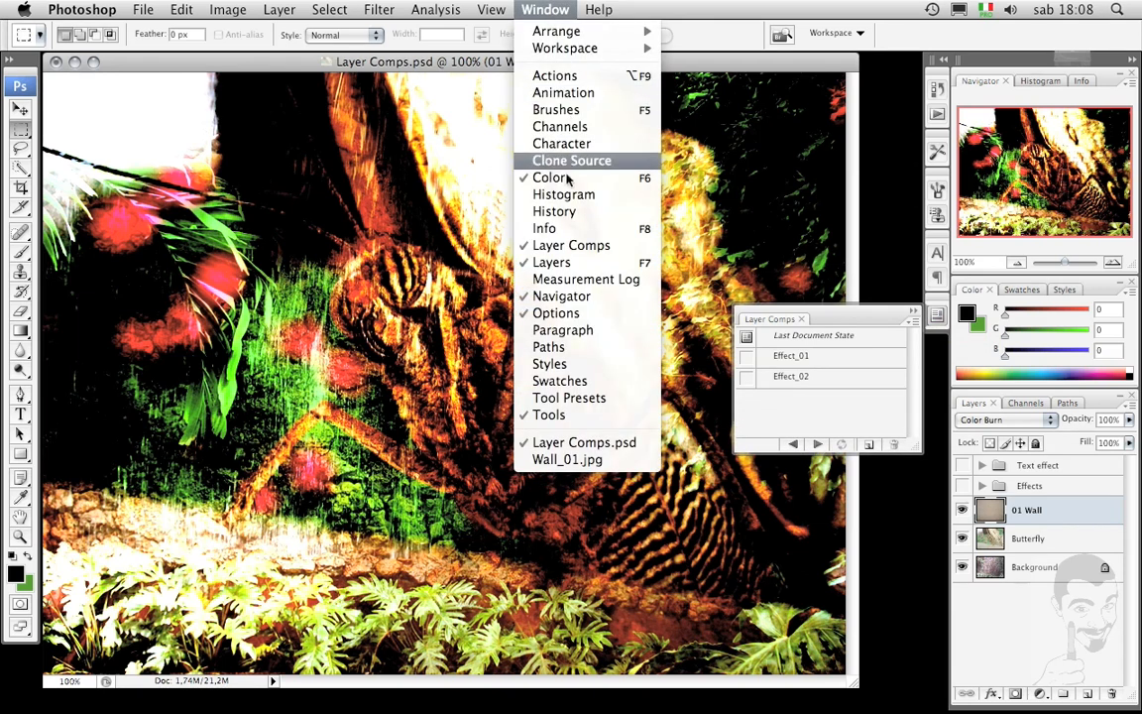
{"action": "left_click", "coordinate": [560, 246]}
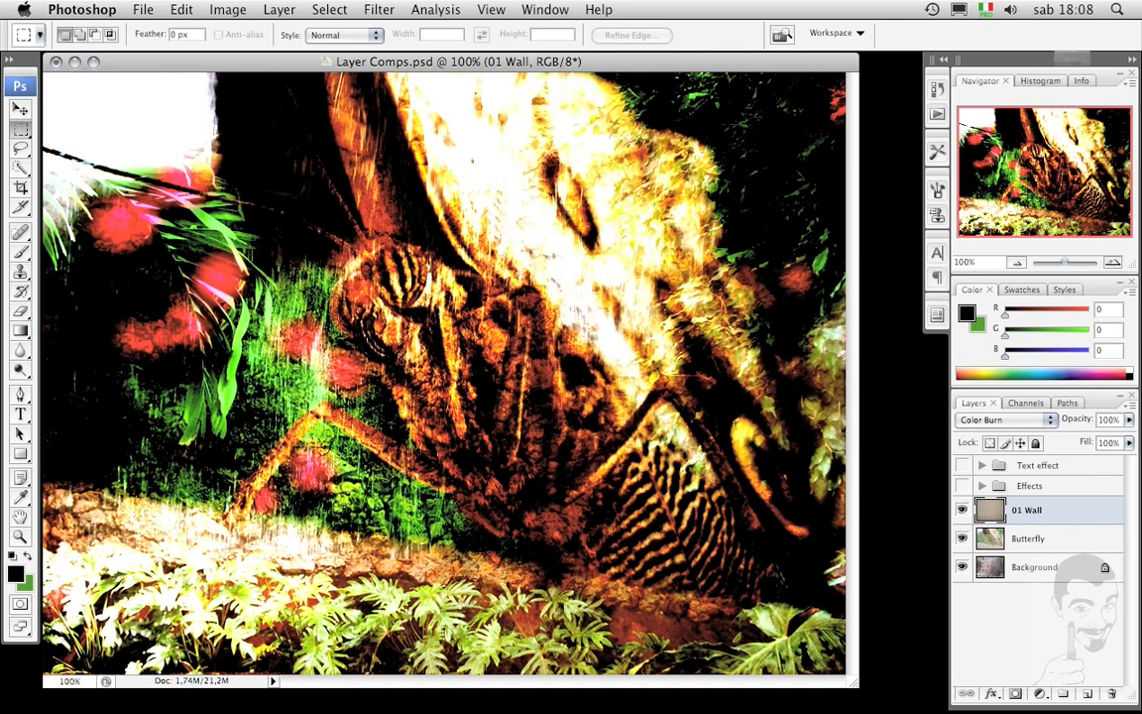
{"action": "left_click", "coordinate": [546, 10]}
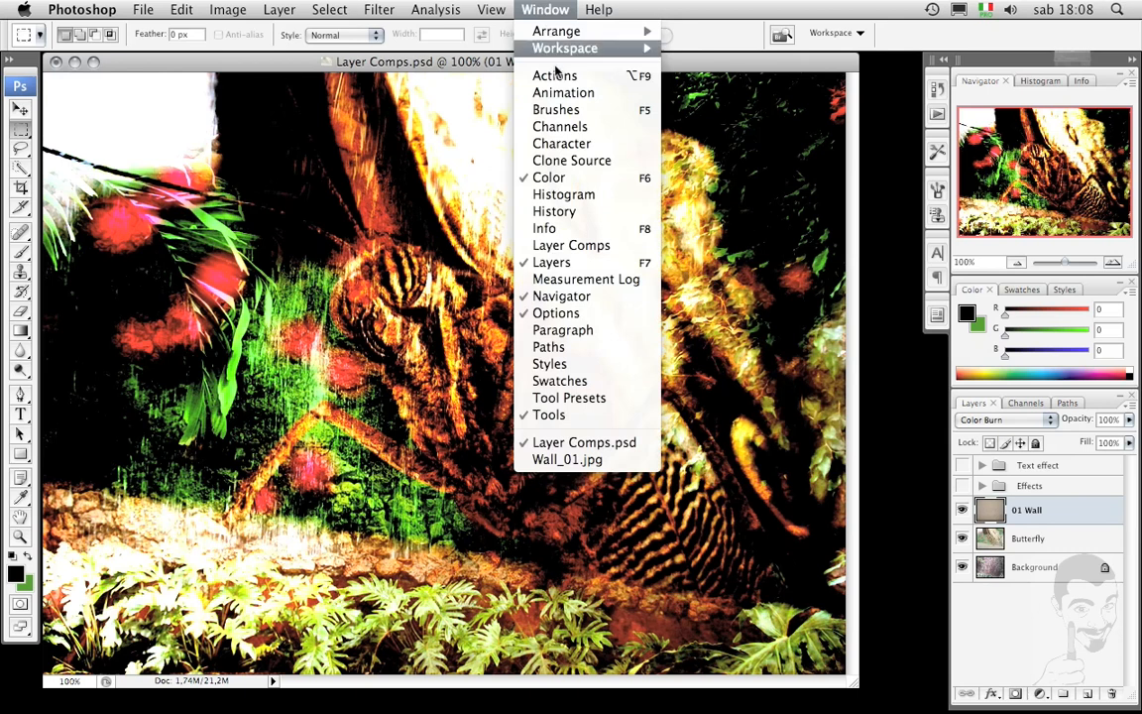
{"action": "left_click", "coordinate": [543, 248]}
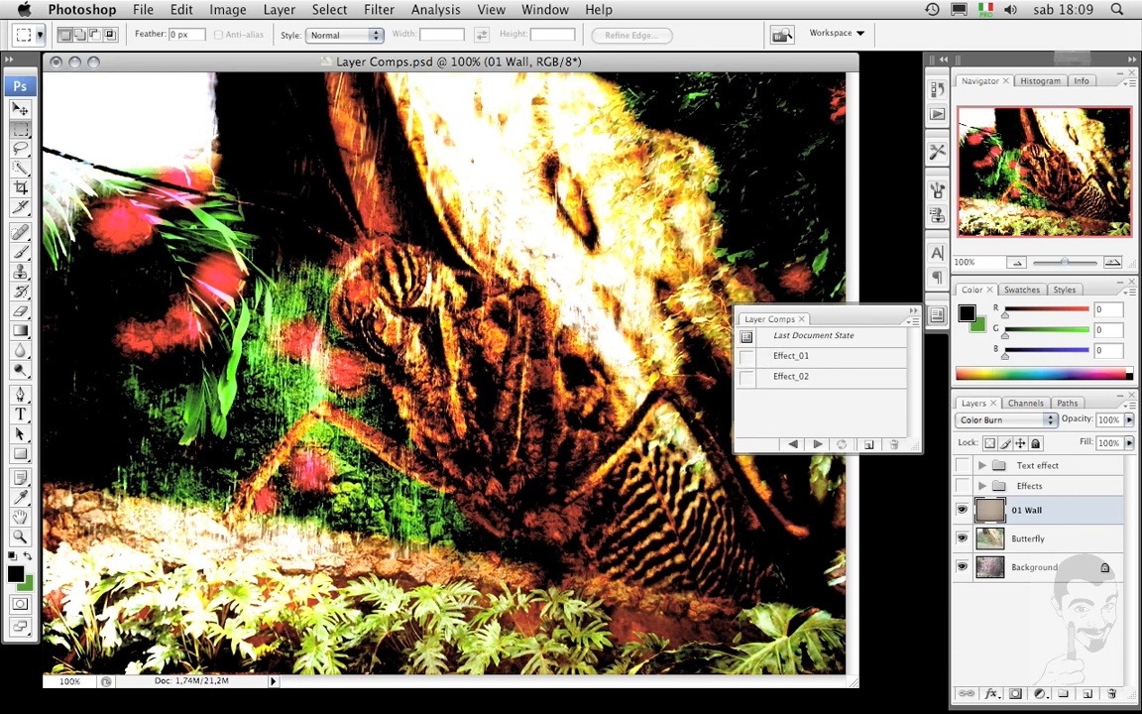
- Preview the Effect_01 and Effect_02 layer comps and restore the Last Document State
{"action": "left_click", "coordinate": [747, 355]}
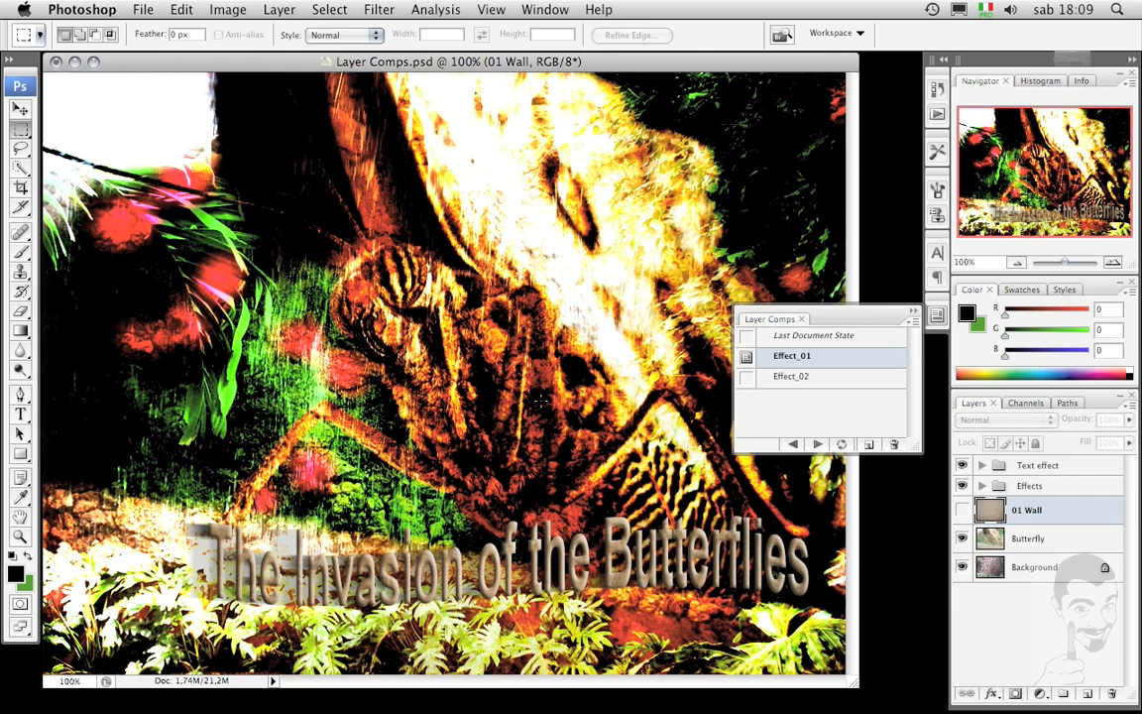
{"action": "left_click", "coordinate": [747, 378]}
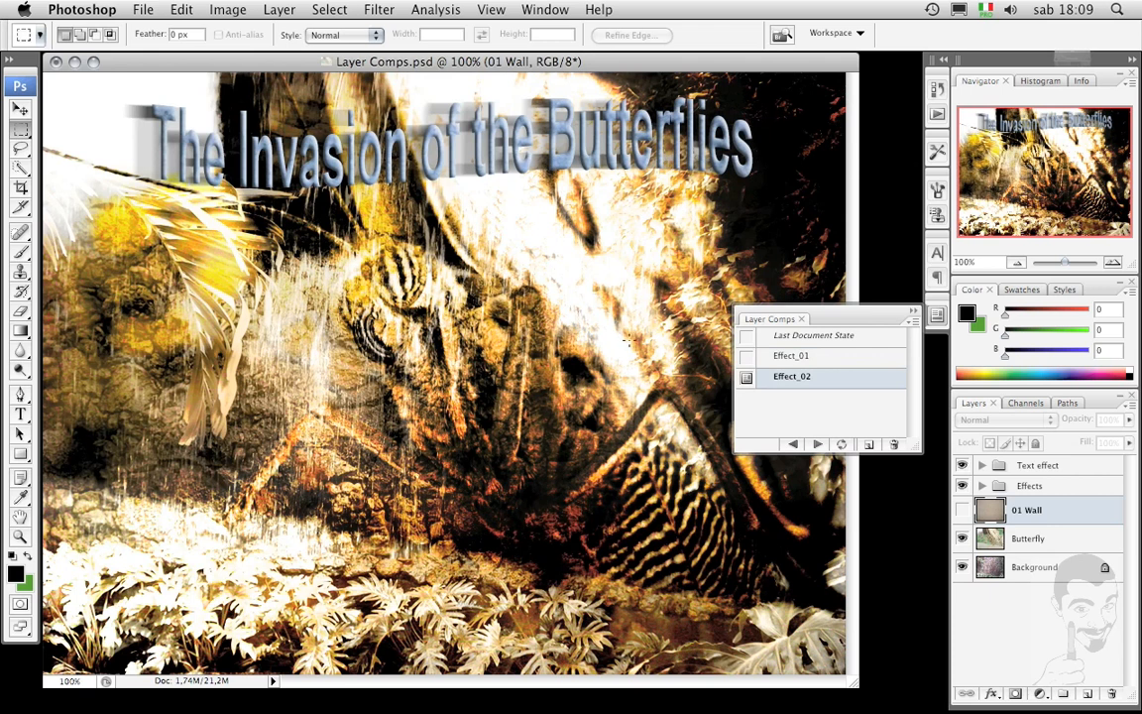
{"action": "left_click", "coordinate": [747, 338]}
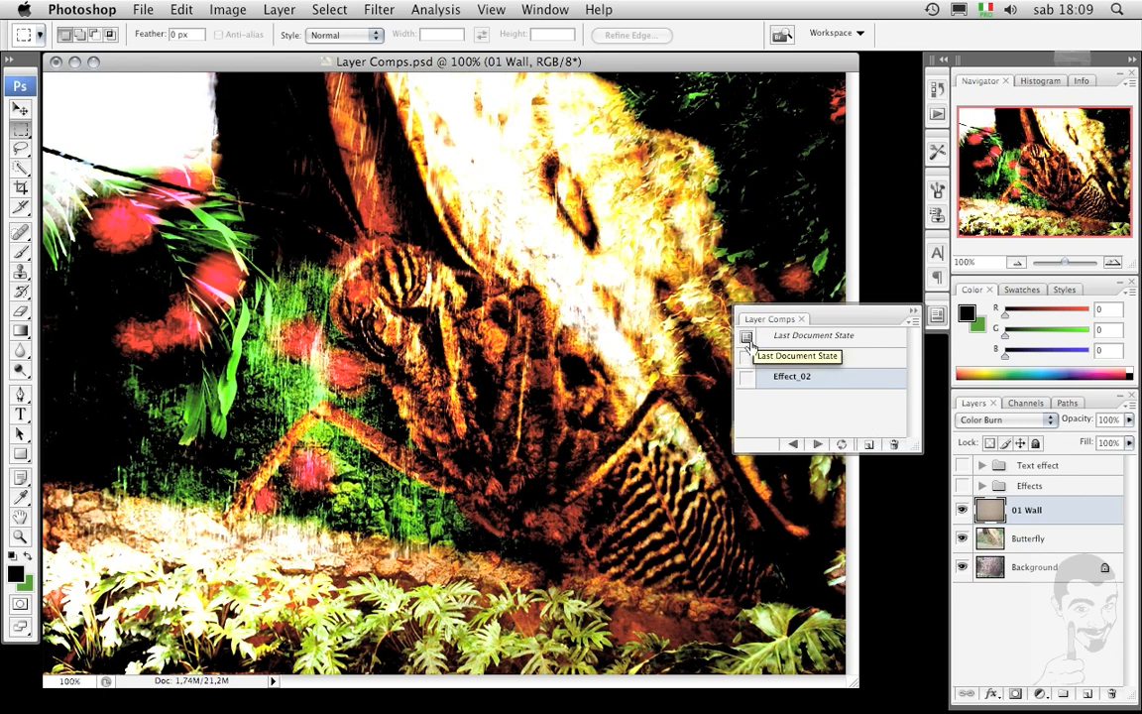
- Create a layer comp named Phase 01 that records visibility, position and appearance, and place it above Effect_01
{"action": "left_click", "coordinate": [869, 444]}
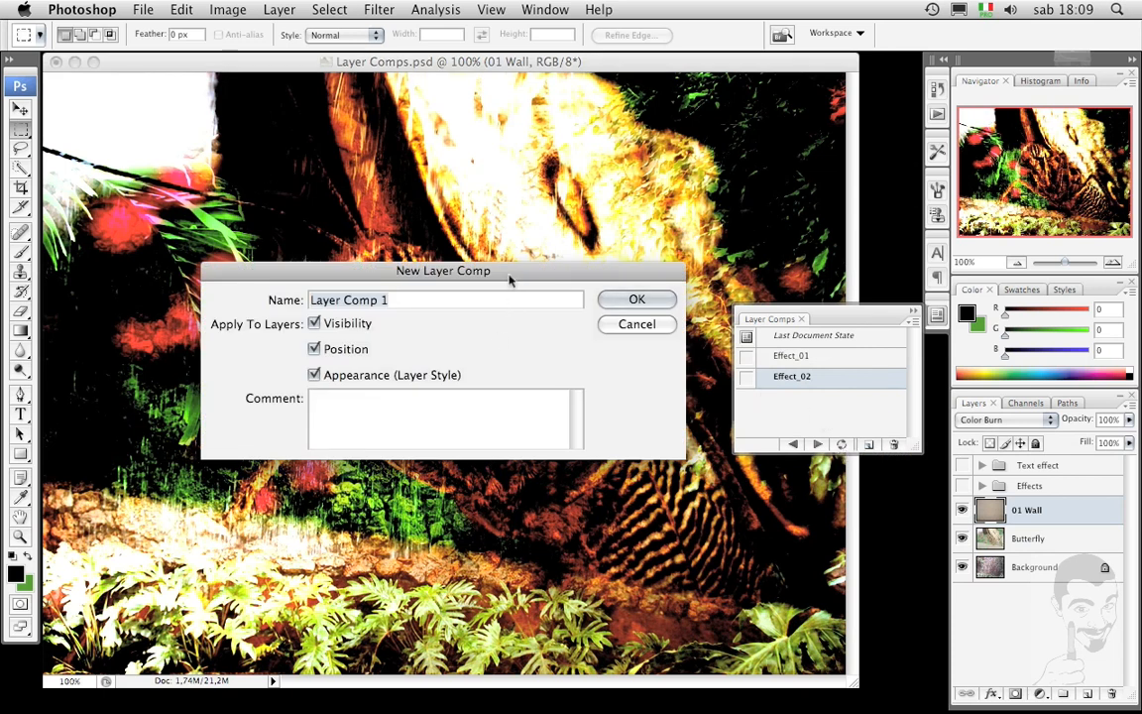
{"action": "left_click_drag", "start_coordinate": [511, 269], "coordinate": [511, 260]}
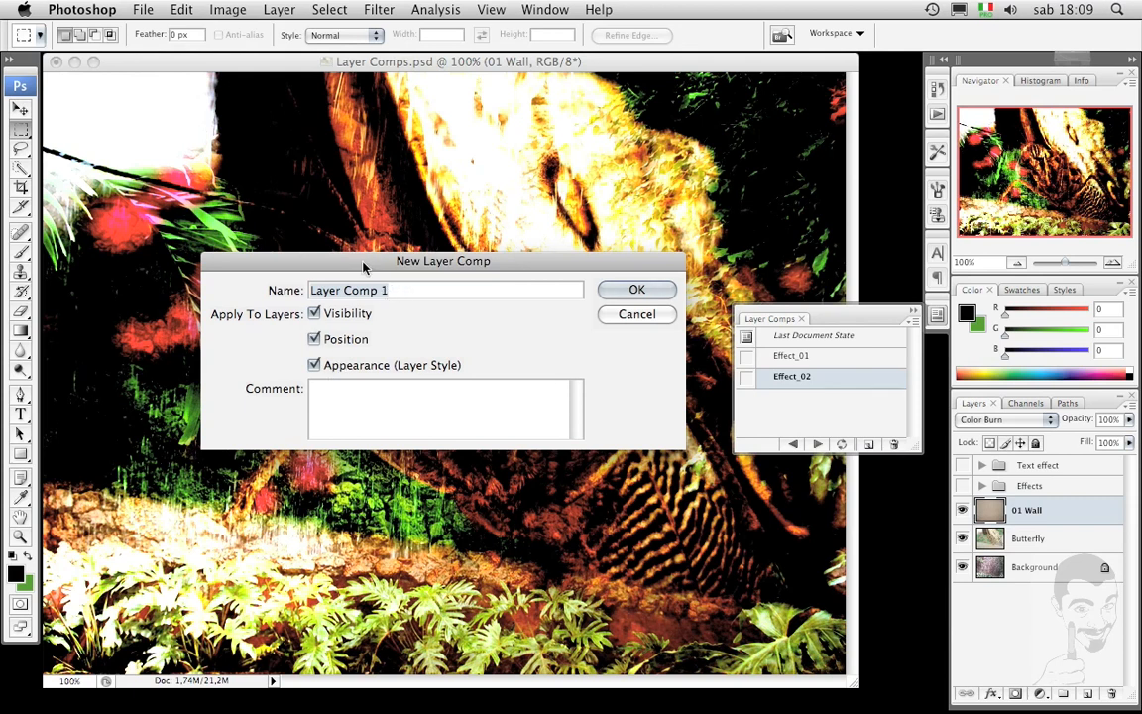
{"action": "type", "text": "Phase 01"}
{"action": "left_click", "coordinate": [431, 402]}
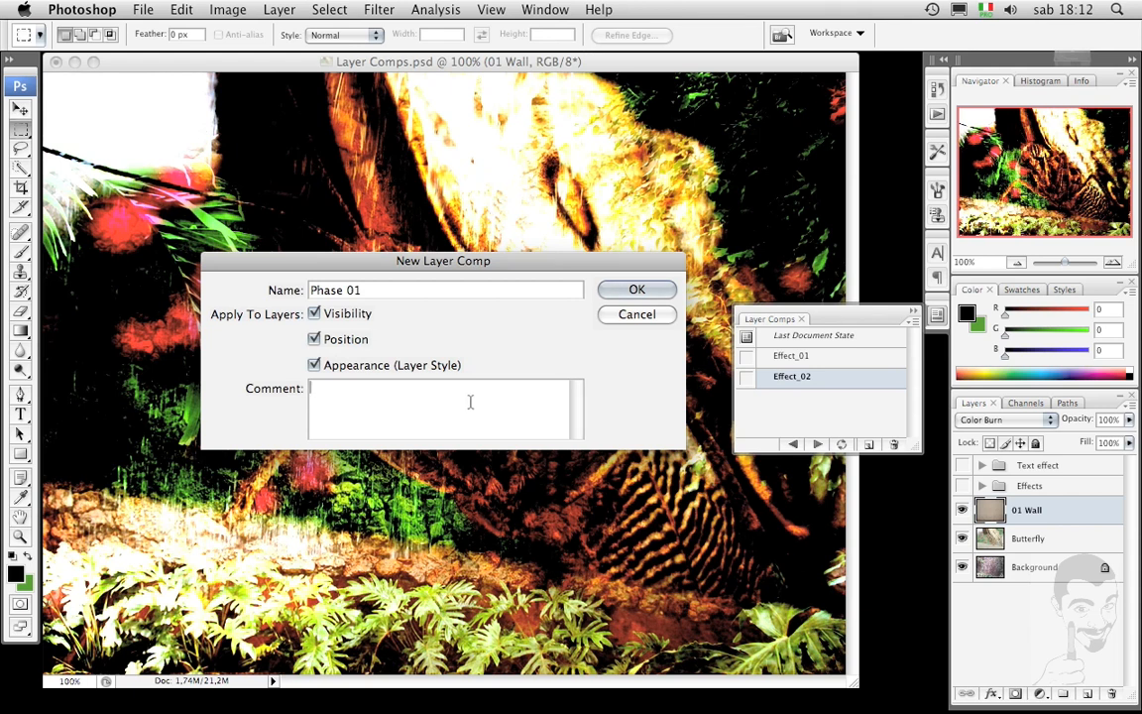
{"action": "left_click", "coordinate": [637, 289]}
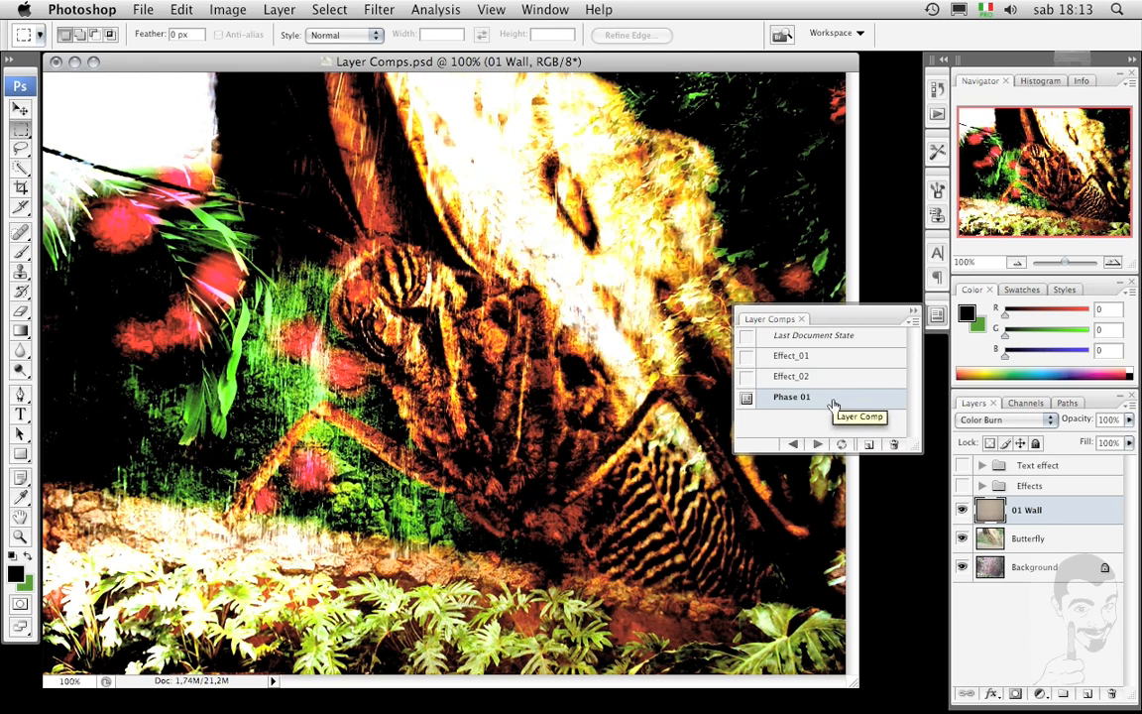
{"action": "left_click_drag", "start_coordinate": [833, 402], "coordinate": [823, 352]}
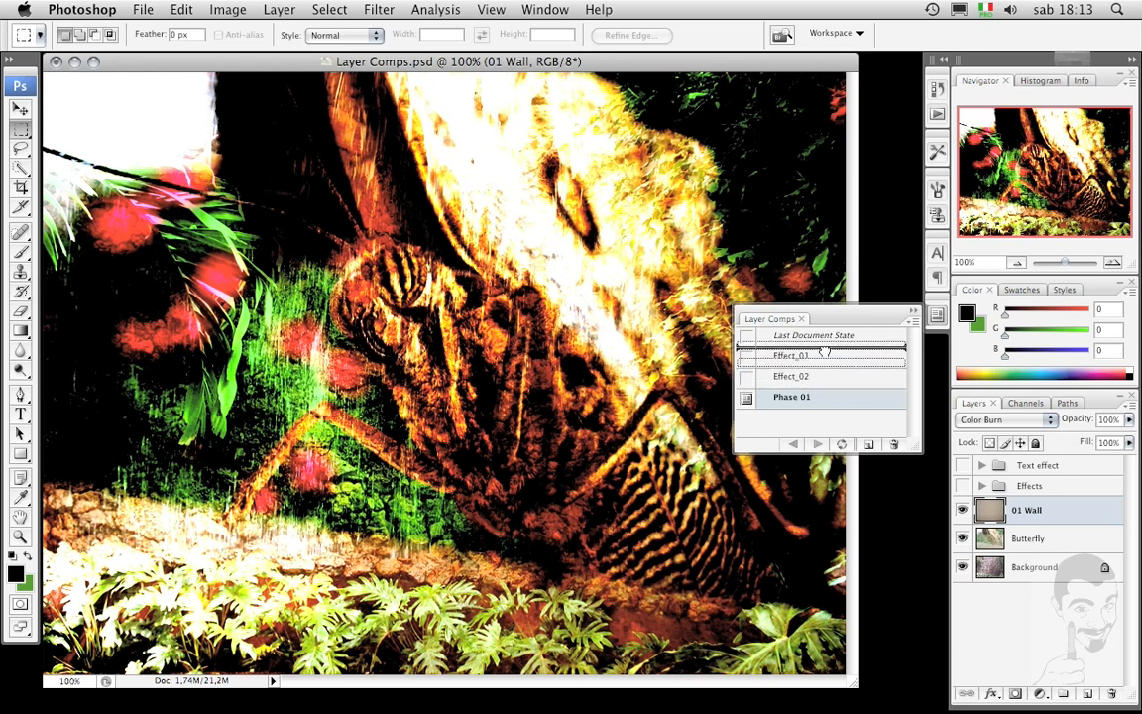
{"action": "left_click_drag", "start_coordinate": [824, 351], "coordinate": [825, 352]}
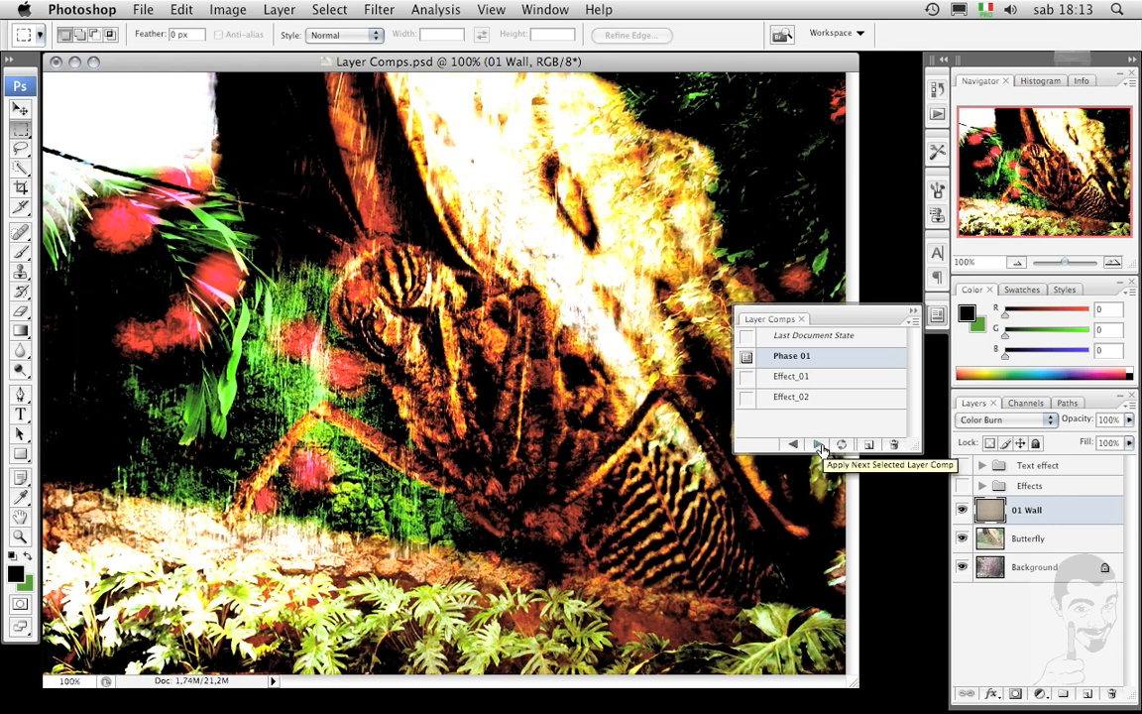
- Cycle forward through the Effect_01 and Effect_02 layer comps and return to Phase 01
{"action": "left_click", "coordinate": [819, 448]}
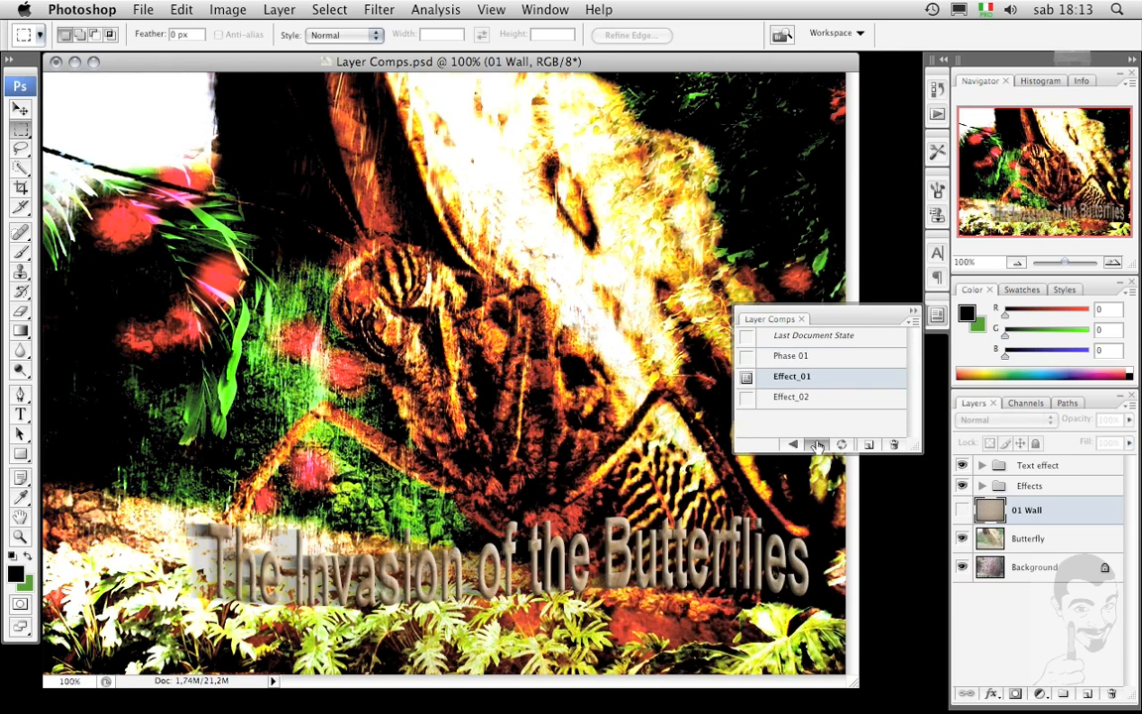
{"action": "left_click", "coordinate": [818, 446]}
{"action": "left_click", "coordinate": [818, 445]}
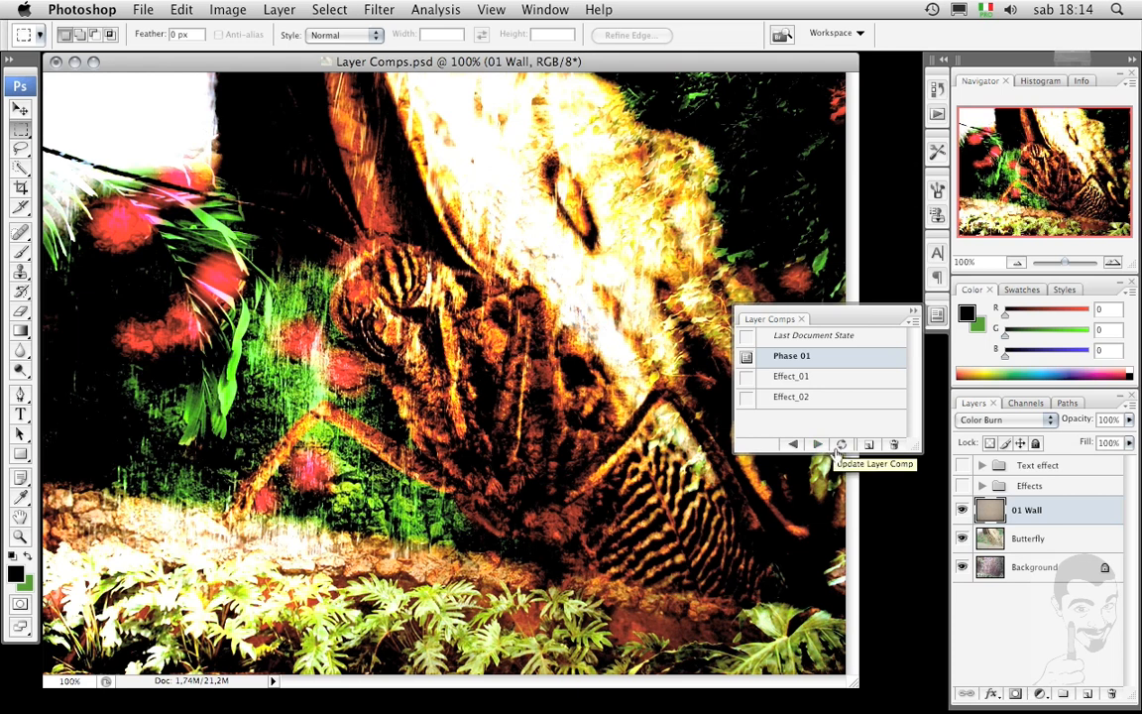
- Expand the Text effect and Effects layer groups and make the Layers panel taller
{"action": "left_click", "coordinate": [982, 467]}
{"action": "left_click", "coordinate": [981, 614]}
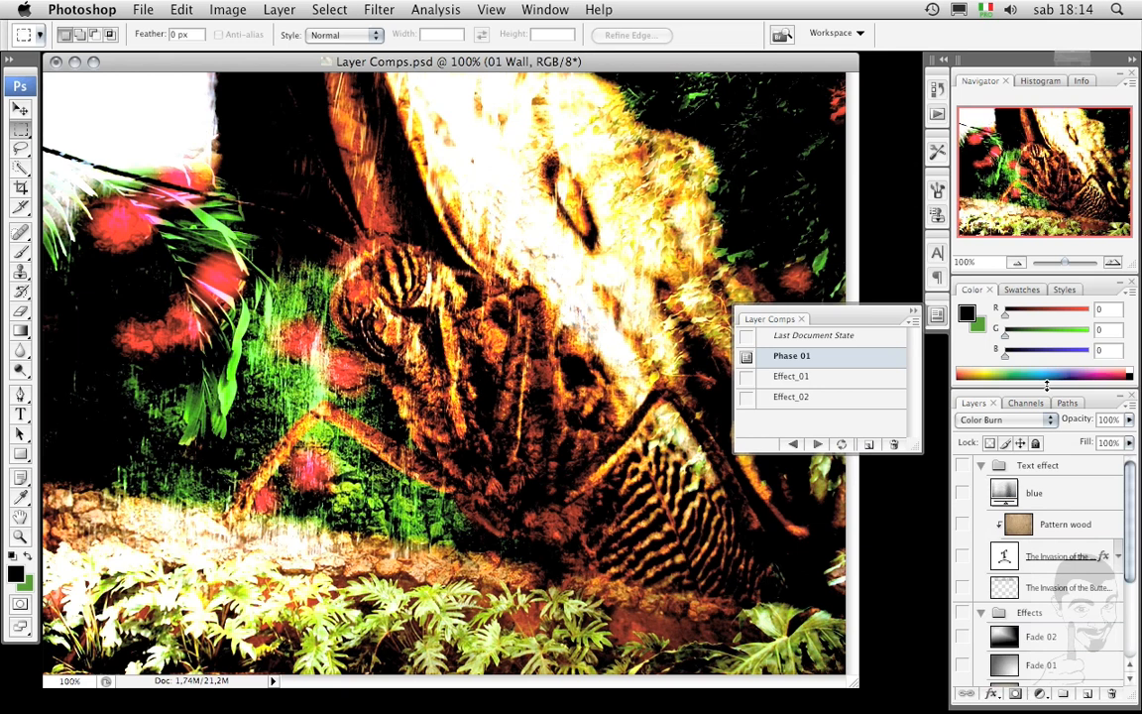
{"action": "left_click_drag", "start_coordinate": [1046, 385], "coordinate": [1021, 286]}
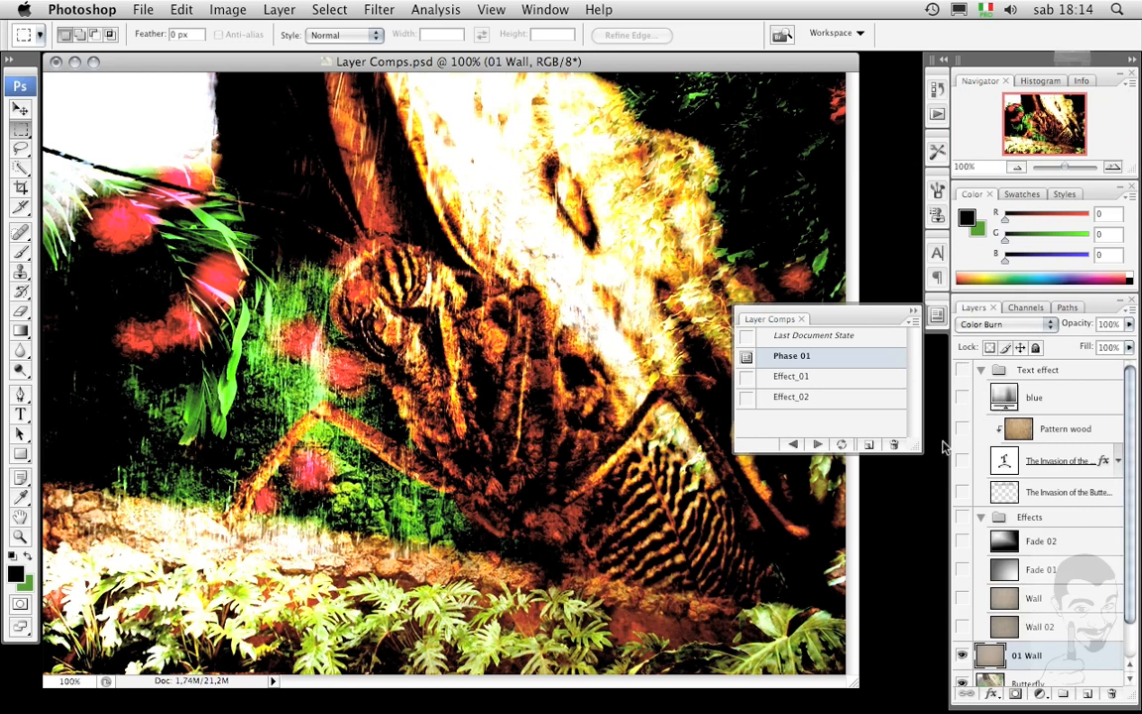
- Apply the Effect_01 and Effect_02 comps to compare which grouped layers each one shows, and collapse both groups
{"action": "left_click", "coordinate": [747, 381]}
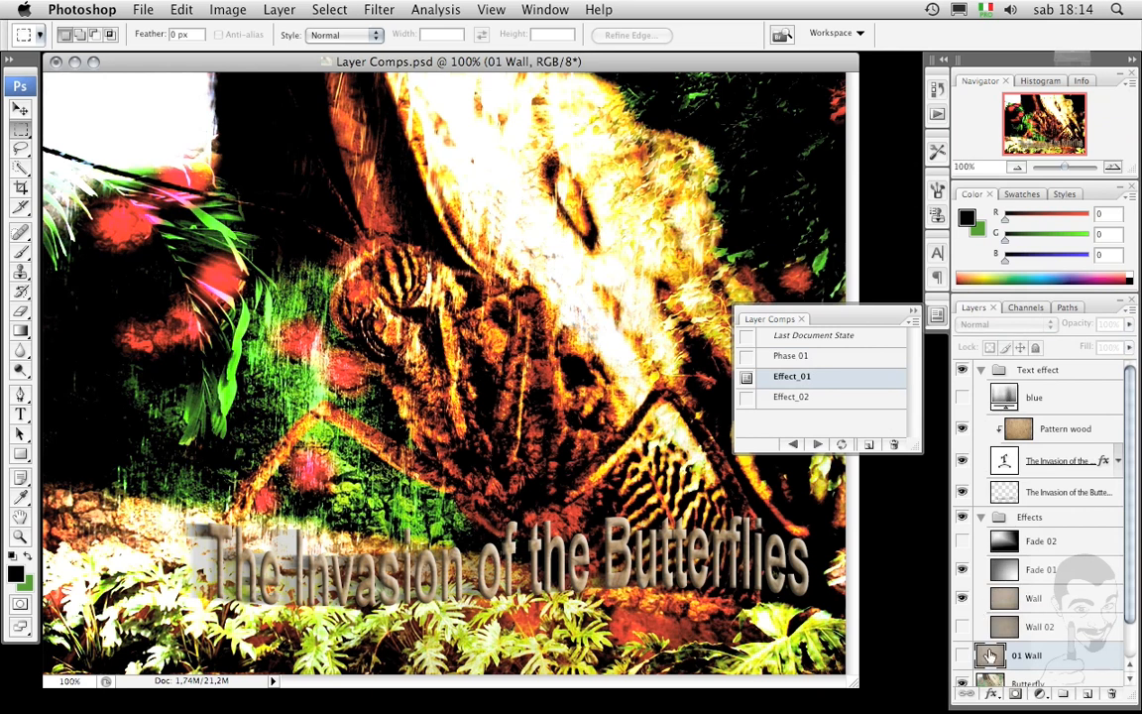
{"action": "left_click", "coordinate": [817, 445]}
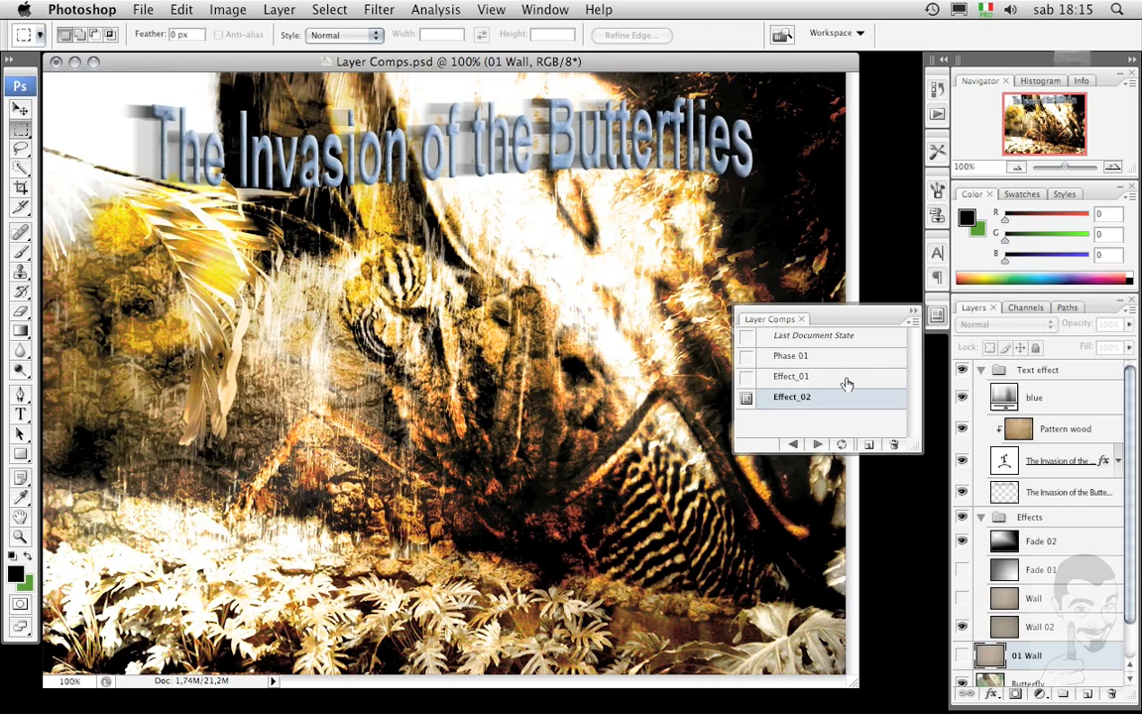
{"action": "left_click", "coordinate": [981, 517]}
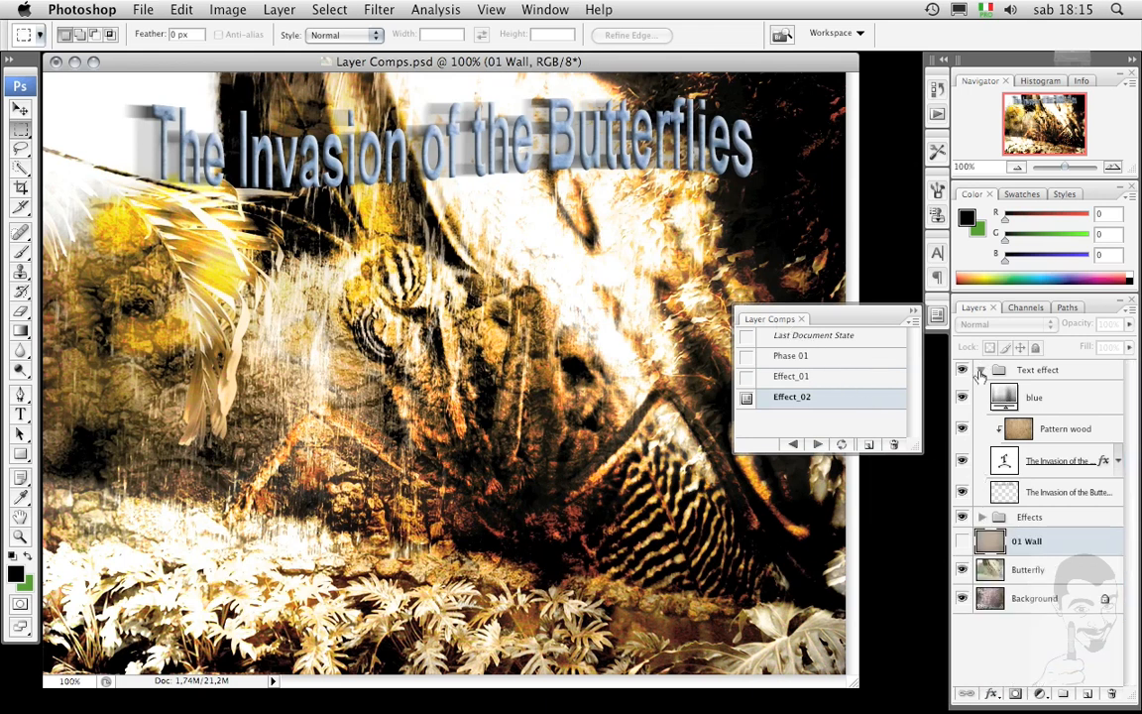
{"action": "left_click", "coordinate": [981, 370]}
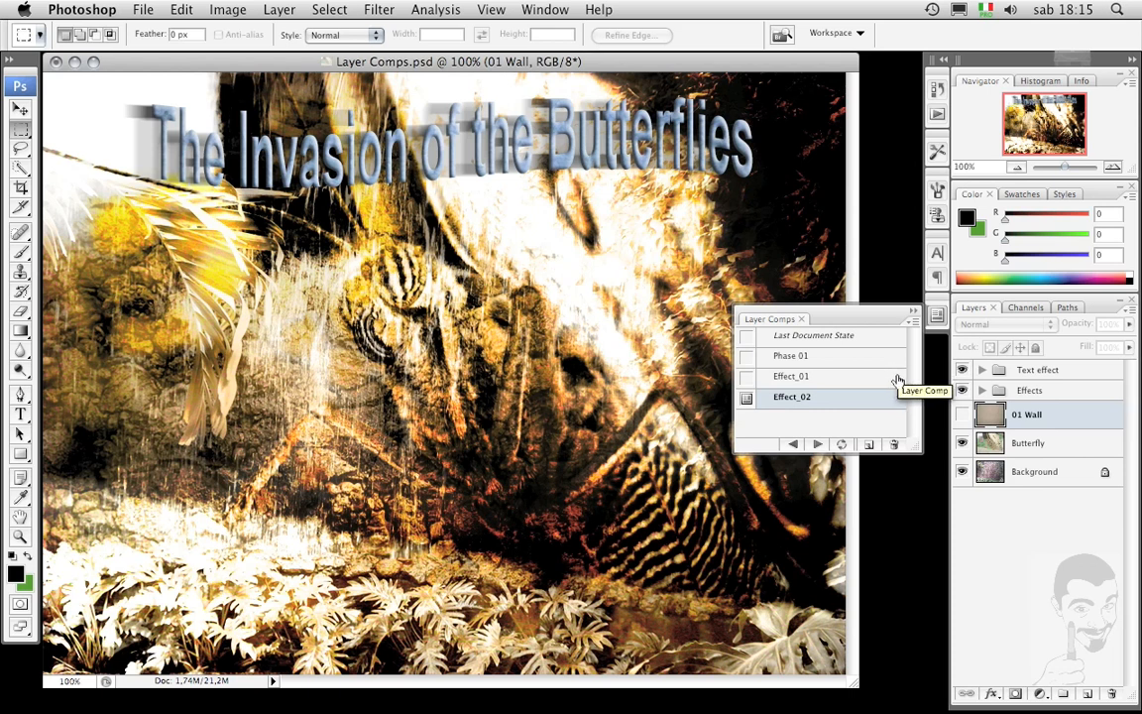
- Select the Gradient tool and restore the Last Document State, leaving the Layer Comps panel closed
{"action": "left_click", "coordinate": [937, 316]}
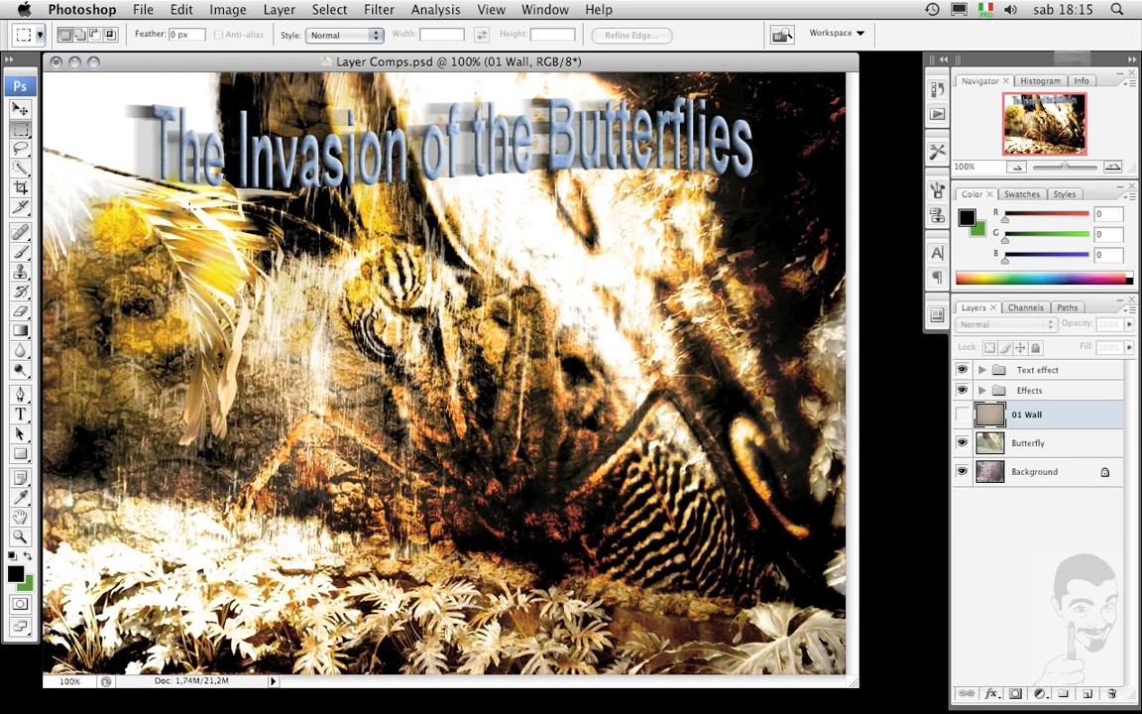
{"action": "left_click", "coordinate": [27, 333]}
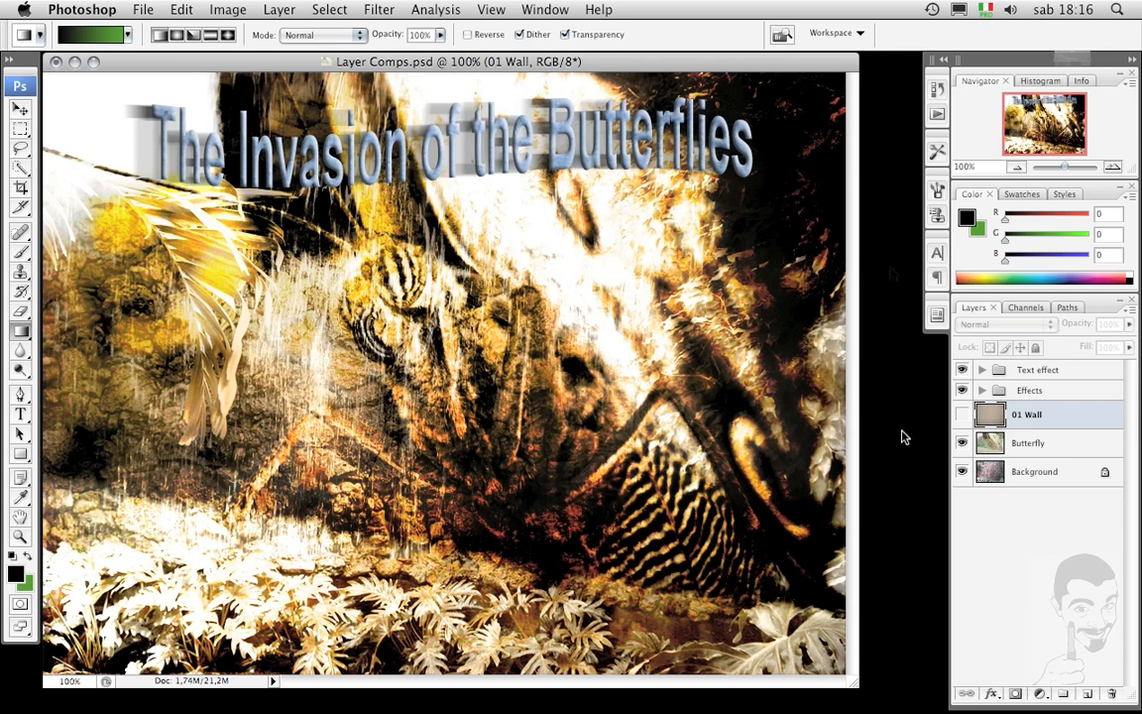
{"action": "left_click", "coordinate": [937, 314]}
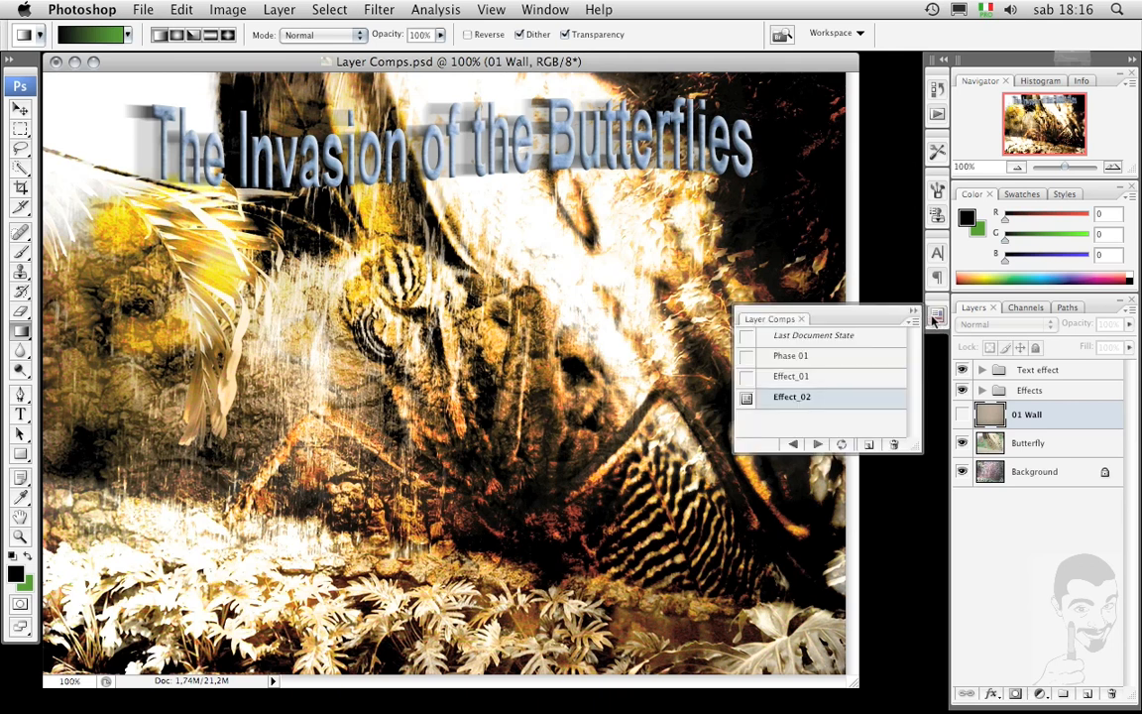
{"action": "left_click", "coordinate": [747, 336]}
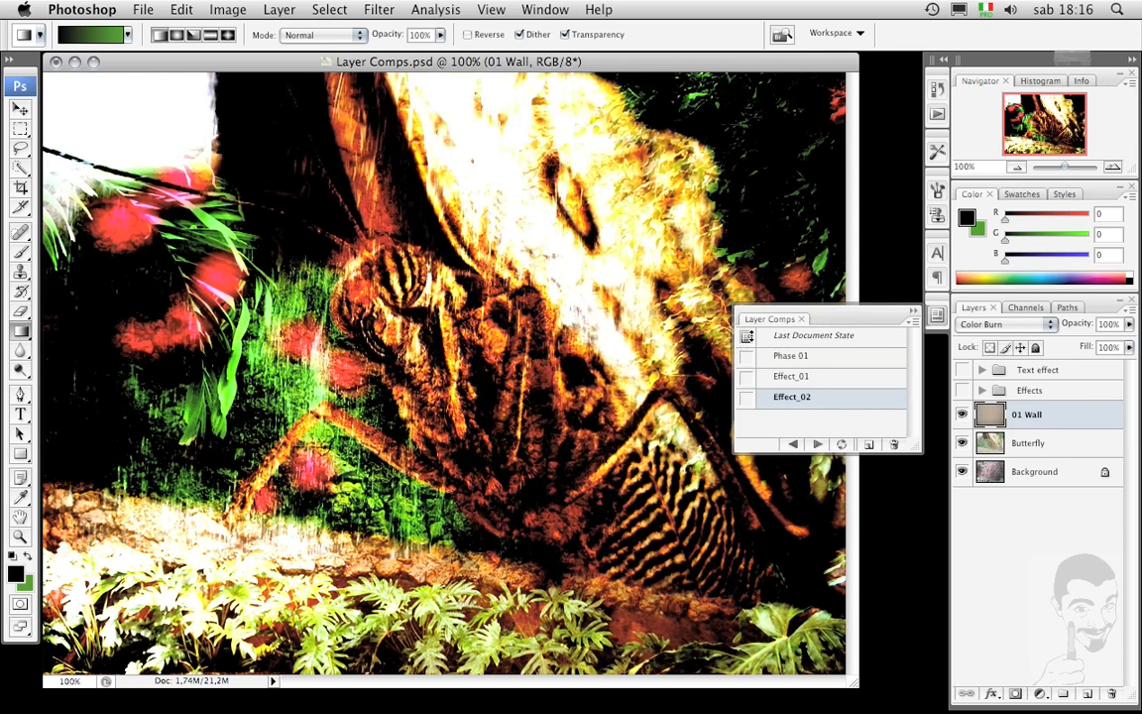
{"action": "left_click", "coordinate": [937, 316]}
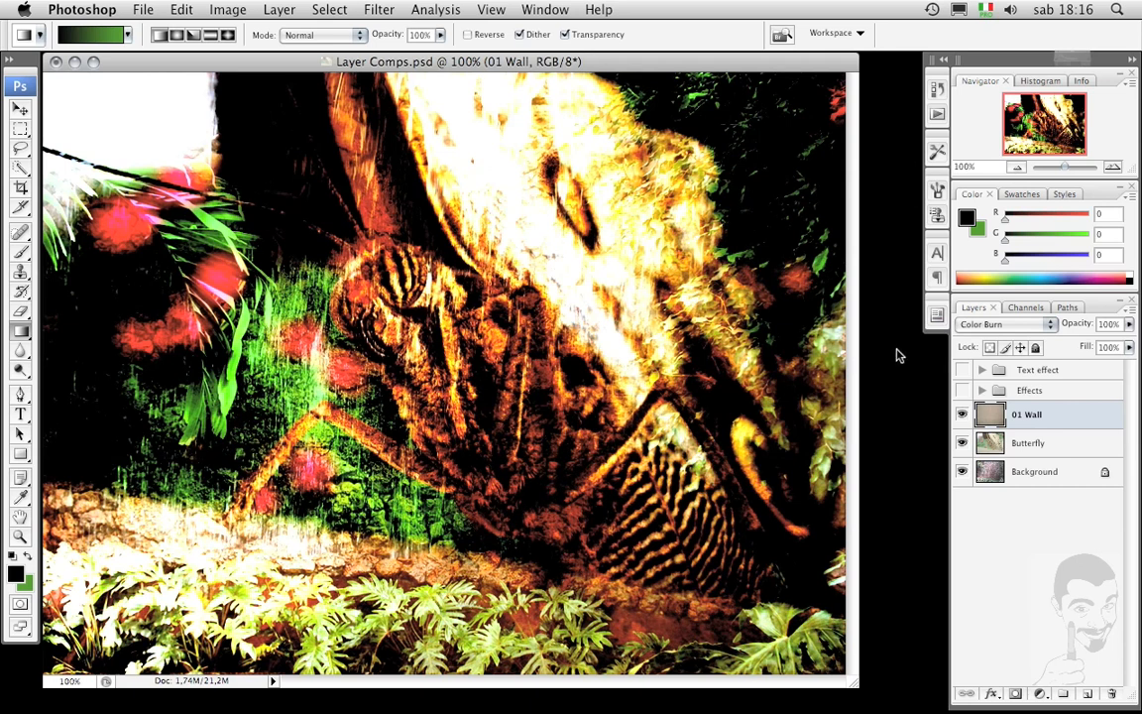
- Add a blank layer above 01 Wall and name it 02 Fade
{"action": "left_click", "coordinate": [1087, 693]}
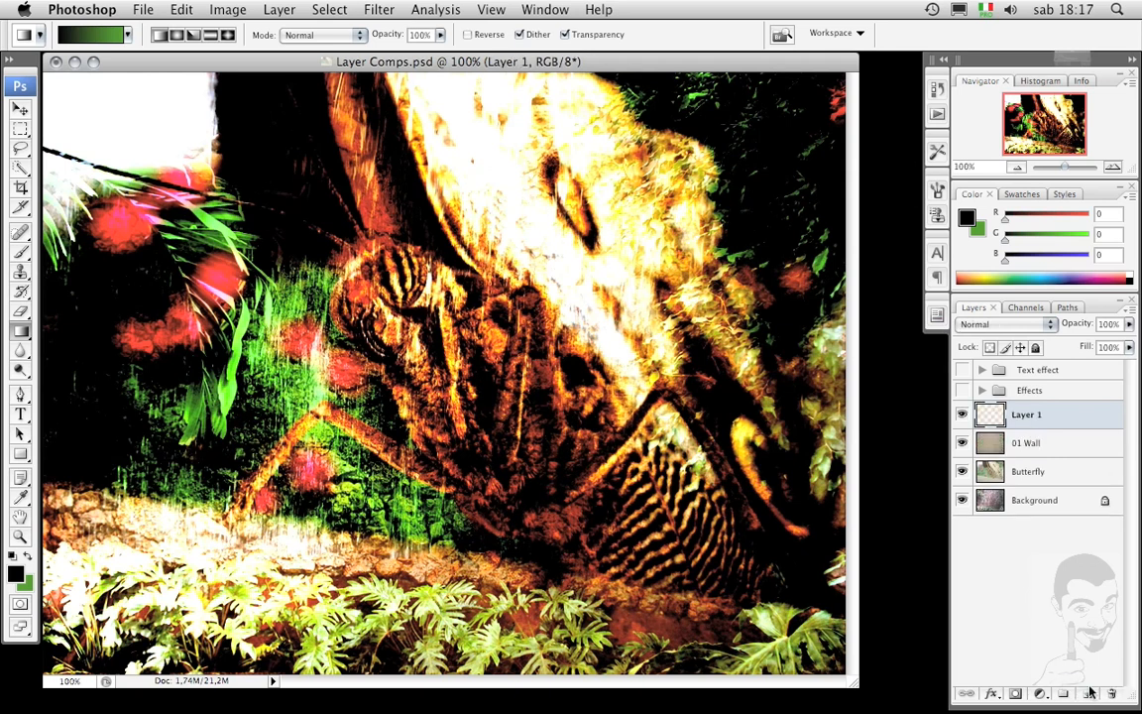
{"action": "double_click", "coordinate": [1021, 416]}
{"action": "type", "text": "02 Fade"}
{"action": "key", "text": "Return"}
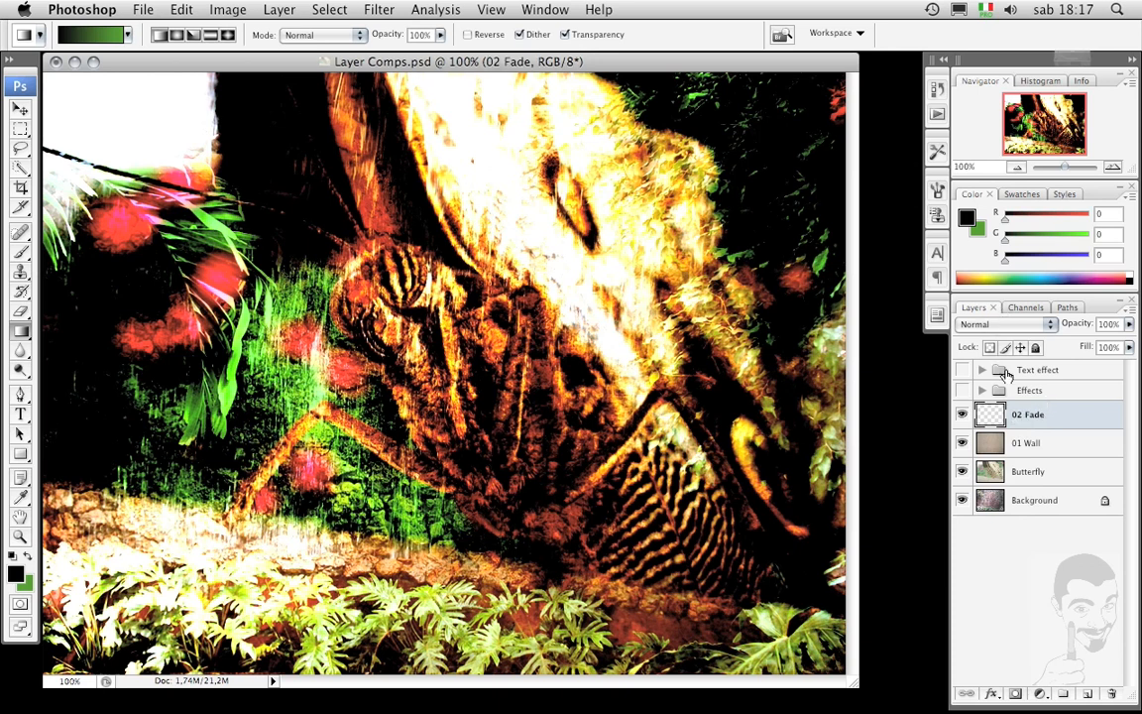
- Create another new layer above 02 Fade, named 01 Fade, with a Red colour label, Normal mode and 100% opacity
{"action": "left_click", "coordinate": [263, 9]}
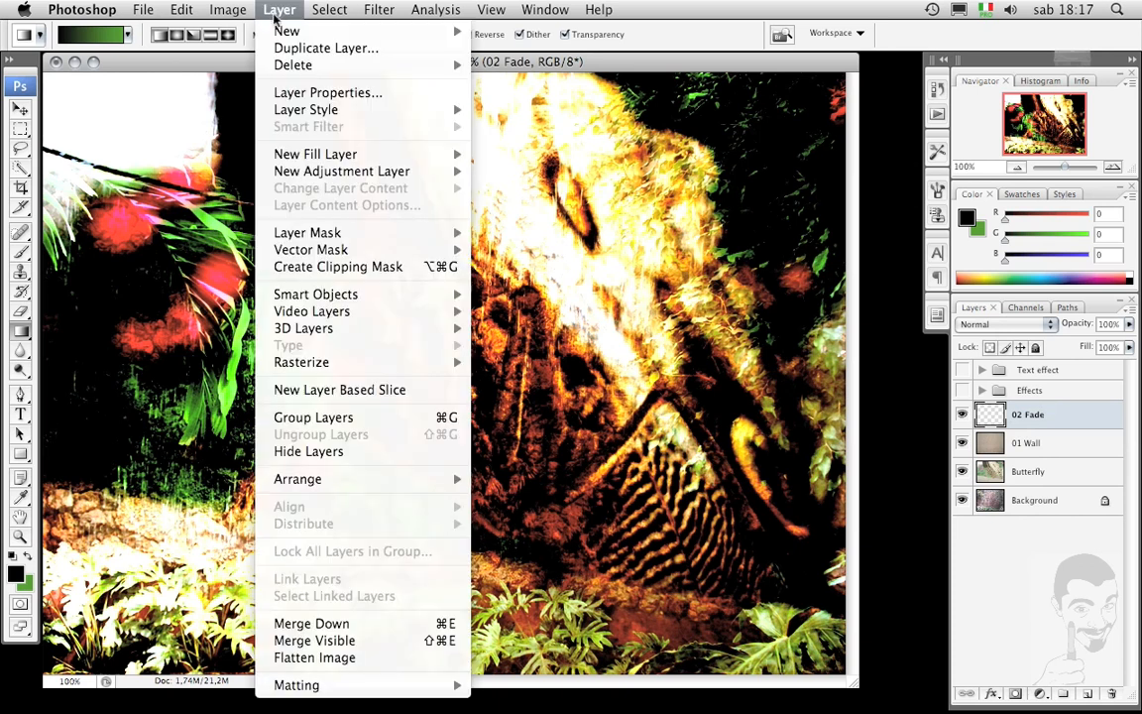
{"action": "mouse_move", "coordinate": [298, 30]}
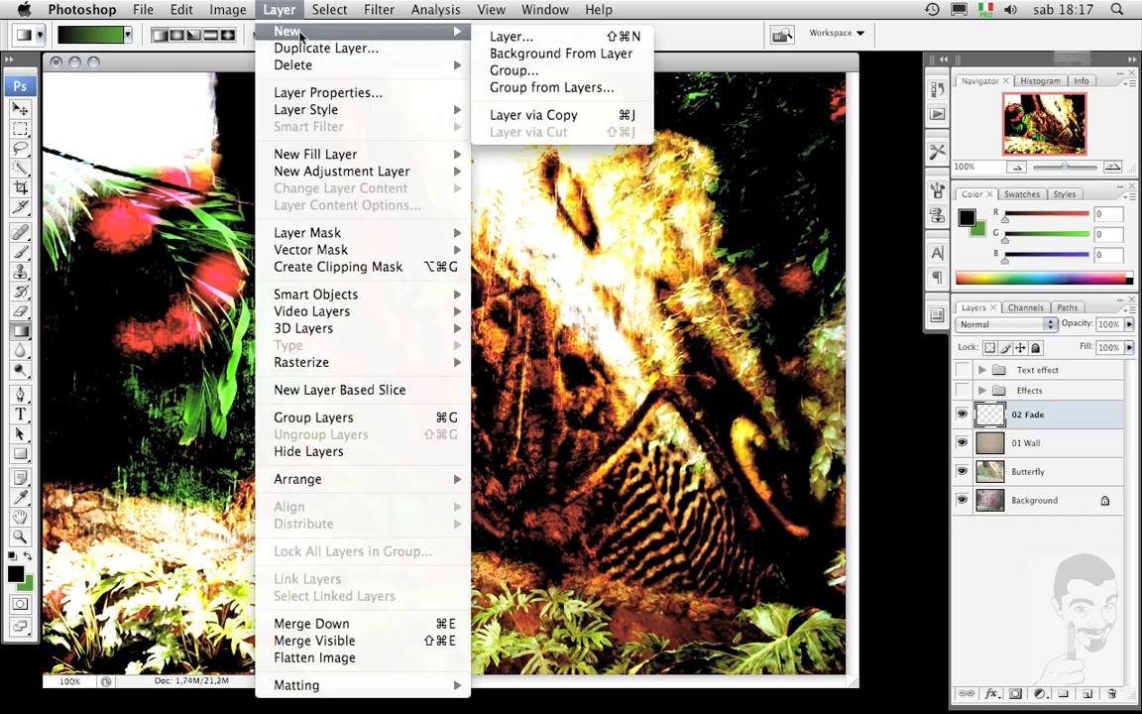
{"action": "left_click", "coordinate": [517, 38]}
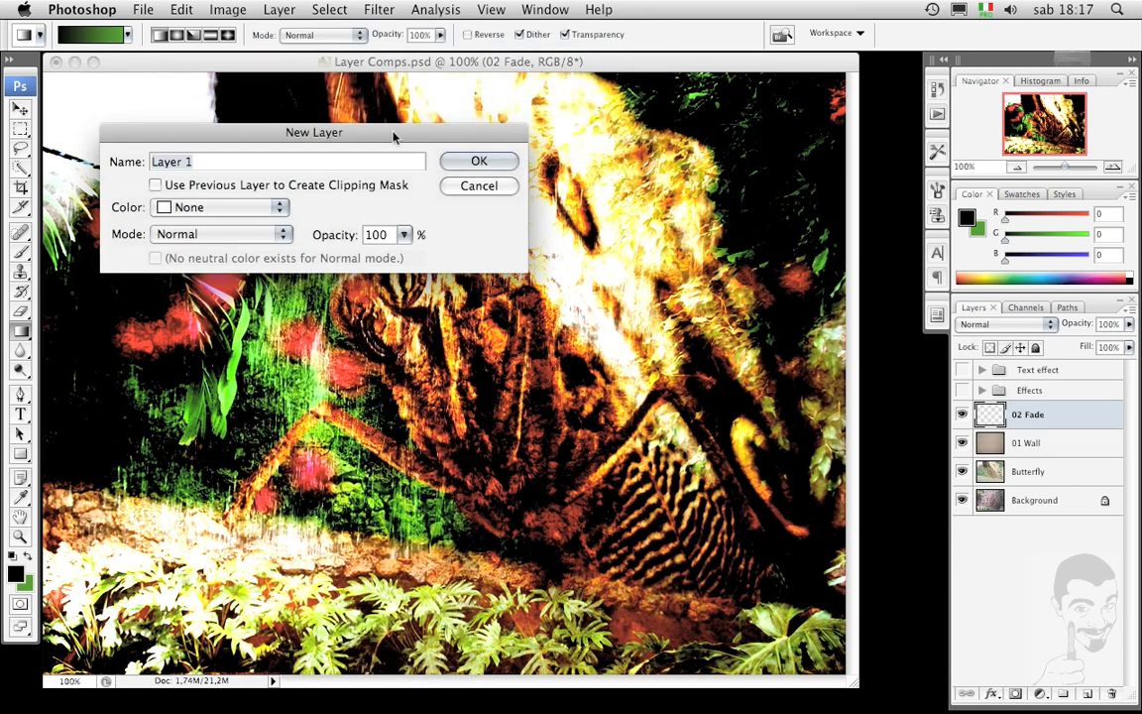
{"action": "left_click_drag", "start_coordinate": [395, 136], "coordinate": [549, 219]}
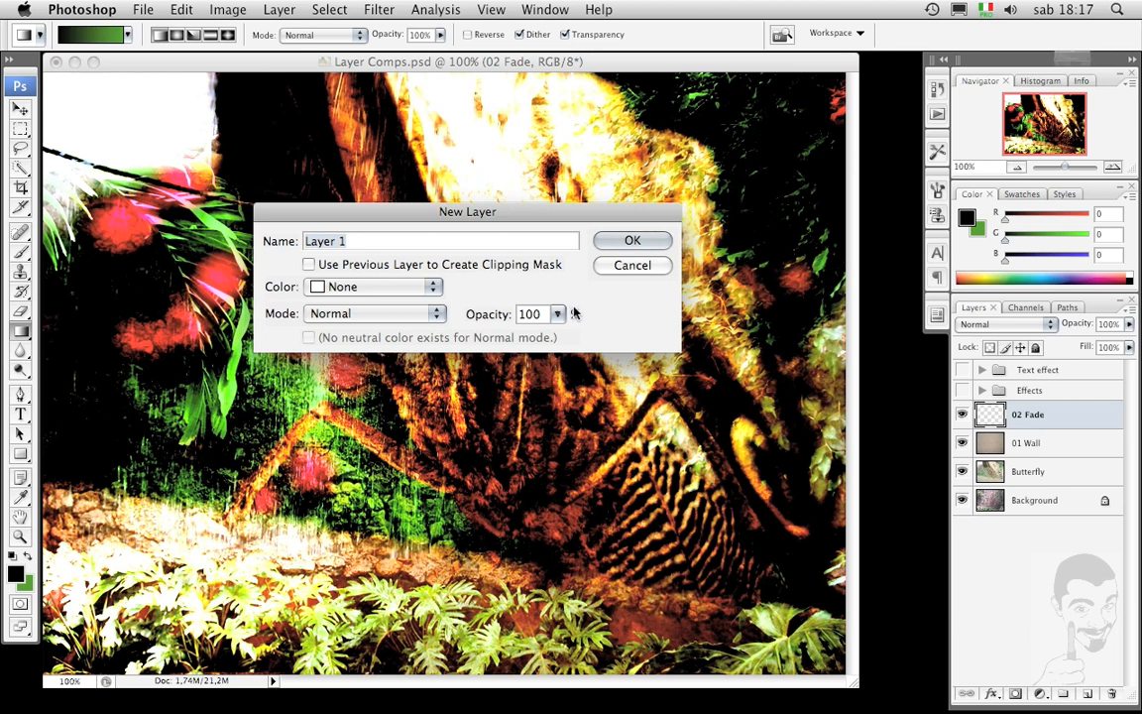
{"action": "left_click", "coordinate": [370, 287]}
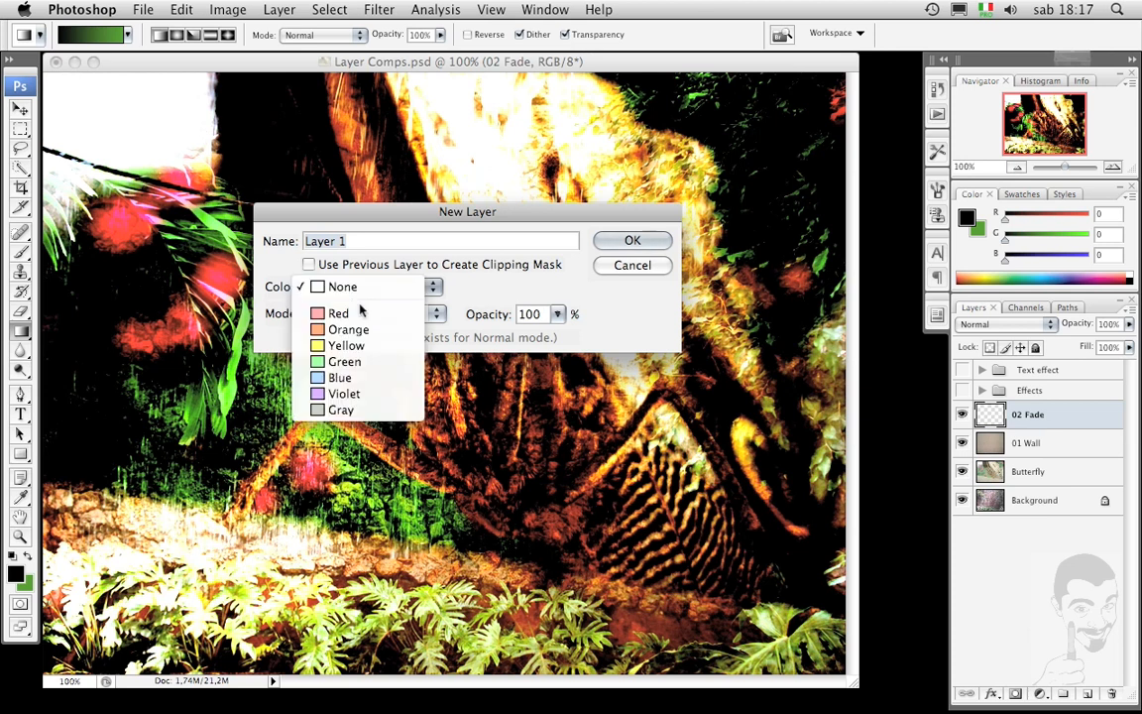
{"action": "left_click", "coordinate": [348, 314]}
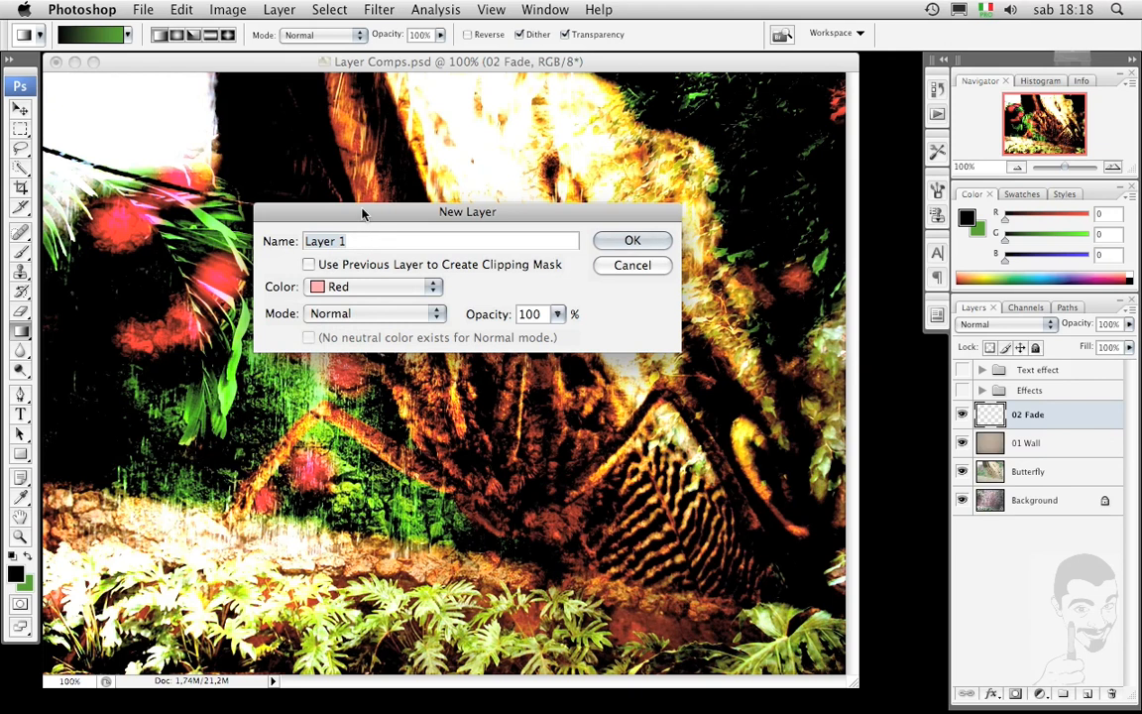
{"action": "type", "text": "01 Fade"}
{"action": "left_click", "coordinate": [622, 240]}
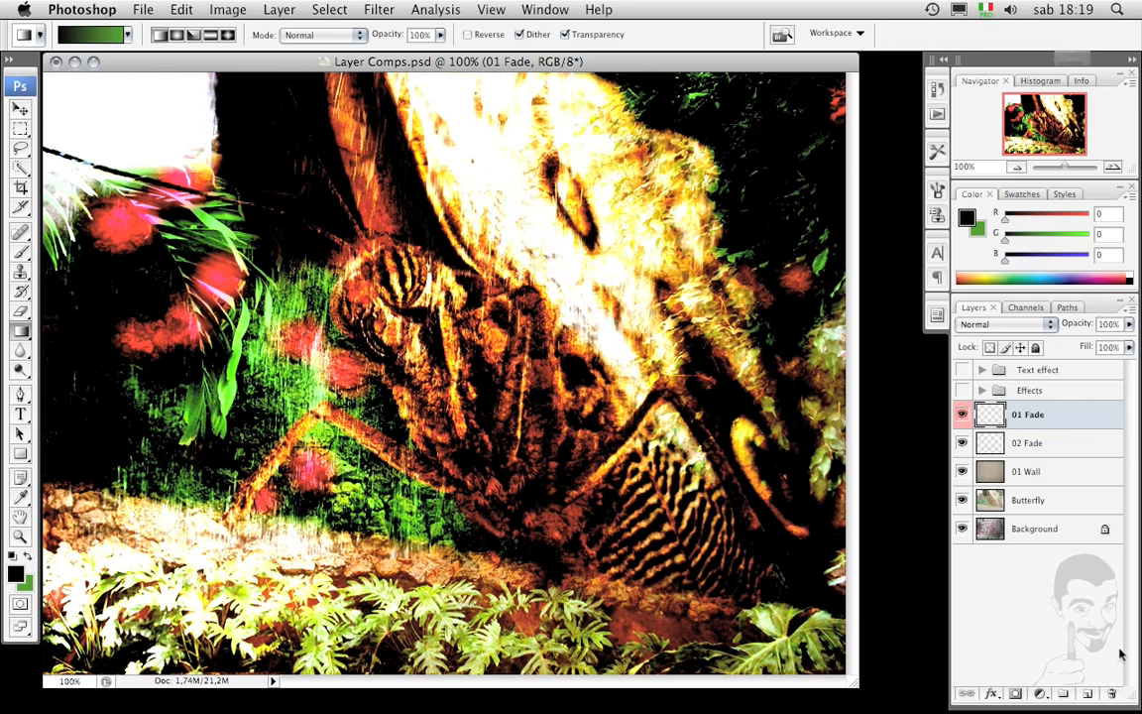
- Add two blank layers between 01 Fade and 02 Fade, the second through the New Layer dialog, and delete both
{"action": "left_click", "coordinate": [1087, 695]}
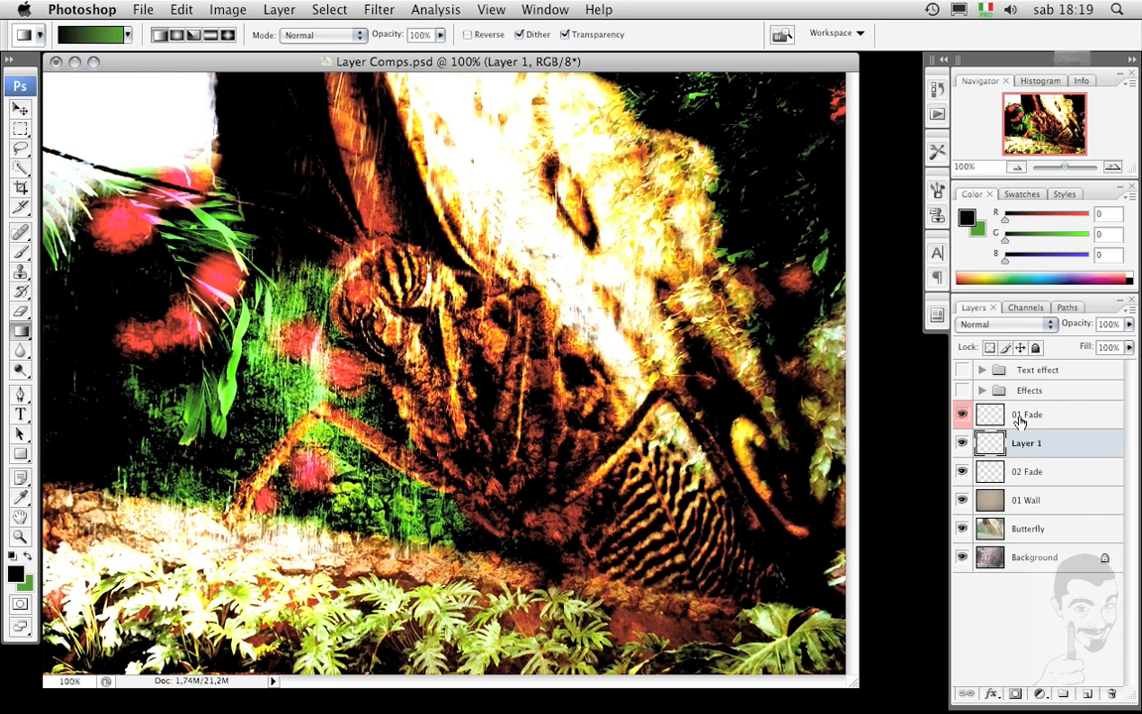
{"action": "left_click", "coordinate": [1088, 696], "text": "alt"}
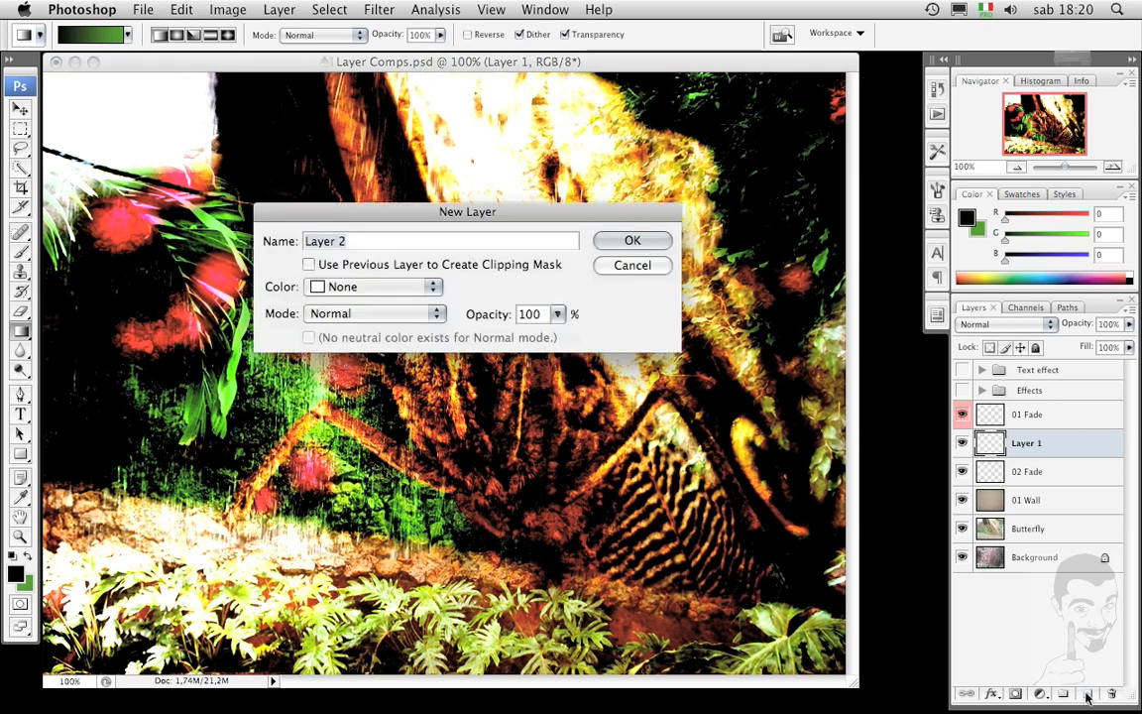
{"action": "key", "text": "Return"}
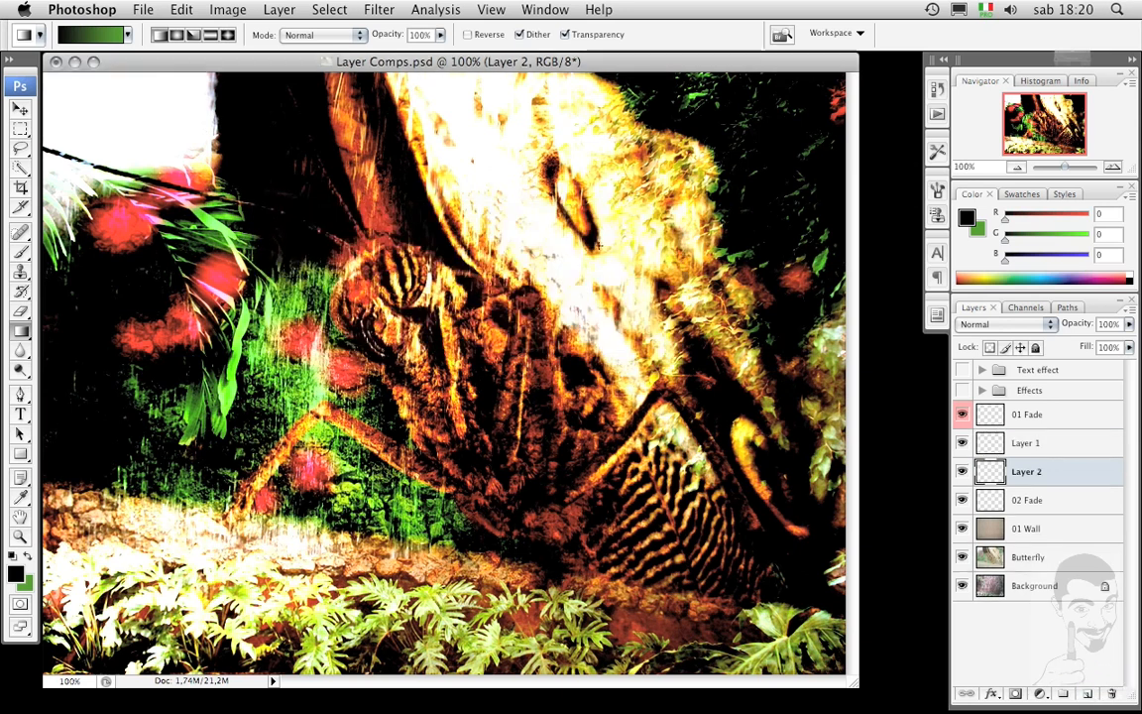
{"action": "left_click", "coordinate": [996, 449], "text": "shift"}
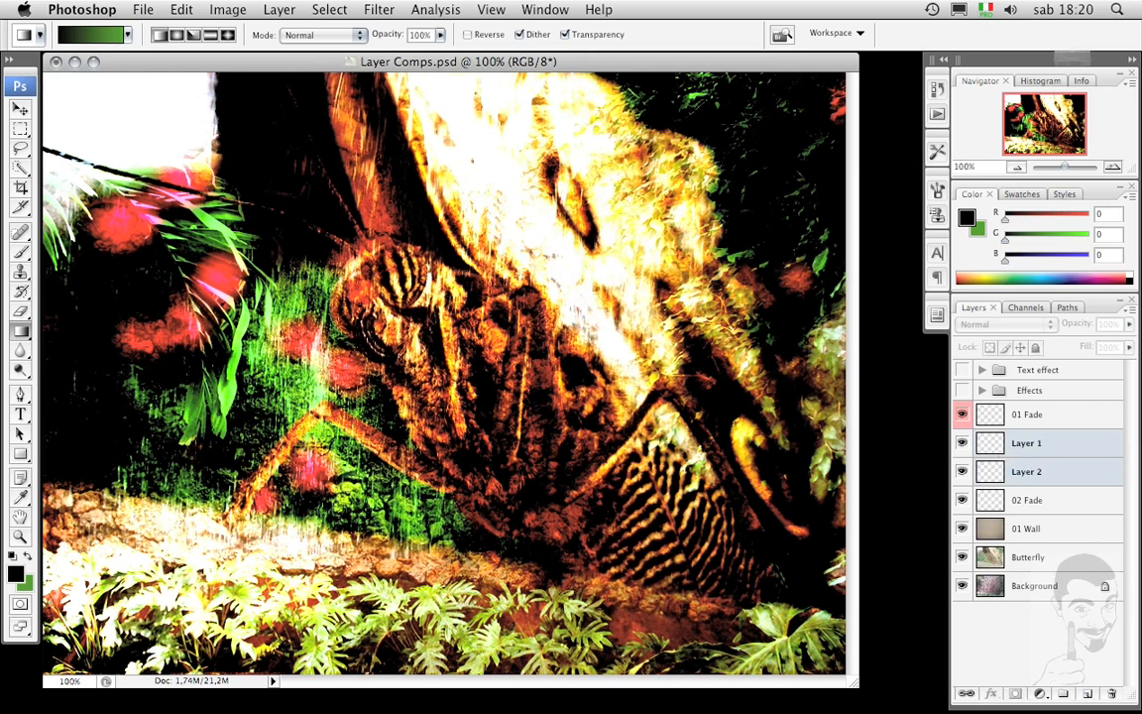
{"action": "left_click", "coordinate": [1112, 694]}
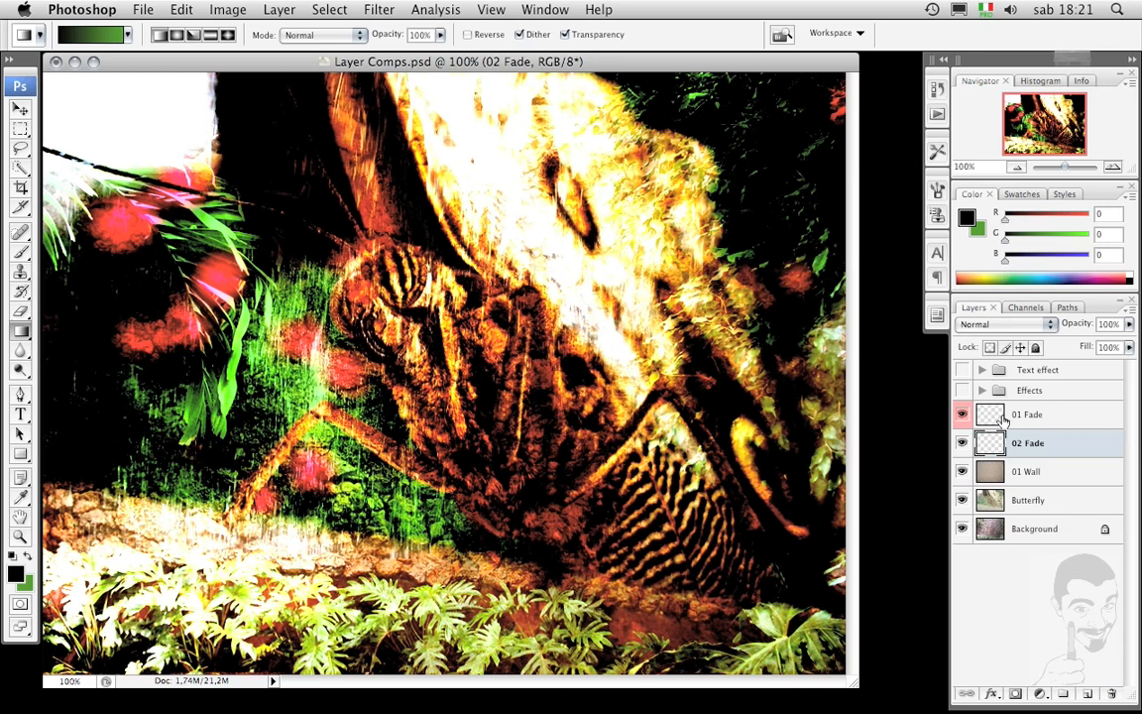
- Select the 01 Fade layer and look through the Gradient tool's preset options and the gradient picker's options
{"action": "key", "text": "alt+bracketright"}
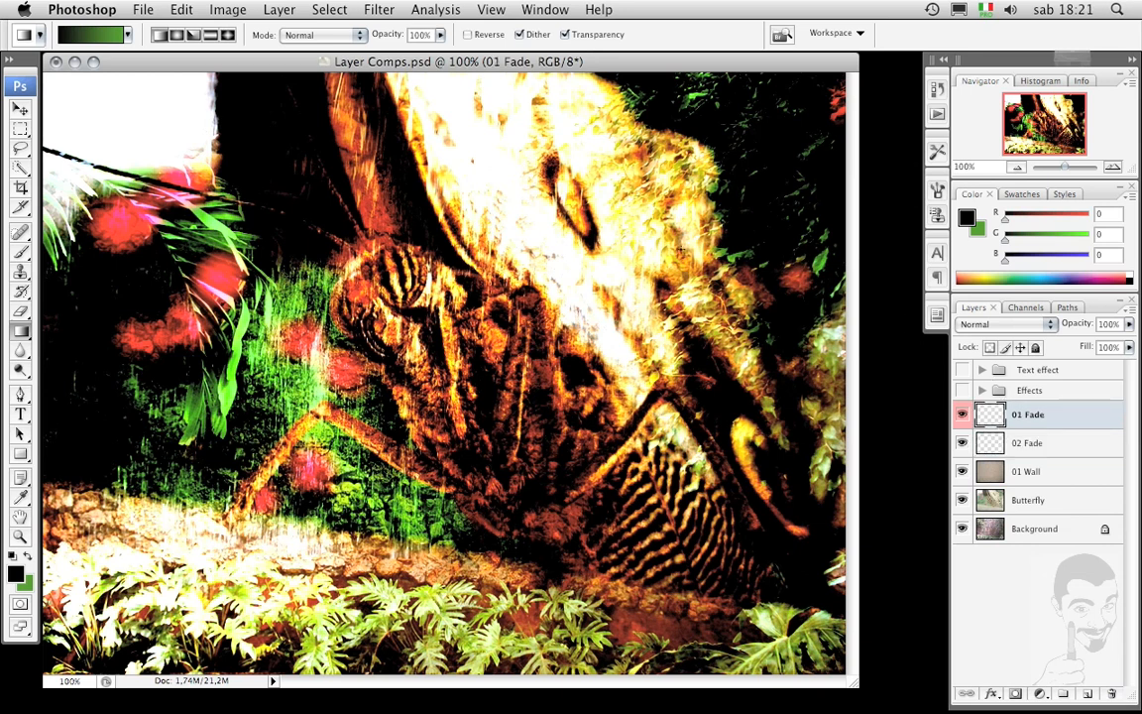
{"action": "left_click", "coordinate": [39, 37]}
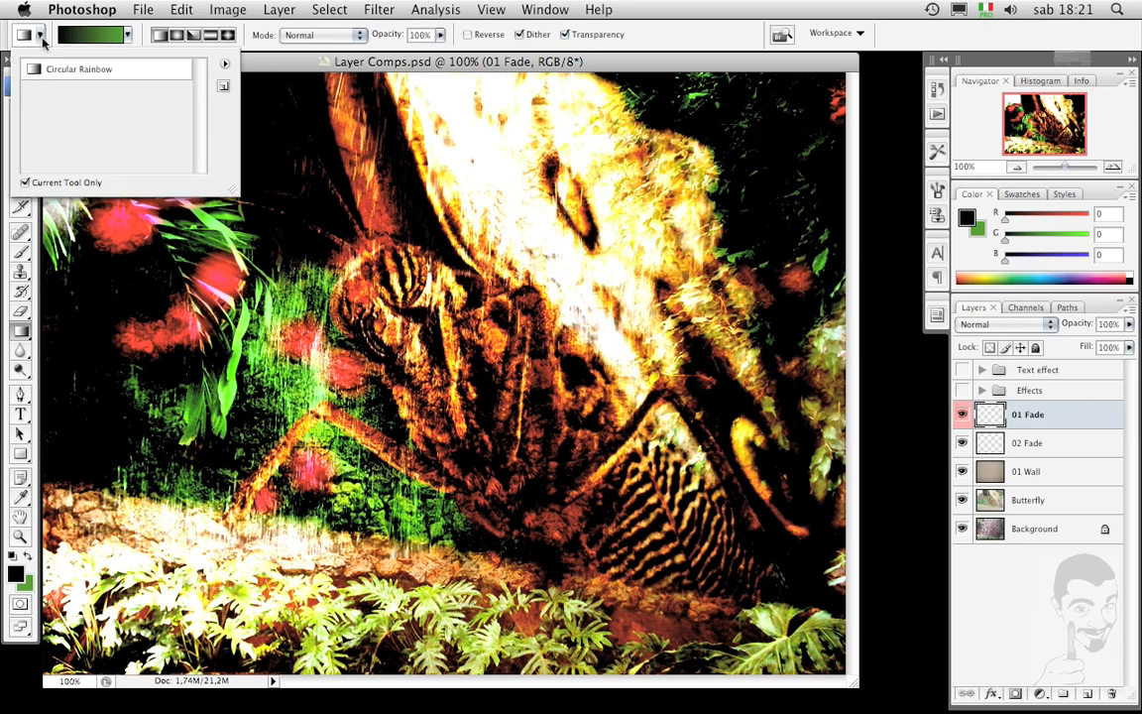
{"action": "left_click", "coordinate": [224, 62]}
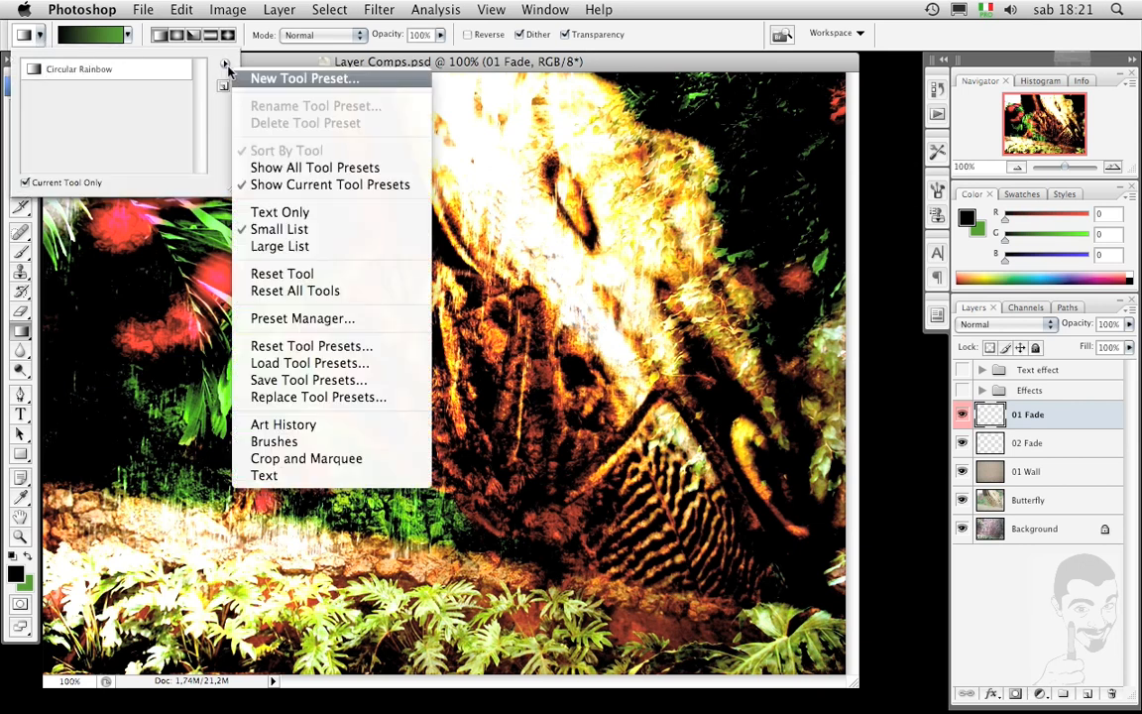
{"action": "left_click", "coordinate": [296, 291]}
{"action": "left_click", "coordinate": [668, 227]}
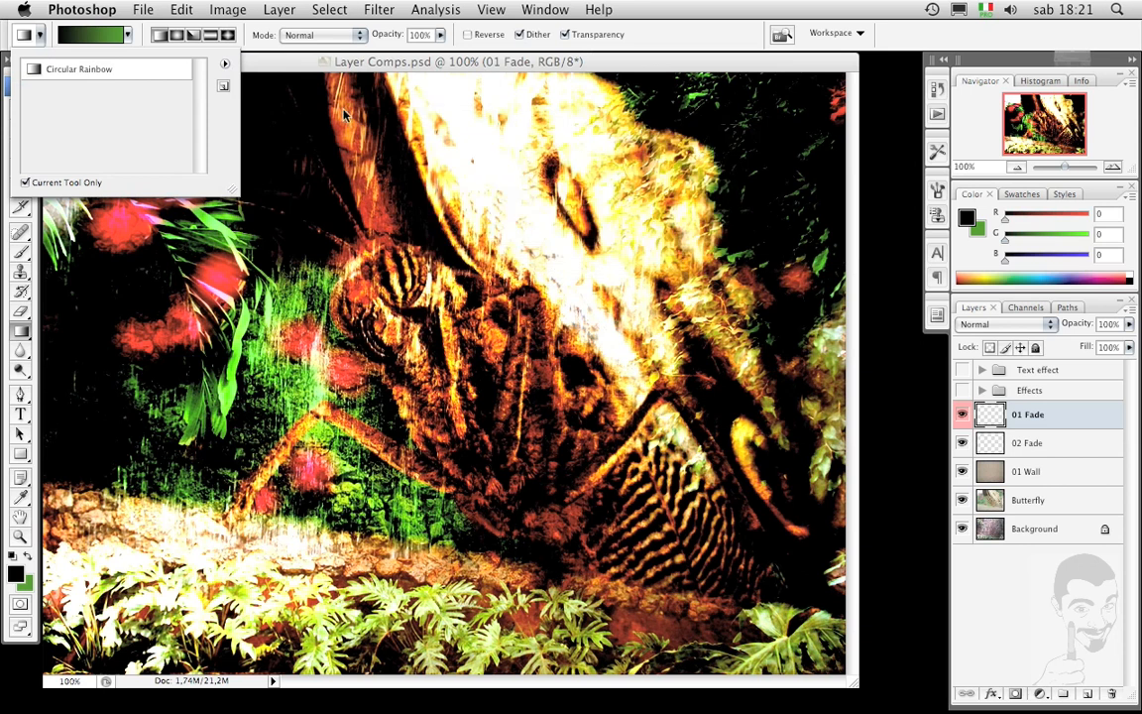
{"action": "left_click", "coordinate": [126, 38]}
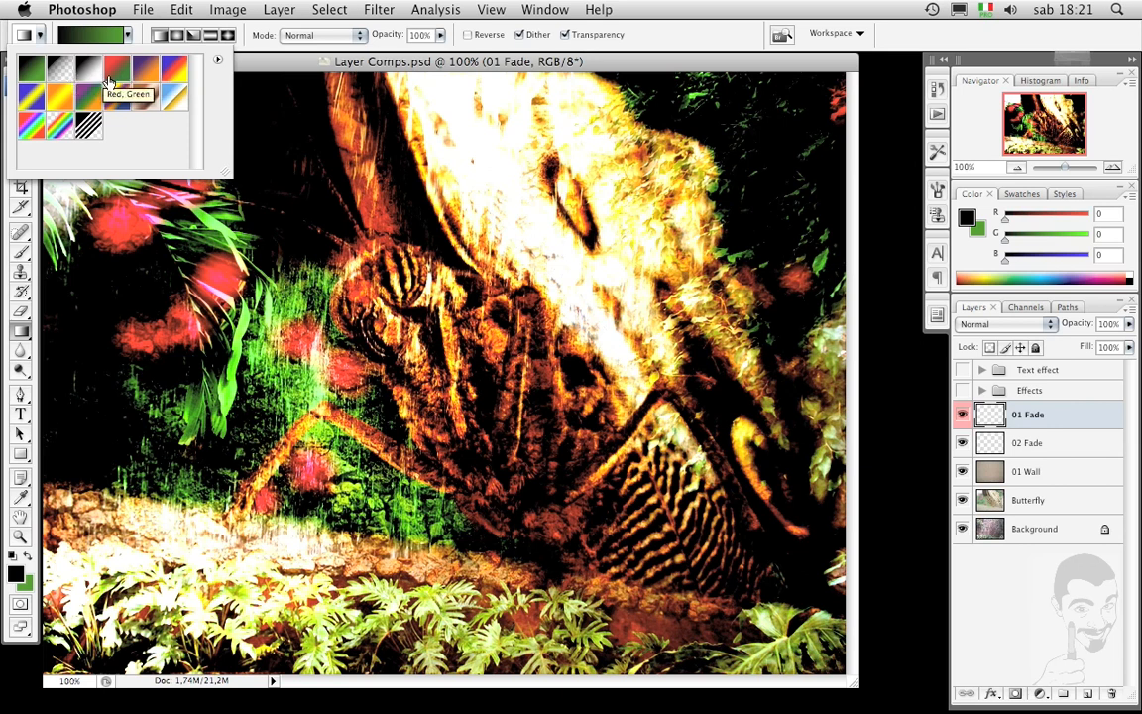
{"action": "left_click", "coordinate": [220, 60]}
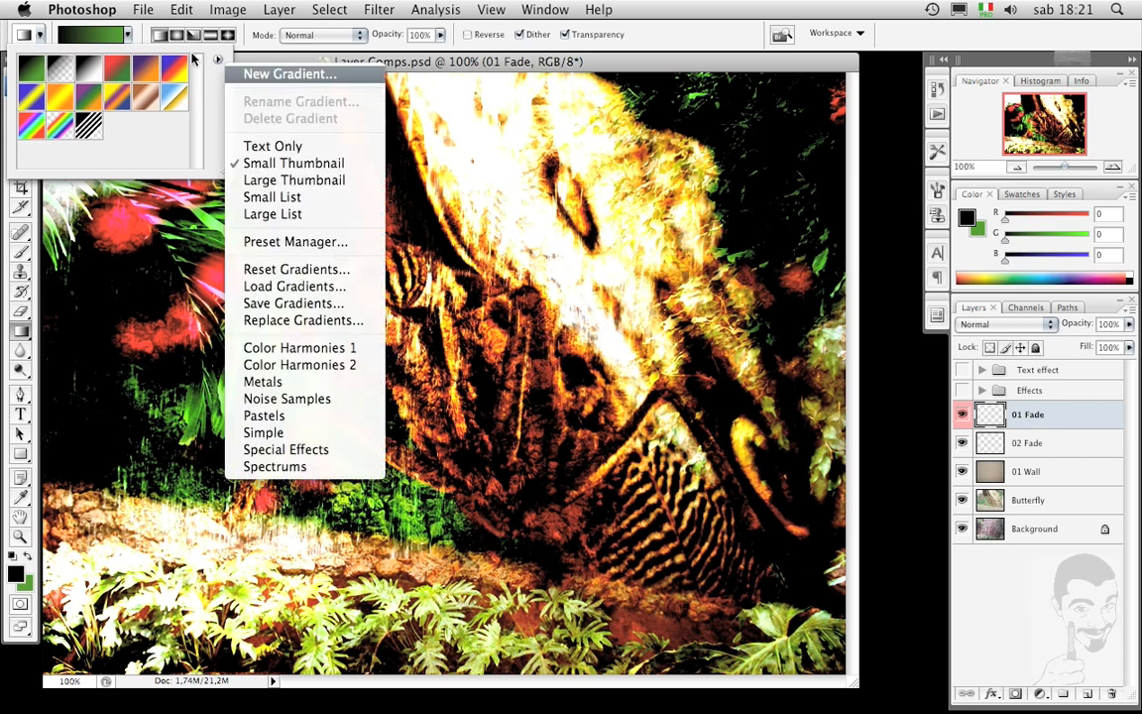
{"action": "key", "text": "Escape"}
{"action": "key", "text": "Escape"}
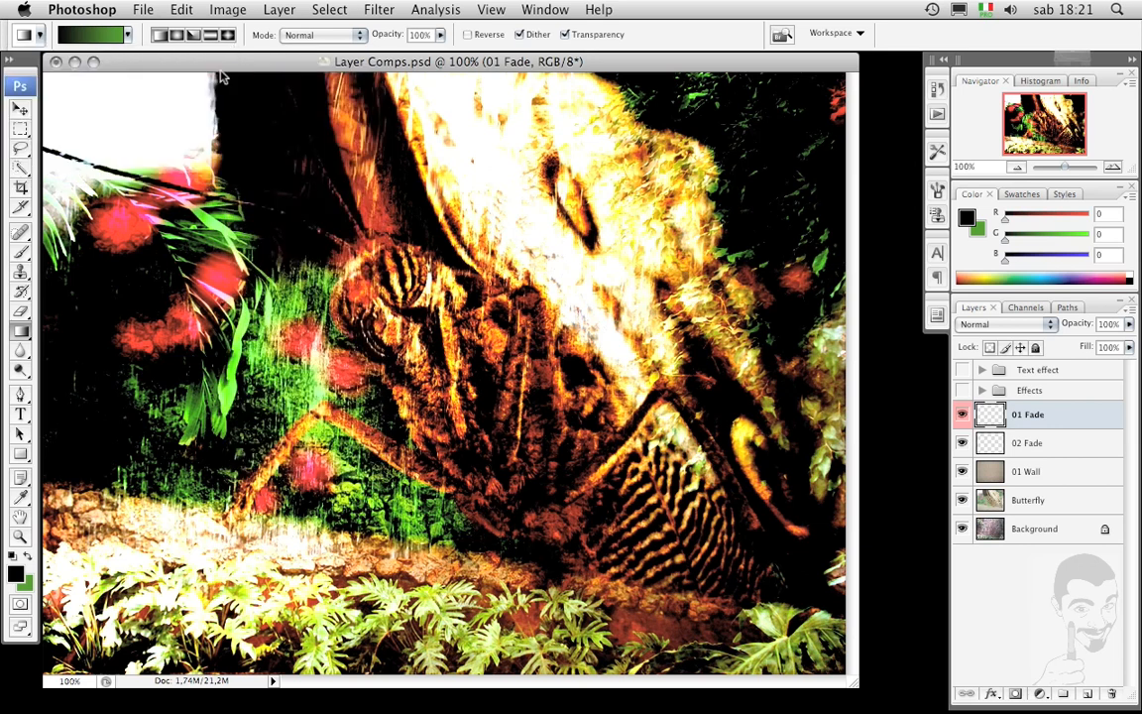
- Choose the black-to-white gradient preset for the Gradient tool and turn on Reverse
{"action": "left_click", "coordinate": [127, 36]}
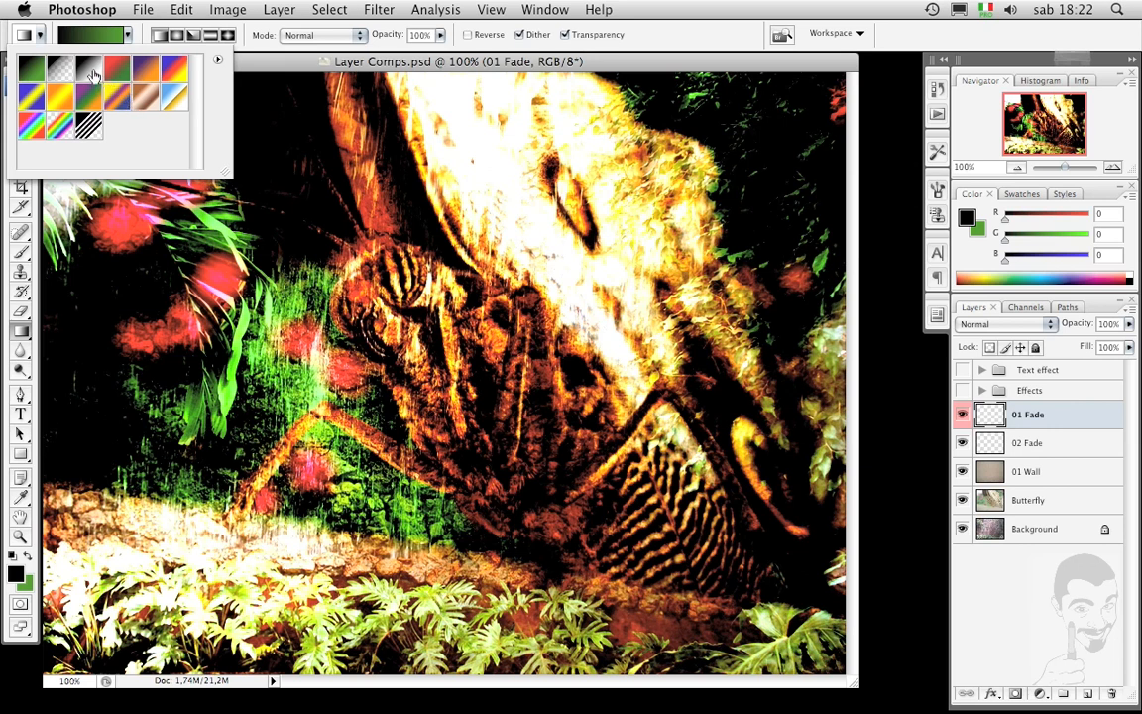
{"action": "left_click", "coordinate": [90, 72]}
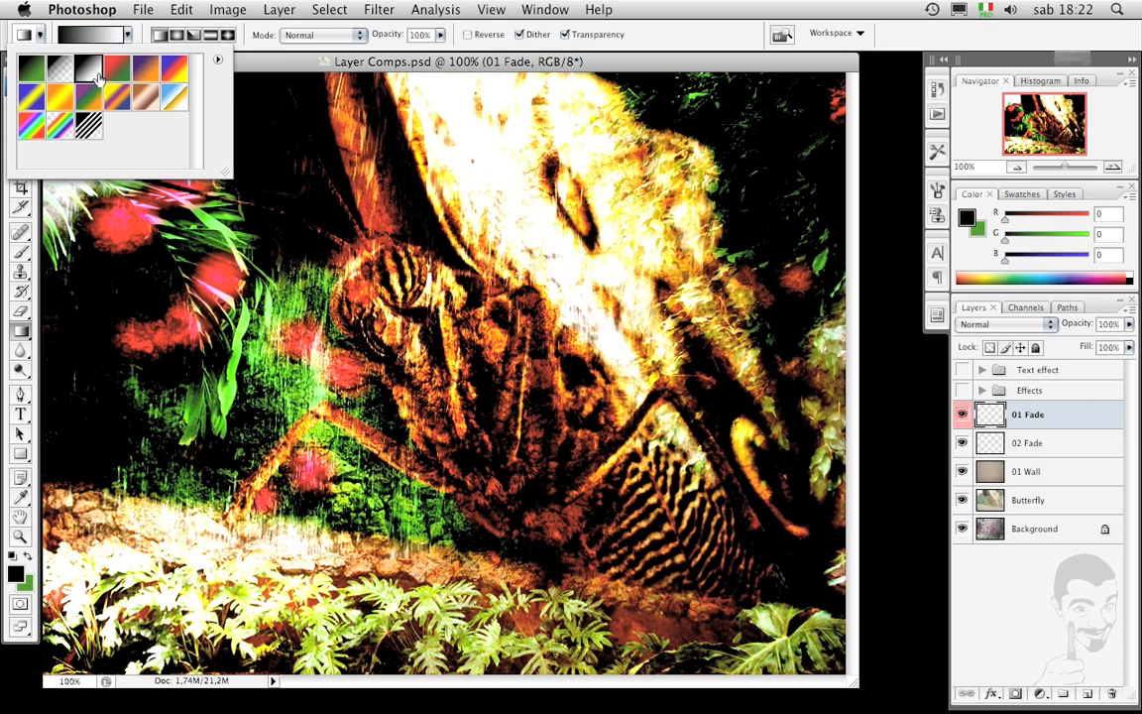
{"action": "left_click", "coordinate": [127, 35]}
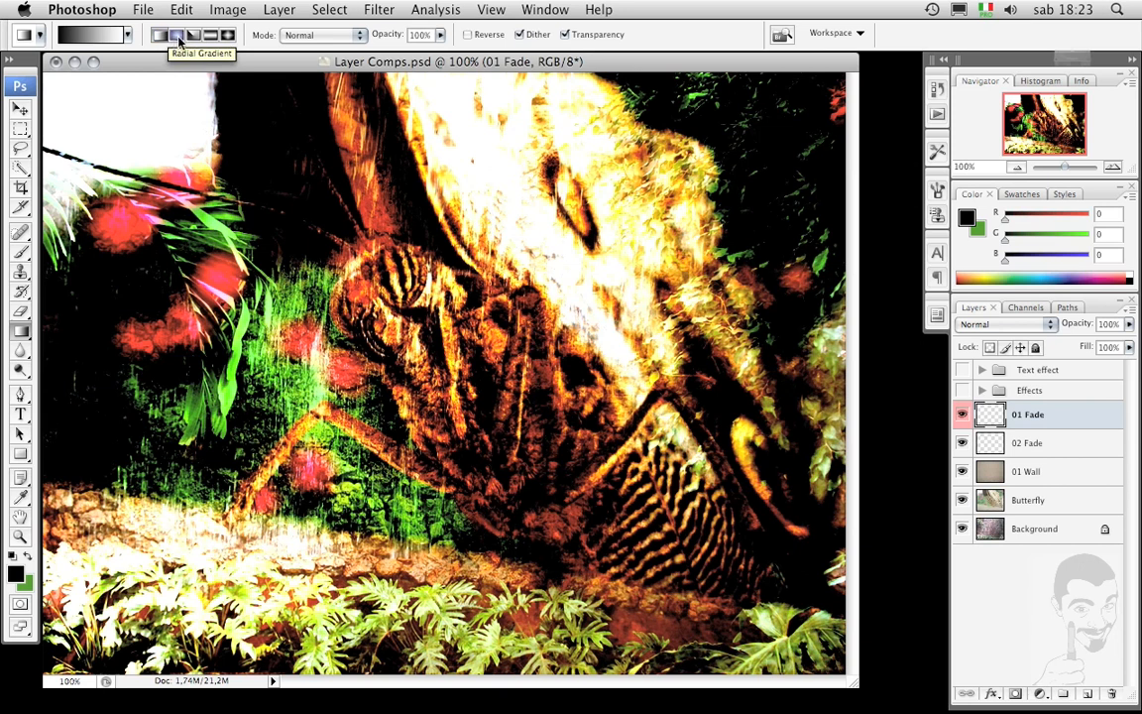
{"action": "left_click", "coordinate": [177, 36]}
{"action": "left_click", "coordinate": [195, 40]}
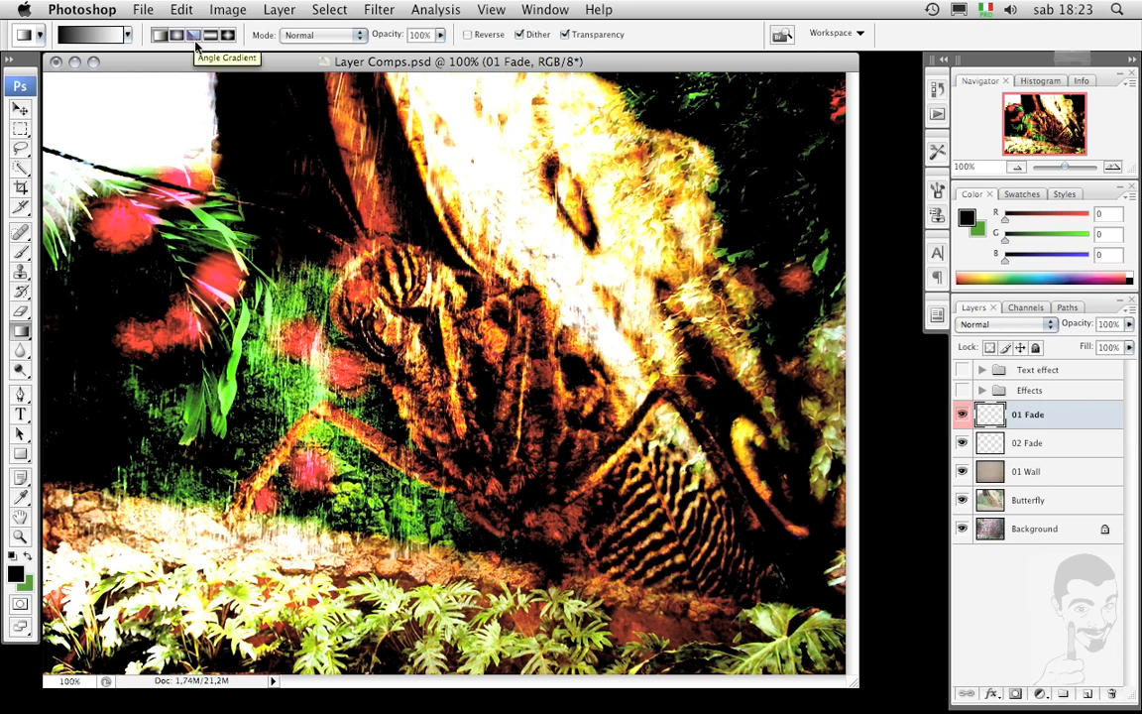
{"action": "left_click", "coordinate": [212, 38]}
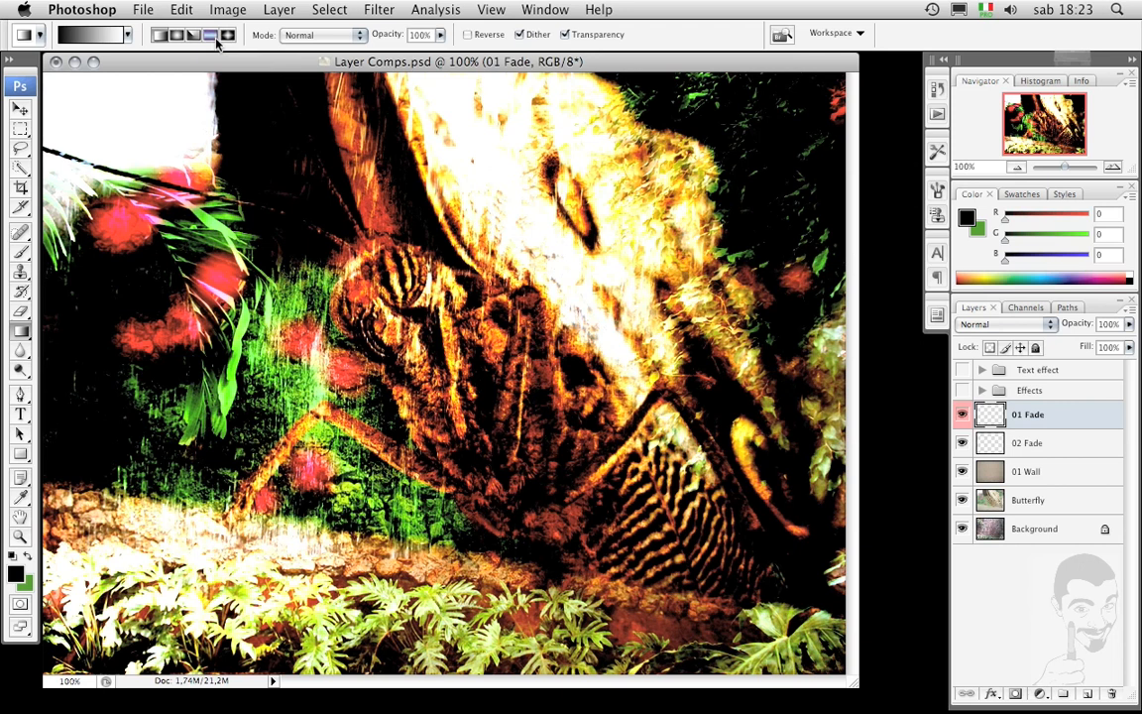
{"action": "left_click", "coordinate": [229, 36]}
{"action": "left_click", "coordinate": [468, 35]}
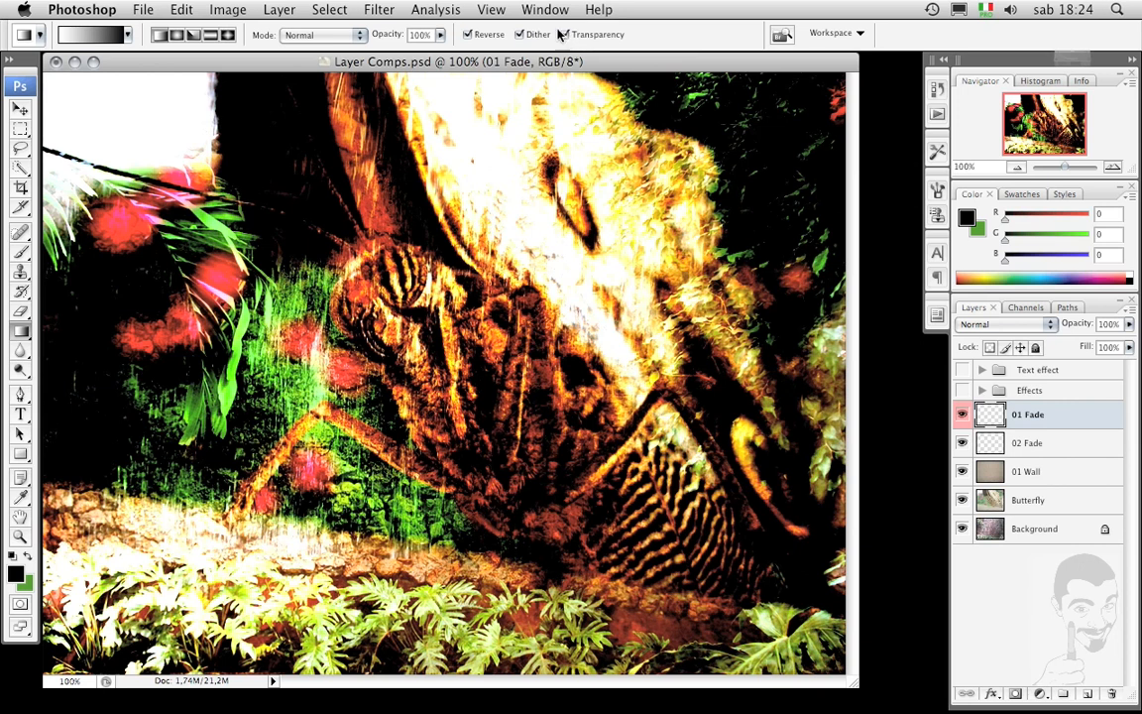
- Draw a radial gradient on 01 Fade from the image's lower right to its upper left and set the layer to Overlay
{"action": "left_click", "coordinate": [176, 36]}
{"action": "left_click_drag", "start_coordinate": [759, 605], "coordinate": [181, 168]}
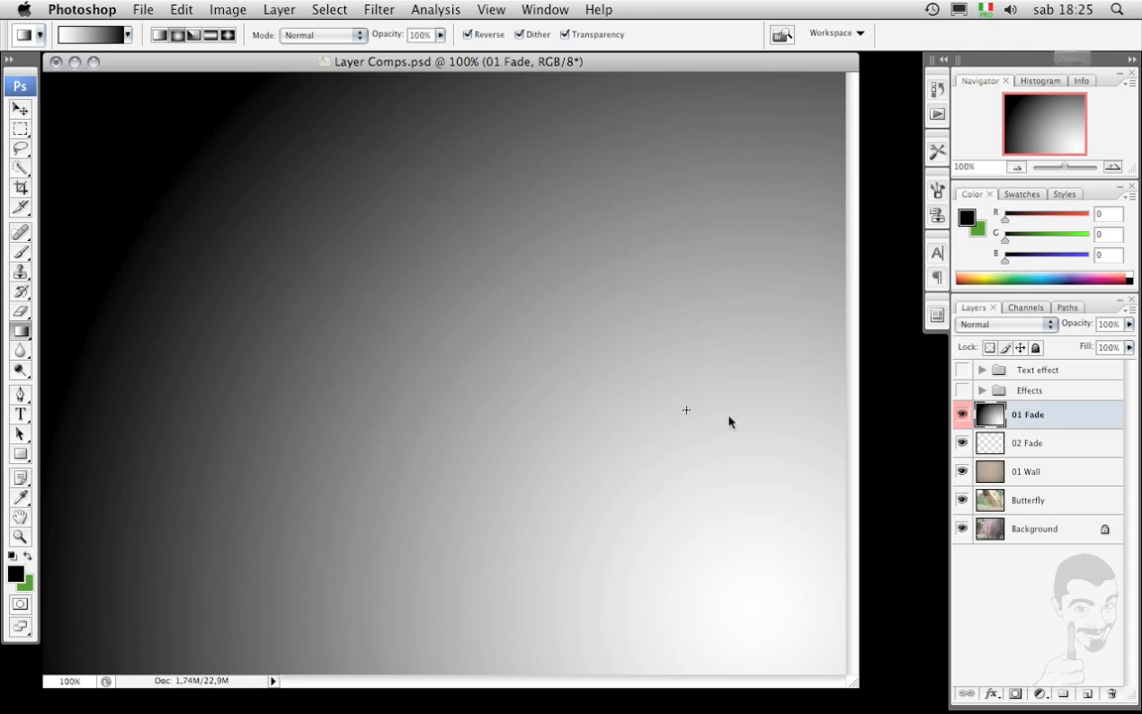
{"action": "left_click", "coordinate": [981, 324]}
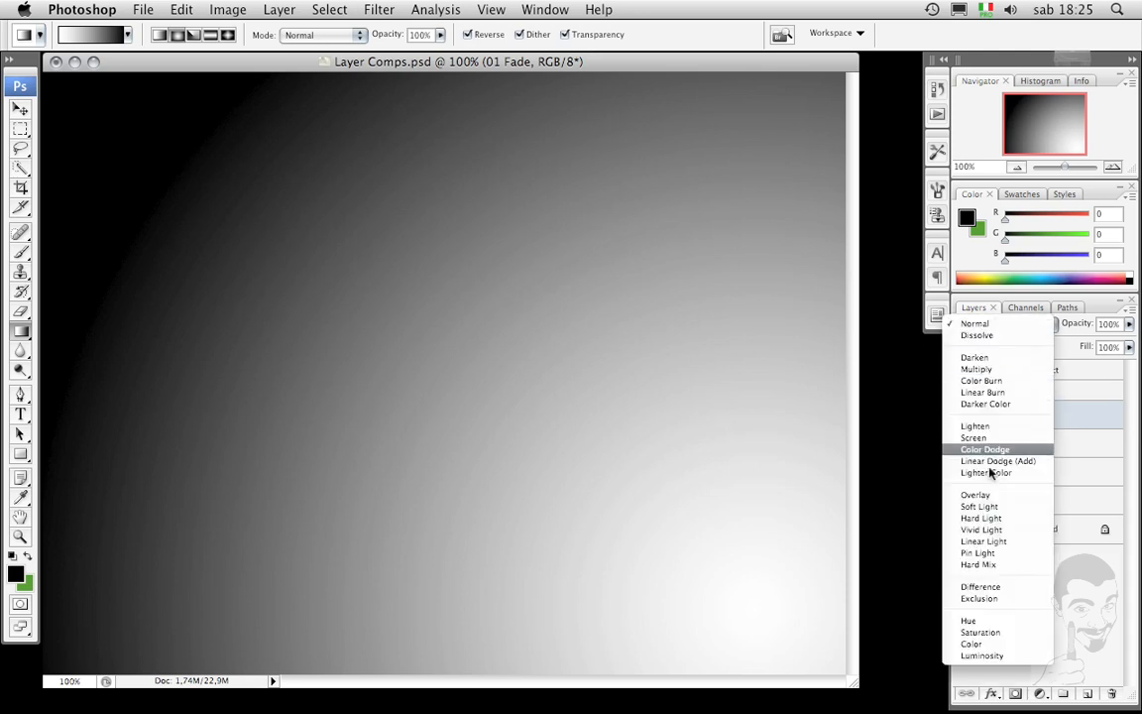
{"action": "left_click", "coordinate": [976, 495]}
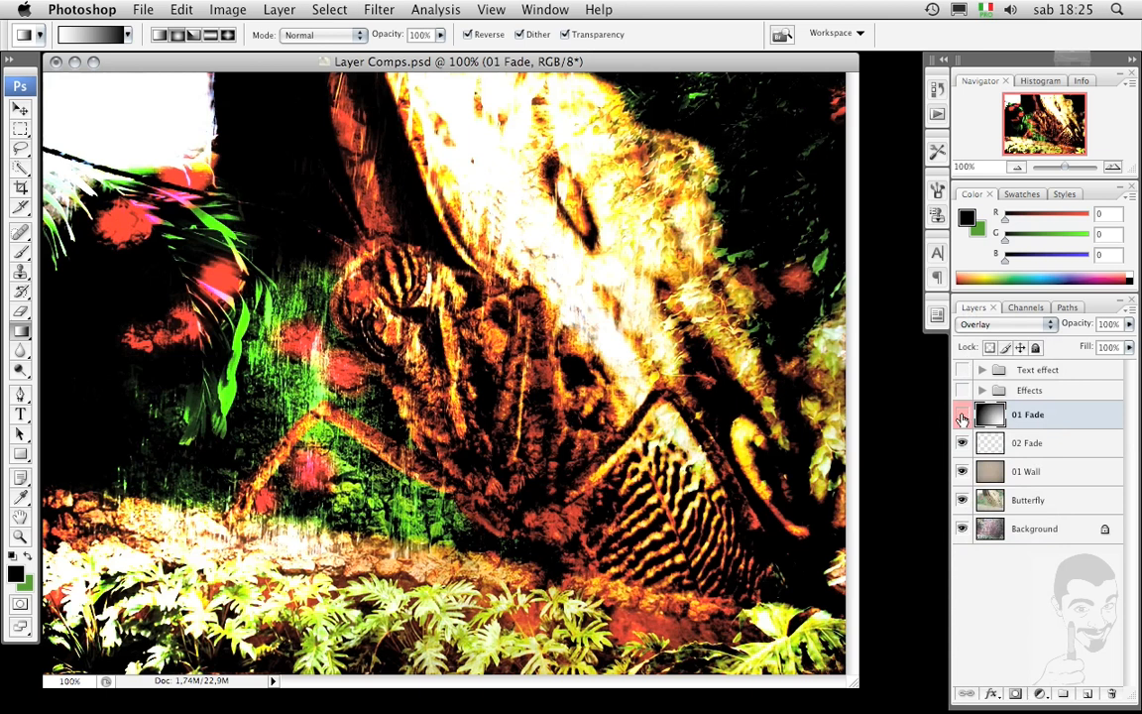
- Compare the image with and without the 01 Fade layer by toggling its visibility several times, leaving it shown
{"action": "left_click", "coordinate": [962, 418]}
{"action": "left_click", "coordinate": [962, 418]}
{"action": "left_click", "coordinate": [962, 419]}
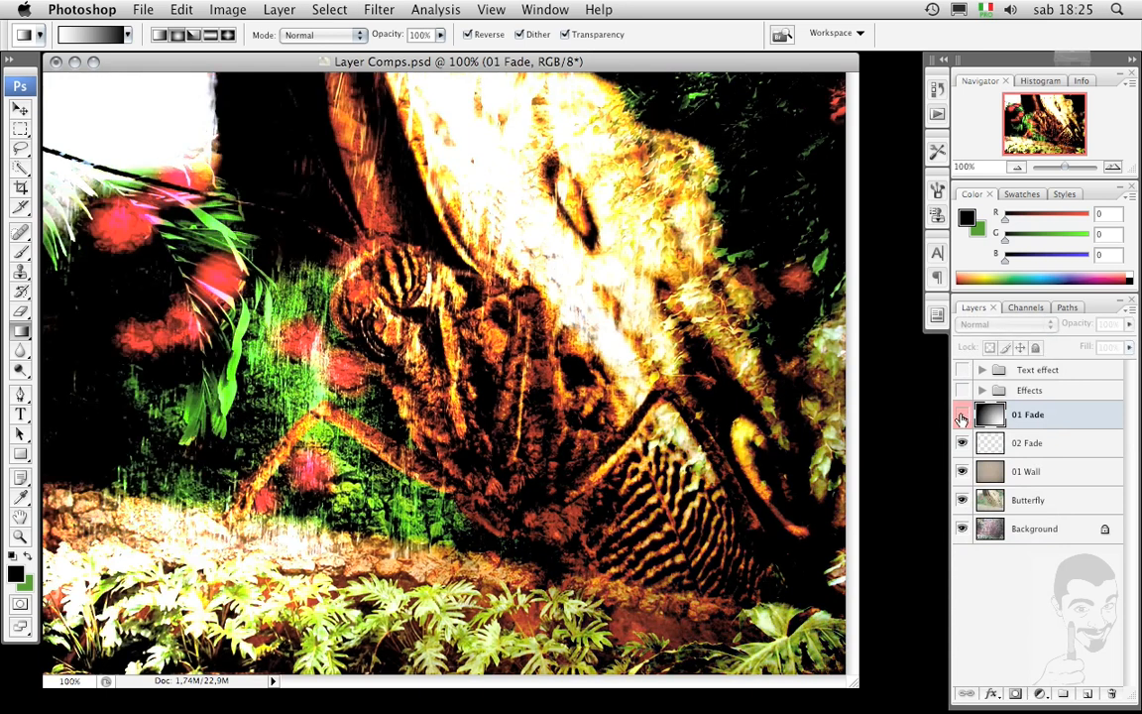
{"action": "left_click", "coordinate": [962, 418]}
{"action": "left_click", "coordinate": [962, 419]}
{"action": "left_click", "coordinate": [962, 418]}
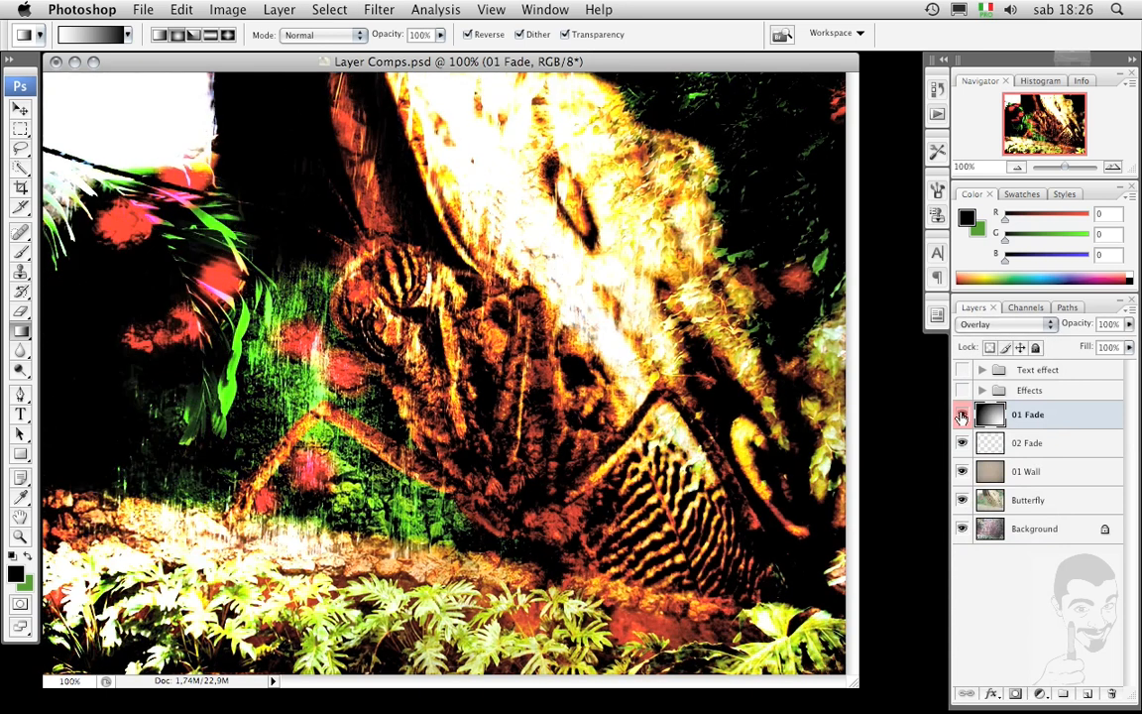
{"action": "left_click", "coordinate": [962, 418]}
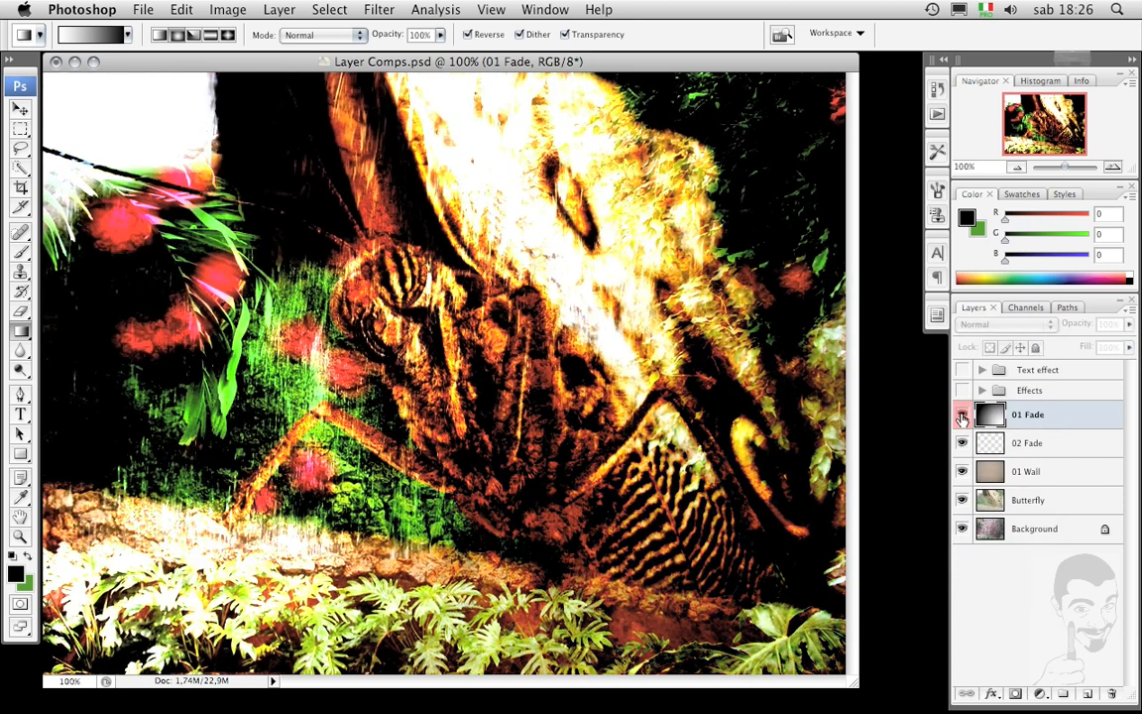
{"action": "left_click", "coordinate": [962, 419]}
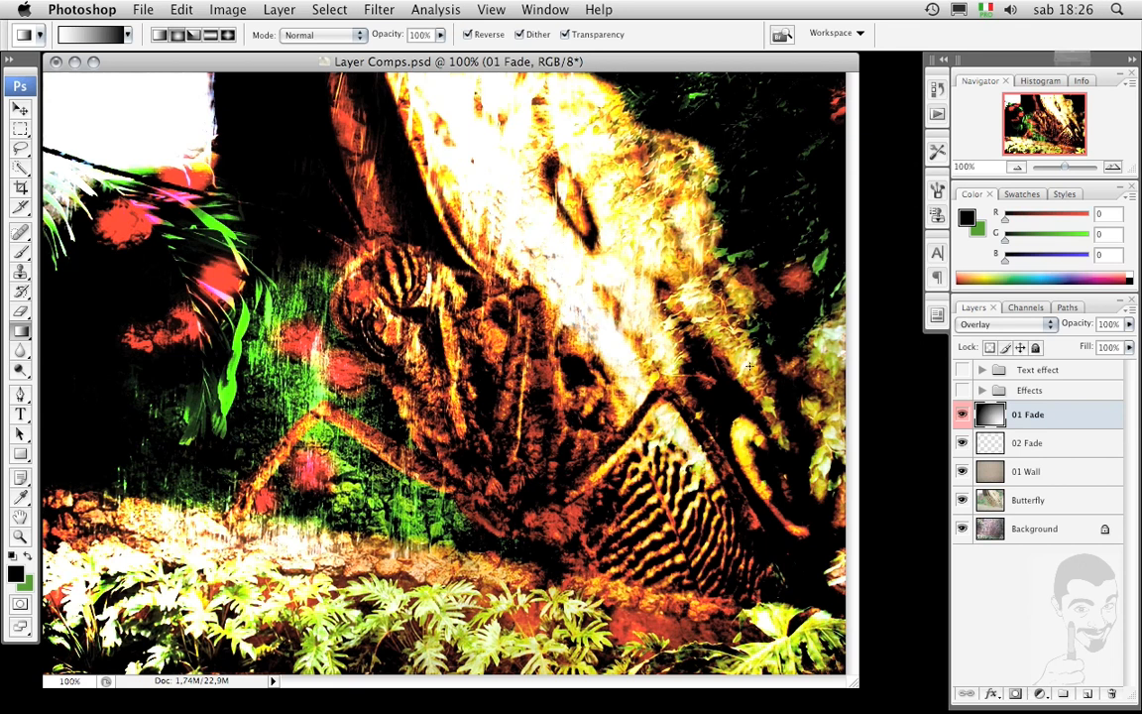
- Preview the Phase 01 layer comp and return to Last Document State
{"action": "left_click", "coordinate": [937, 315]}
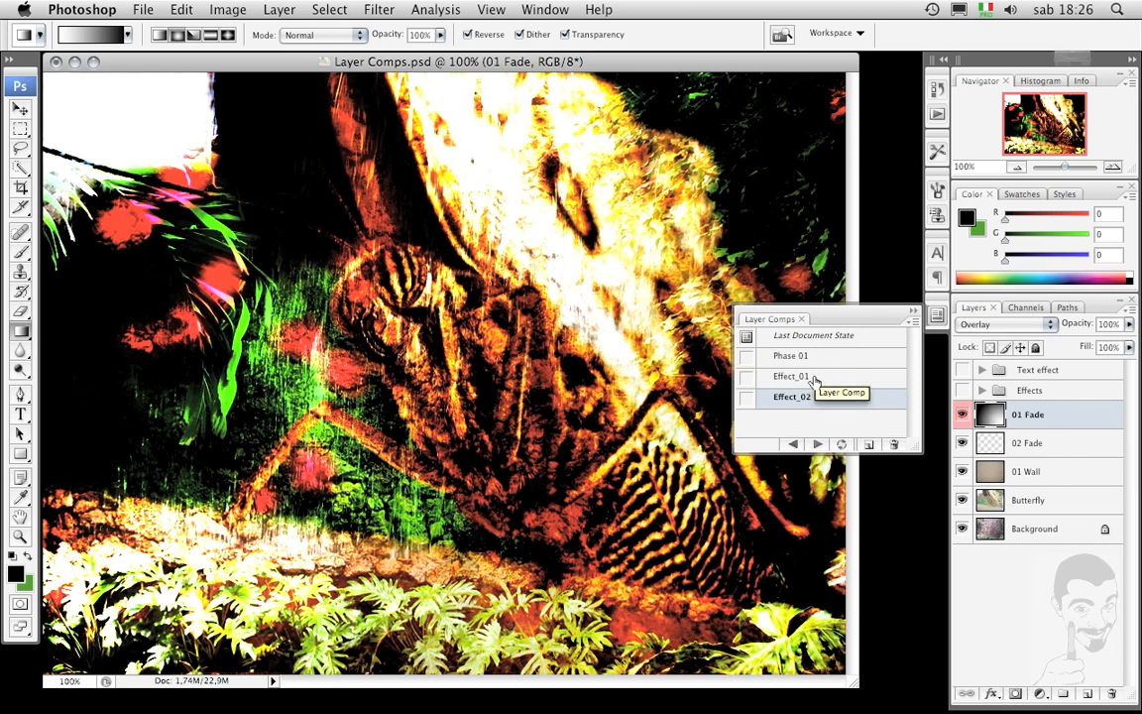
{"action": "left_click", "coordinate": [748, 359]}
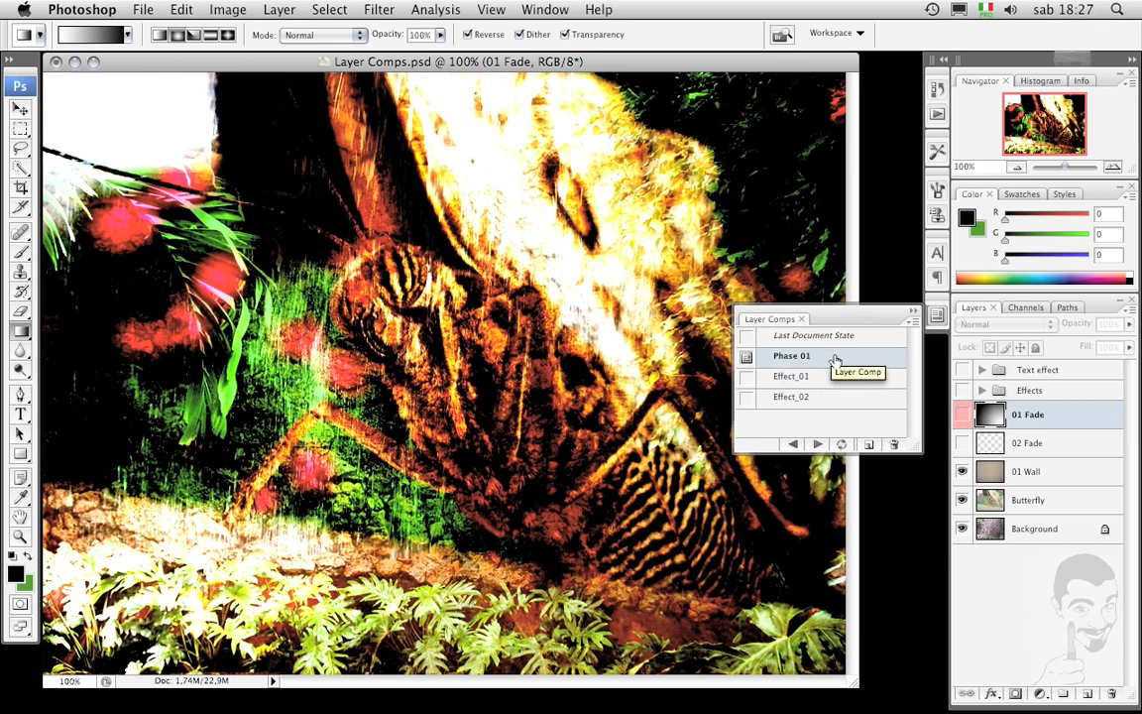
{"action": "left_click", "coordinate": [746, 339]}
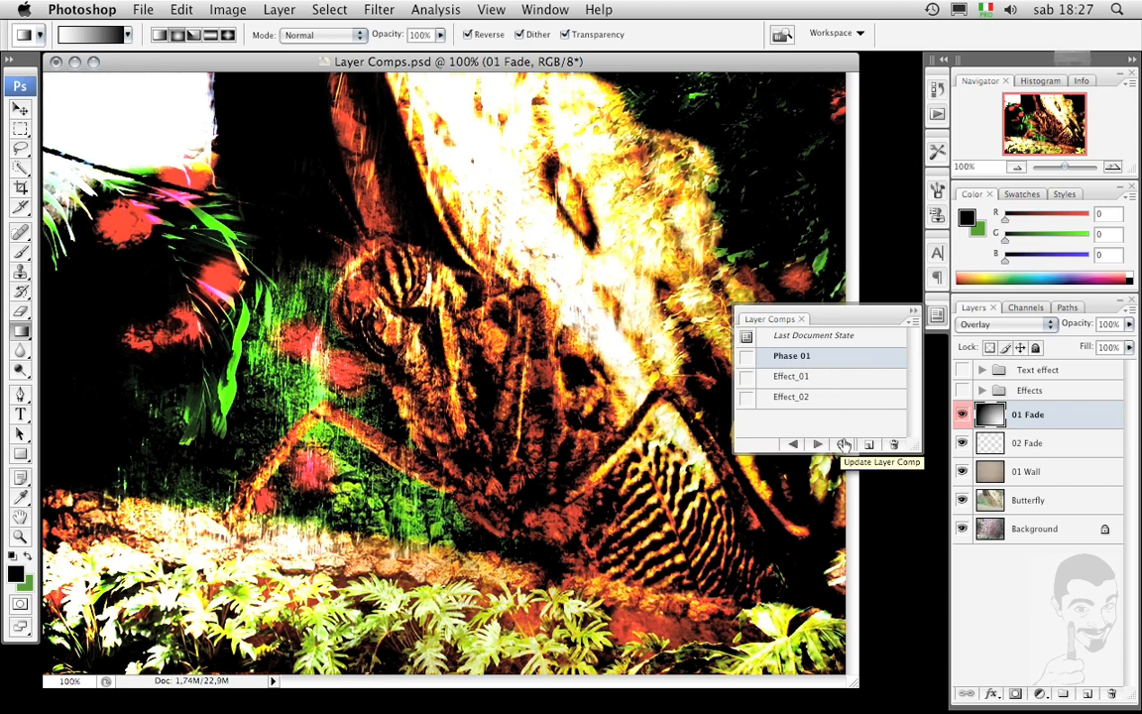
- Update the Phase 01 layer comp from the current document state and close the Layer Comps panel with Last Document State applied
{"action": "left_click", "coordinate": [844, 445]}
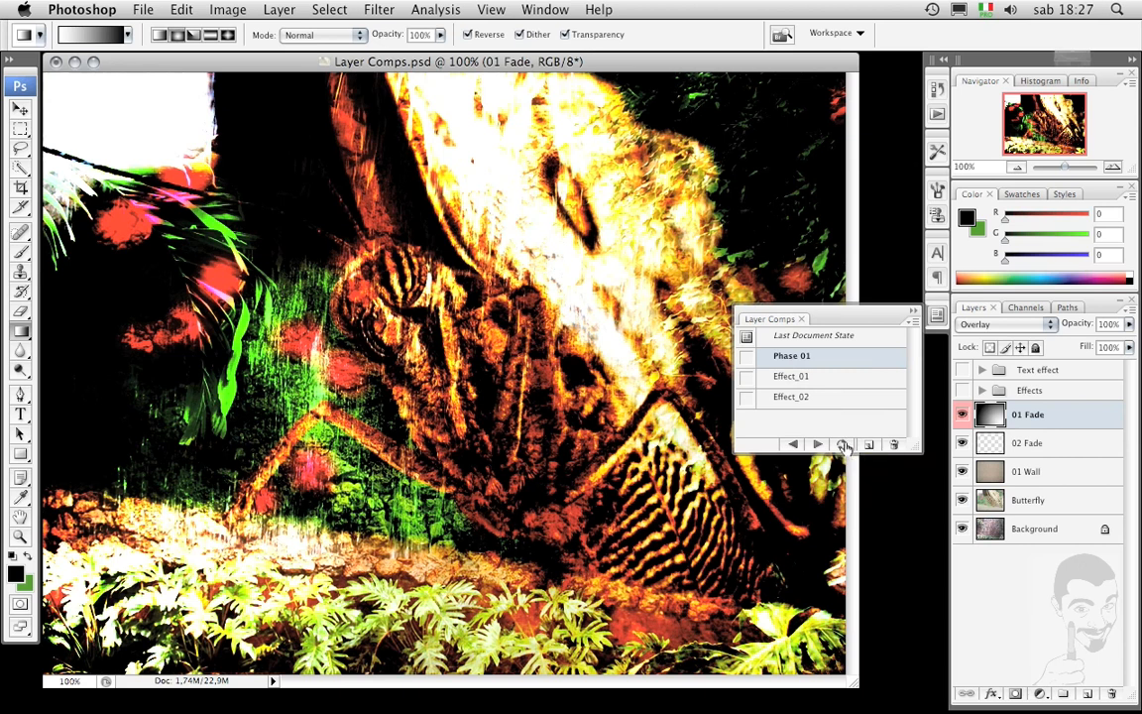
{"action": "left_click", "coordinate": [843, 446]}
{"action": "left_click", "coordinate": [747, 337]}
{"action": "left_click", "coordinate": [935, 314]}
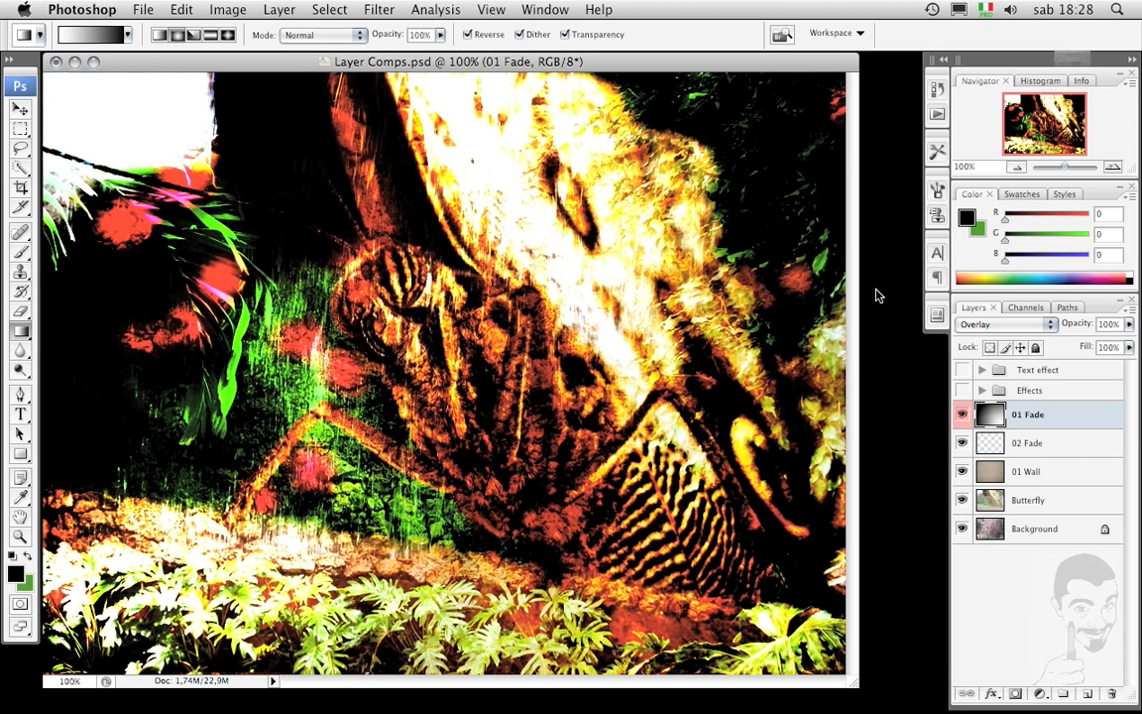
- Show the warped title text layer in the Text effect group and hide 01 Fade, 02 Fade, 01 Wall, Butterfly and Background
{"action": "left_click", "coordinate": [982, 370]}
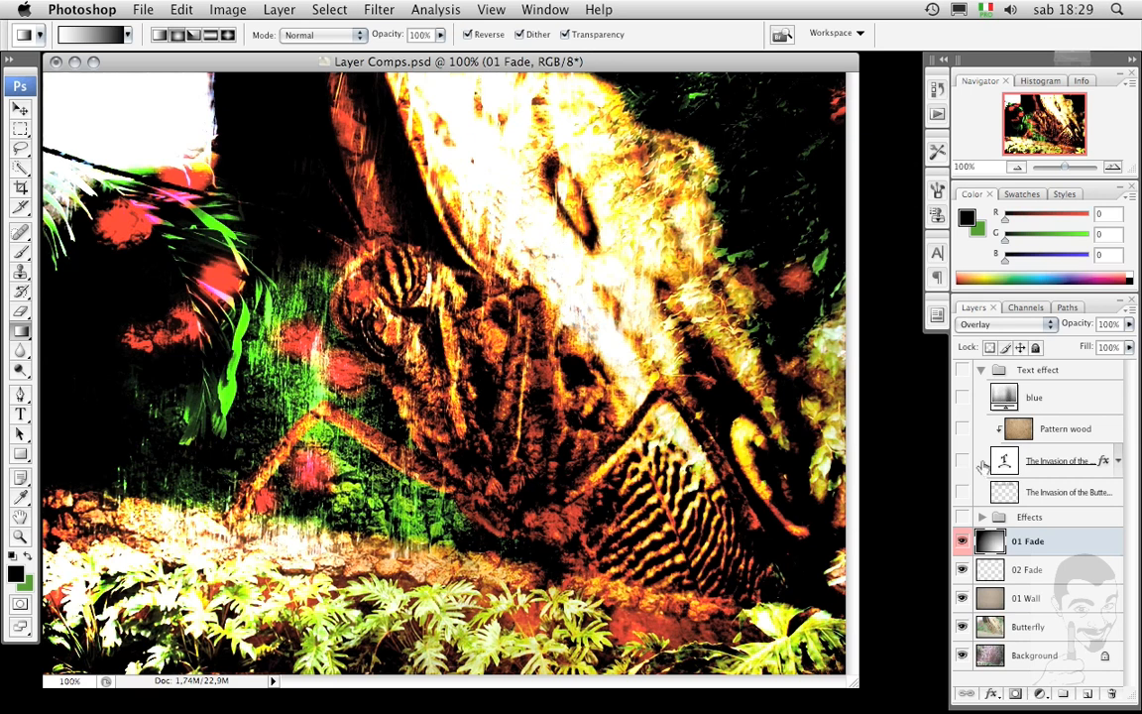
{"action": "left_click", "coordinate": [962, 462]}
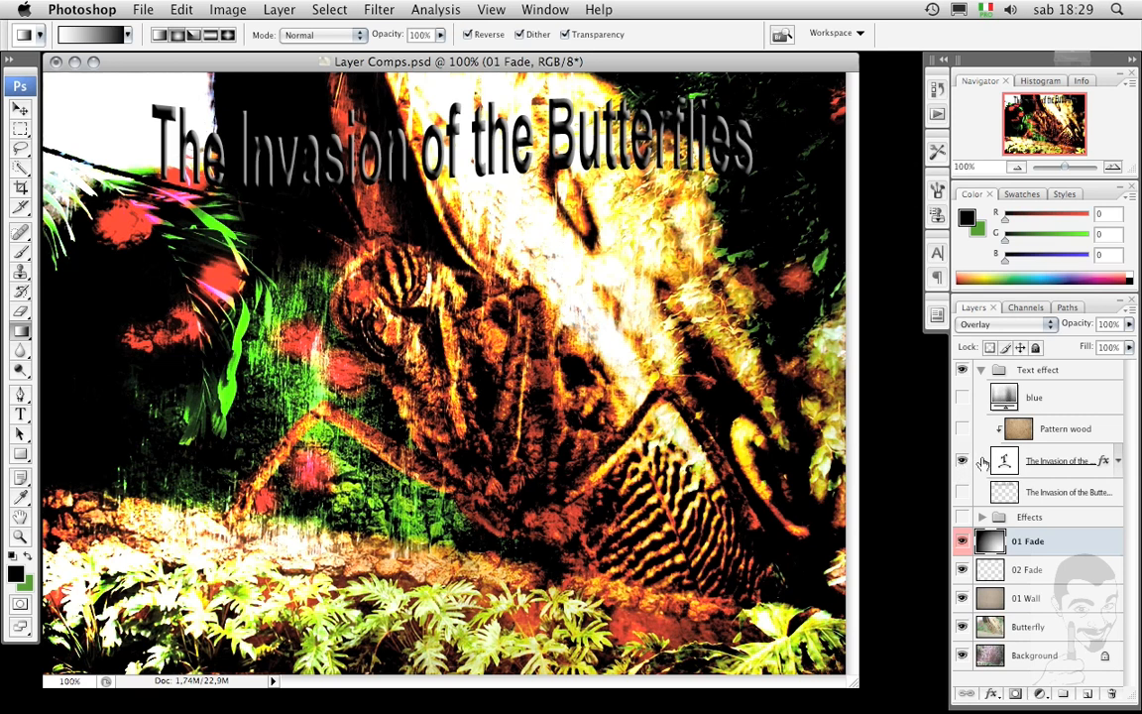
{"action": "left_click", "coordinate": [962, 541]}
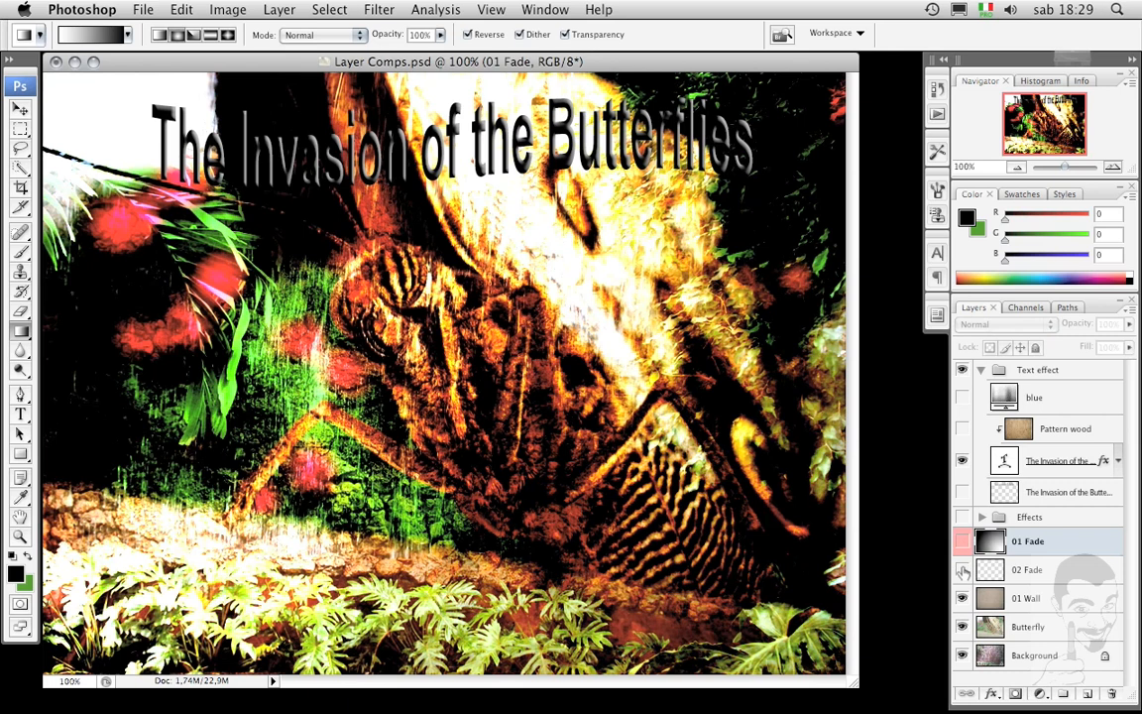
{"action": "left_click_drag", "start_coordinate": [962, 570], "coordinate": [962, 629]}
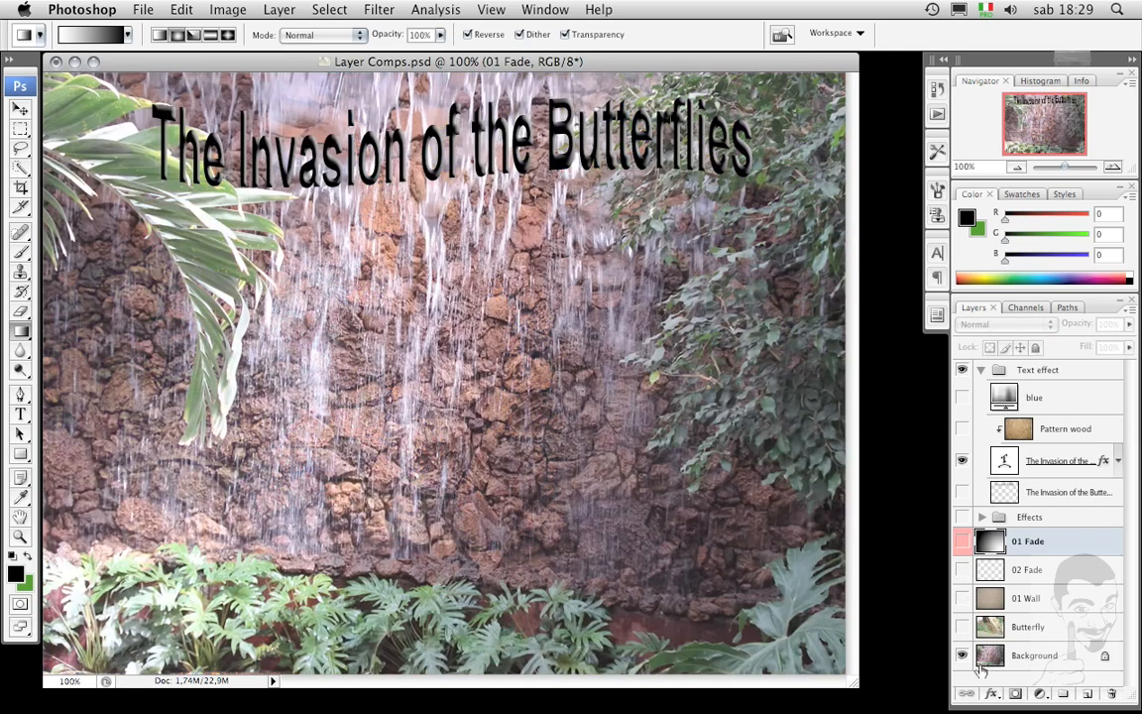
{"action": "left_click", "coordinate": [962, 656]}
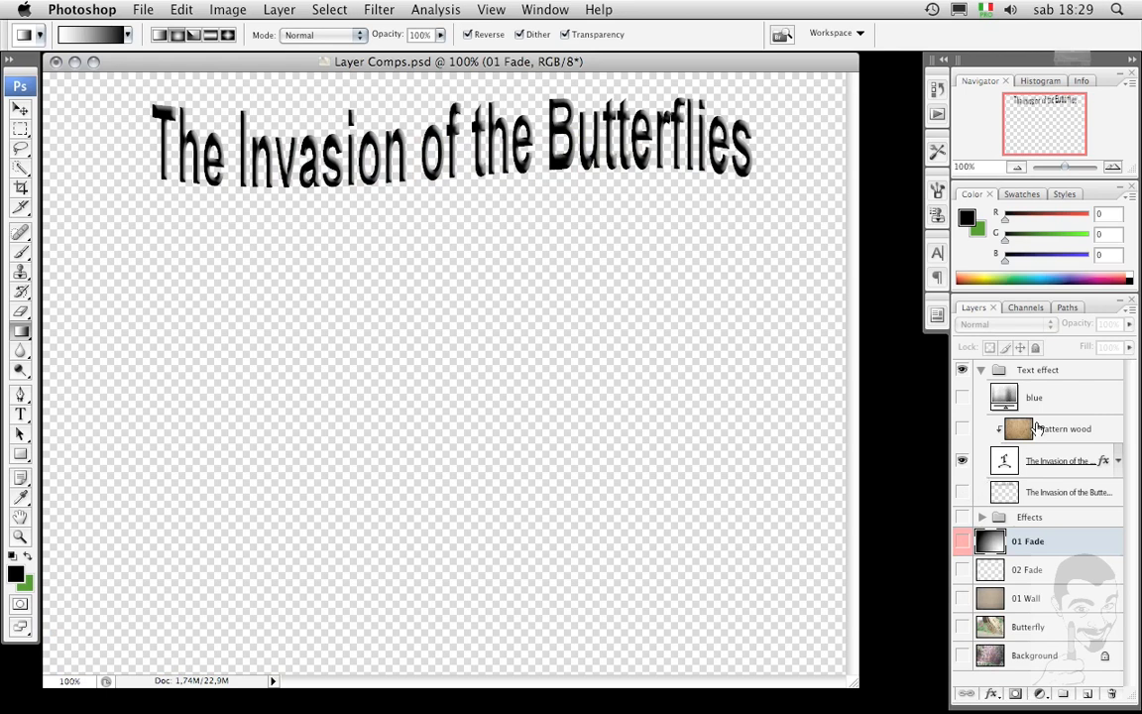
- Compare the warped title text with its effects and Bevel and Emboss off and on, and select that text layer
{"action": "left_click", "coordinate": [1120, 464]}
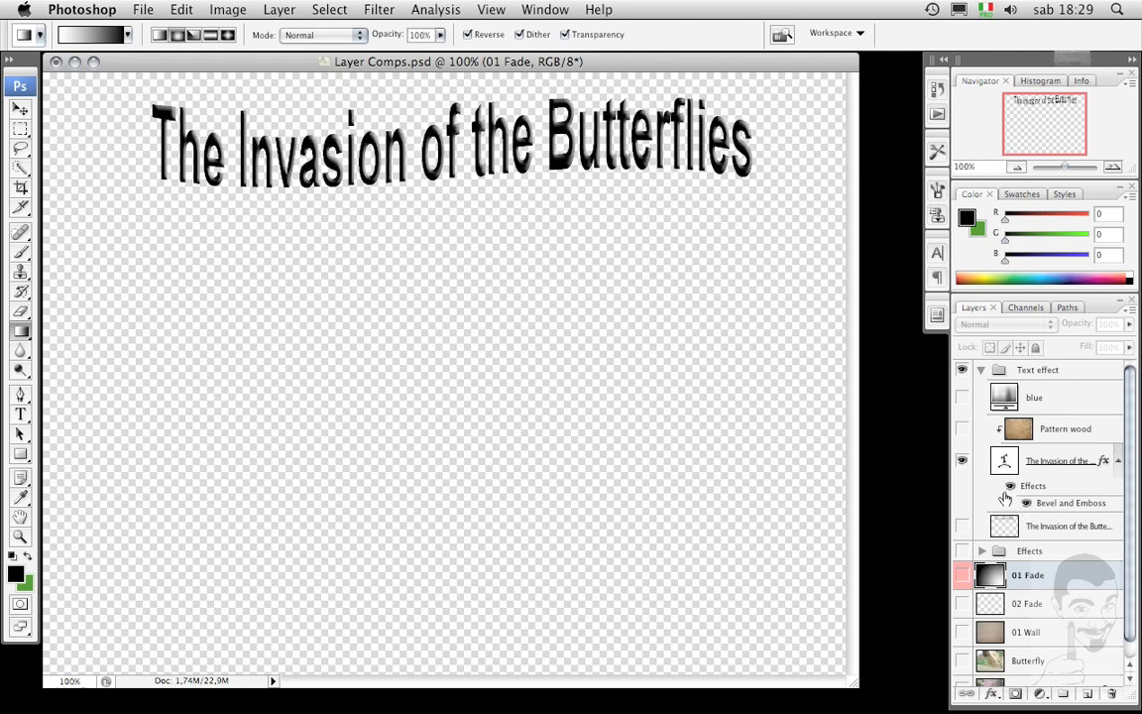
{"action": "left_click", "coordinate": [1010, 488]}
{"action": "left_click", "coordinate": [1010, 488]}
{"action": "left_click", "coordinate": [1027, 506]}
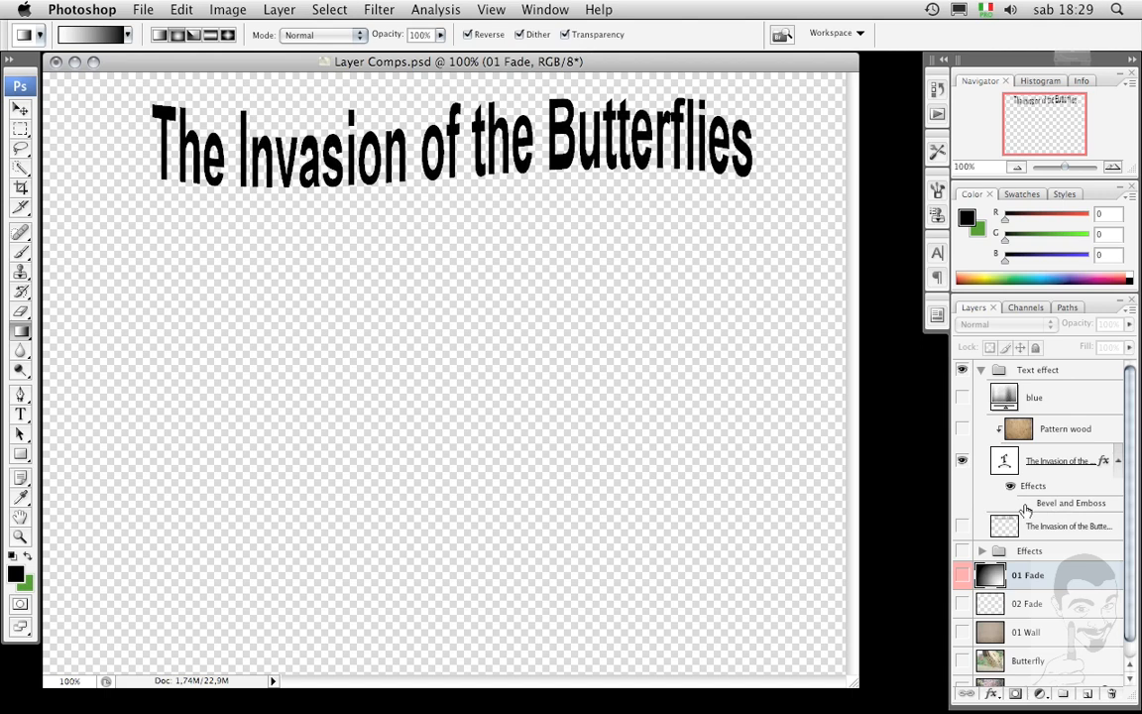
{"action": "left_click", "coordinate": [1027, 504]}
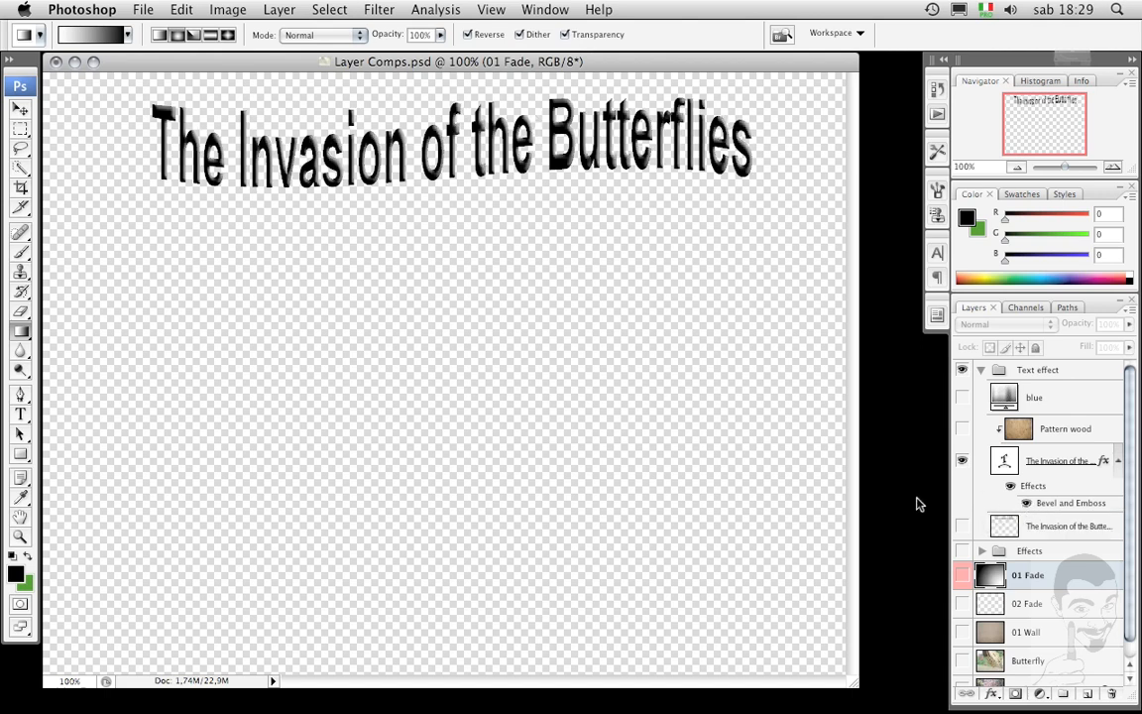
{"action": "left_click", "coordinate": [1119, 461]}
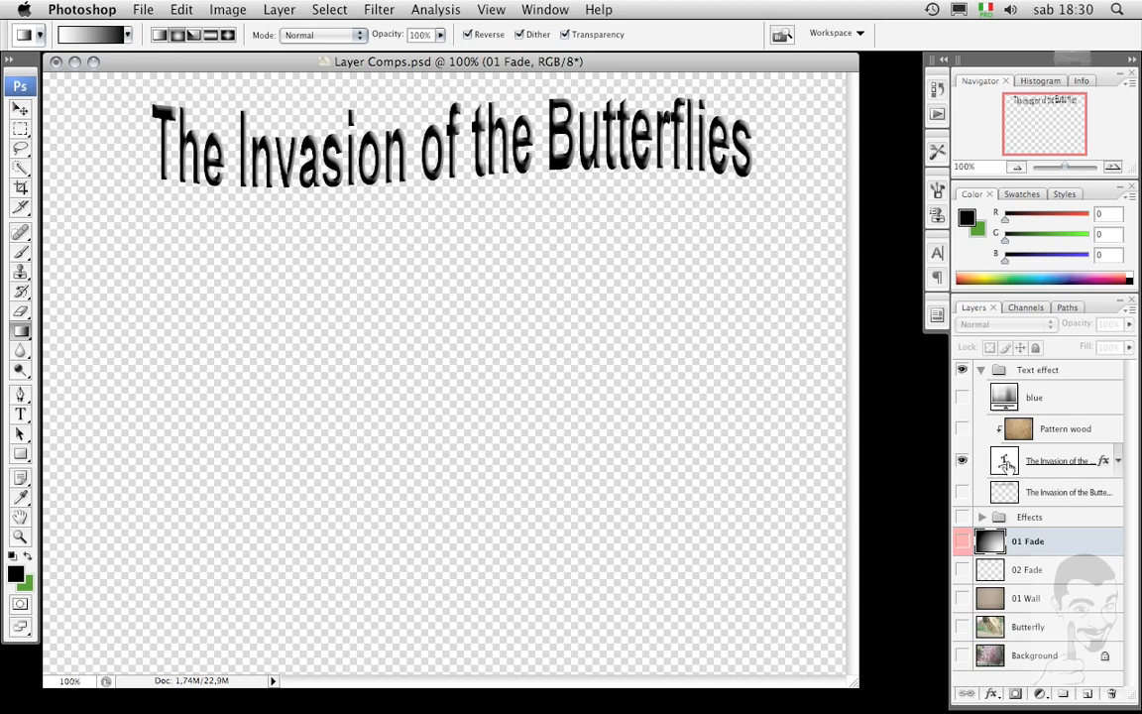
{"action": "left_click", "coordinate": [1003, 462]}
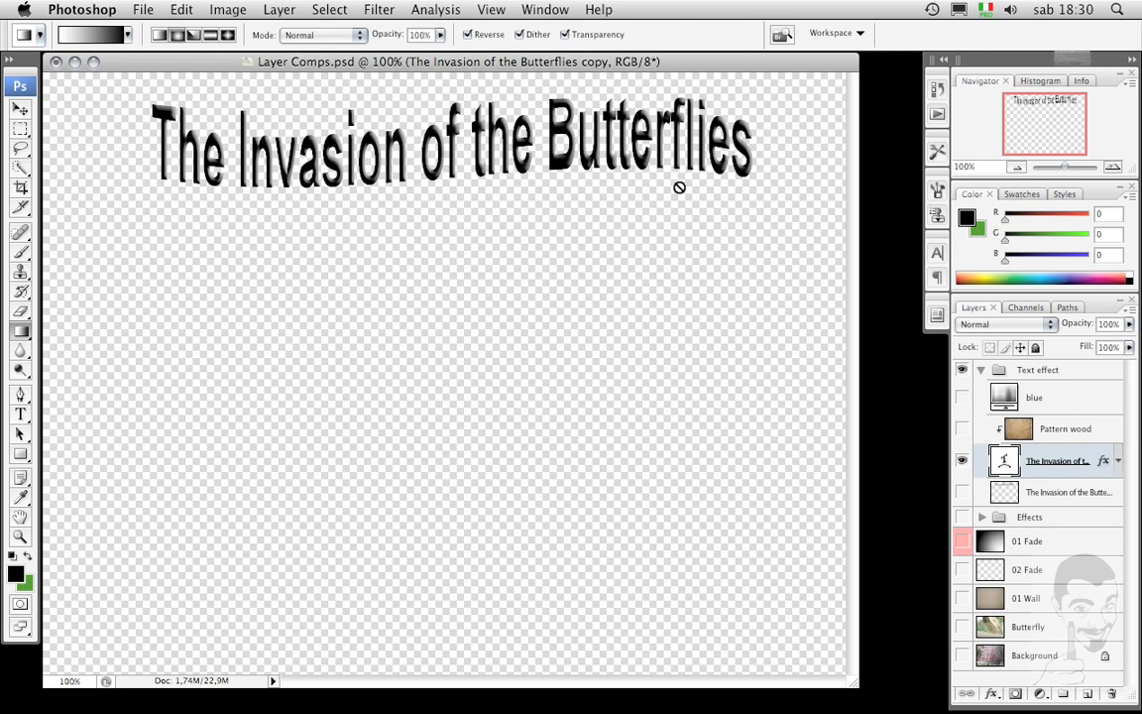
- Select the 01 Fade layer and set up the Horizontal Type tool with Arial Bold, 60 px, in black
{"action": "left_click", "coordinate": [991, 548]}
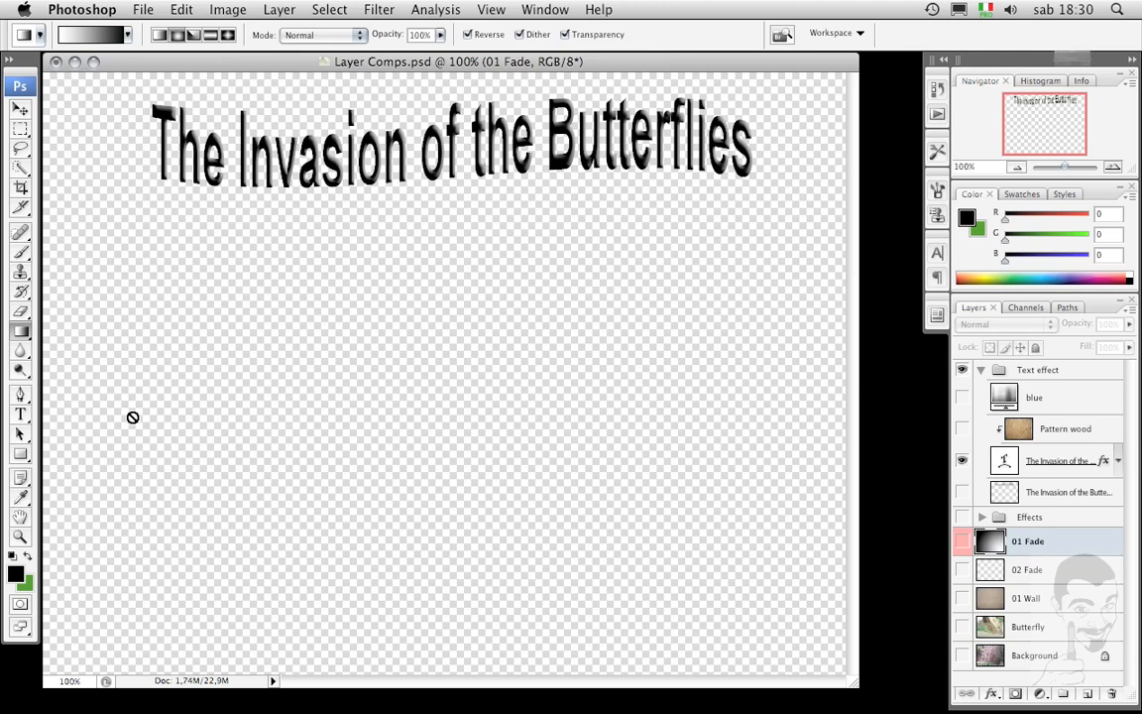
{"action": "left_click", "coordinate": [20, 415]}
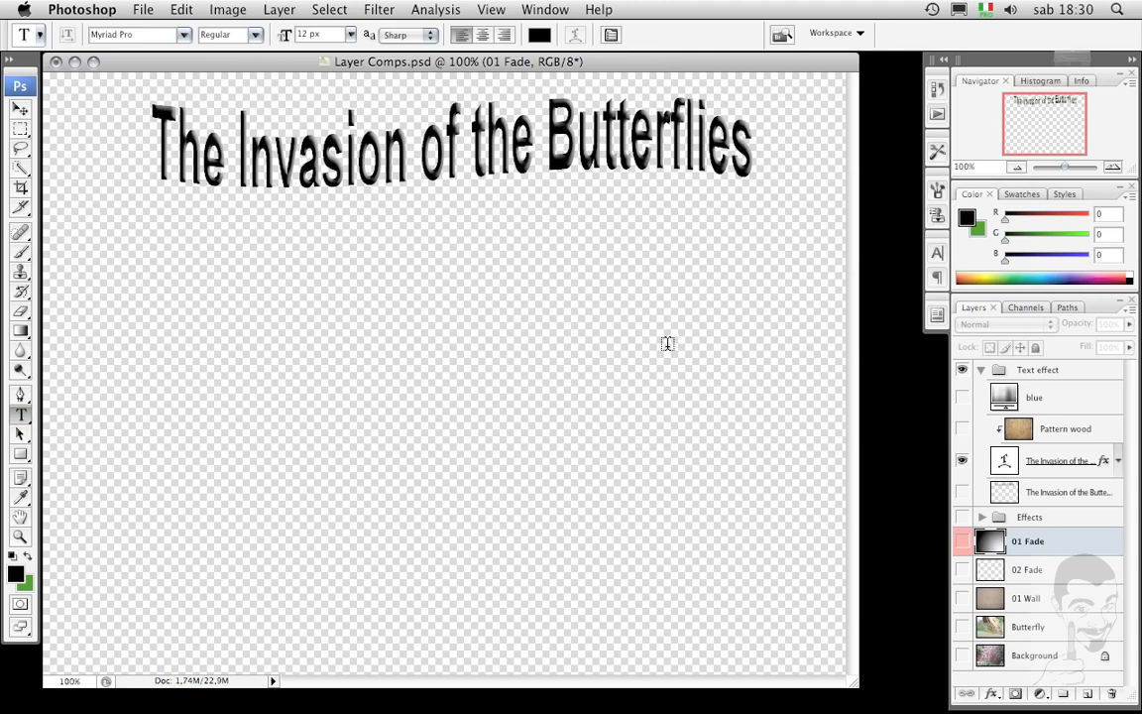
{"action": "left_click", "coordinate": [23, 420]}
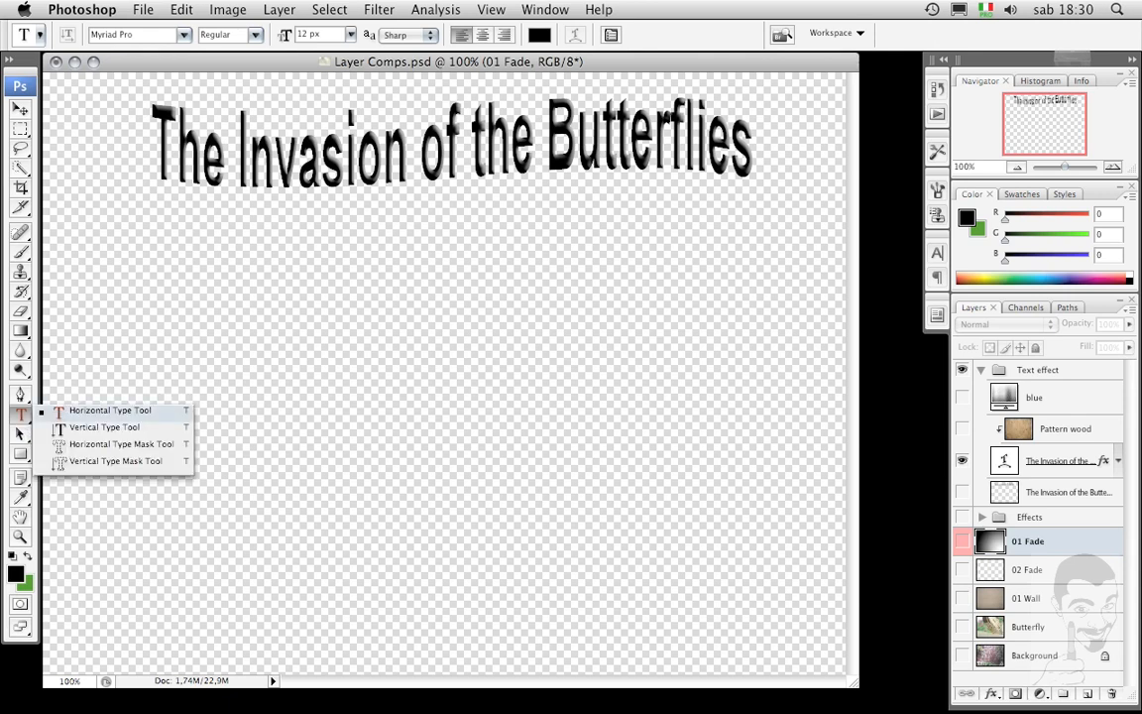
{"action": "left_click", "coordinate": [100, 411]}
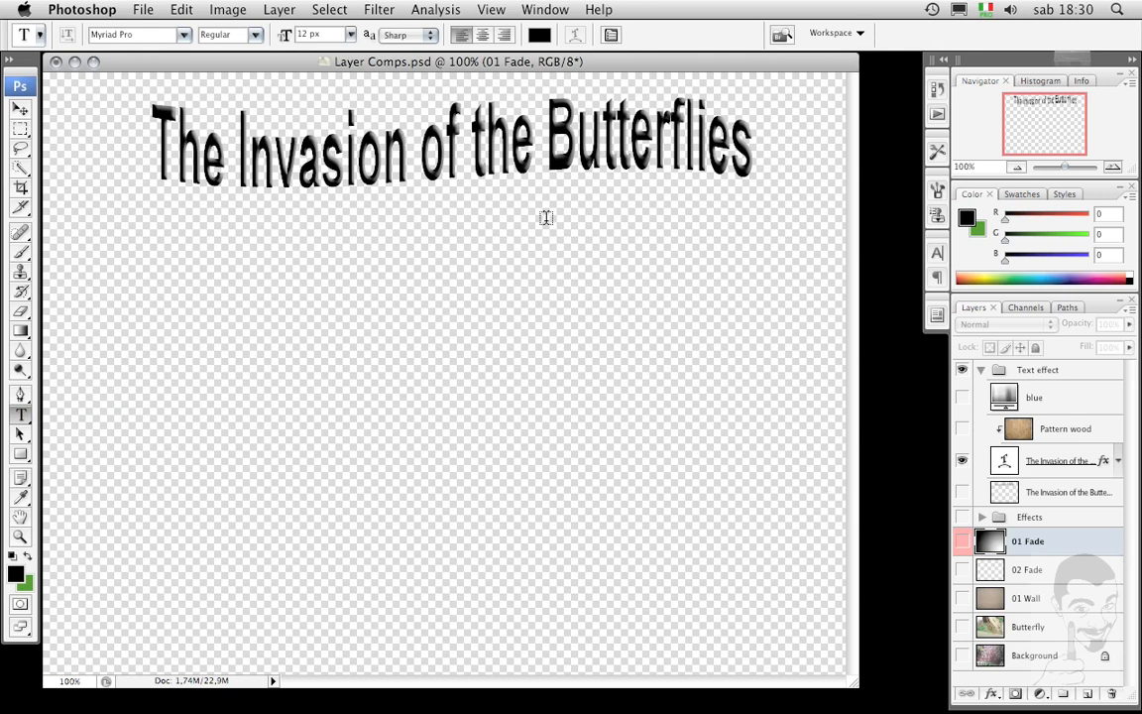
{"action": "left_click", "coordinate": [183, 37]}
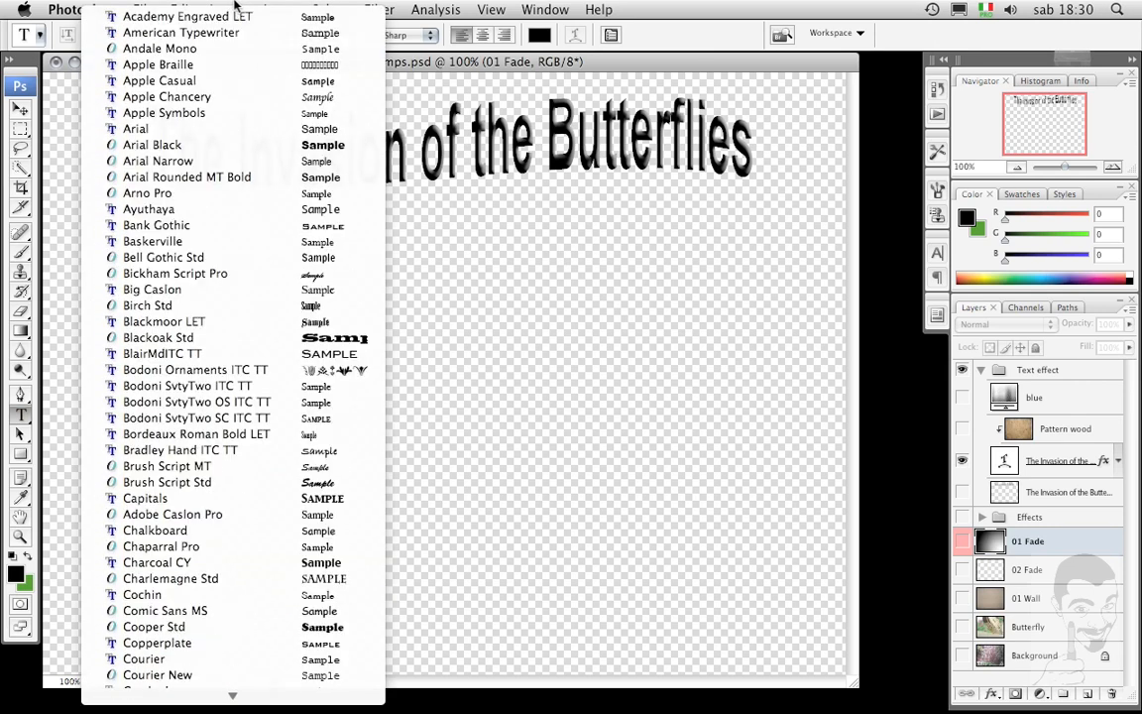
{"action": "left_click", "coordinate": [233, 128]}
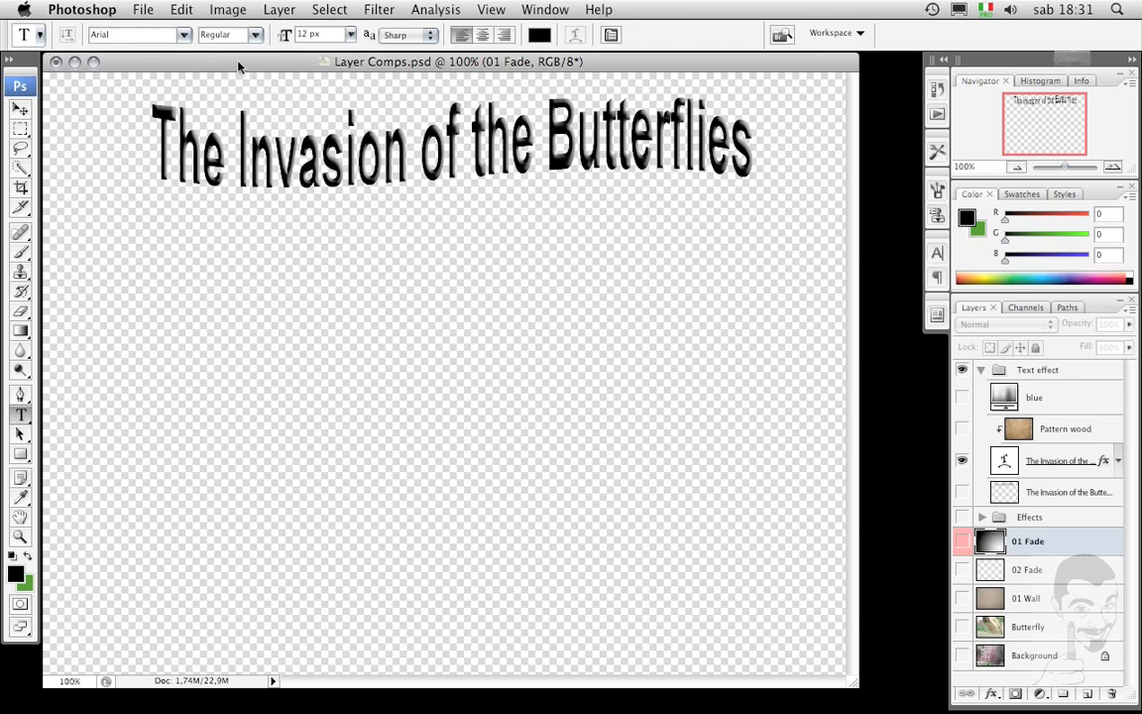
{"action": "left_click", "coordinate": [229, 35]}
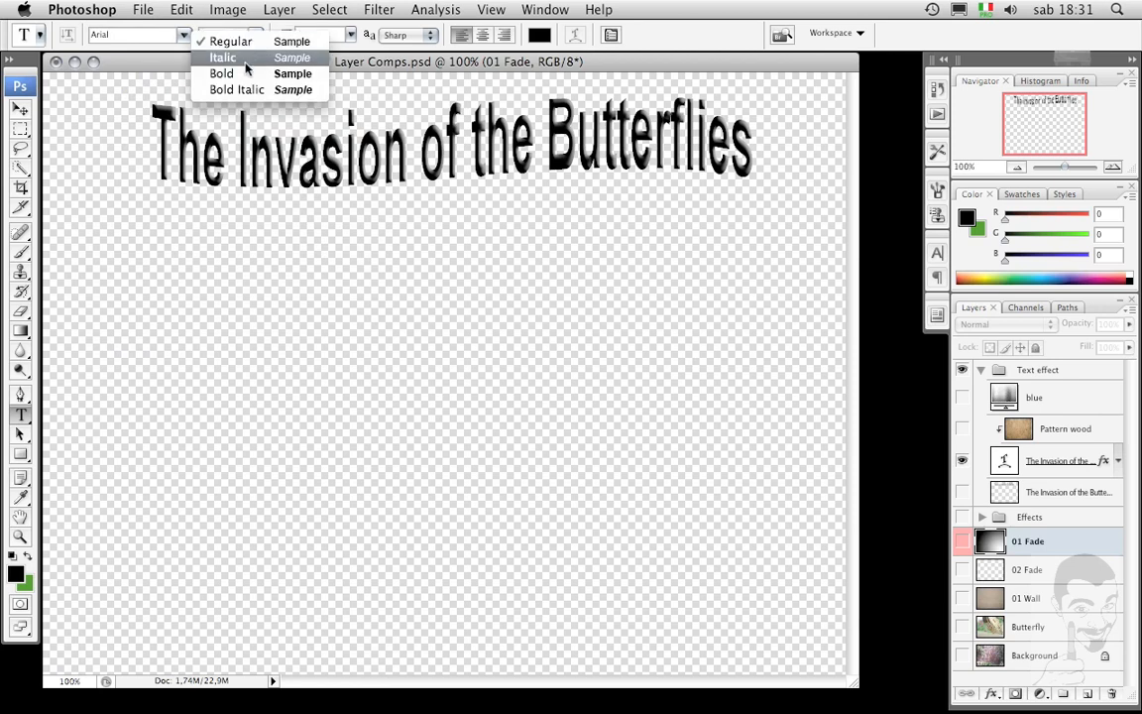
{"action": "left_click", "coordinate": [247, 75]}
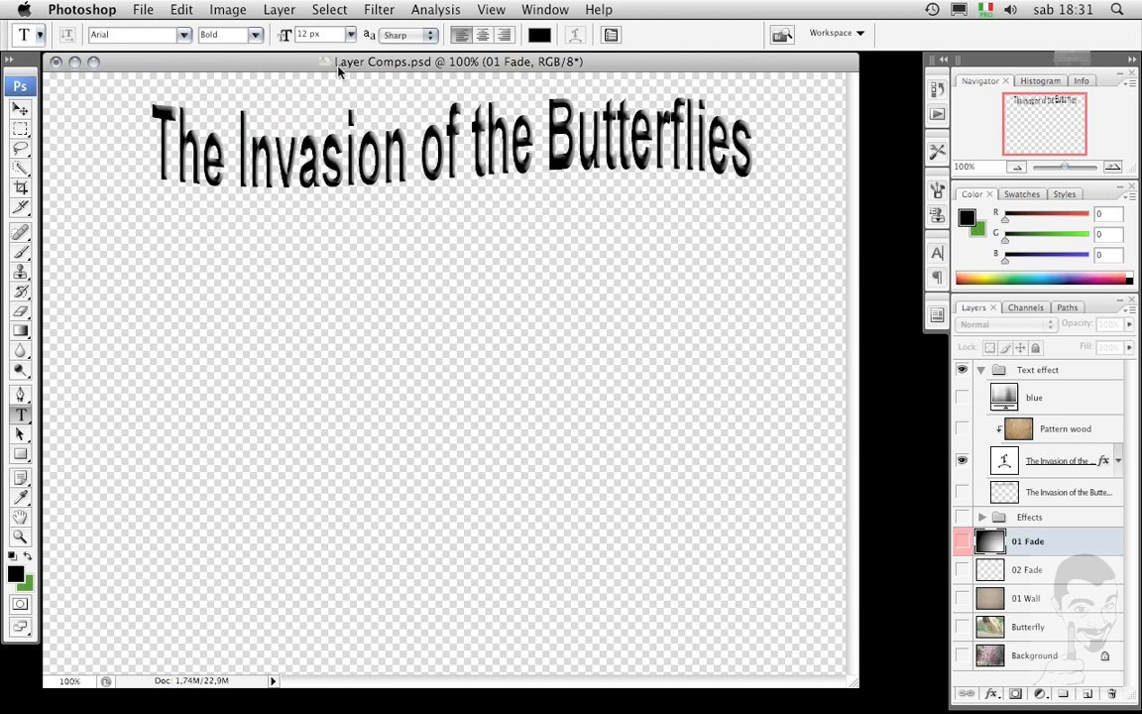
{"action": "left_click", "coordinate": [350, 35]}
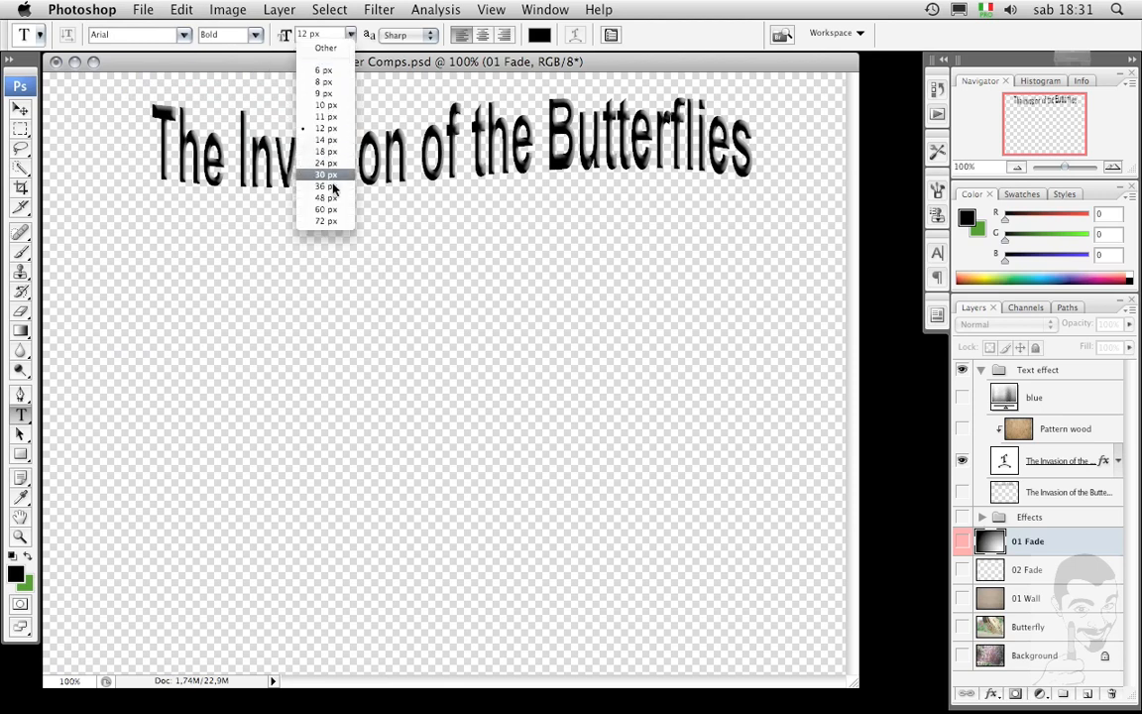
{"action": "left_click", "coordinate": [325, 210]}
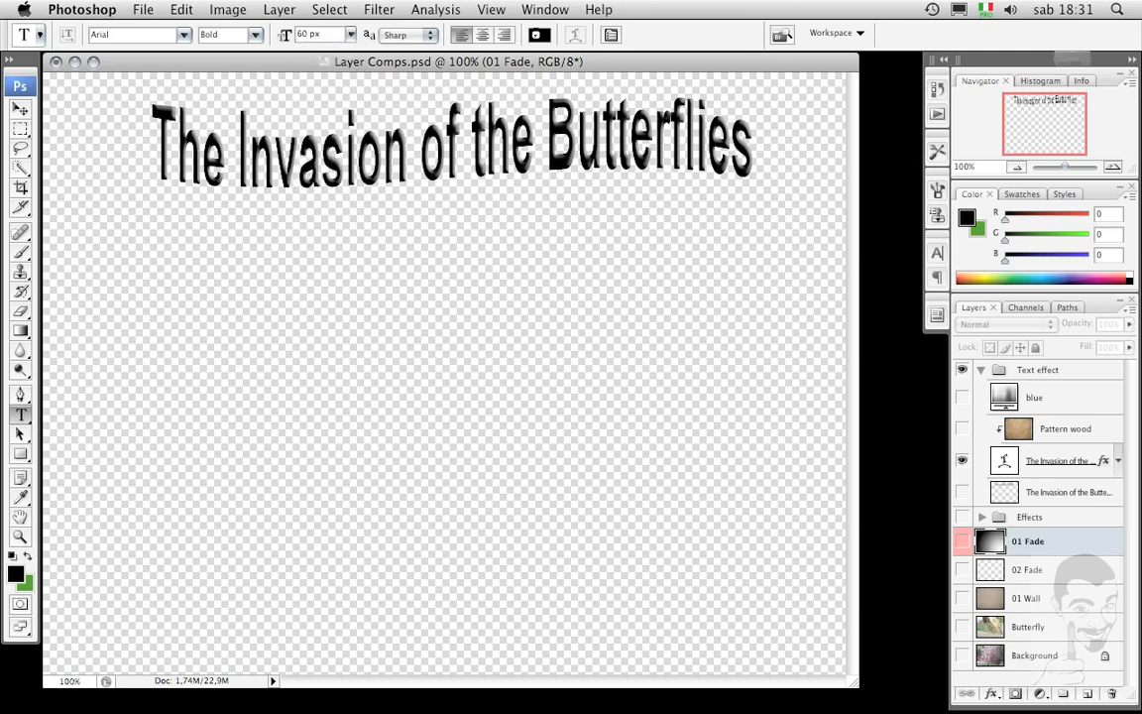
{"action": "left_click", "coordinate": [539, 35]}
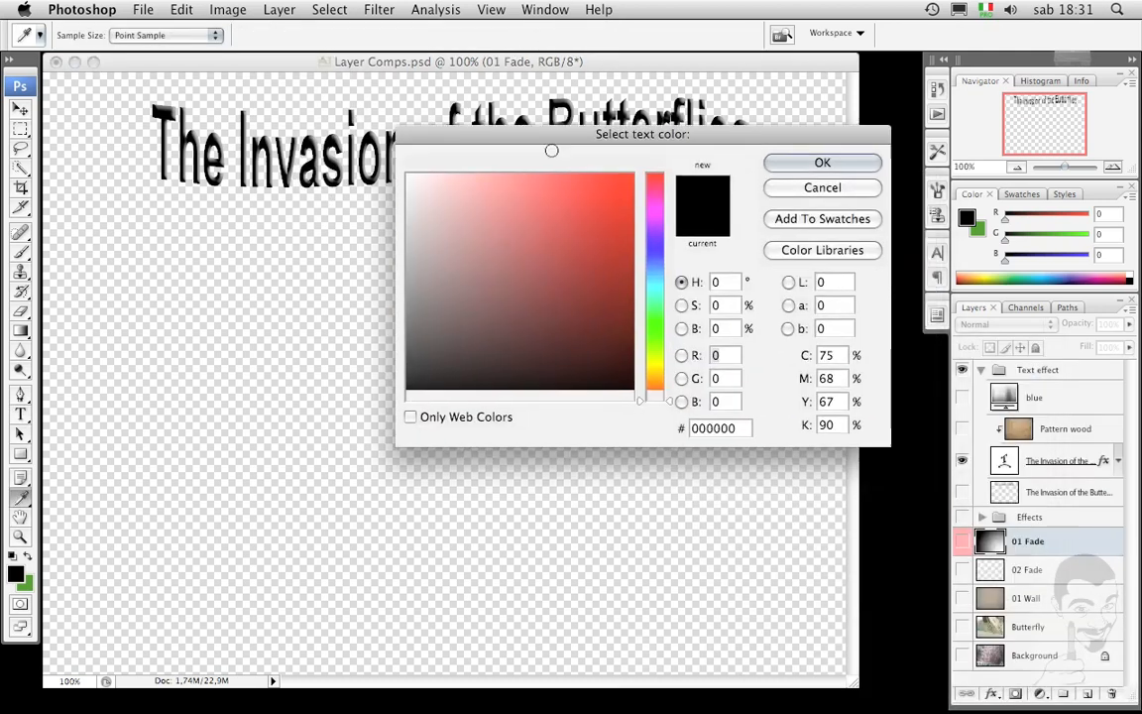
{"action": "left_click", "coordinate": [781, 159]}
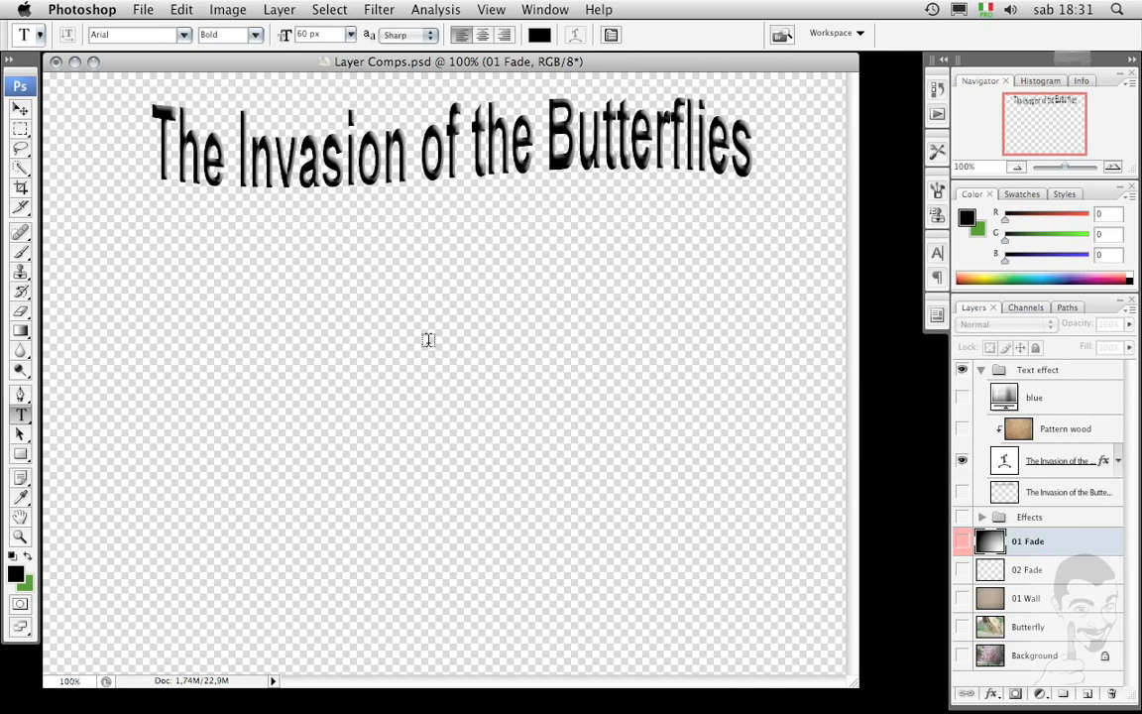
- Add the text "The Invasion of the Butterflies" on one line below the existing title and shift it slightly upward
{"action": "left_click", "coordinate": [62, 453]}
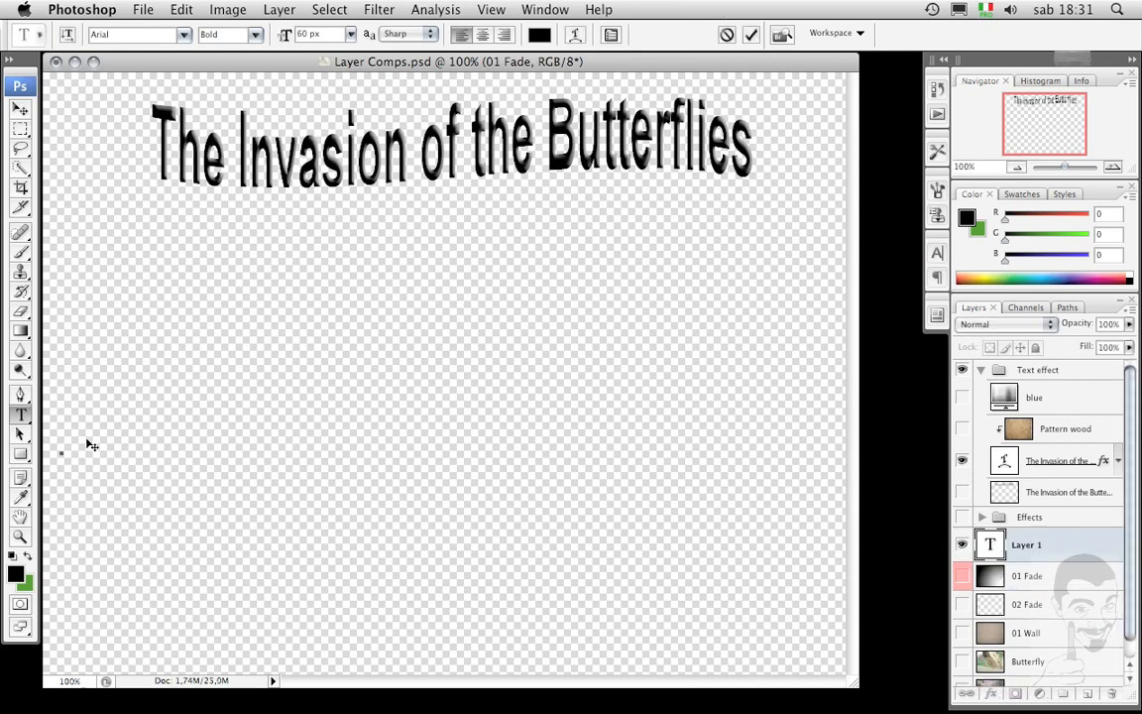
{"action": "type", "text": "The Inv"}
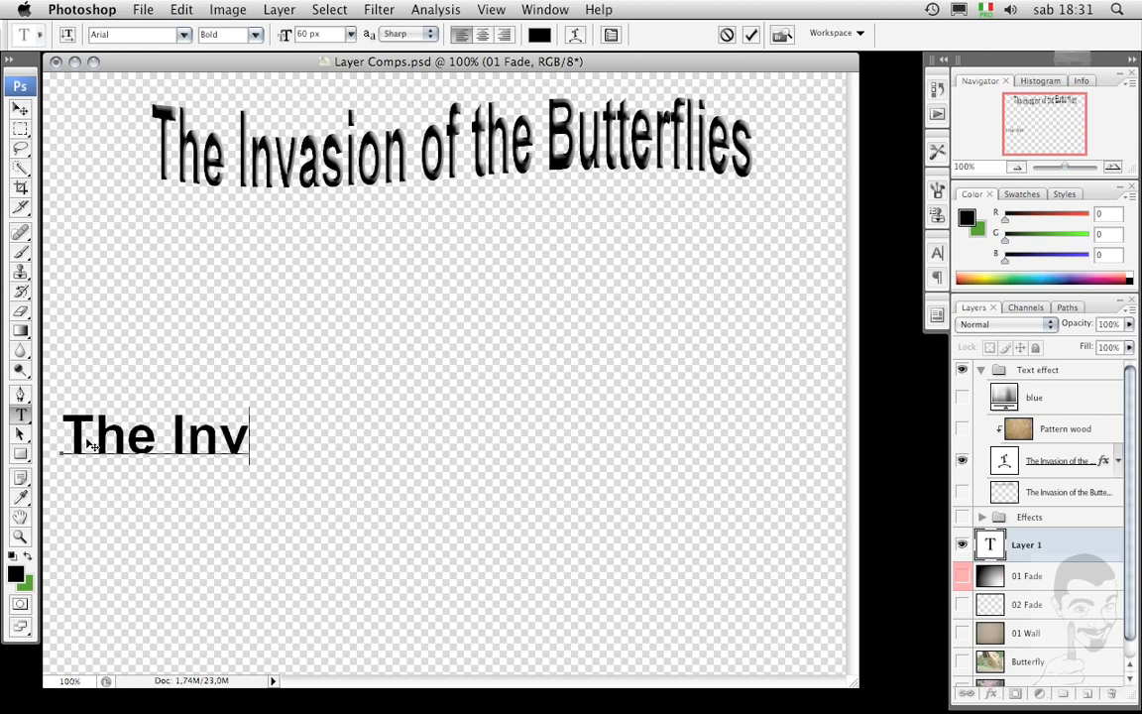
{"action": "type", "text": "ascio"}
{"action": "key", "text": "BackSpace"}
{"action": "key", "text": "BackSpace"}
{"action": "key", "text": "BackSpace"}
{"action": "type", "text": "ion"}
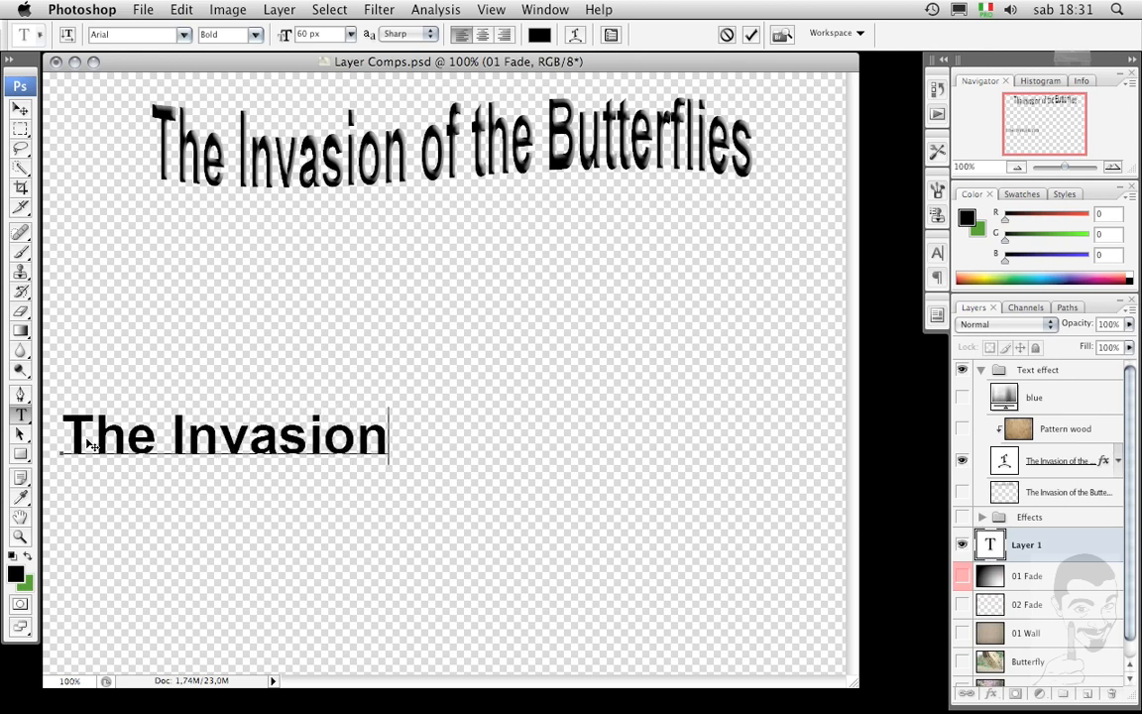
{"action": "type", "text": " of the "}
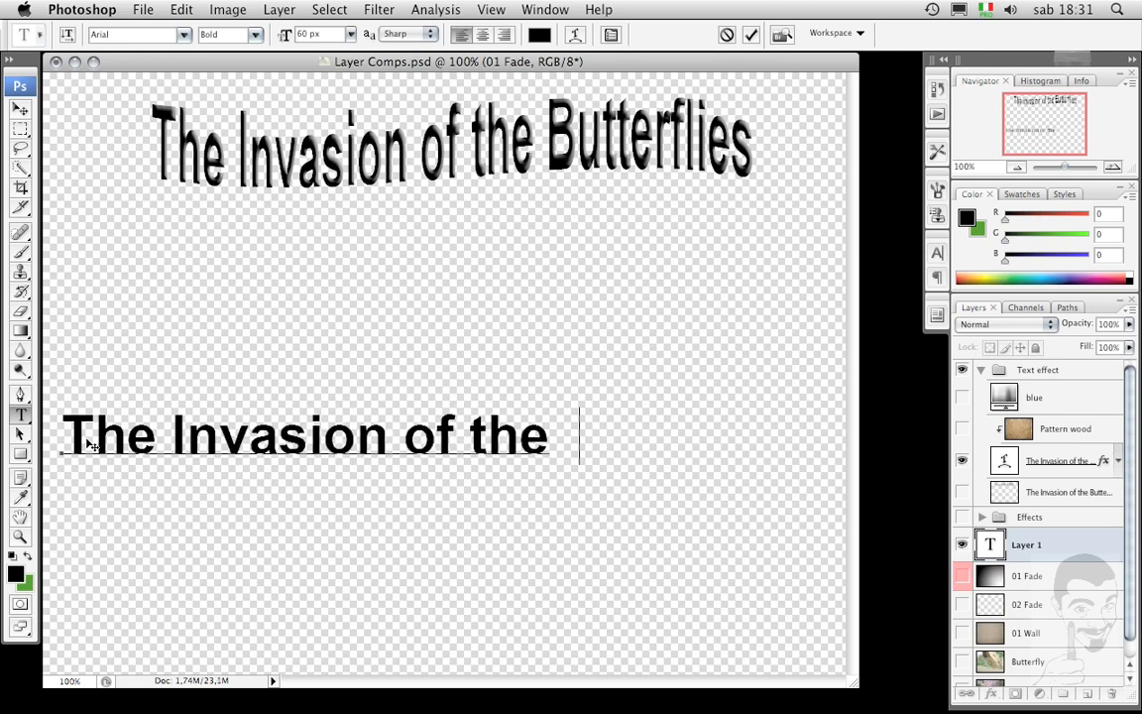
{"action": "type", "text": "Butter"}
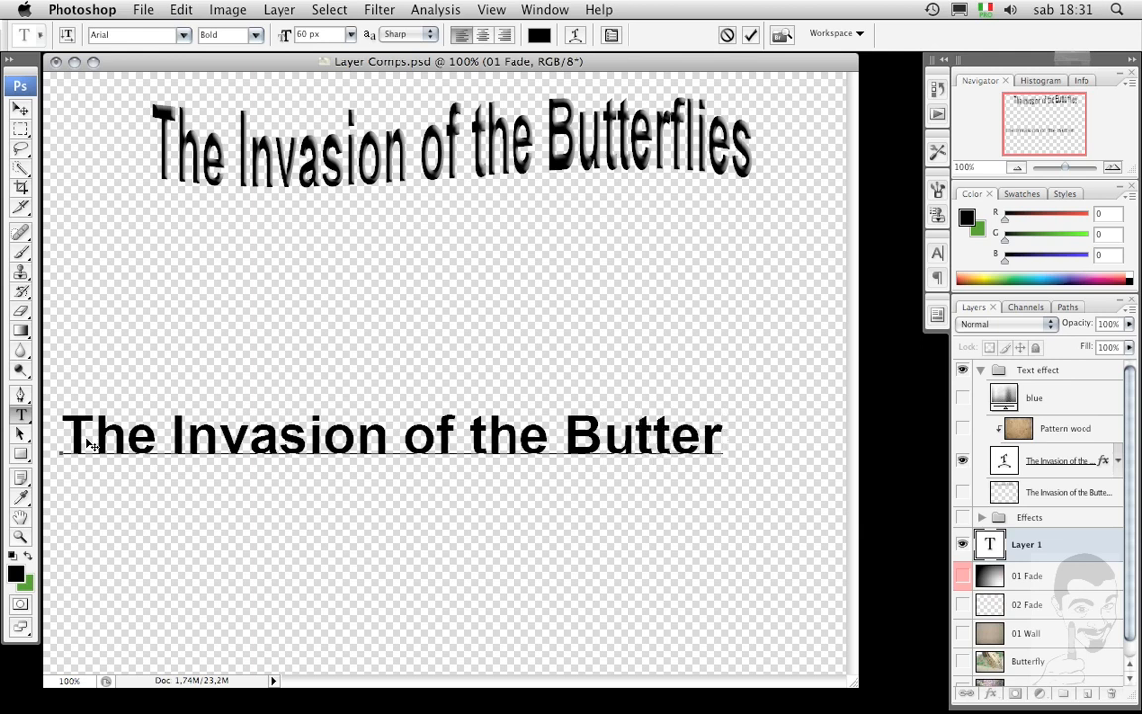
{"action": "type", "text": "filies"}
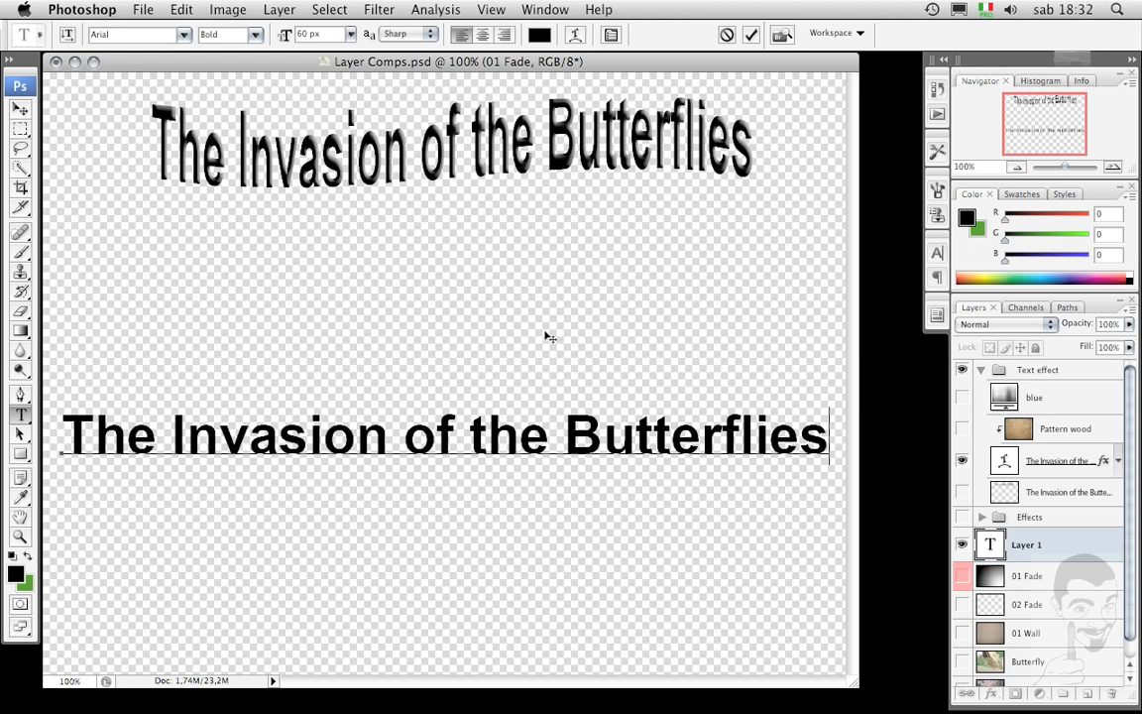
{"action": "mouse_move", "coordinate": [524, 354]}
{"action": "left_mouse_down"}
{"action": "mouse_move", "coordinate": [550, 294]}
{"action": "mouse_move", "coordinate": [446, 347]}
{"action": "mouse_move", "coordinate": [403, 312]}
{"action": "mouse_move", "coordinate": [474, 349]}
{"action": "mouse_move", "coordinate": [528, 339]}
{"action": "left_mouse_up"}
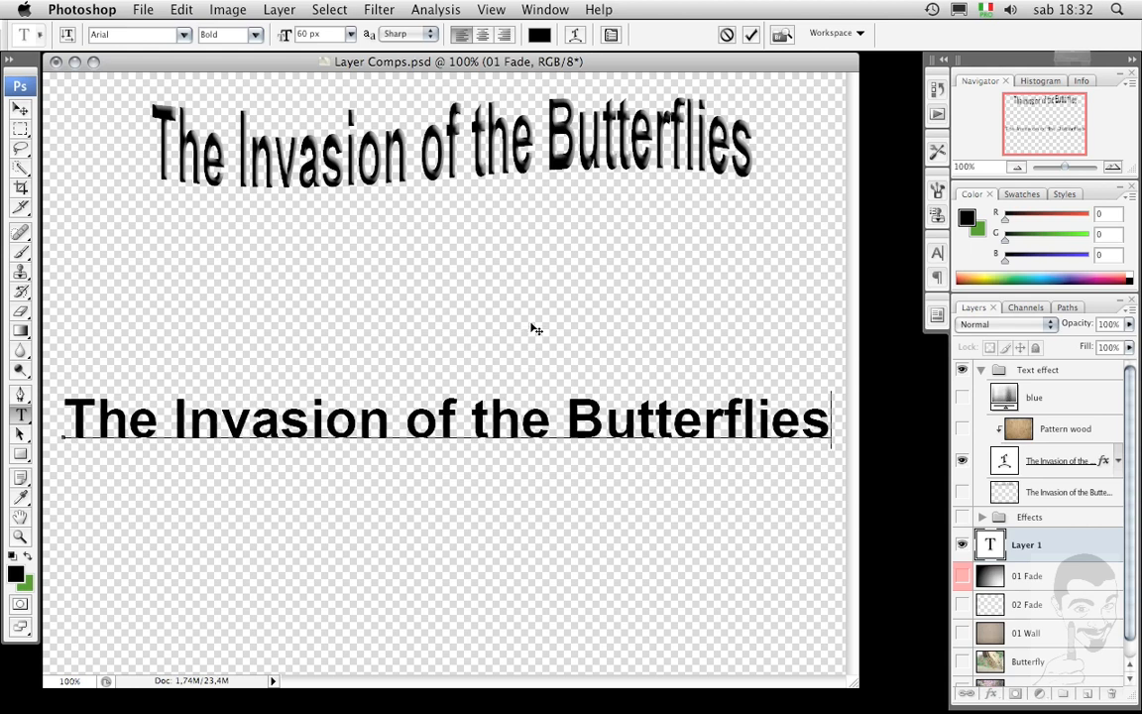
- Warp the new title text with the Wave style and commit the text edit
{"action": "left_click", "coordinate": [576, 37]}
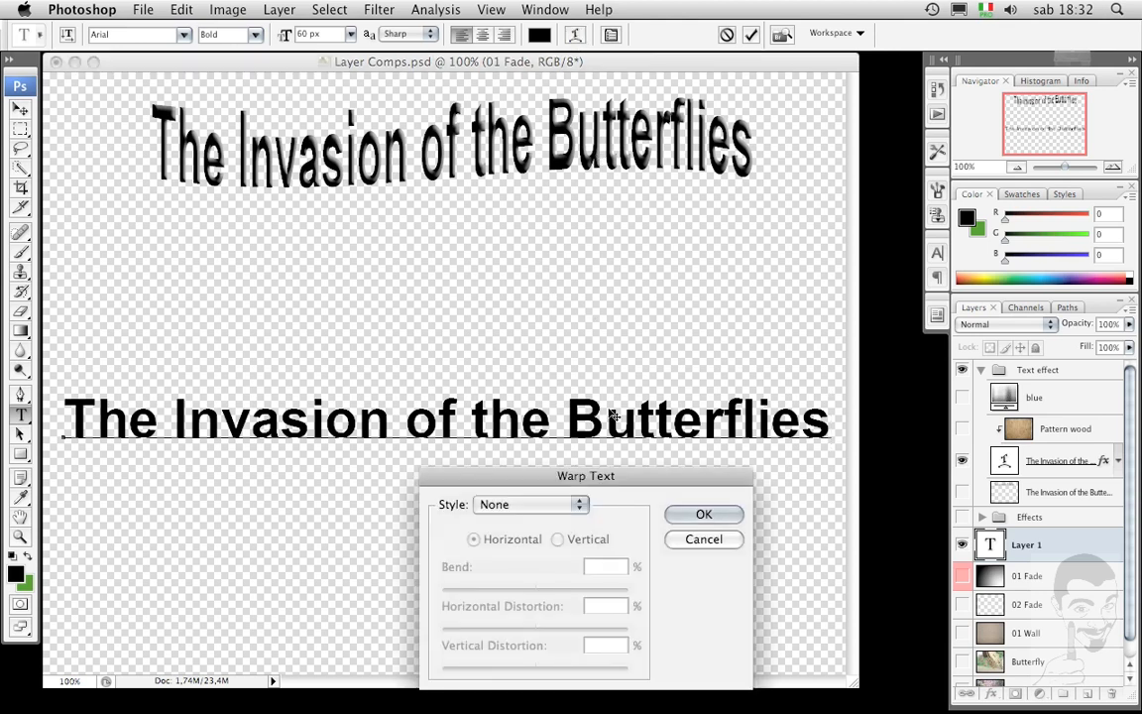
{"action": "left_click_drag", "start_coordinate": [627, 476], "coordinate": [548, 148]}
{"action": "left_click", "coordinate": [496, 176]}
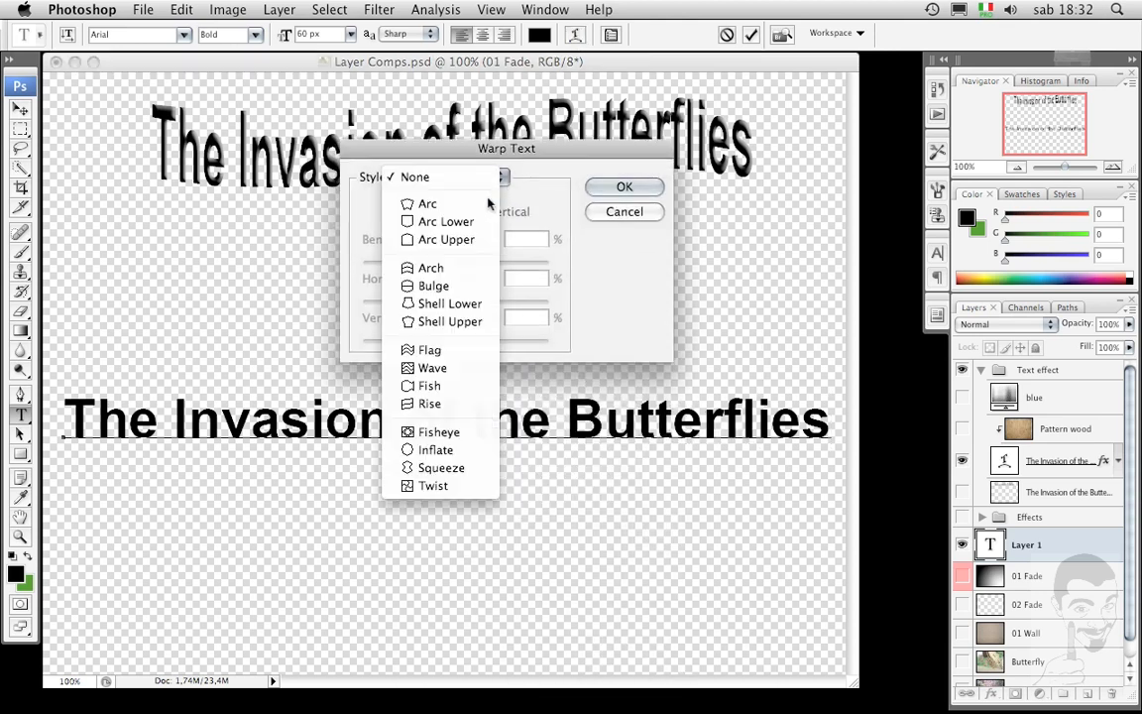
{"action": "left_click", "coordinate": [444, 369]}
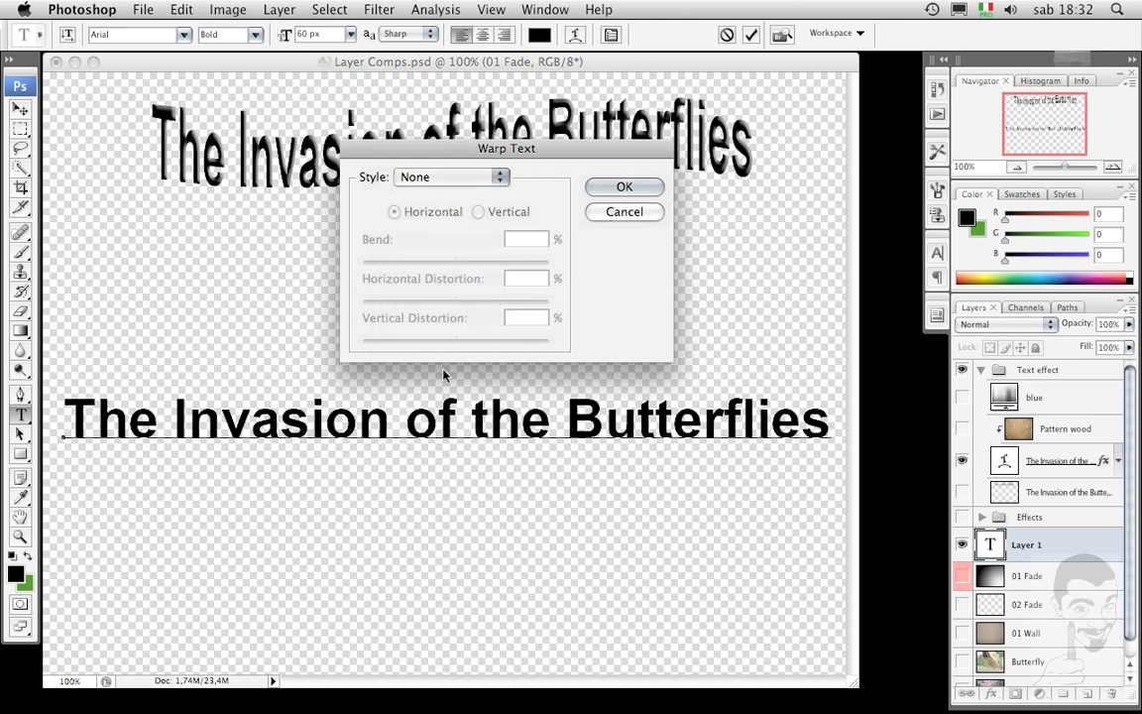
{"action": "left_click", "coordinate": [625, 195]}
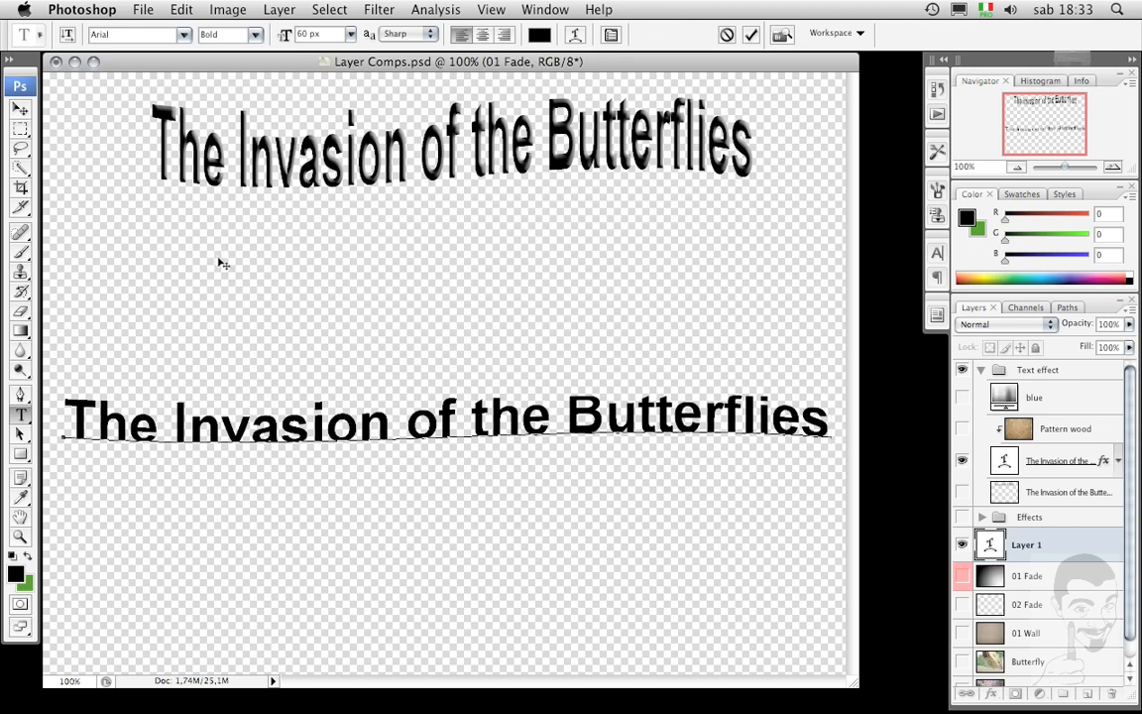
{"action": "left_click", "coordinate": [20, 129]}
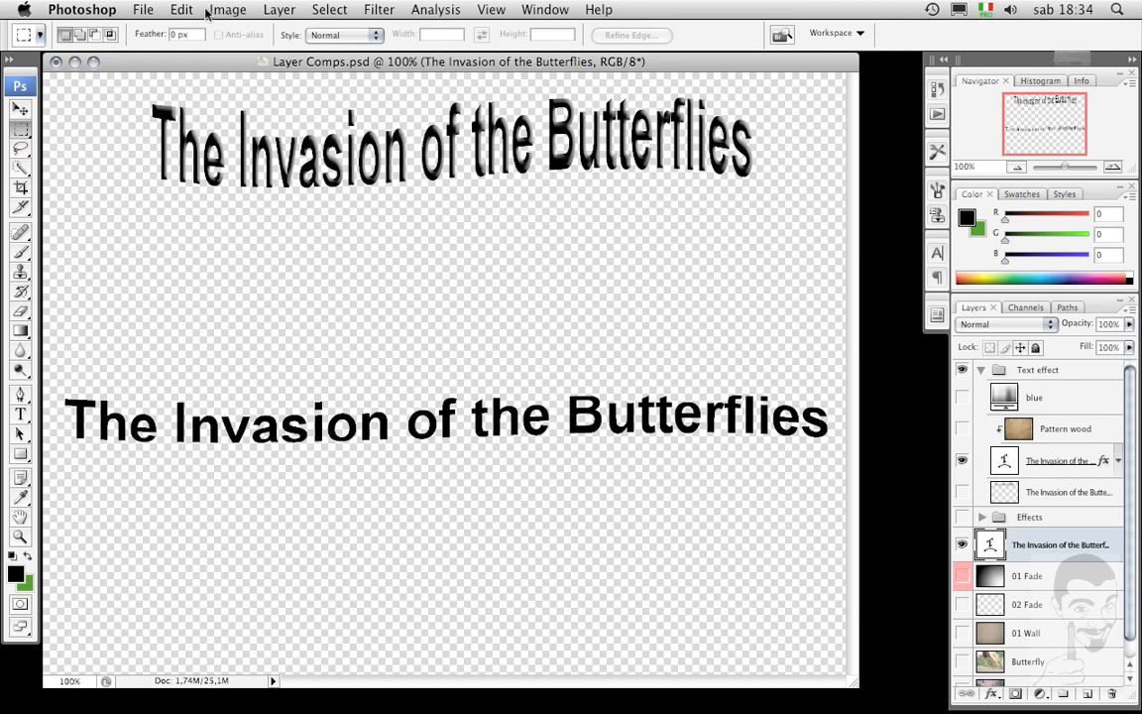
- Free Transform the new warped title to about 78.2% width and 201.4% height, matching the width of the title above
{"action": "left_click", "coordinate": [175, 10]}
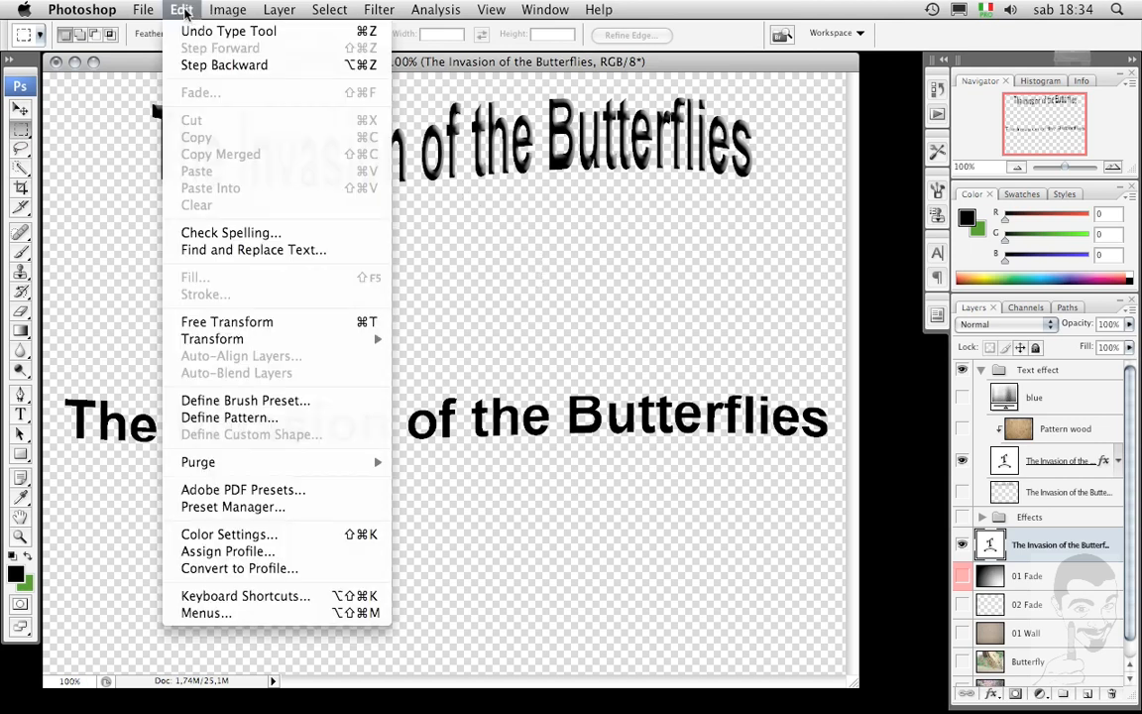
{"action": "left_click", "coordinate": [228, 322]}
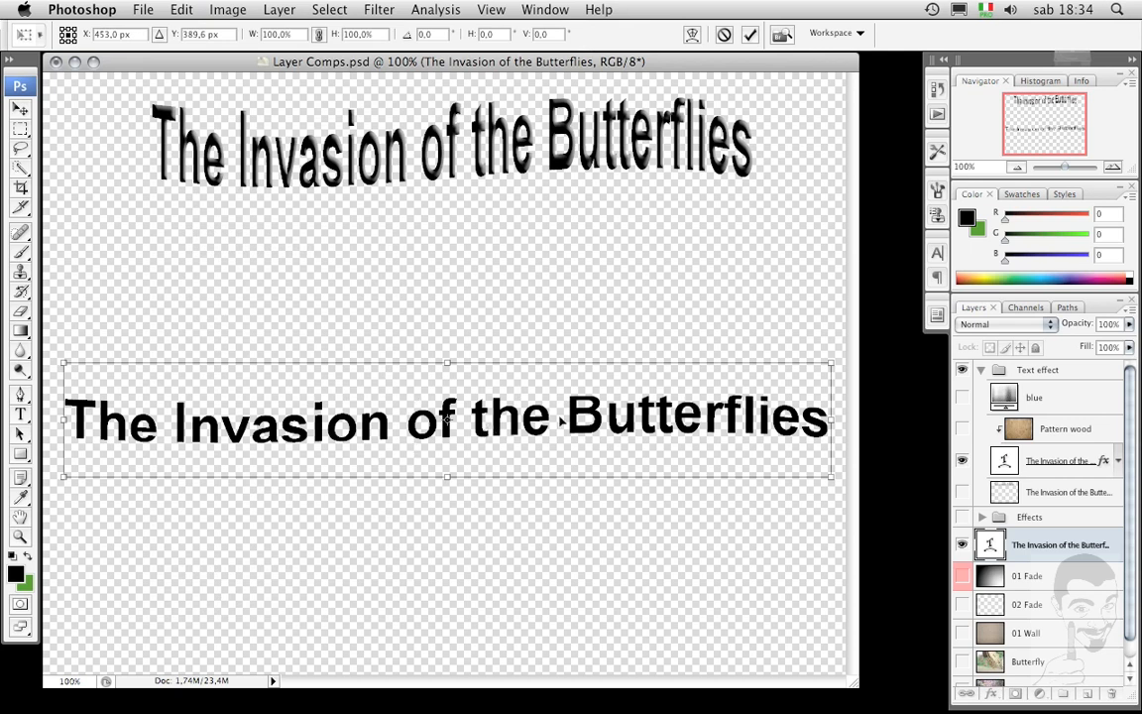
{"action": "left_click_drag", "start_coordinate": [832, 422], "coordinate": [757, 427]}
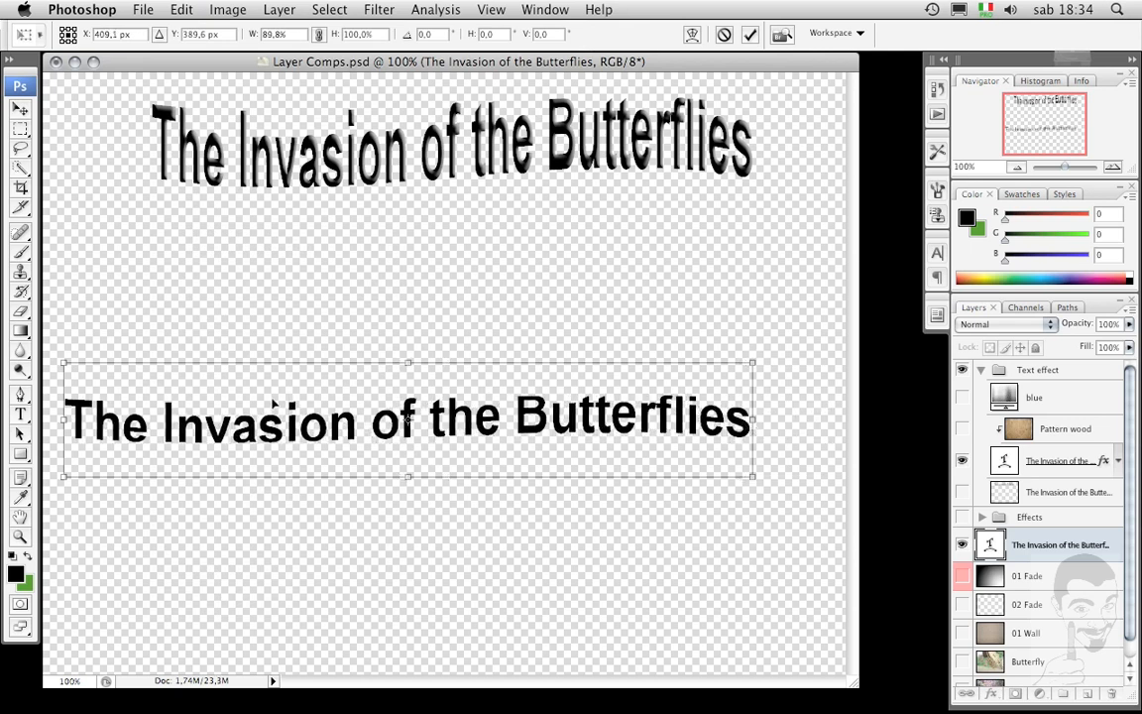
{"action": "left_click_drag", "start_coordinate": [62, 420], "coordinate": [156, 417]}
{"action": "left_click_drag", "start_coordinate": [465, 372], "coordinate": [458, 247]}
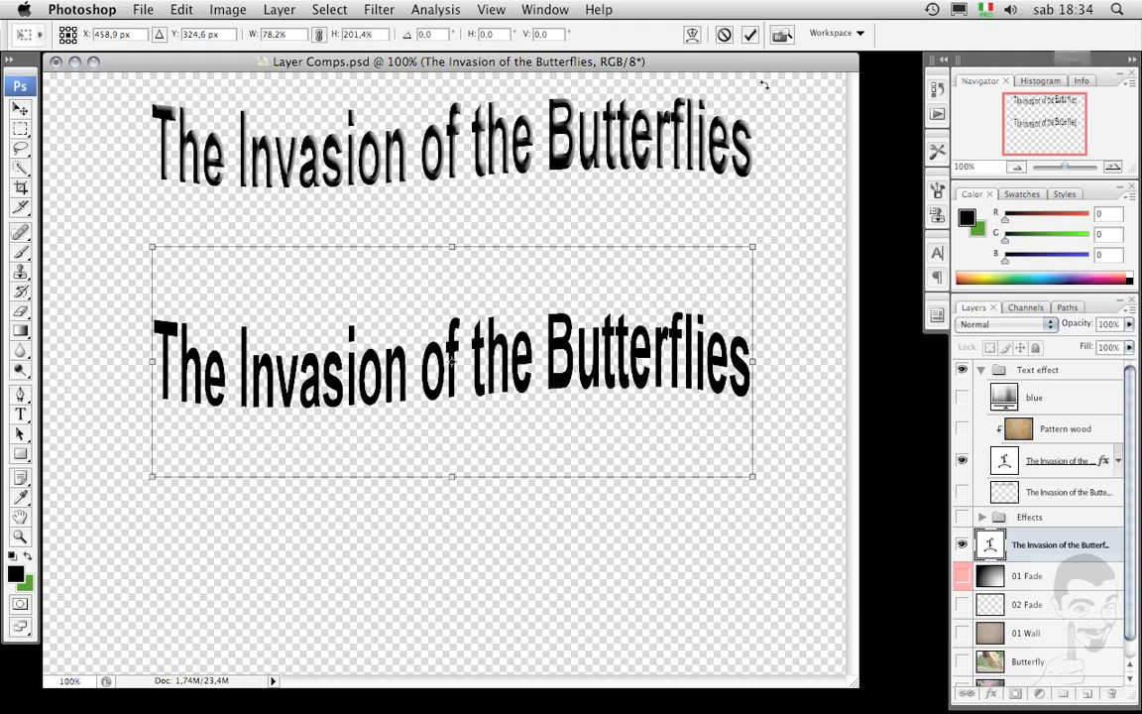
{"action": "left_click", "coordinate": [751, 36]}
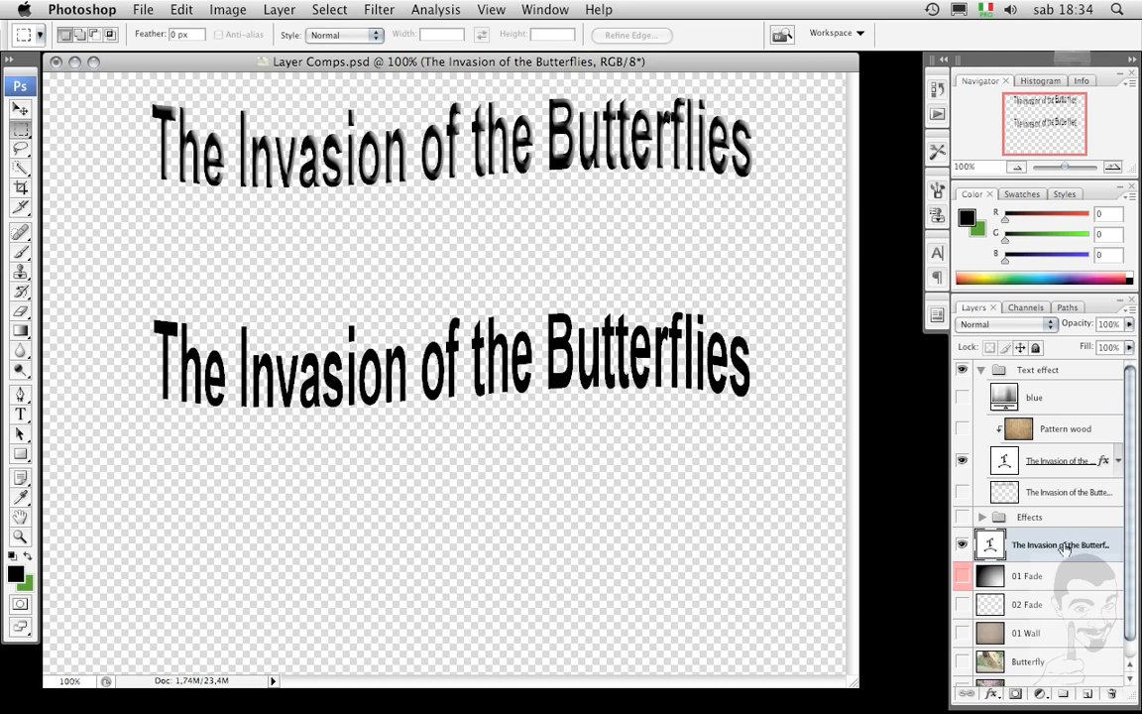
- Duplicate the new title text layer and give the copy a Bevel and Emboss style with Inner Bevel, Smooth, depth 100%, size 5 px
{"action": "left_click_drag", "start_coordinate": [1066, 549], "coordinate": [1088, 694]}
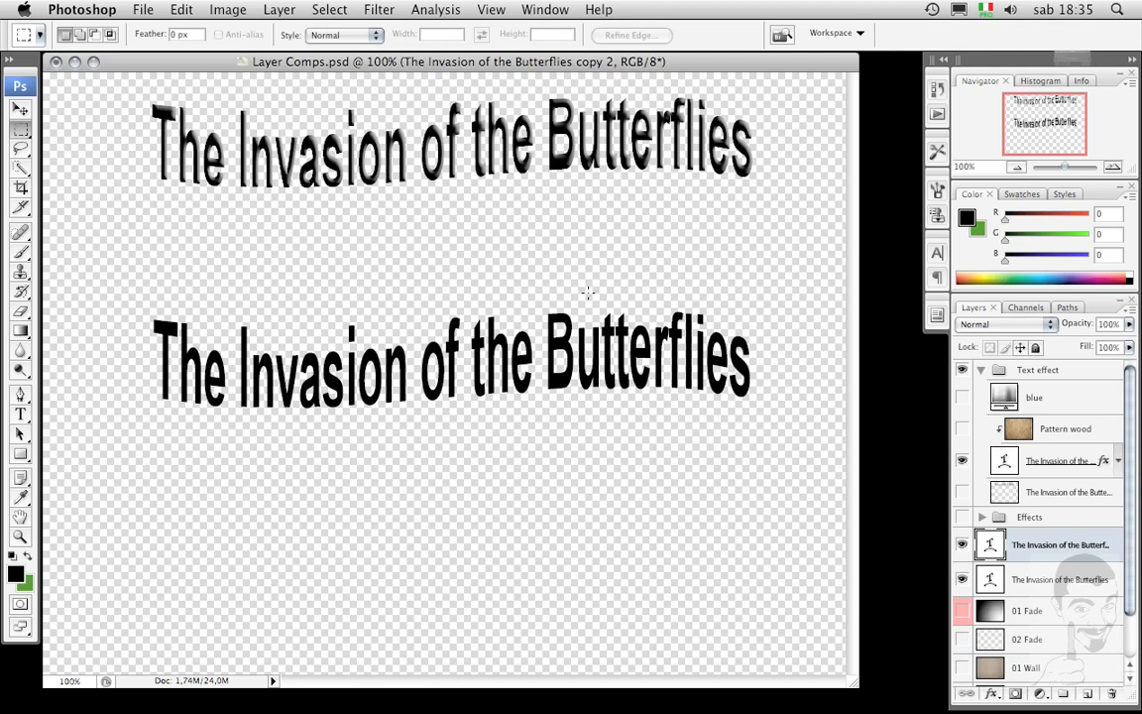
{"action": "left_click", "coordinate": [993, 696]}
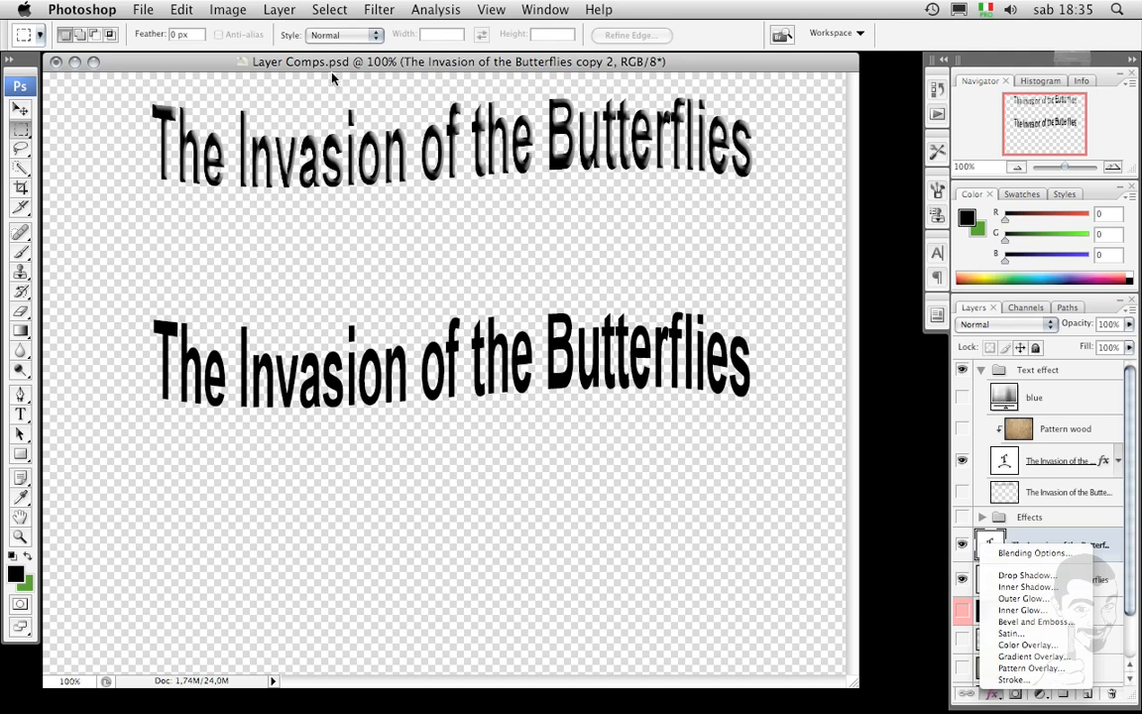
{"action": "left_click", "coordinate": [258, 15]}
{"action": "left_click", "coordinate": [281, 12]}
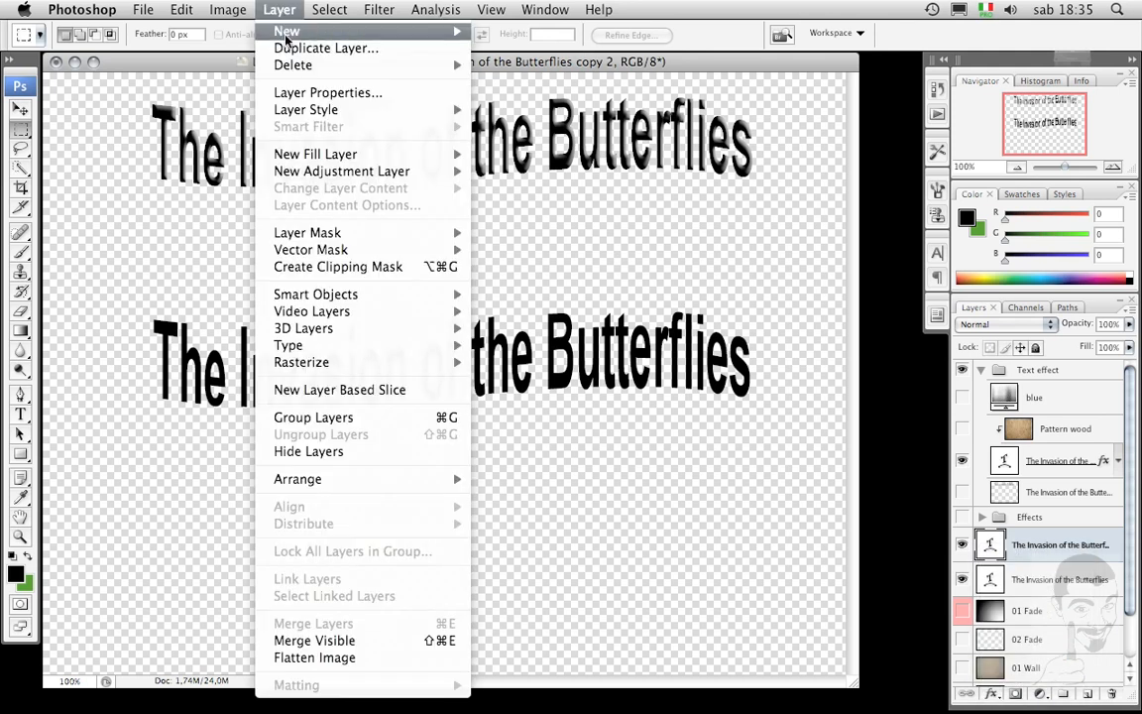
{"action": "mouse_move", "coordinate": [307, 110]}
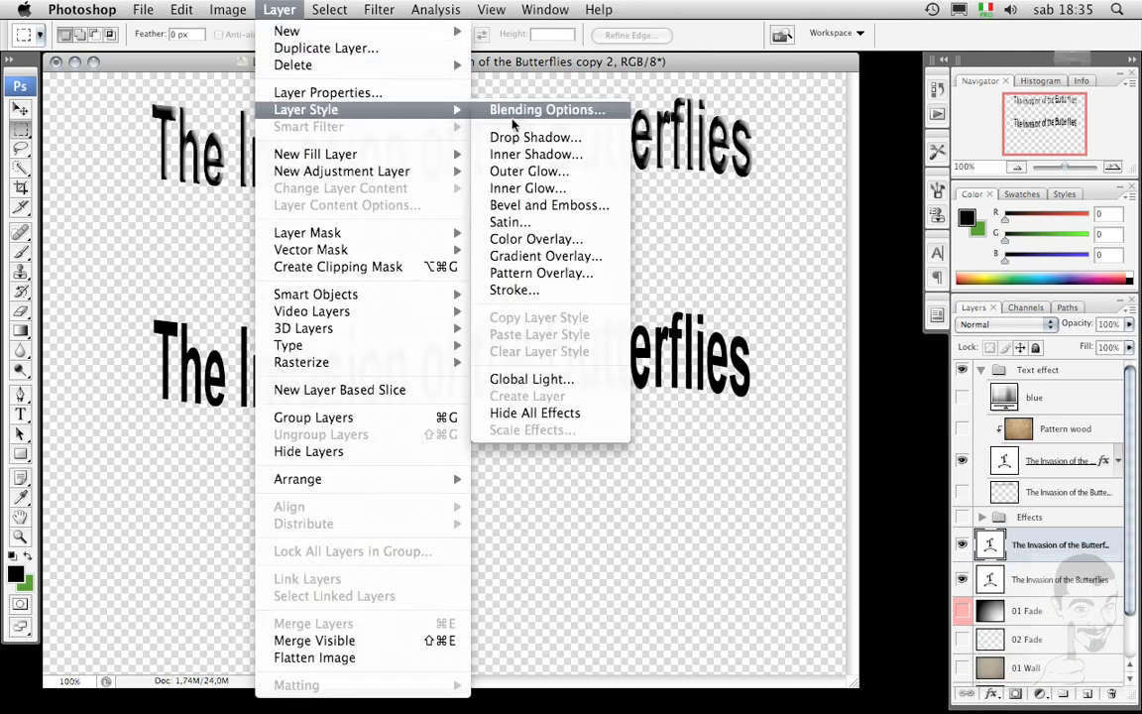
{"action": "left_click", "coordinate": [517, 207]}
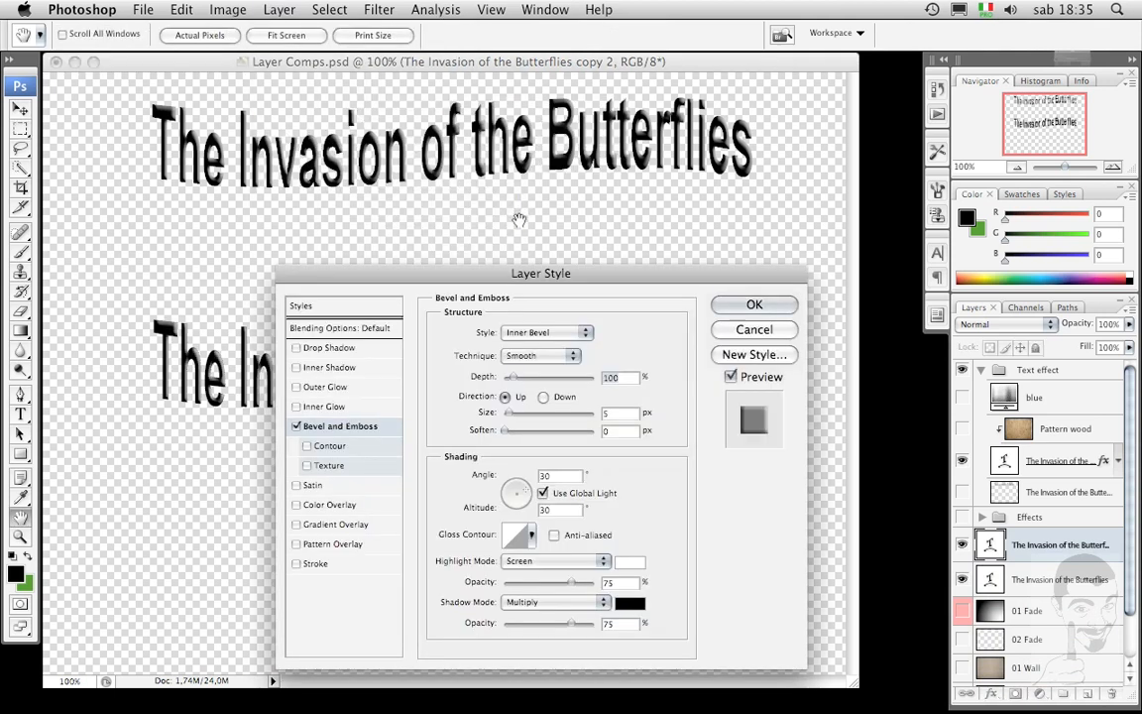
{"action": "left_click_drag", "start_coordinate": [541, 274], "coordinate": [520, 144]}
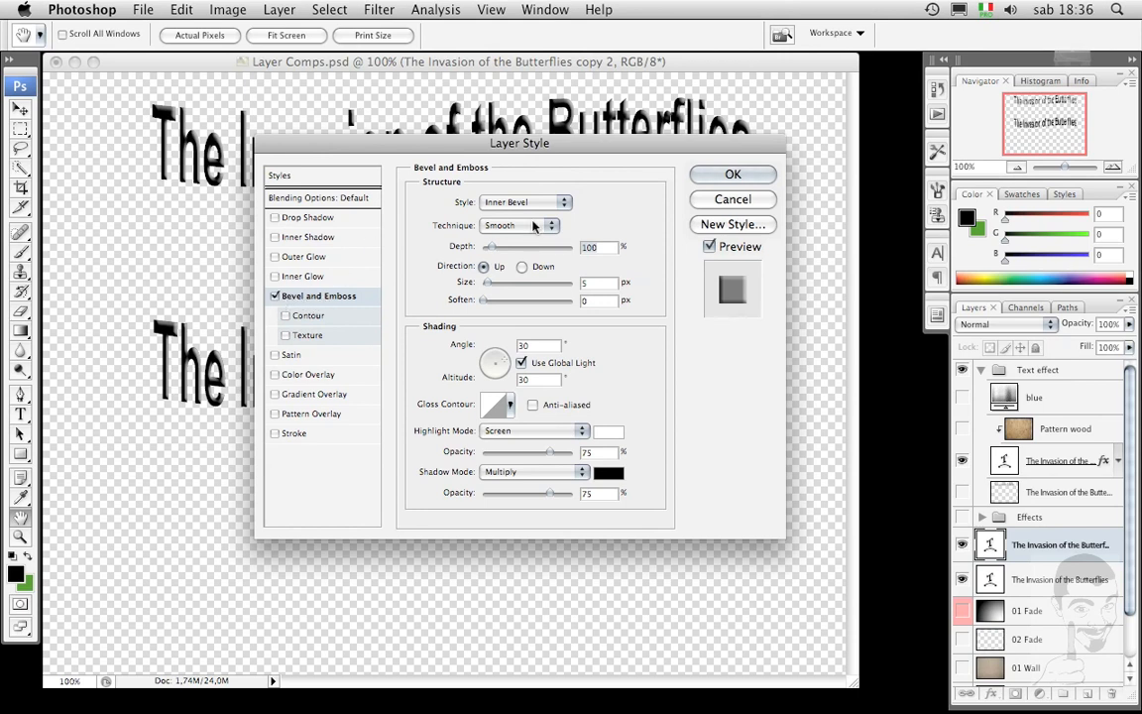
{"action": "left_click", "coordinate": [523, 204]}
{"action": "left_click", "coordinate": [513, 203]}
{"action": "left_click", "coordinate": [731, 175]}
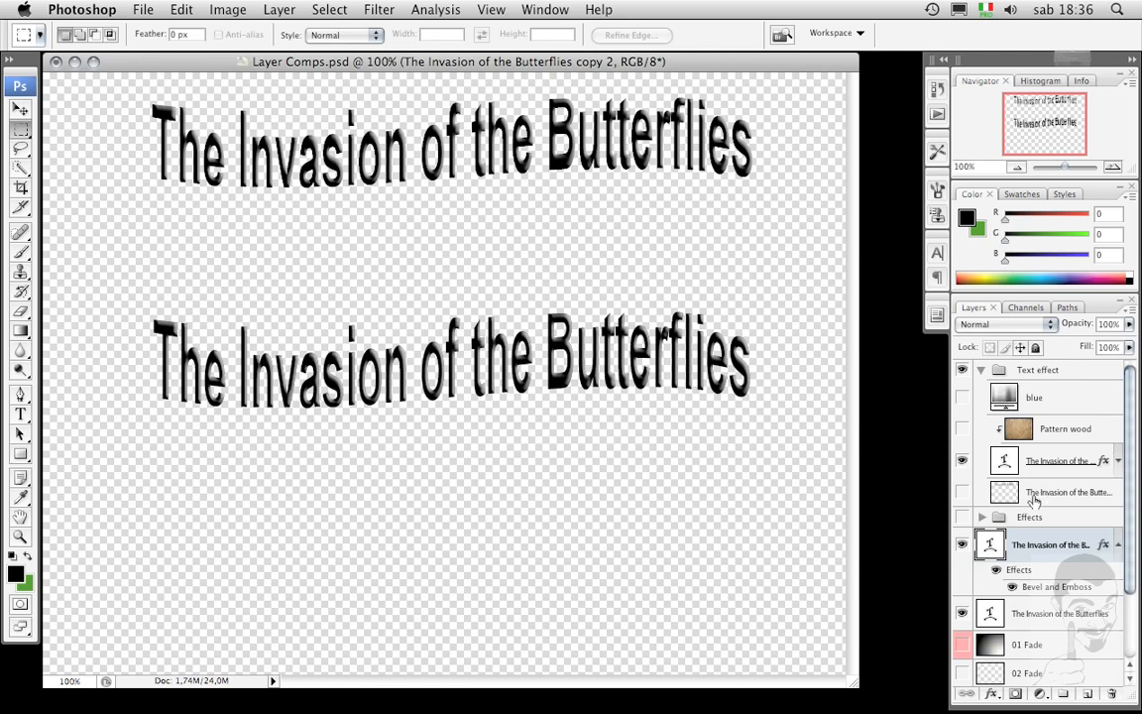
- Check the blurred title layer in the Text effect group, and hide it together with the original beveled title
{"action": "left_click", "coordinate": [961, 492]}
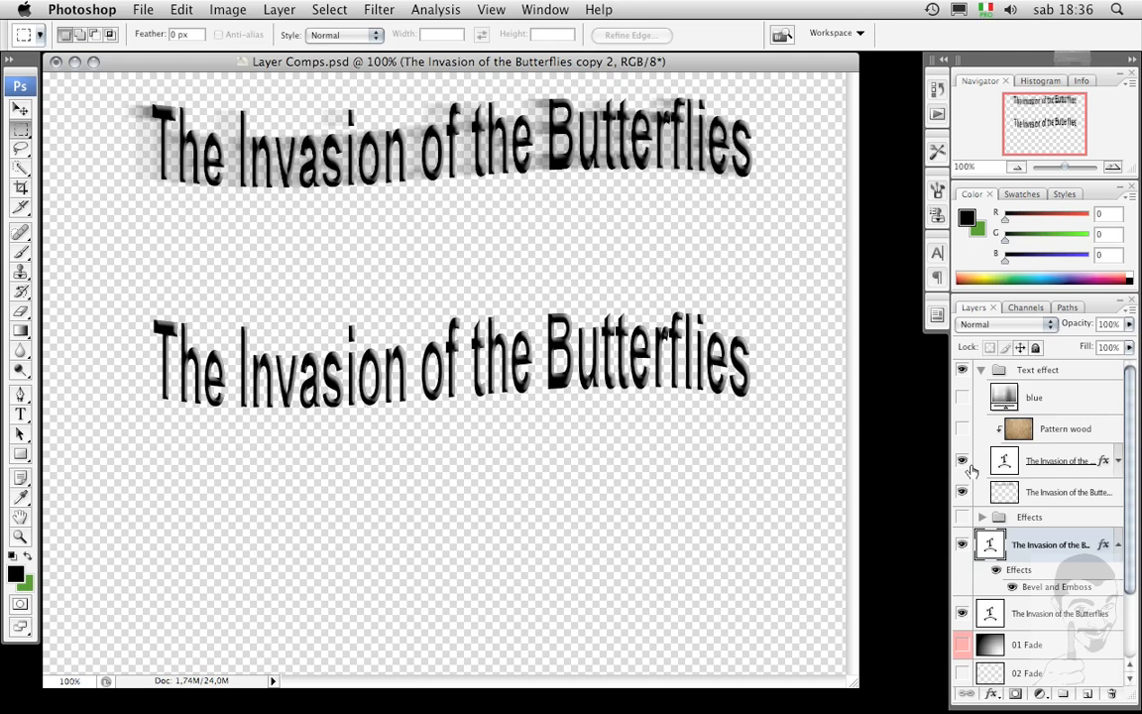
{"action": "left_click", "coordinate": [960, 492]}
{"action": "left_click", "coordinate": [961, 460]}
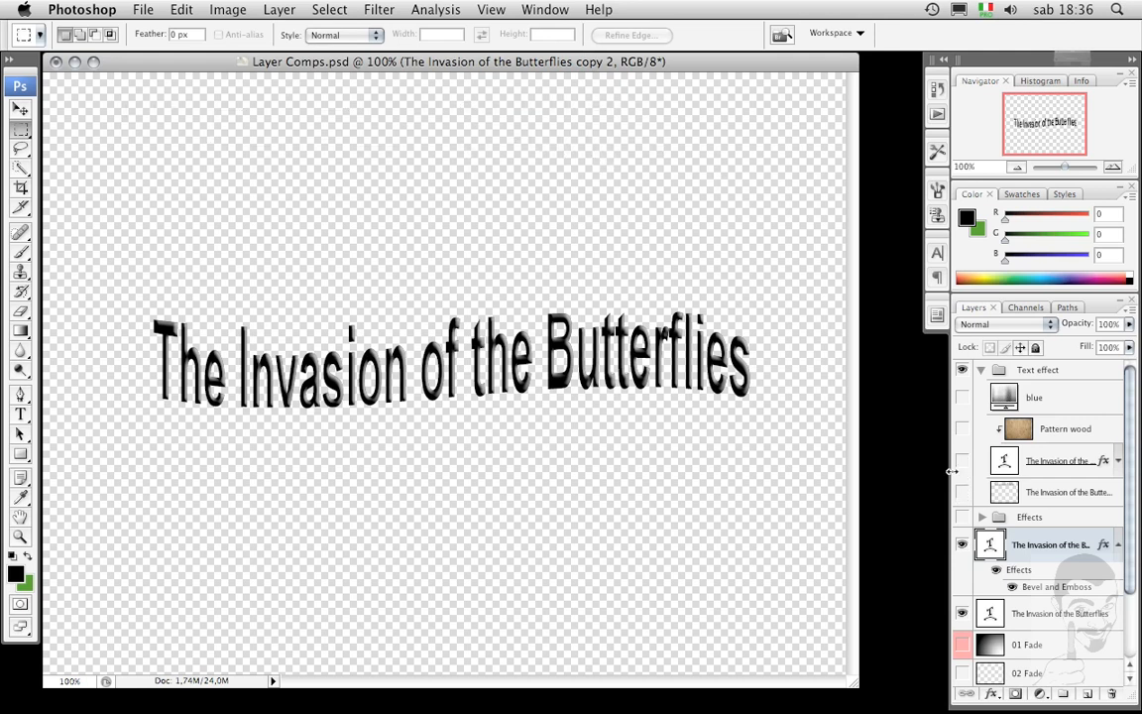
- Rename the unbeveled title text layer beneath the beveled copy as Blur
{"action": "left_click", "coordinate": [1022, 616]}
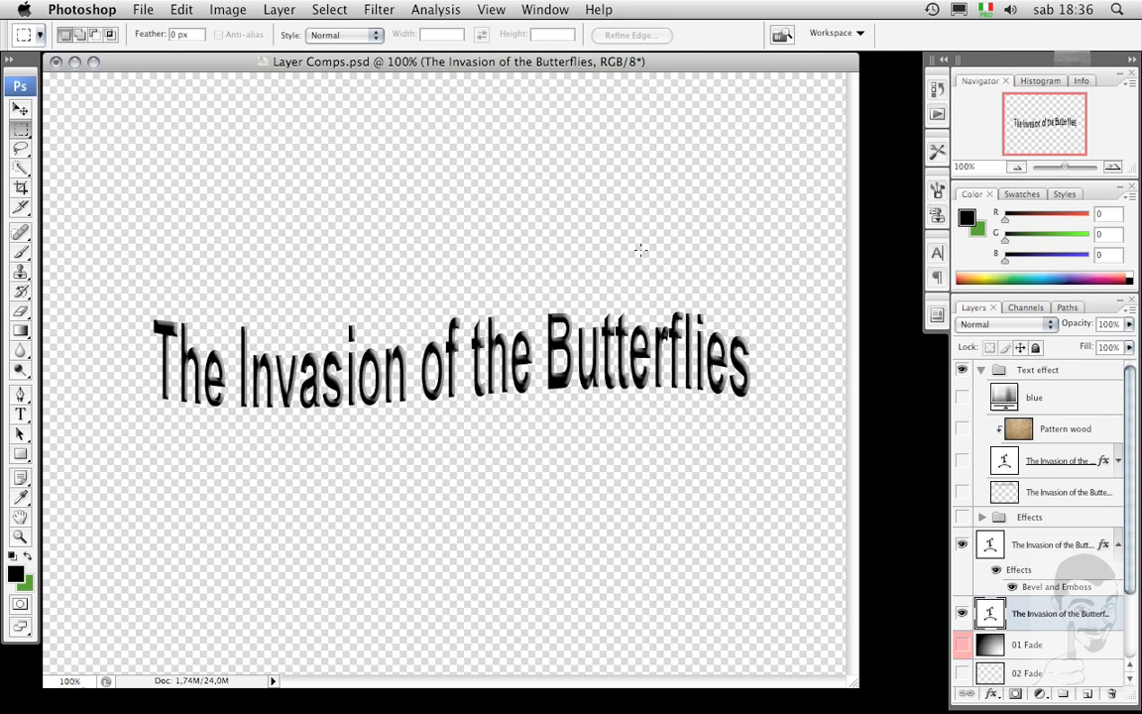
{"action": "double_click", "coordinate": [1037, 617]}
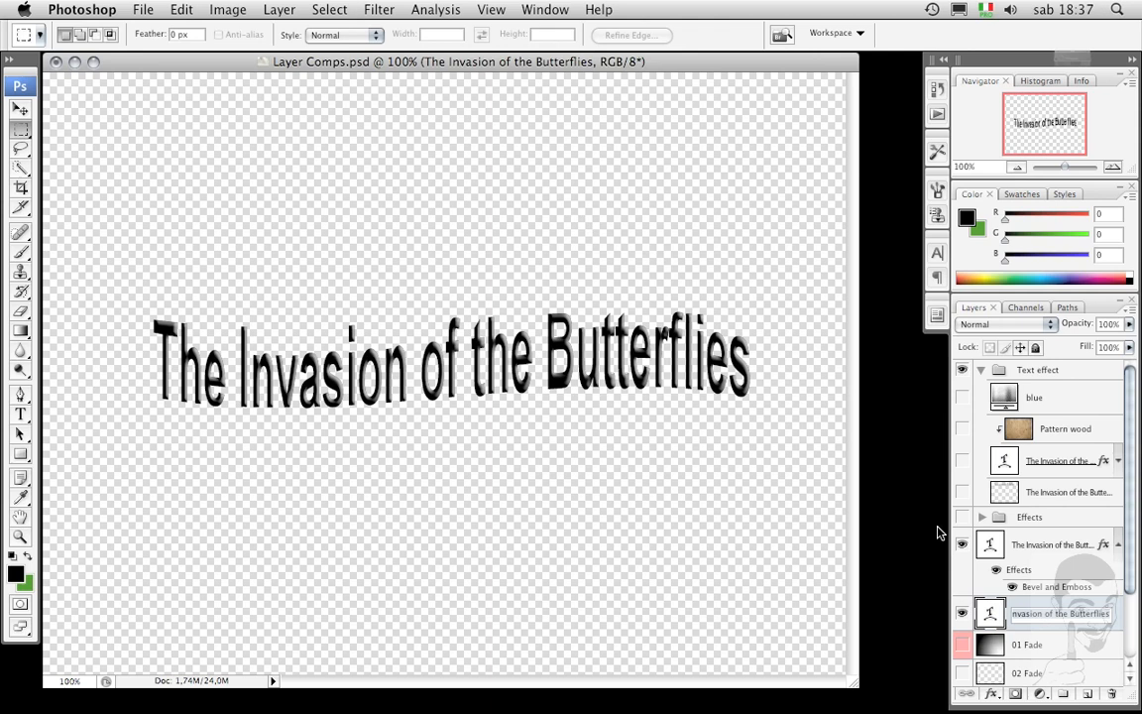
{"action": "type", "text": "Blu"}
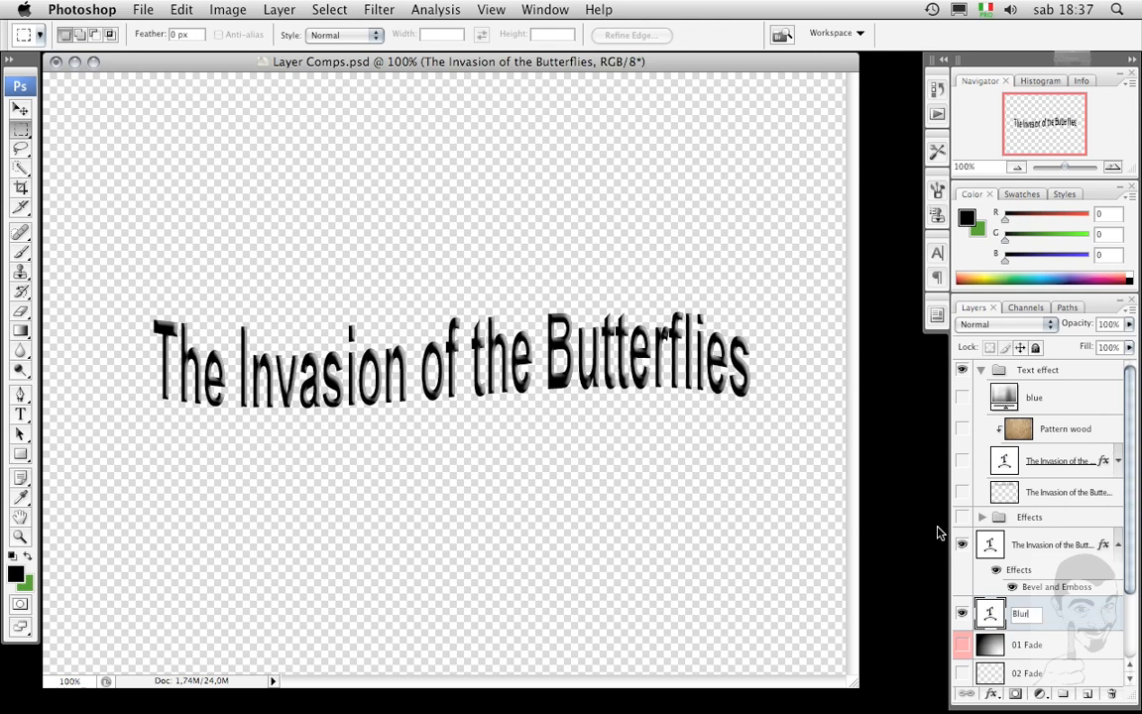
{"action": "type", "text": "r"}
{"action": "key", "text": "Return"}
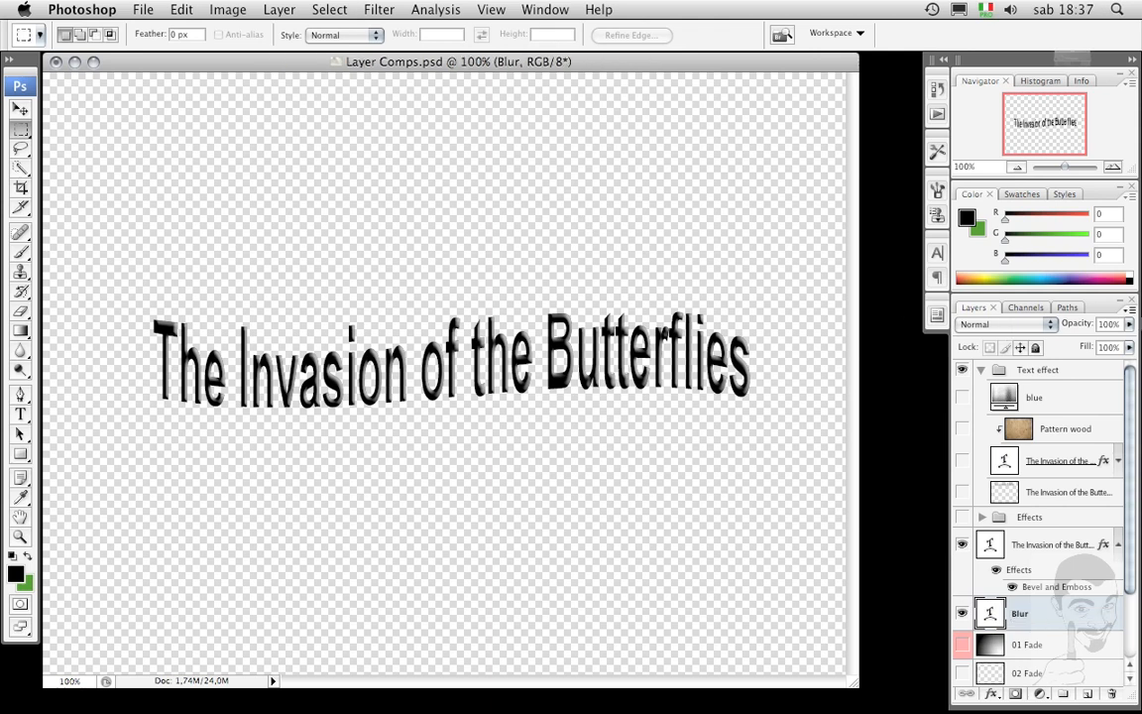
- Rasterize the Blur layer with a Motion Blur at angle 0° and distance 20 pixels, and shift it slightly left of the title
{"action": "left_click", "coordinate": [374, 10]}
{"action": "mouse_move", "coordinate": [395, 201]}
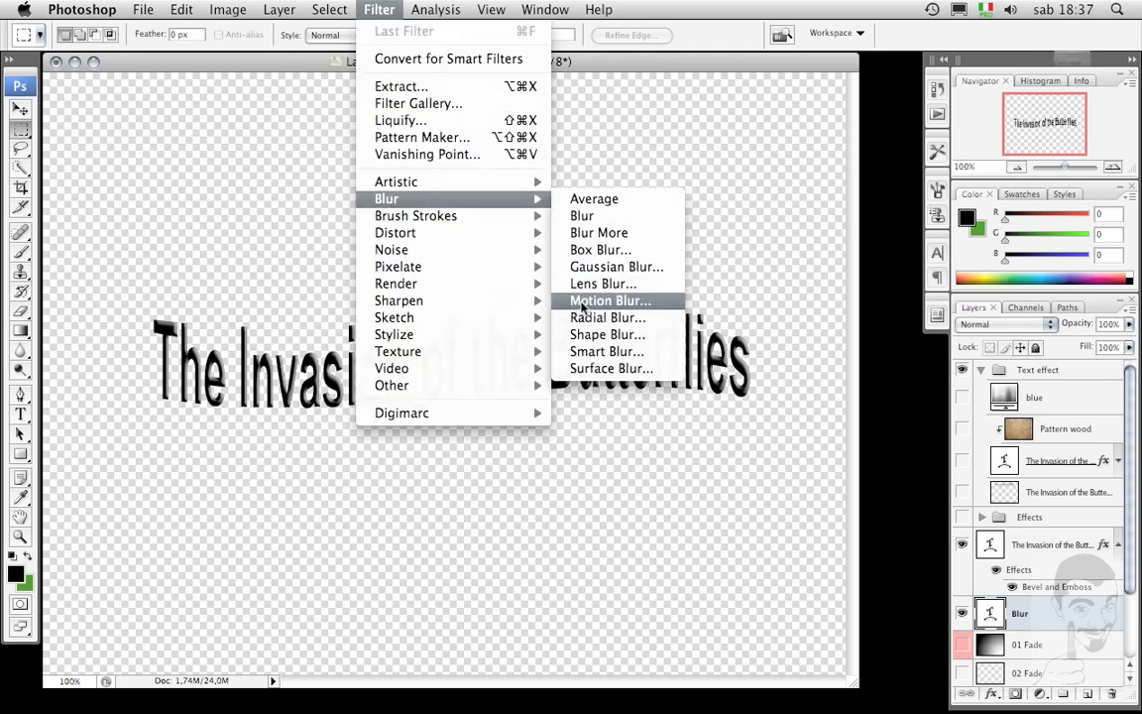
{"action": "left_click", "coordinate": [585, 302]}
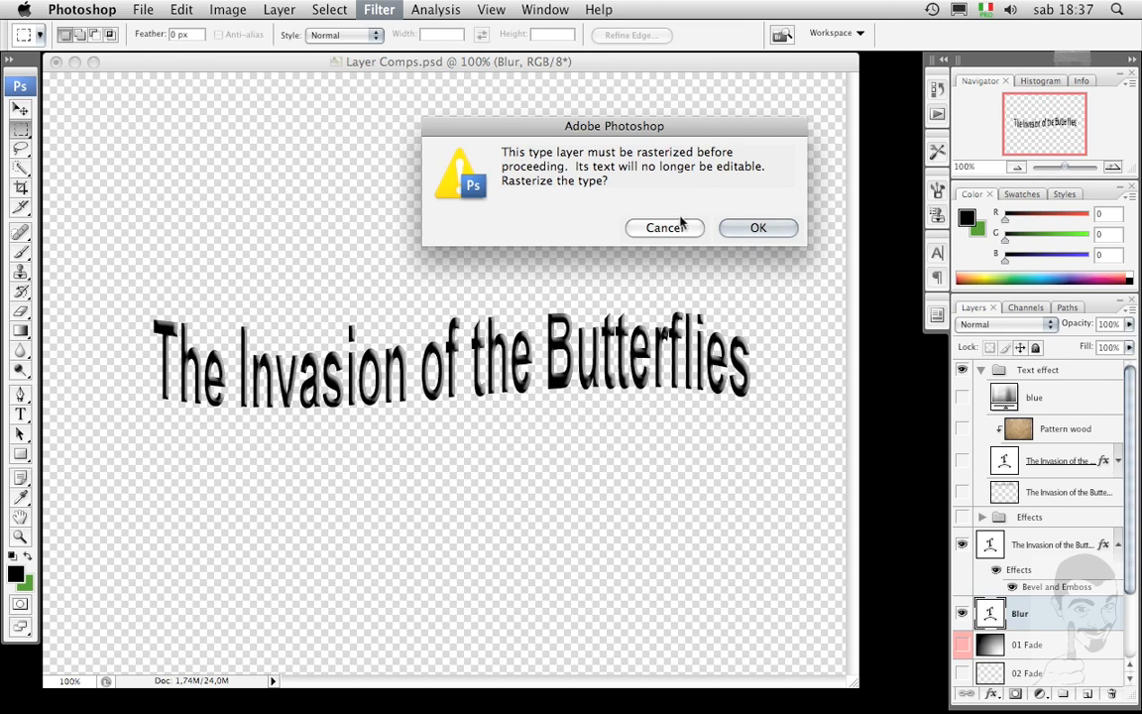
{"action": "left_click", "coordinate": [739, 228]}
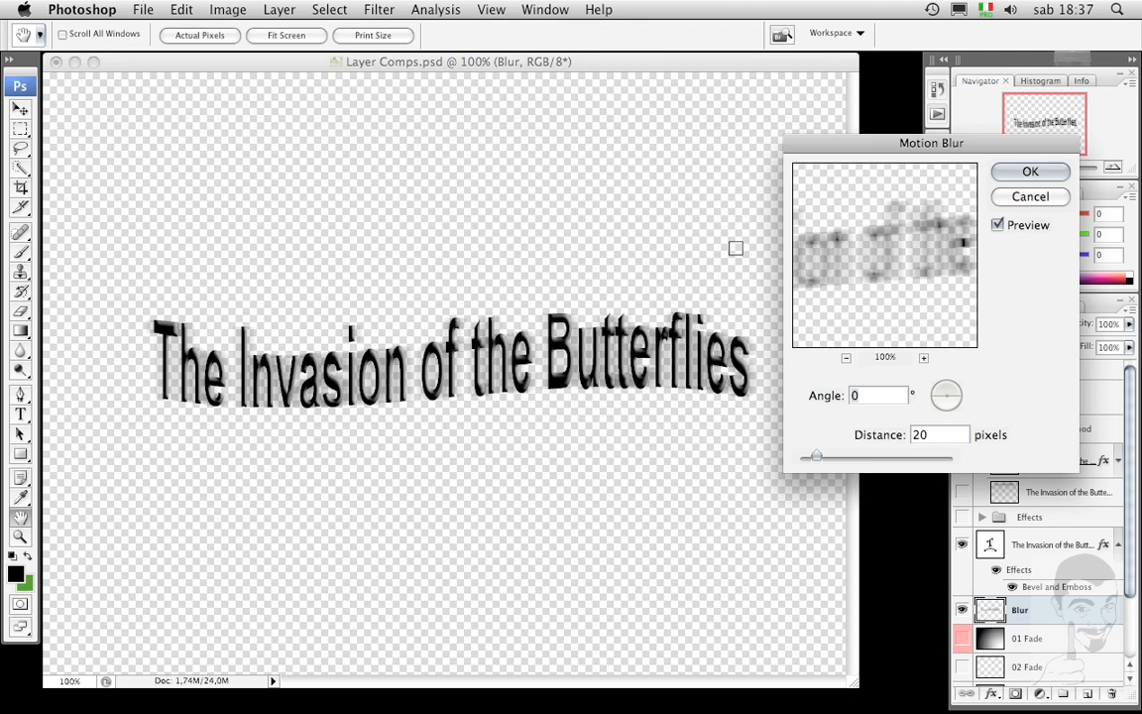
{"action": "left_click_drag", "start_coordinate": [885, 151], "coordinate": [608, 171]}
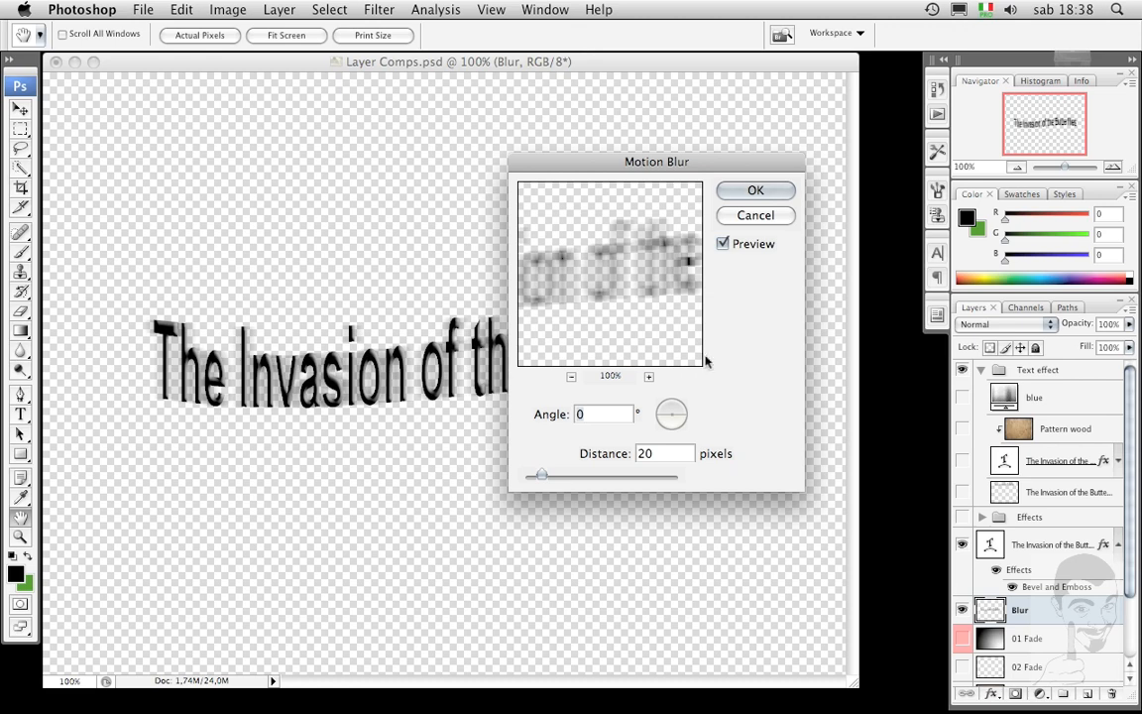
{"action": "left_click", "coordinate": [724, 192]}
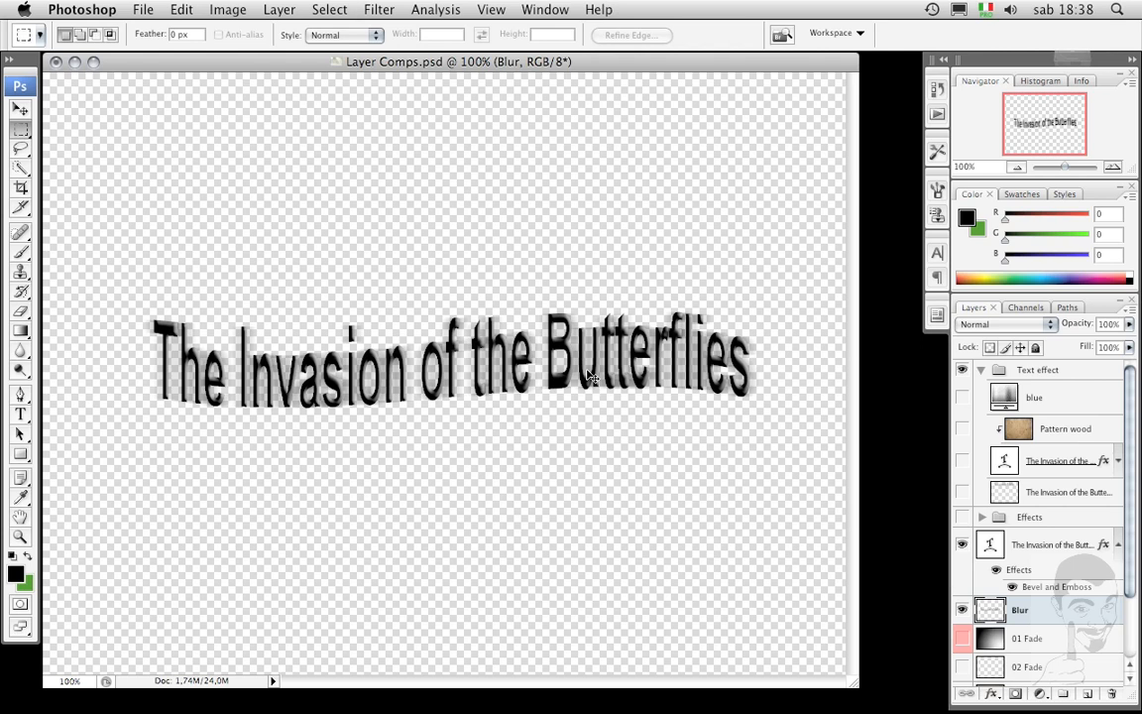
{"action": "key", "text": "shift+super+Left"}
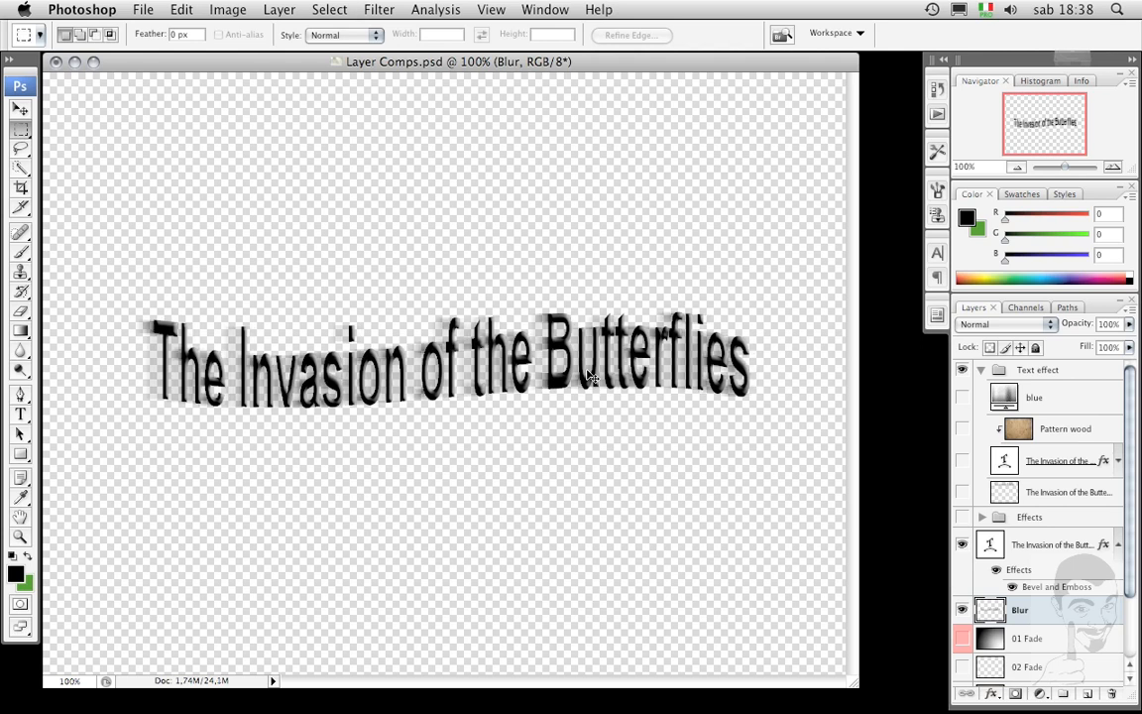
{"action": "key", "text": "shift+Left"}
- Open wood.jpg and copy its image into Layer Comps.psd directly above the new beveled title layer
{"action": "left_click", "coordinate": [1062, 545]}
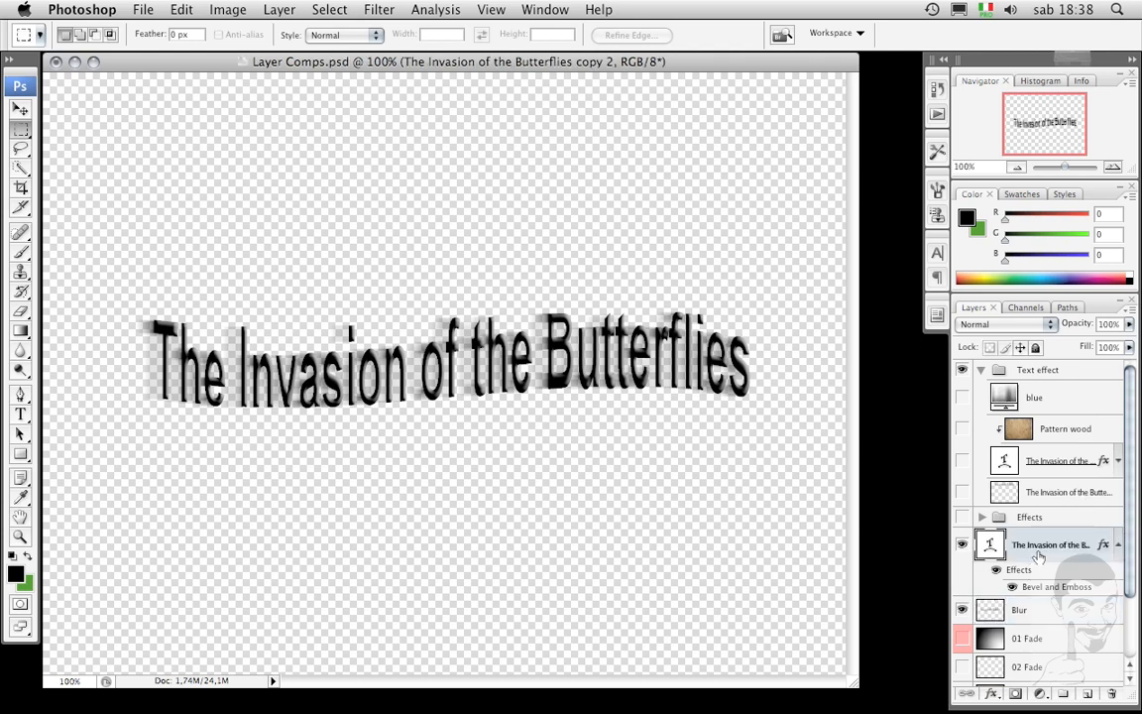
{"action": "left_click", "coordinate": [1118, 547]}
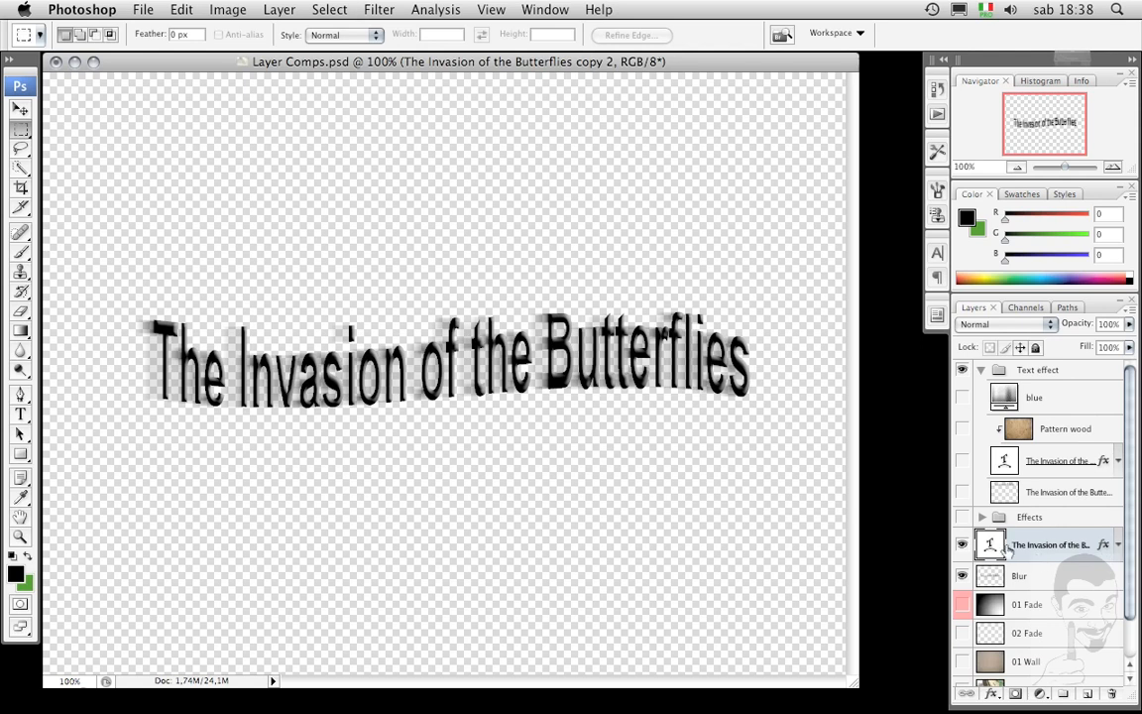
{"action": "left_click", "coordinate": [144, 9]}
{"action": "left_click", "coordinate": [149, 43]}
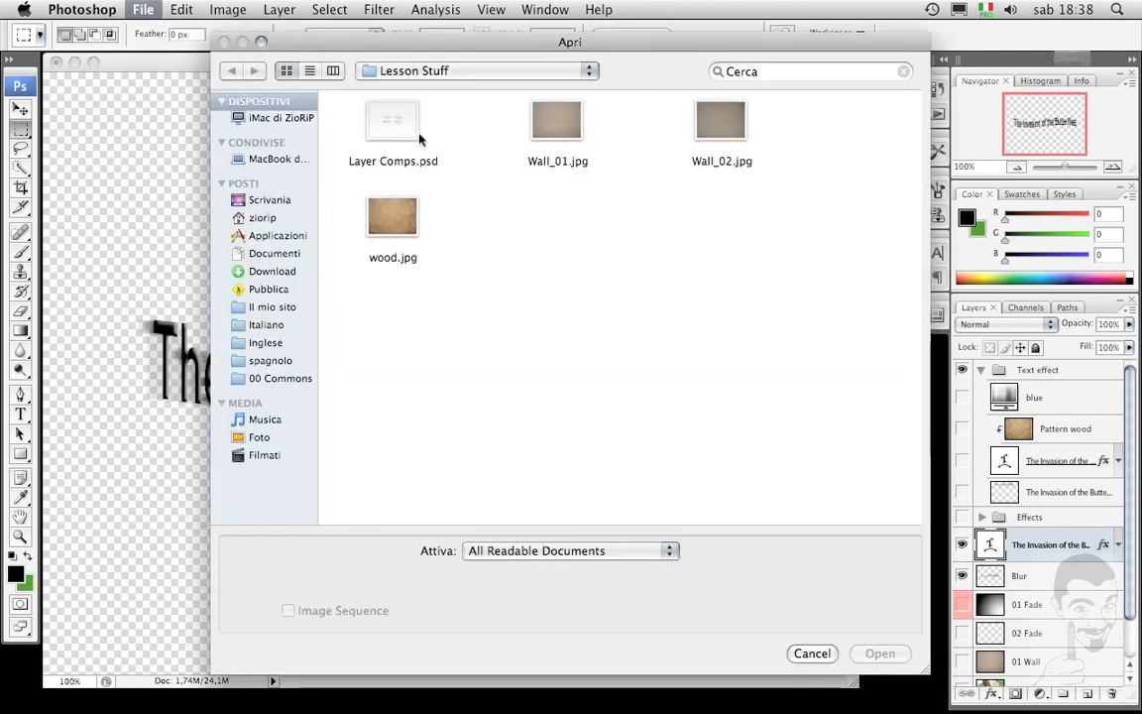
{"action": "left_click", "coordinate": [393, 233]}
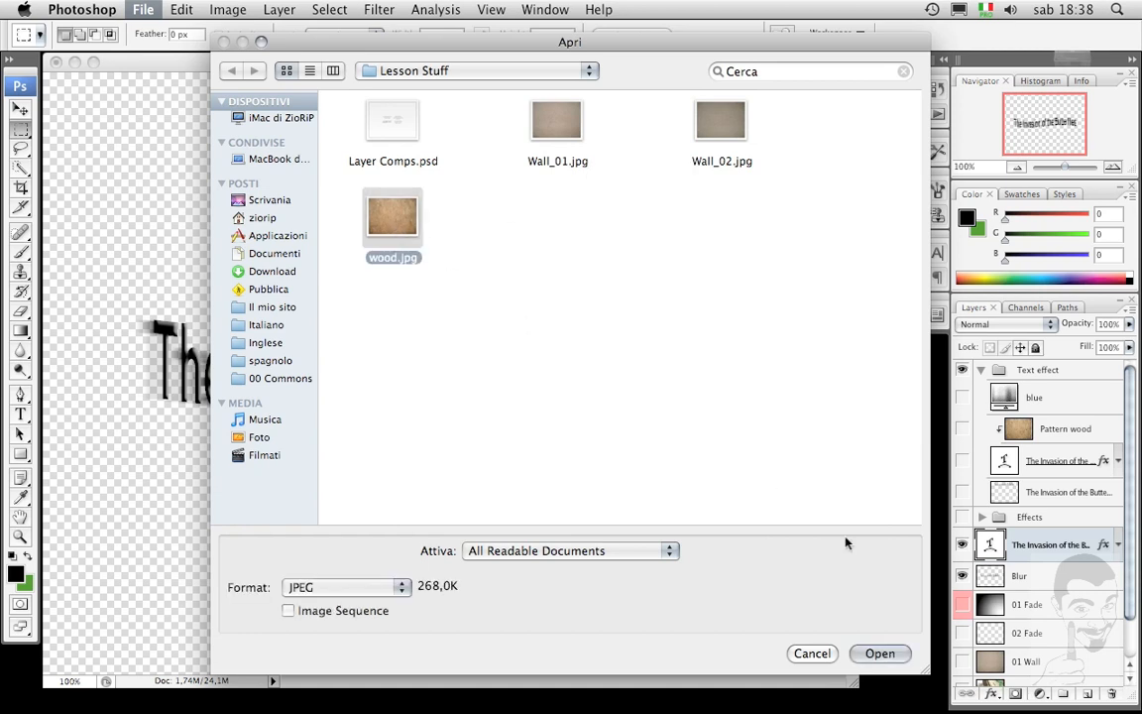
{"action": "left_click", "coordinate": [880, 654]}
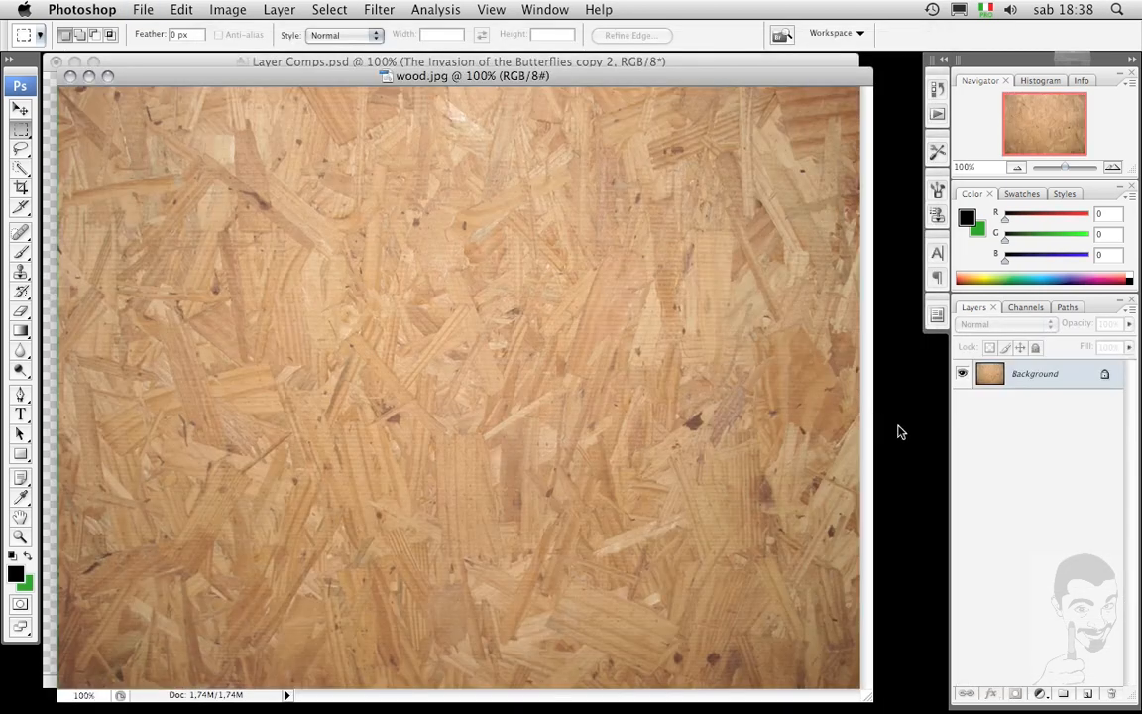
{"action": "left_click_drag", "start_coordinate": [626, 82], "coordinate": [871, 356]}
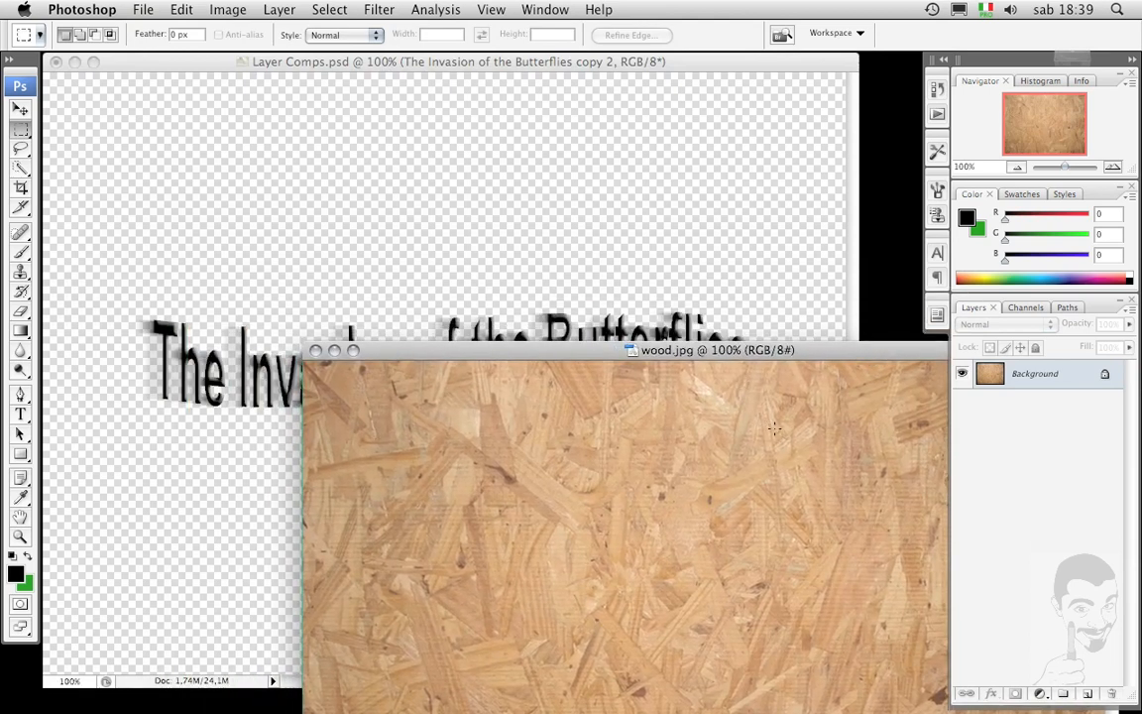
{"action": "left_click_drag", "start_coordinate": [790, 474], "coordinate": [581, 229]}
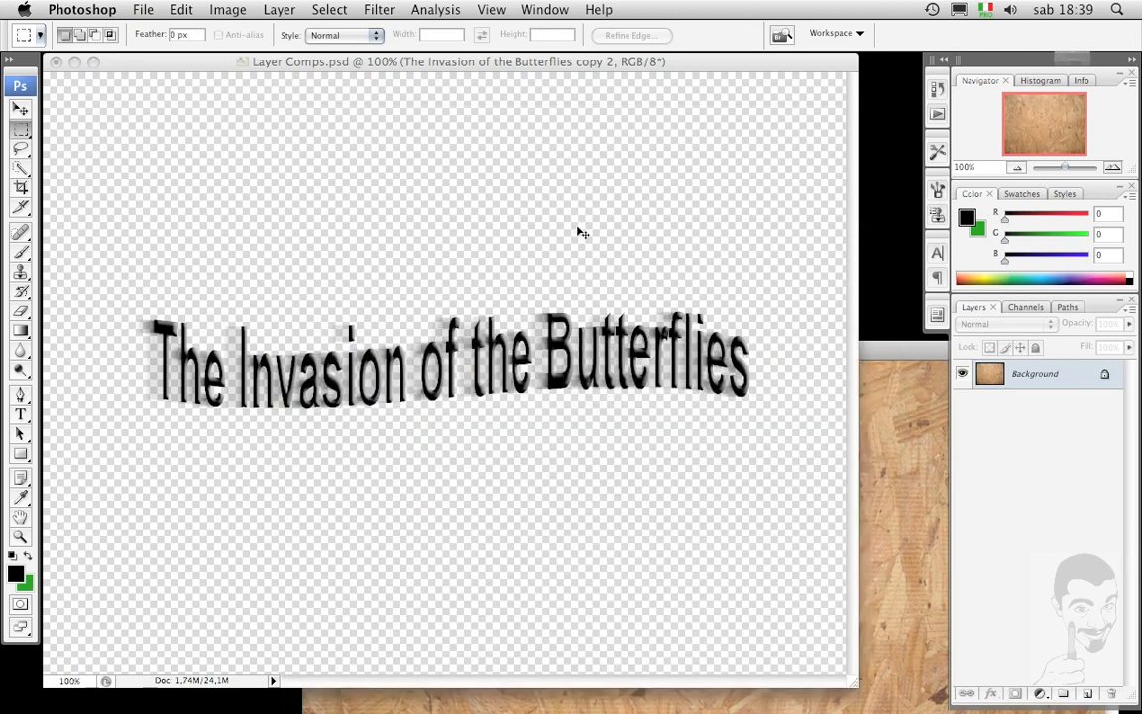
{"action": "left_click", "coordinate": [869, 355]}
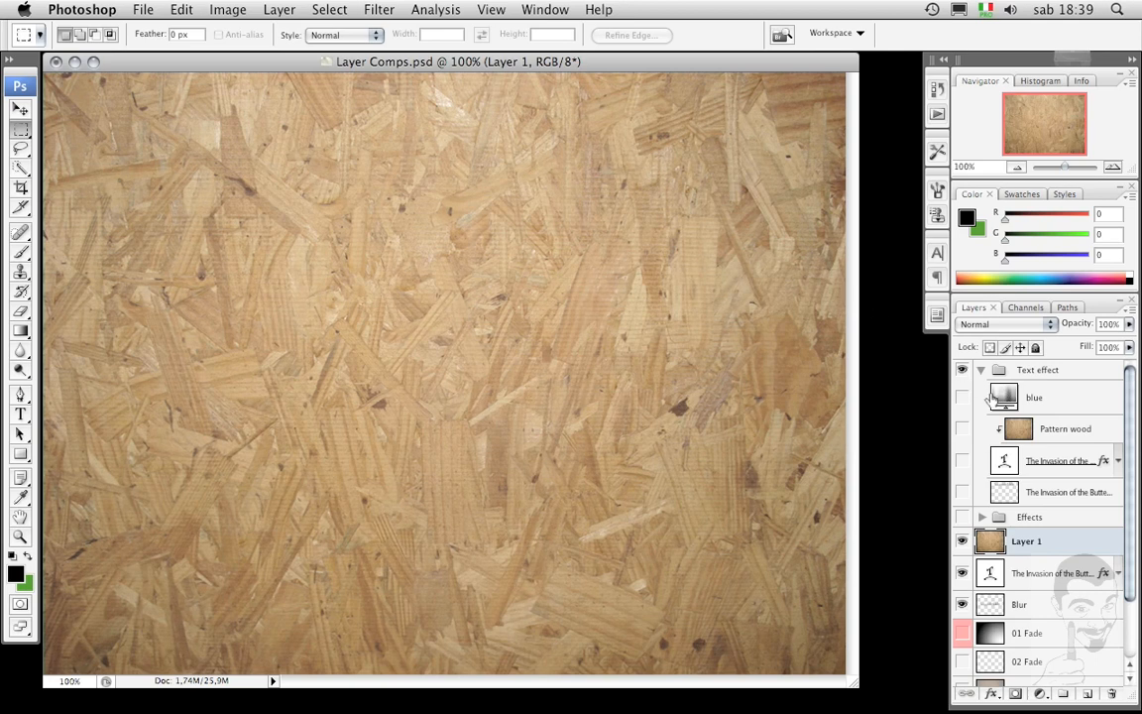
- Hide and collapse the Text effect group, and rename the wood layer as Pattern
{"action": "left_click", "coordinate": [962, 370]}
{"action": "left_click", "coordinate": [981, 370]}
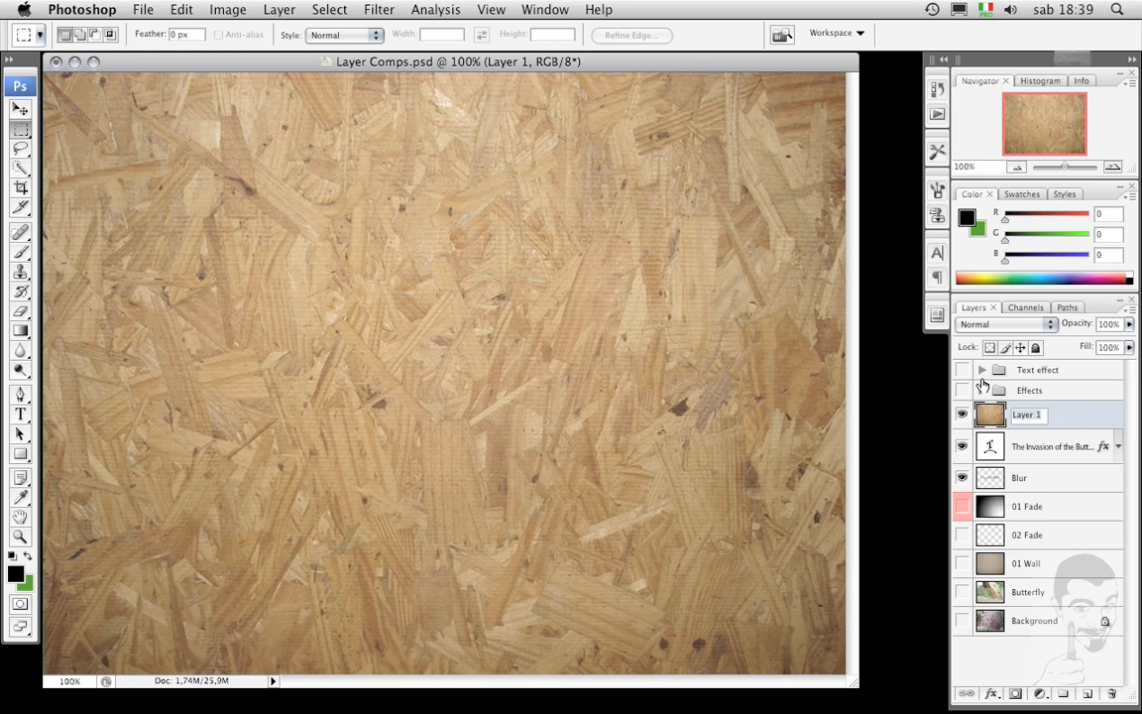
{"action": "type", "text": "Pattern"}
{"action": "key", "text": "Return"}
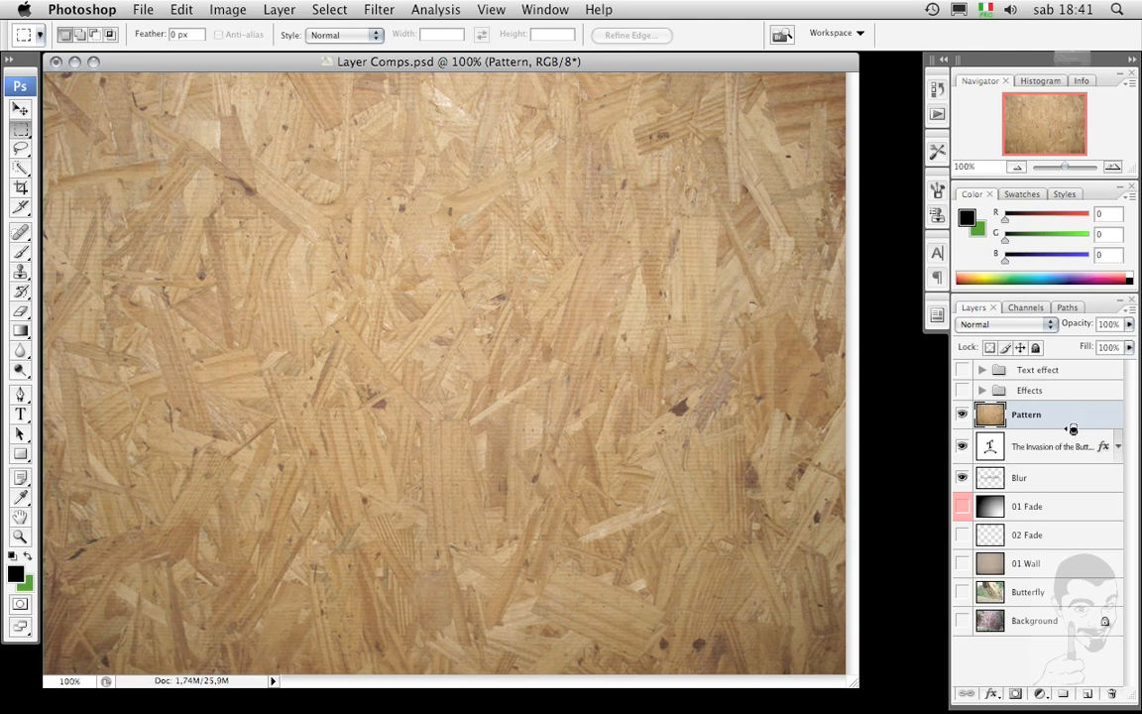
- Clip the Pattern layer to the beveled title text with a clipping mask
{"action": "left_click", "coordinate": [1069, 428], "text": "alt"}
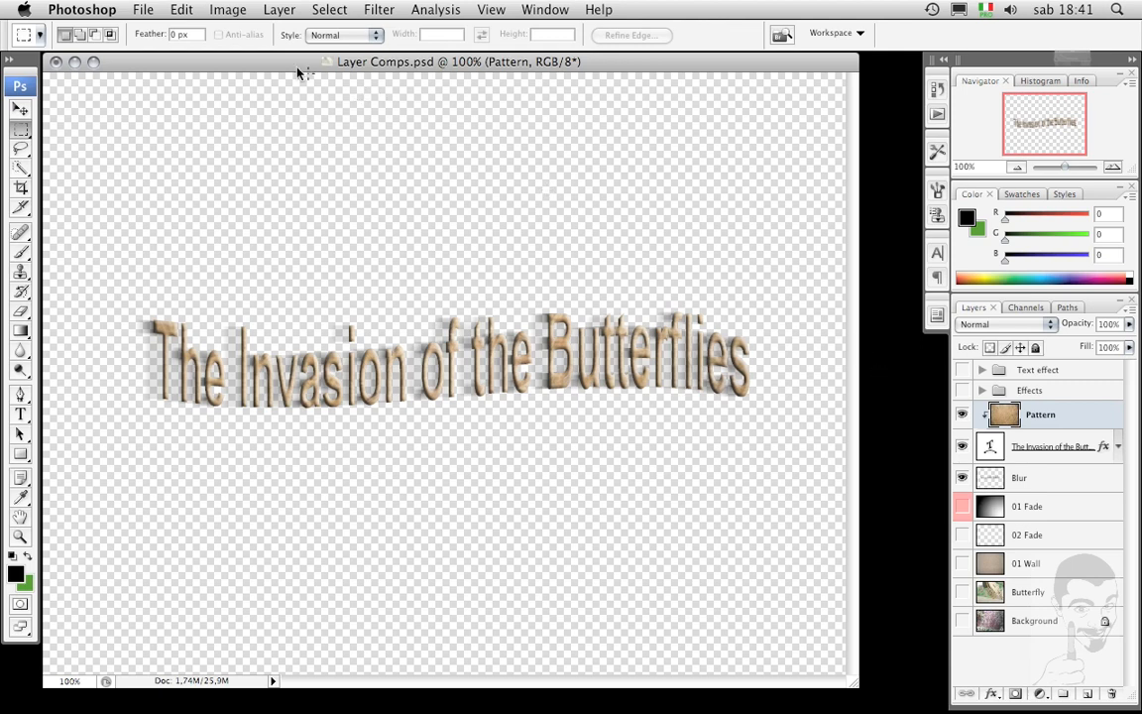
{"action": "left_click", "coordinate": [272, 12]}
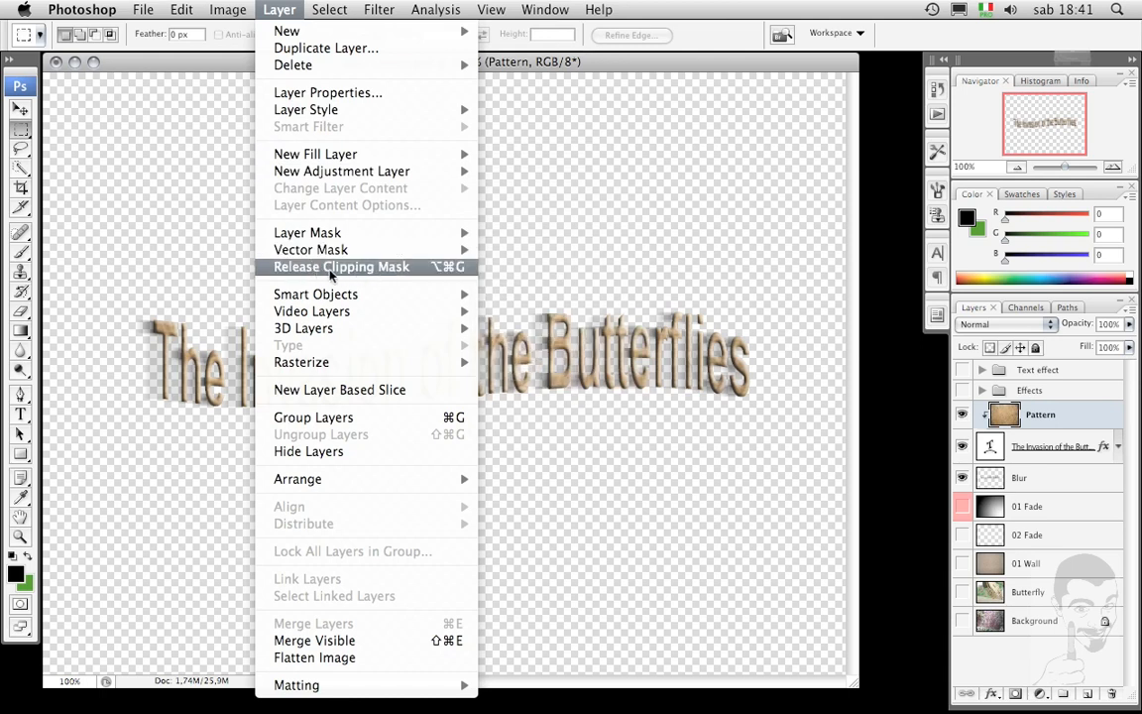
{"action": "left_click", "coordinate": [588, 67]}
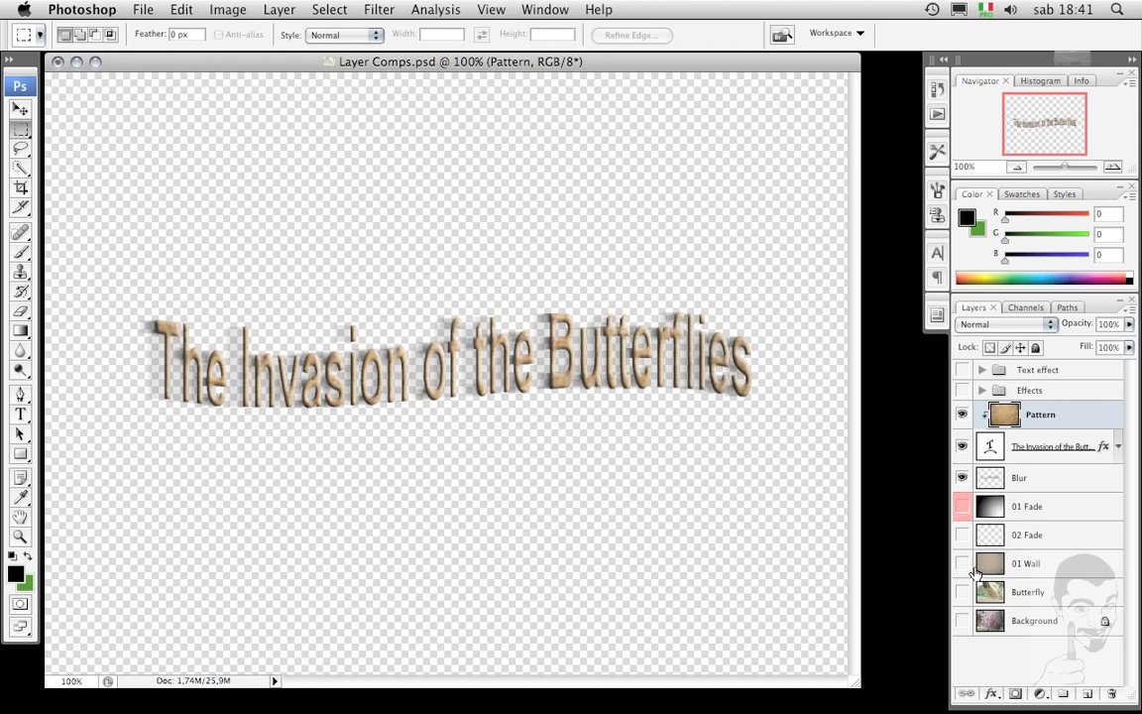
- Show the Background, Butterfly, 01 Wall and 01 Fade layers, and select the beveled title layer
{"action": "left_click", "coordinate": [962, 621]}
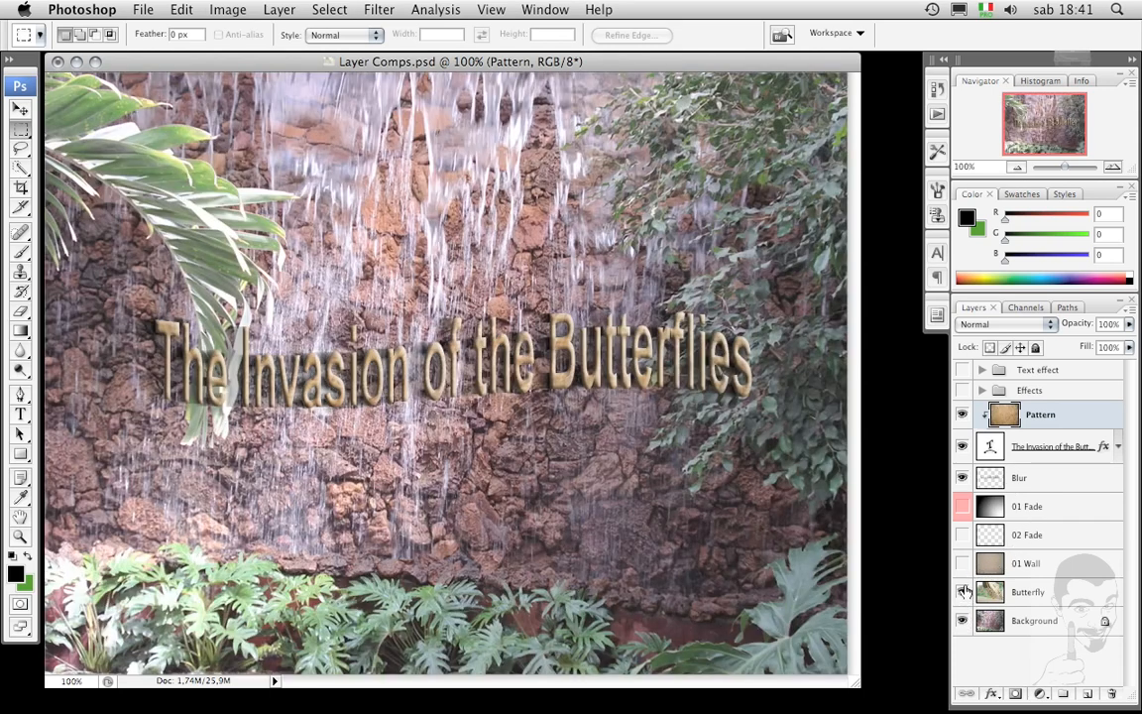
{"action": "left_click", "coordinate": [962, 593]}
{"action": "left_click", "coordinate": [961, 564]}
{"action": "left_click", "coordinate": [962, 507]}
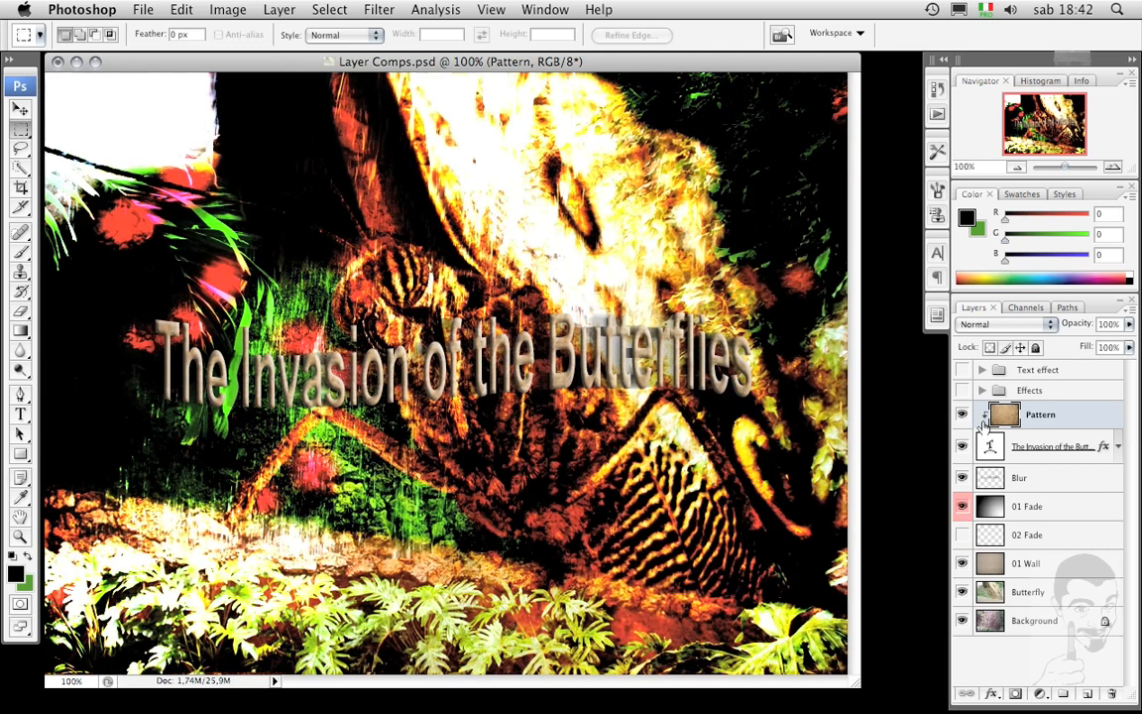
{"action": "left_click", "coordinate": [1023, 448]}
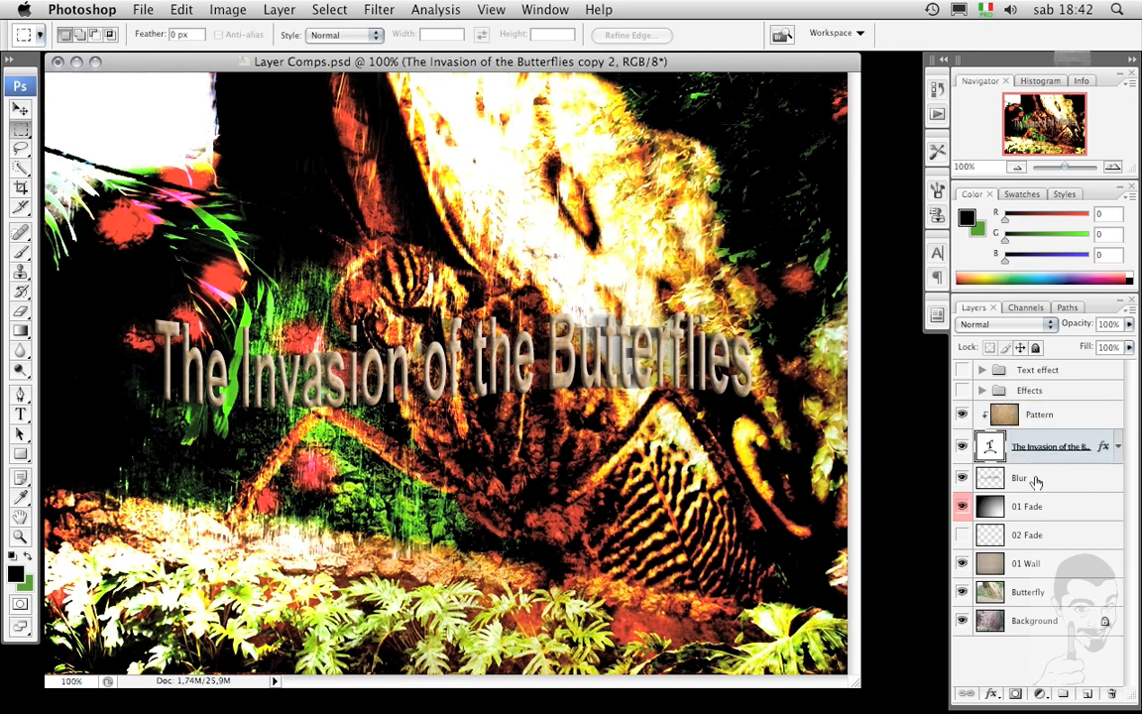
- Select the Blur layer together with the beveled title and move both down to the lower right, over the leaves
{"action": "left_click", "coordinate": [1037, 480], "text": "shift"}
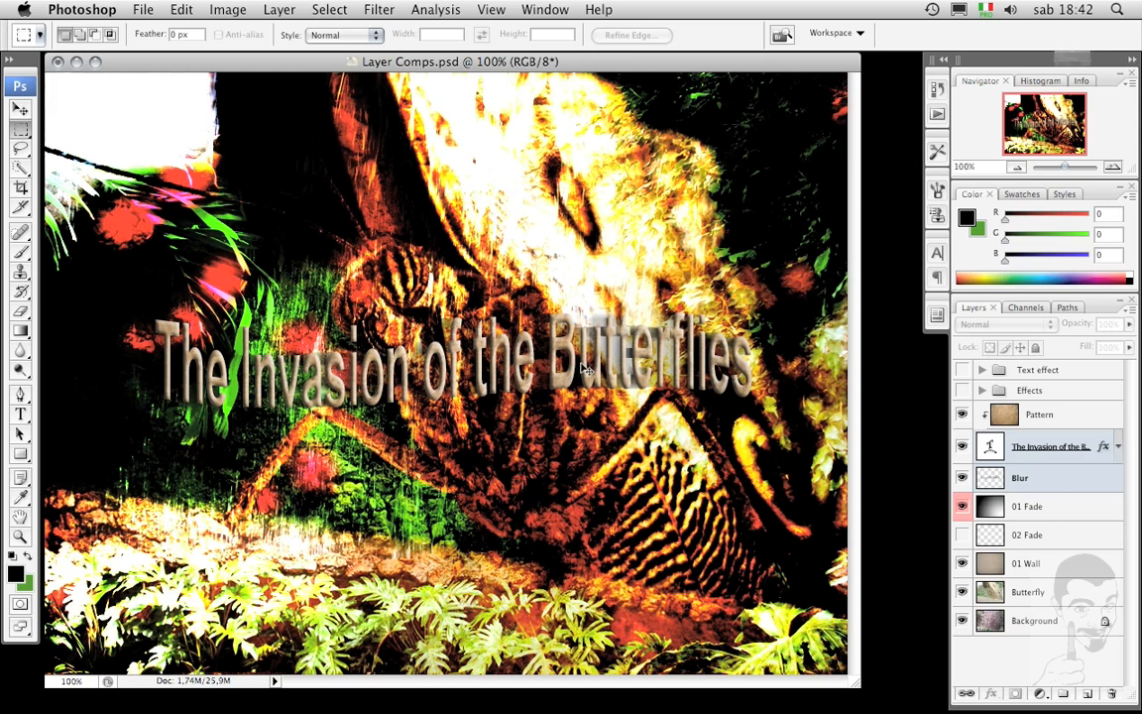
{"action": "left_click_drag", "start_coordinate": [582, 365], "coordinate": [649, 570]}
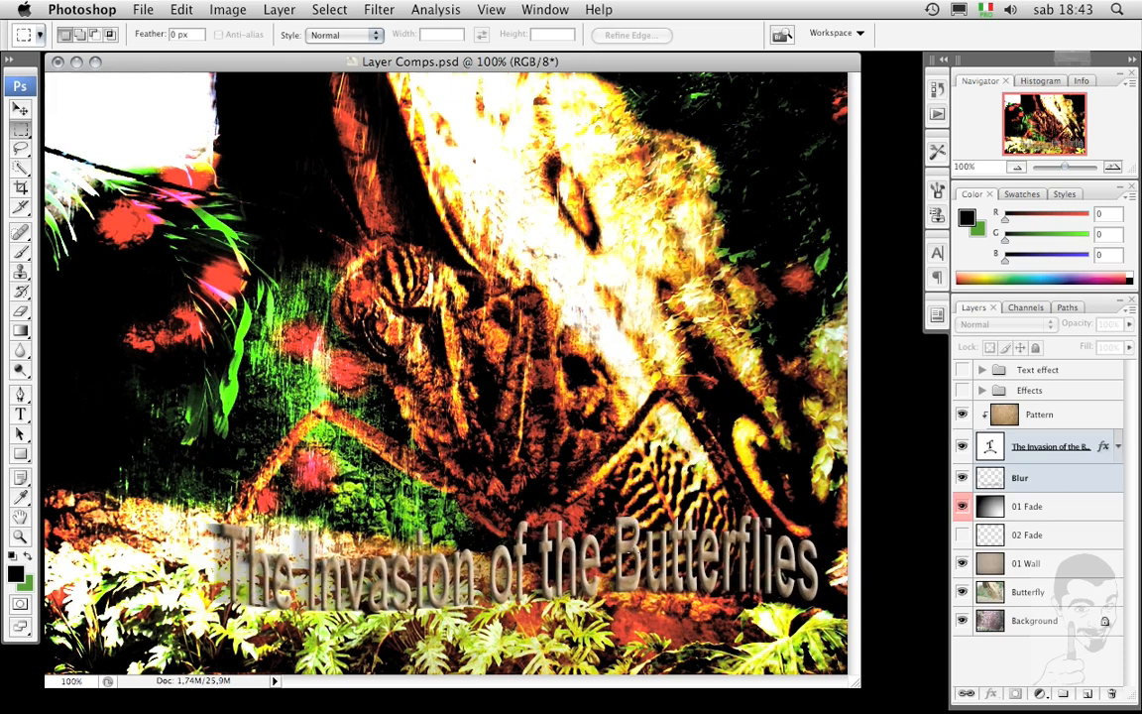
{"action": "left_click_drag", "start_coordinate": [560, 522], "coordinate": [541, 402]}
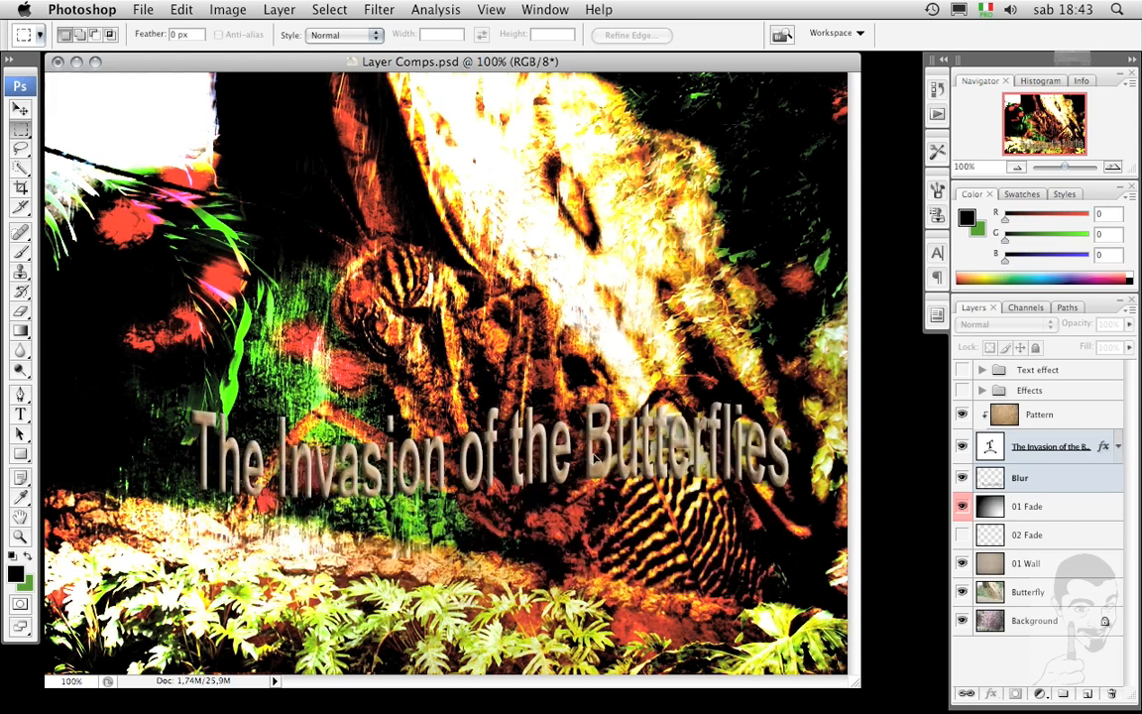
{"action": "left_click_drag", "start_coordinate": [595, 460], "coordinate": [623, 577]}
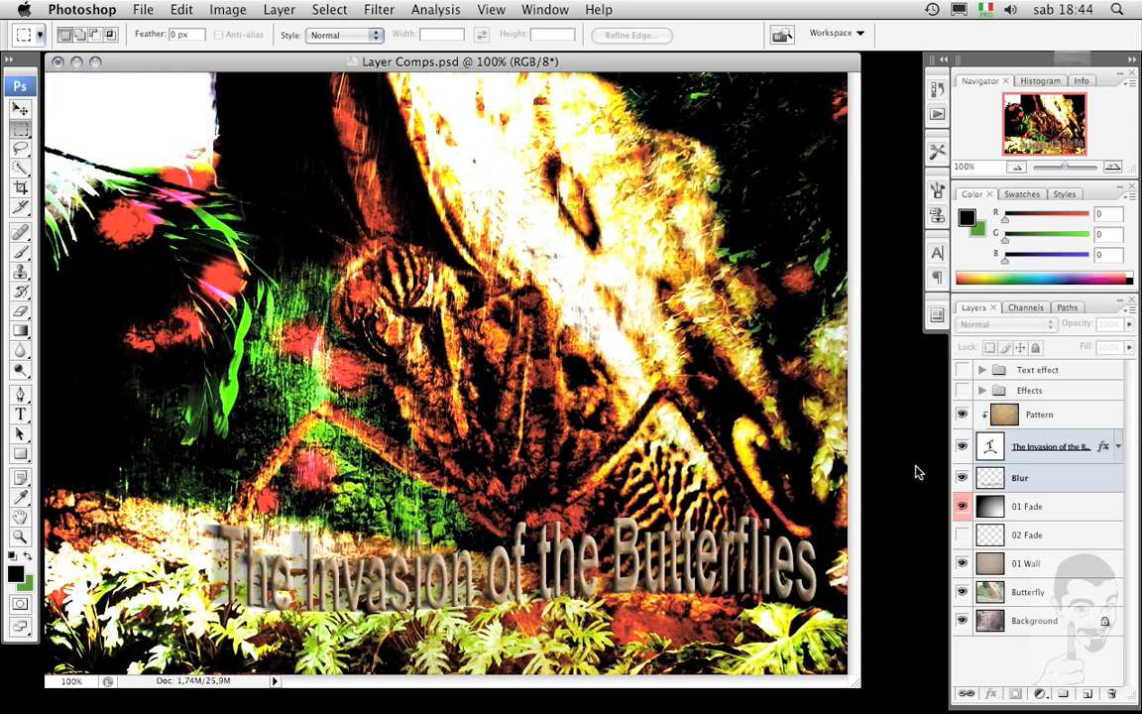
- Update the Phase 01 layer comp with the last document state, including the repositioned title, and select the Pattern layer
{"action": "left_click", "coordinate": [936, 315]}
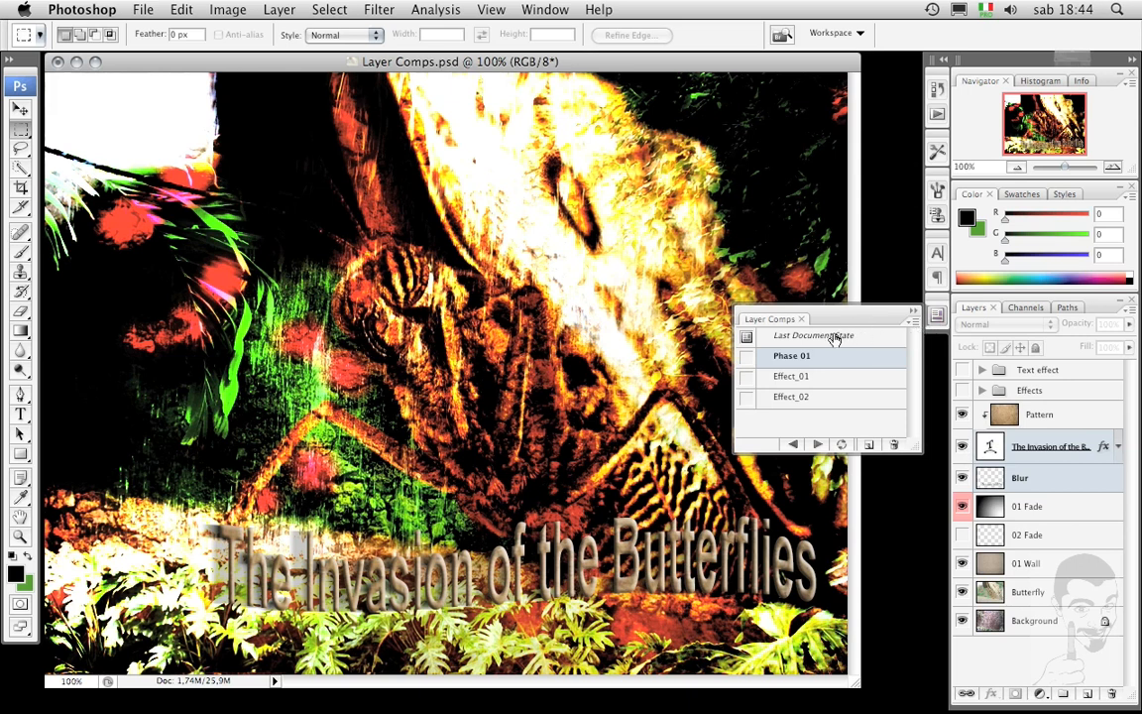
{"action": "left_click", "coordinate": [747, 356]}
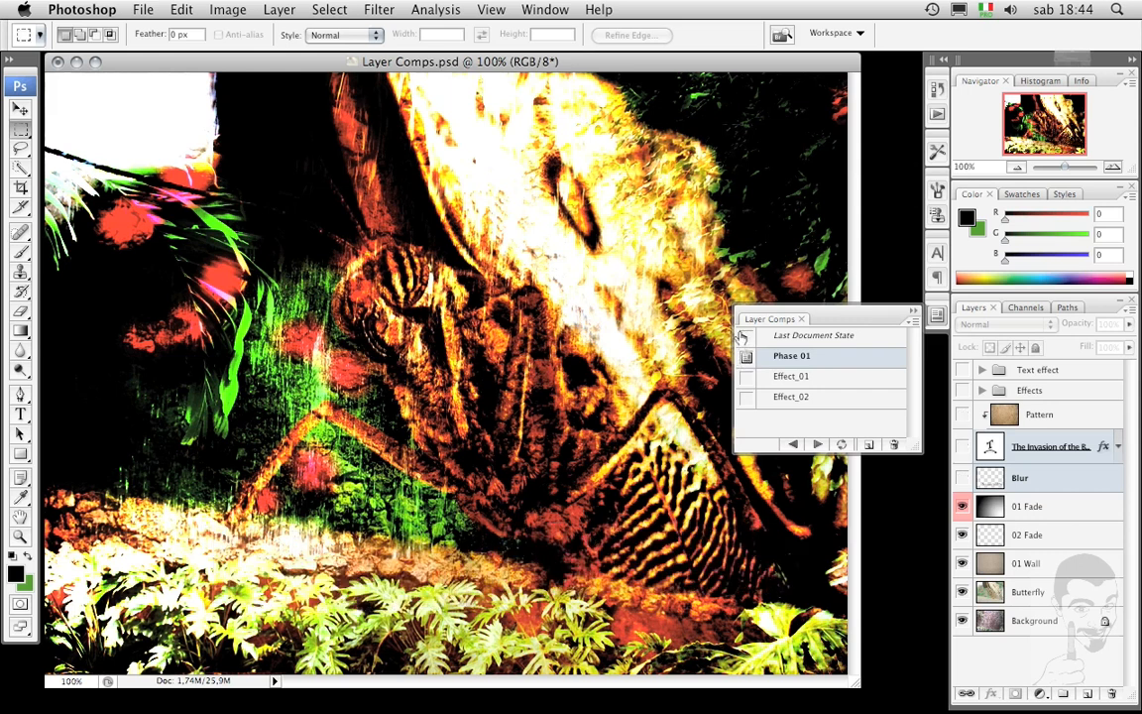
{"action": "left_click", "coordinate": [749, 338]}
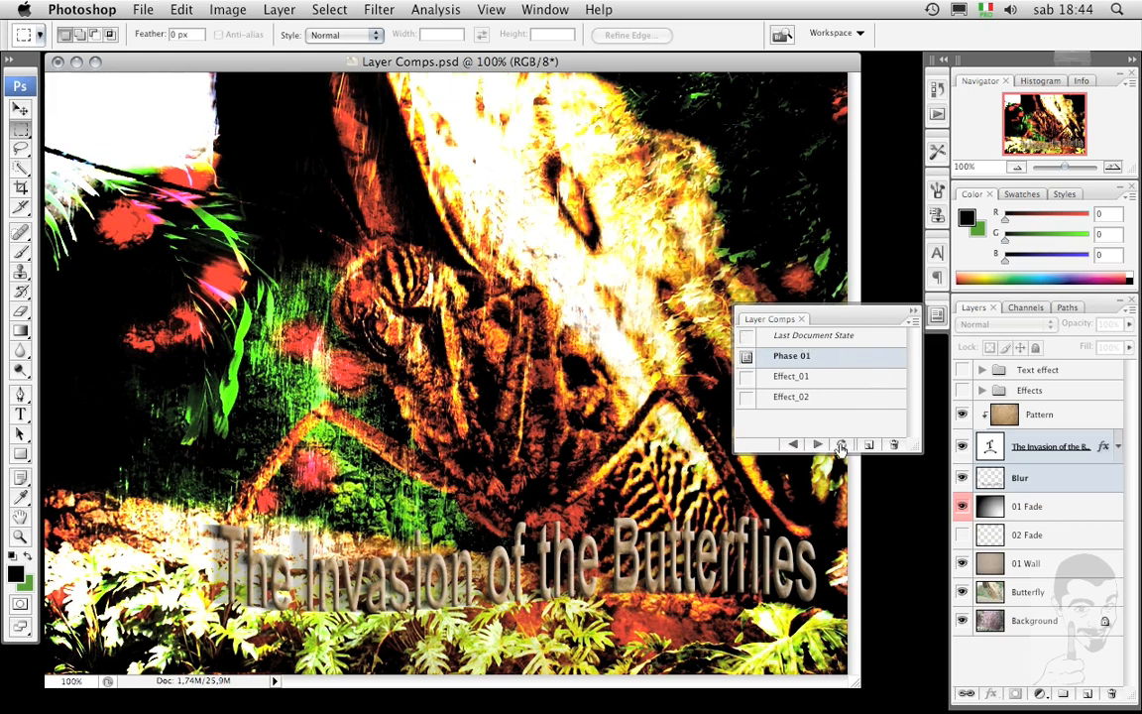
{"action": "left_click", "coordinate": [745, 356]}
{"action": "left_click", "coordinate": [936, 315]}
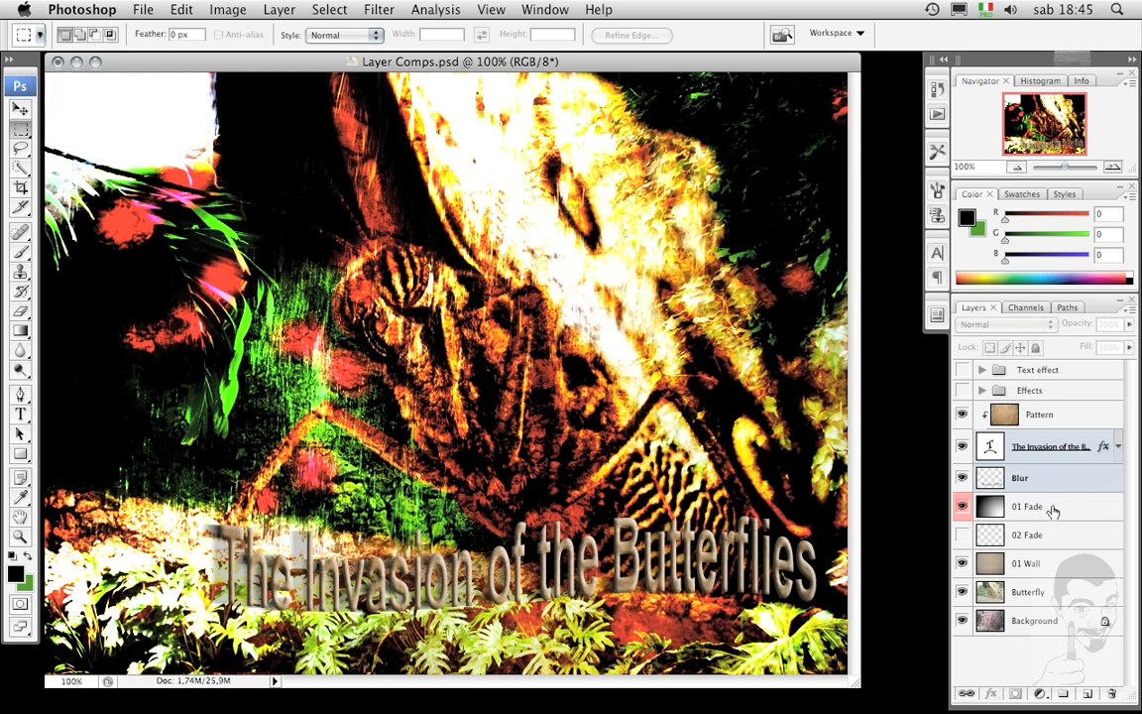
{"action": "left_click", "coordinate": [1040, 419]}
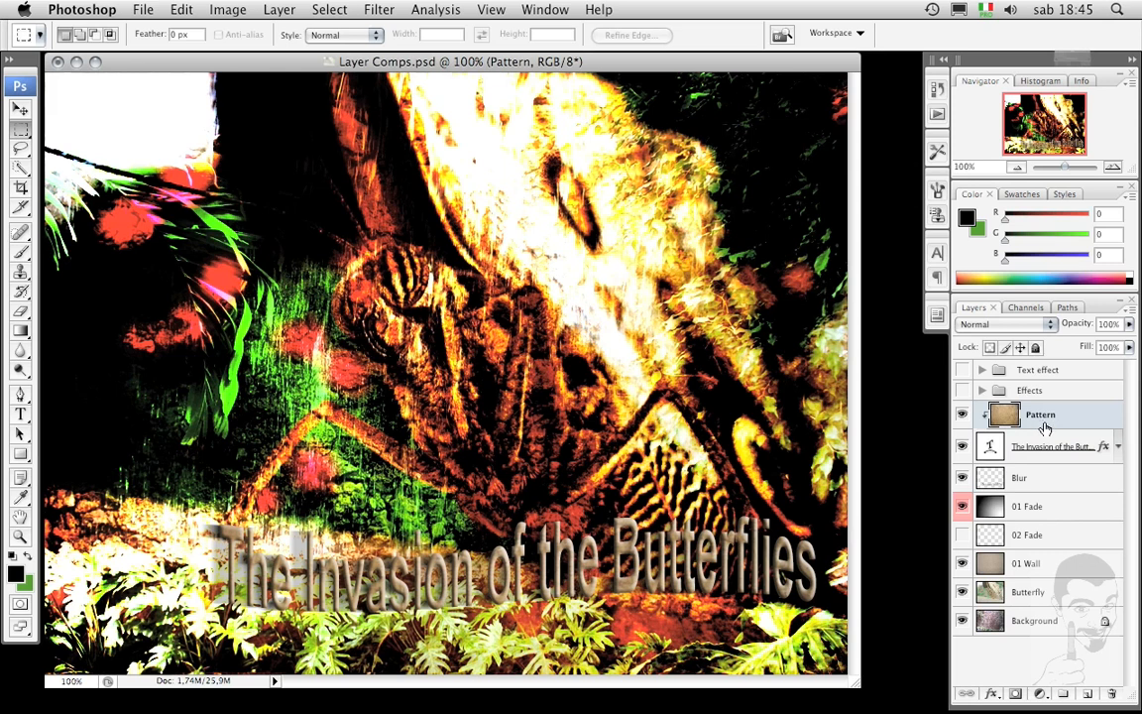
{"action": "left_click", "coordinate": [1060, 697]}
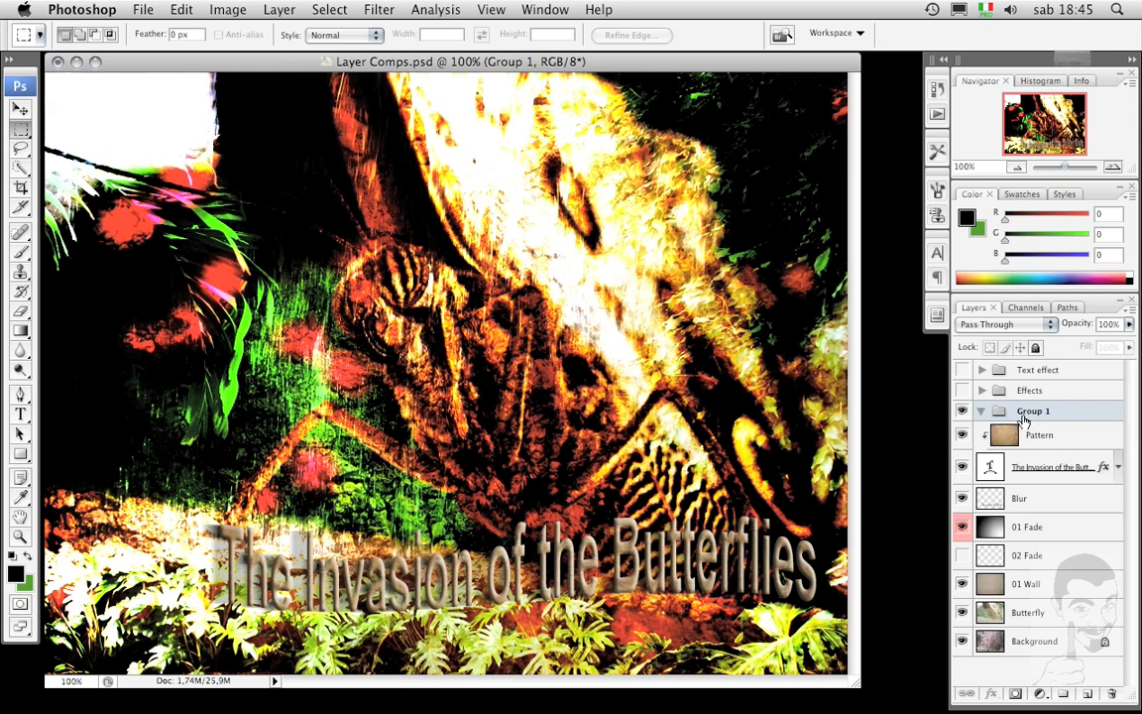
{"action": "key", "text": "super+shift+g"}
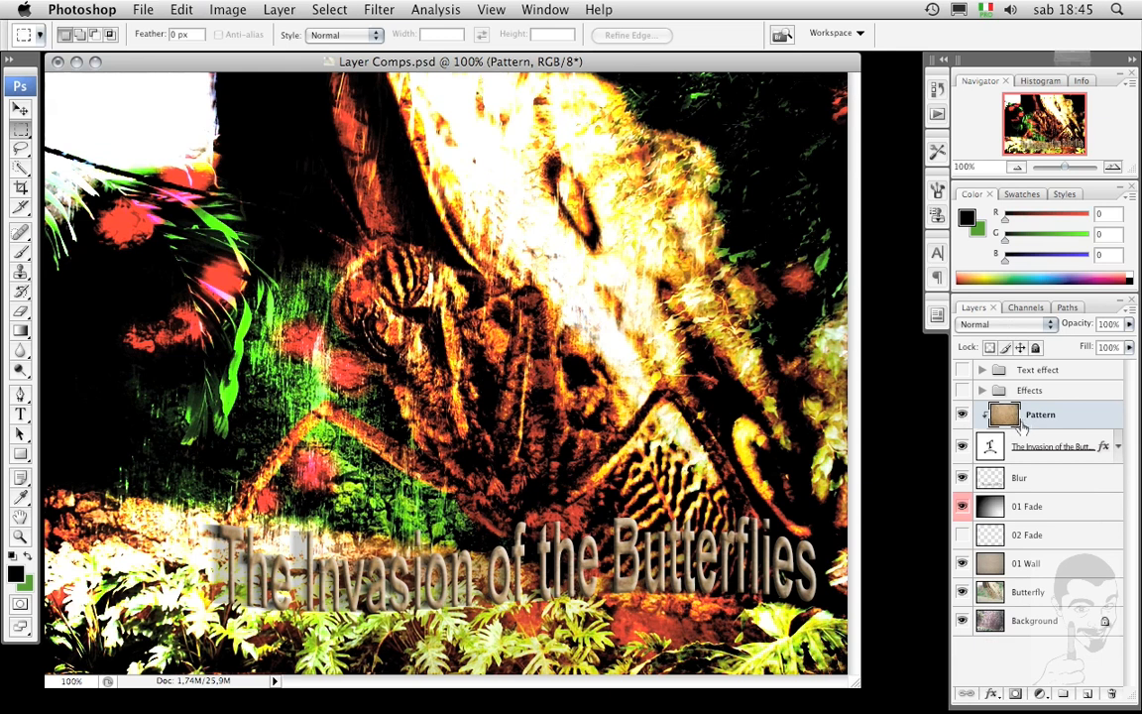
{"action": "left_click", "coordinate": [1062, 695]}
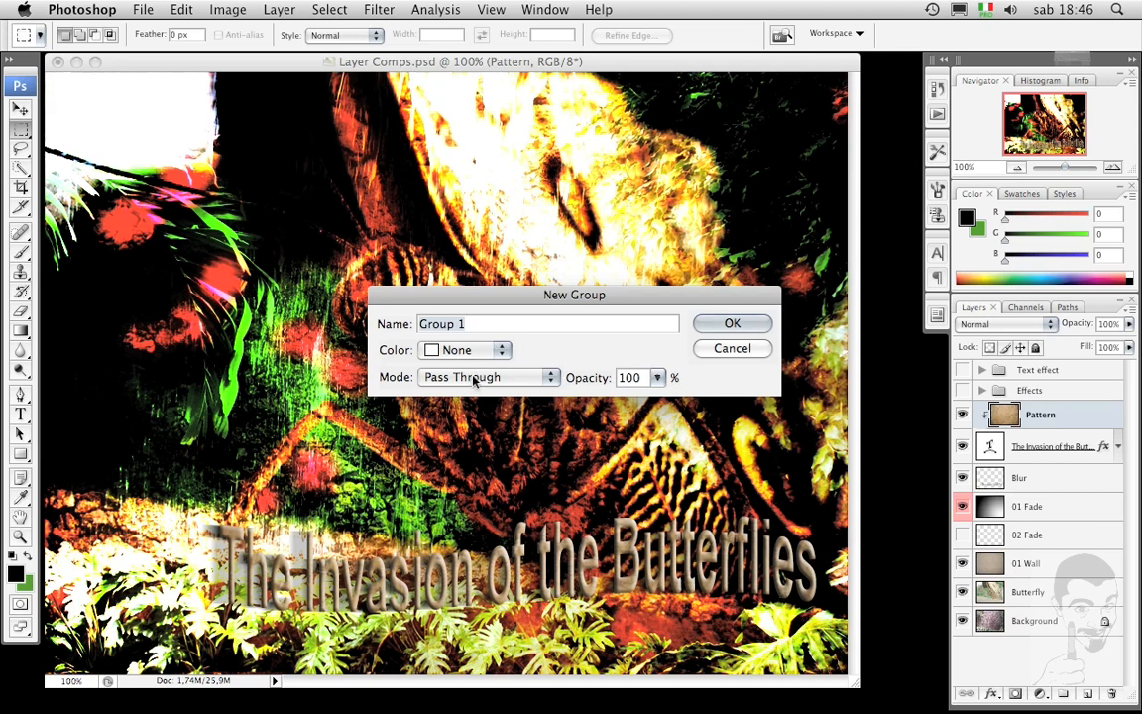
{"action": "left_click", "coordinate": [718, 355]}
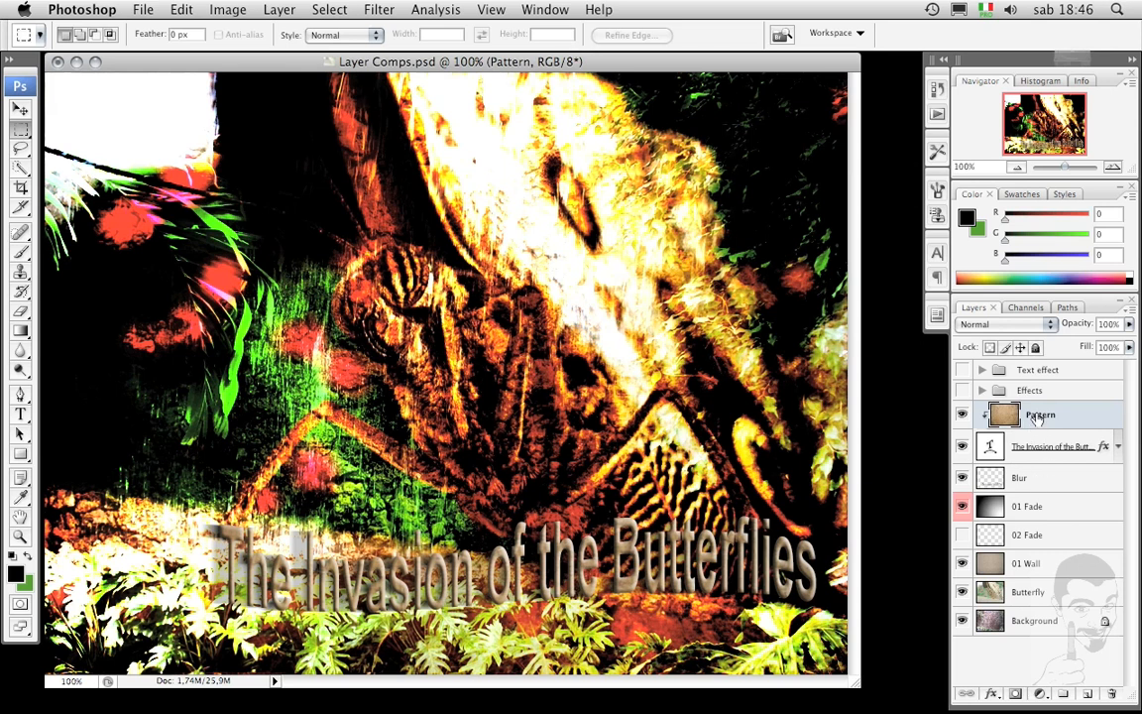
- Group the Pattern, beveled title and Blur layers, and name the group Text
{"action": "left_click", "coordinate": [1035, 478], "text": "super"}
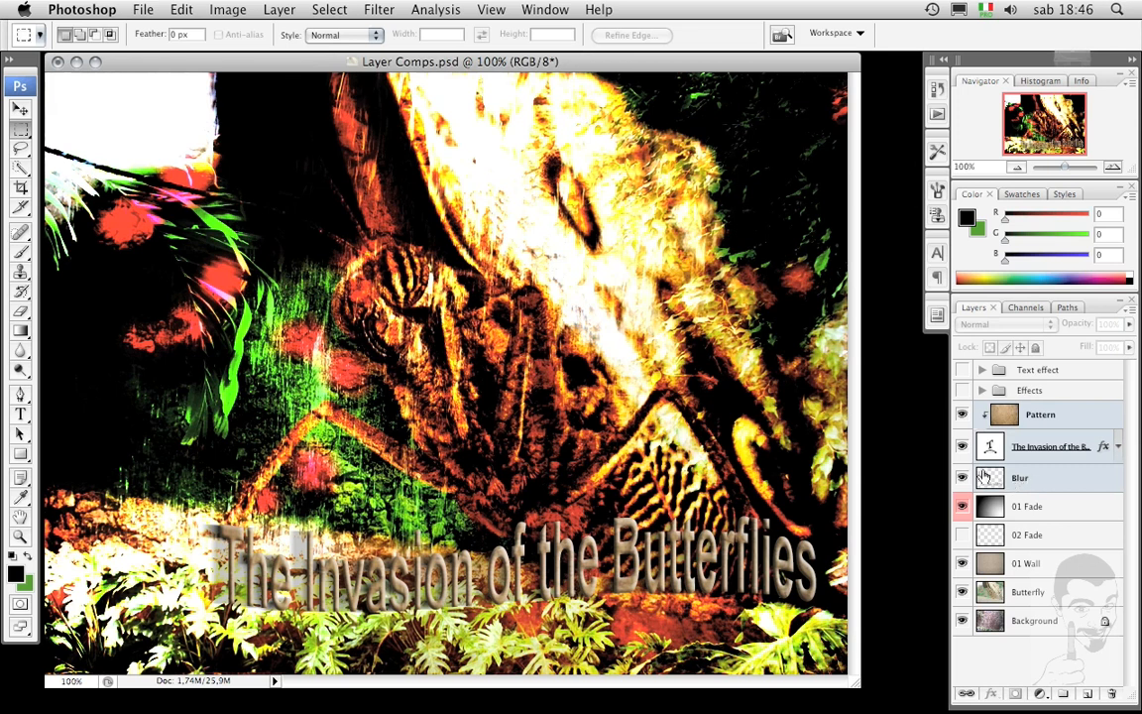
{"action": "key", "text": "super+g"}
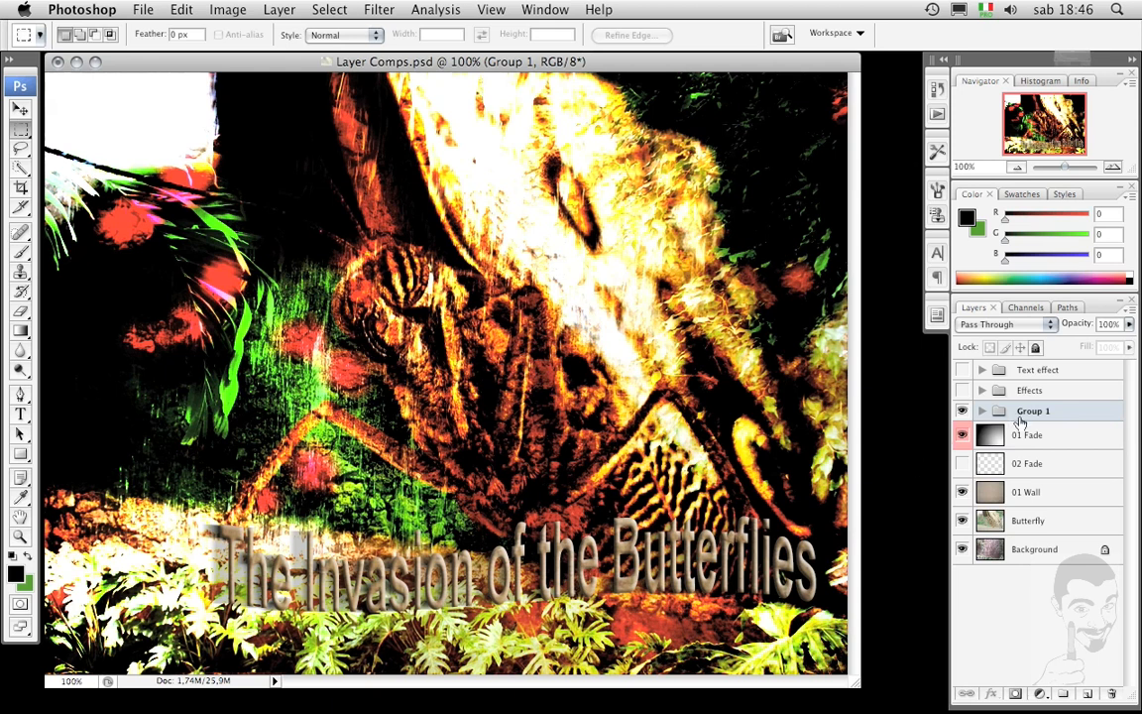
{"action": "double_click", "coordinate": [1035, 413]}
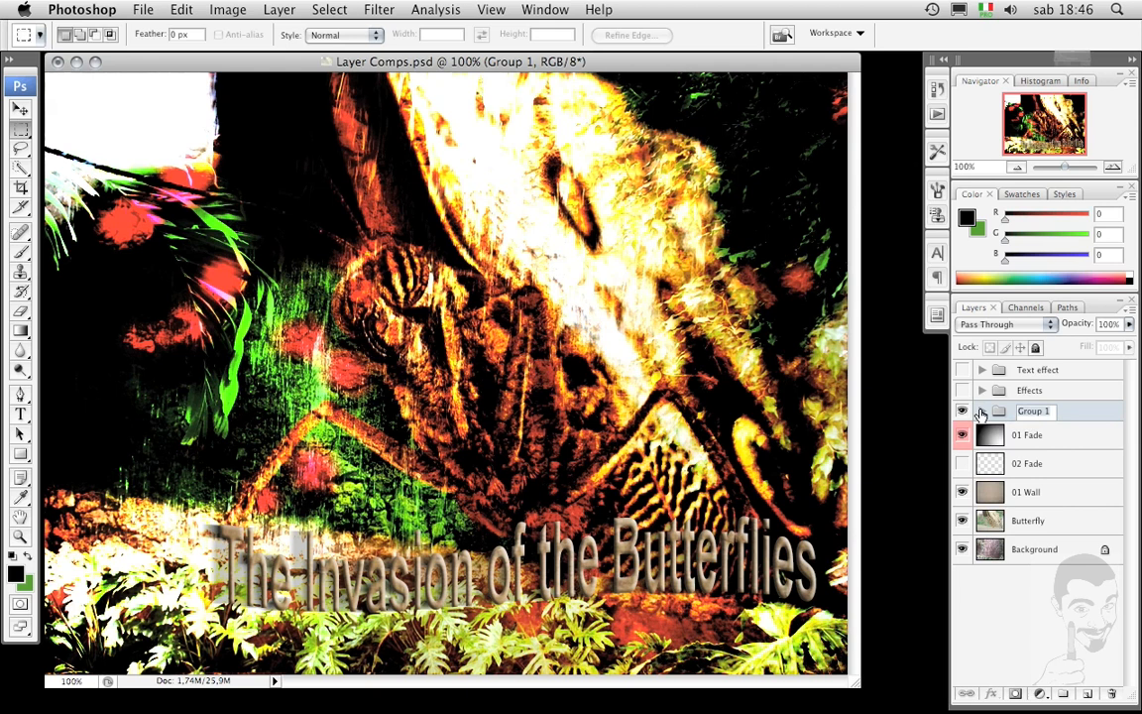
{"action": "type", "text": "Text"}
{"action": "key", "text": "Return"}
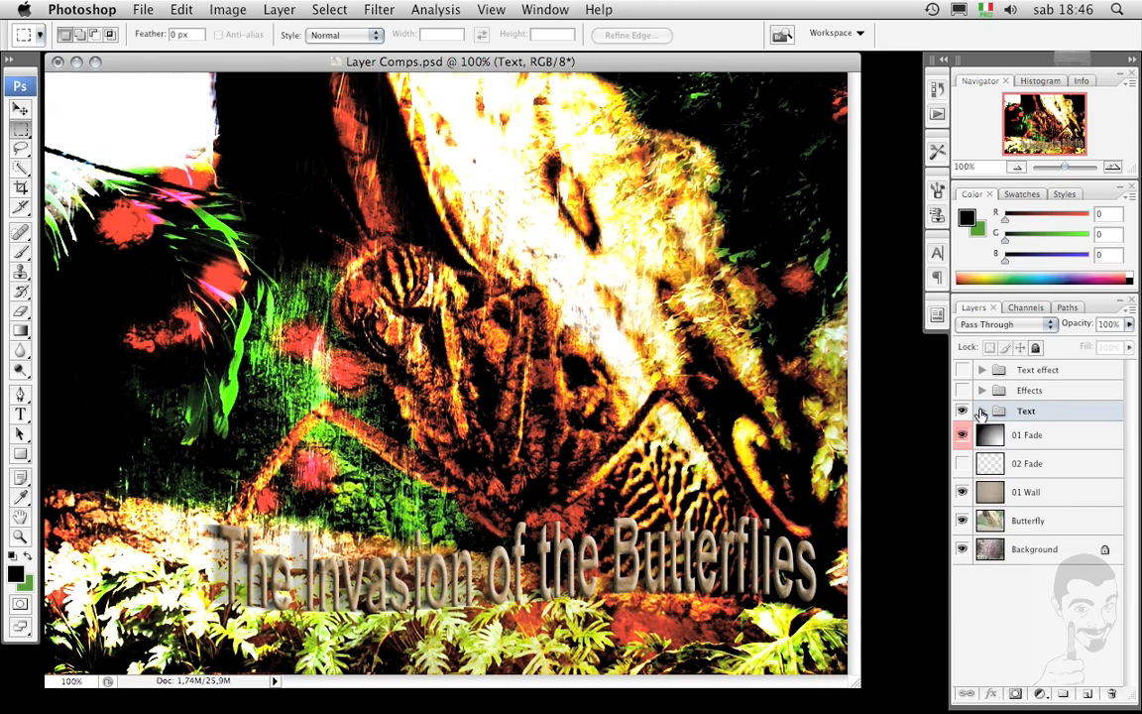
{"action": "left_click", "coordinate": [982, 410]}
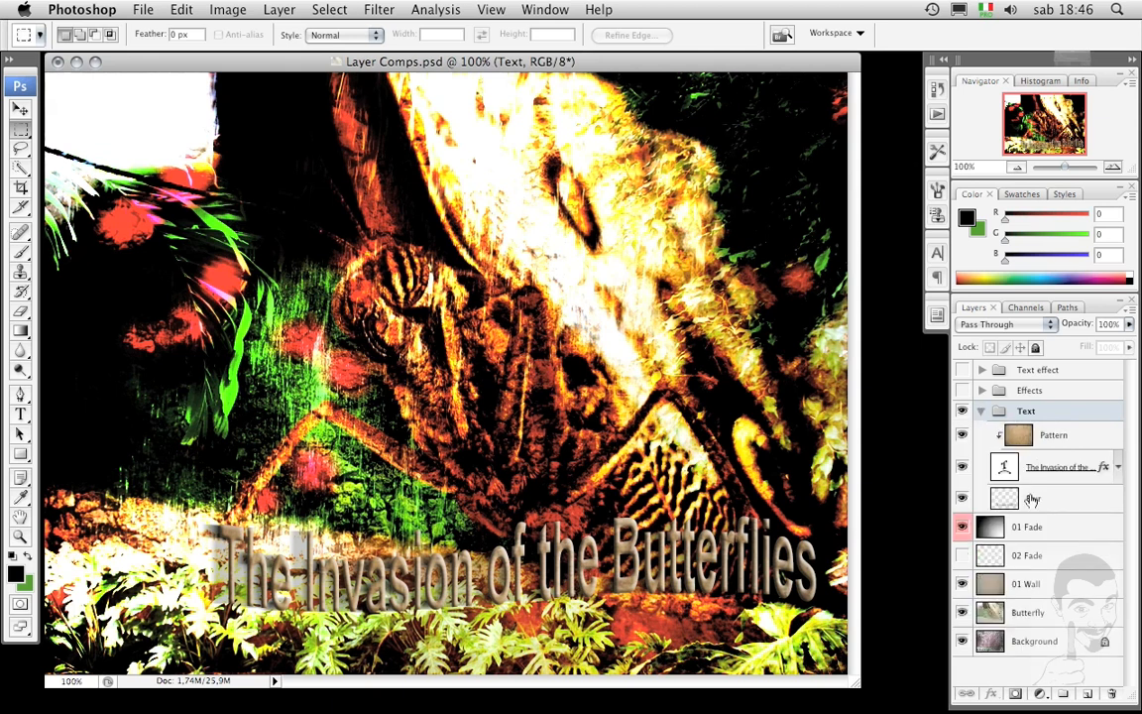
{"action": "left_click", "coordinate": [982, 411]}
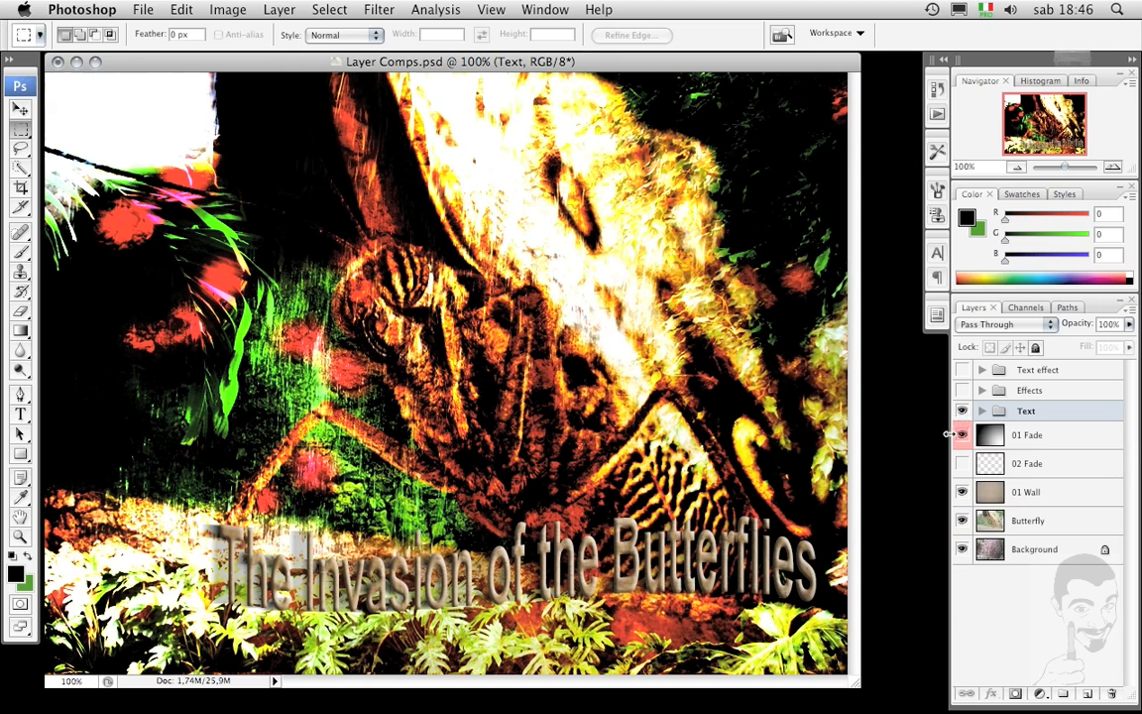
- Group the 01 Fade and 01 Wall layers, and name the group 01 Effects
{"action": "left_click", "coordinate": [1007, 442]}
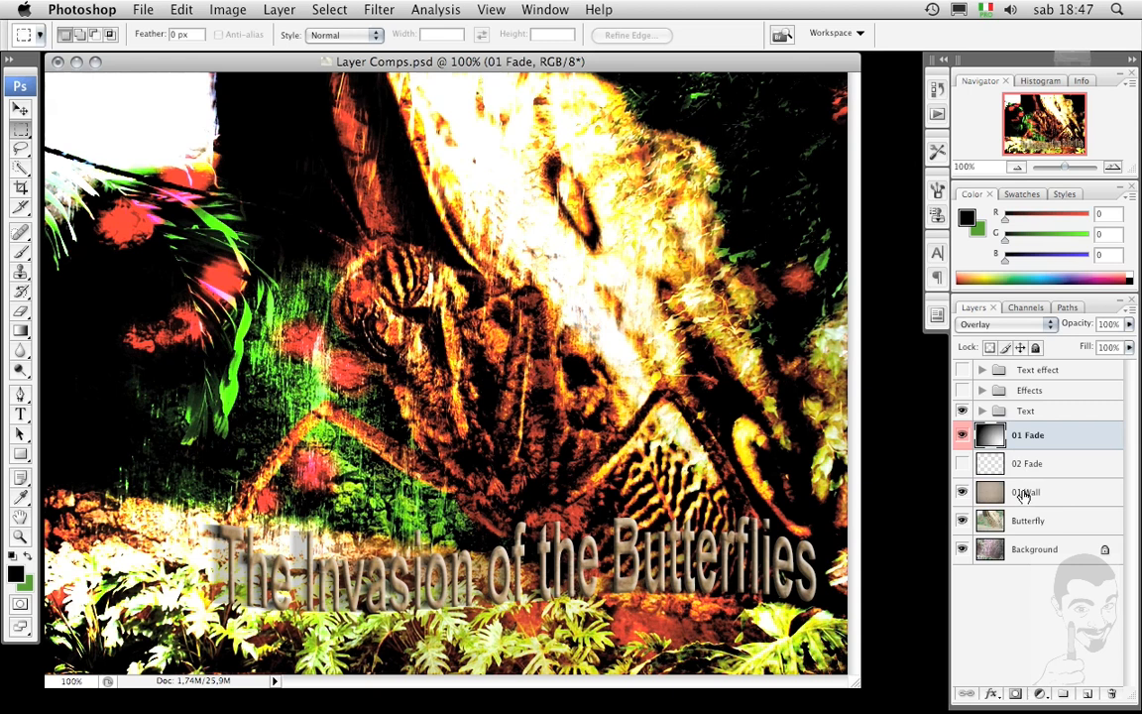
{"action": "left_click", "coordinate": [1026, 493], "text": "super"}
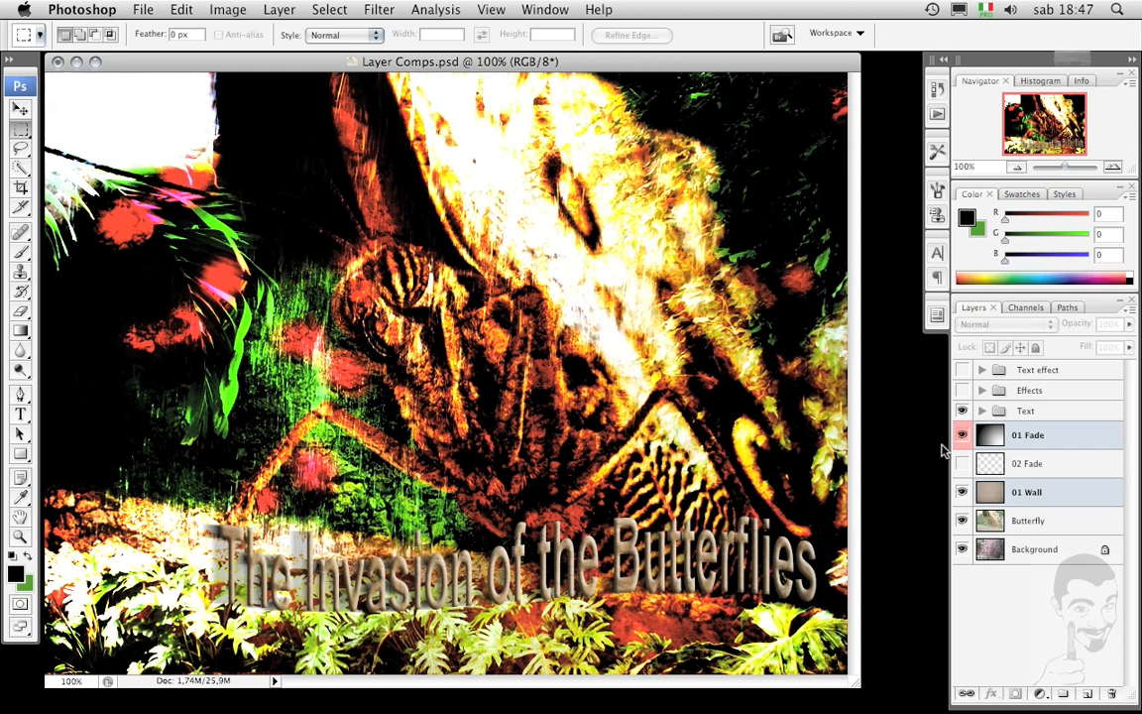
{"action": "key", "text": "super+g"}
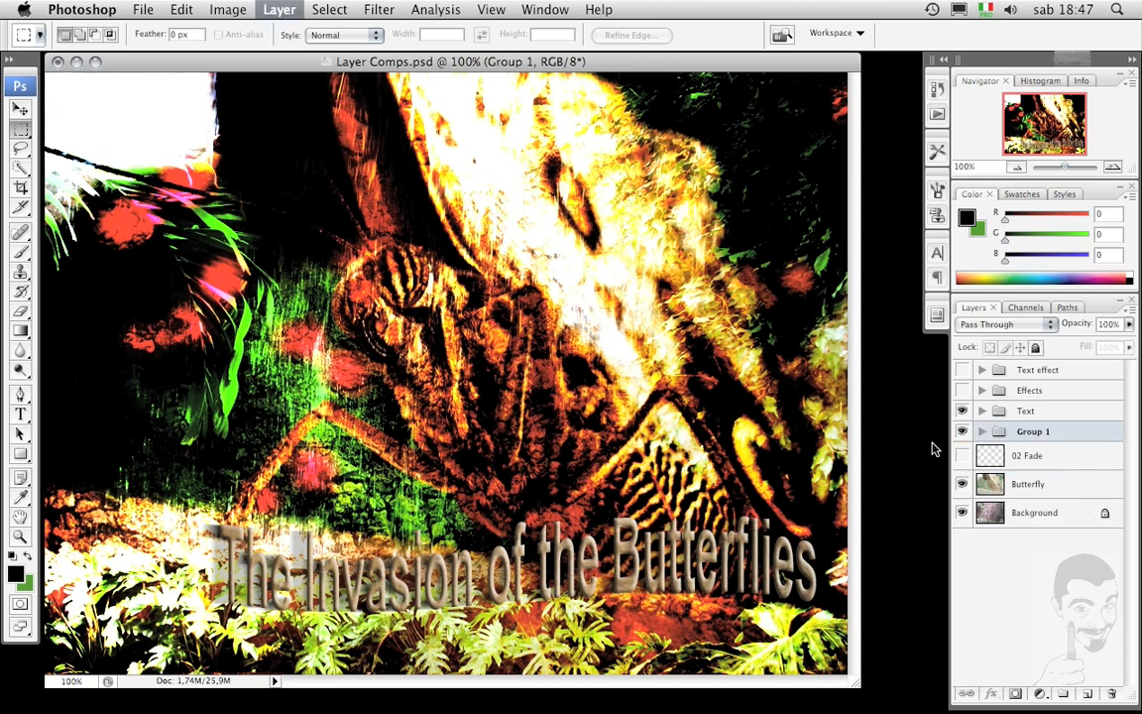
{"action": "double_click", "coordinate": [1033, 432]}
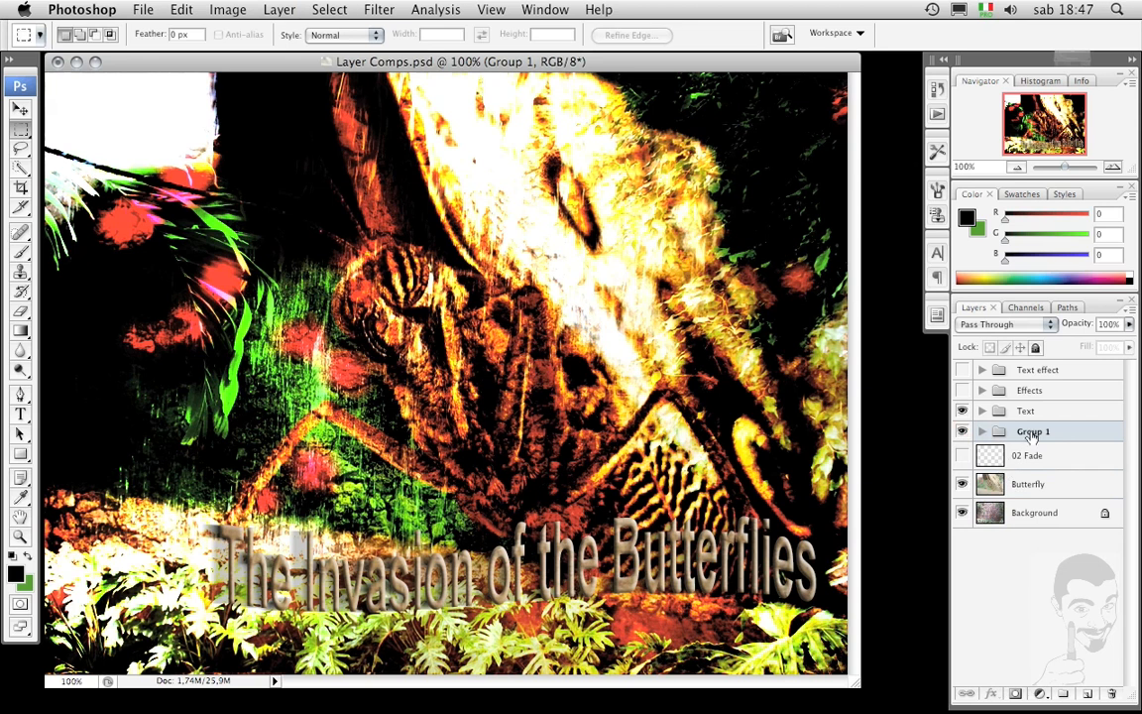
{"action": "type", "text": "01 Effects"}
{"action": "key", "text": "Return"}
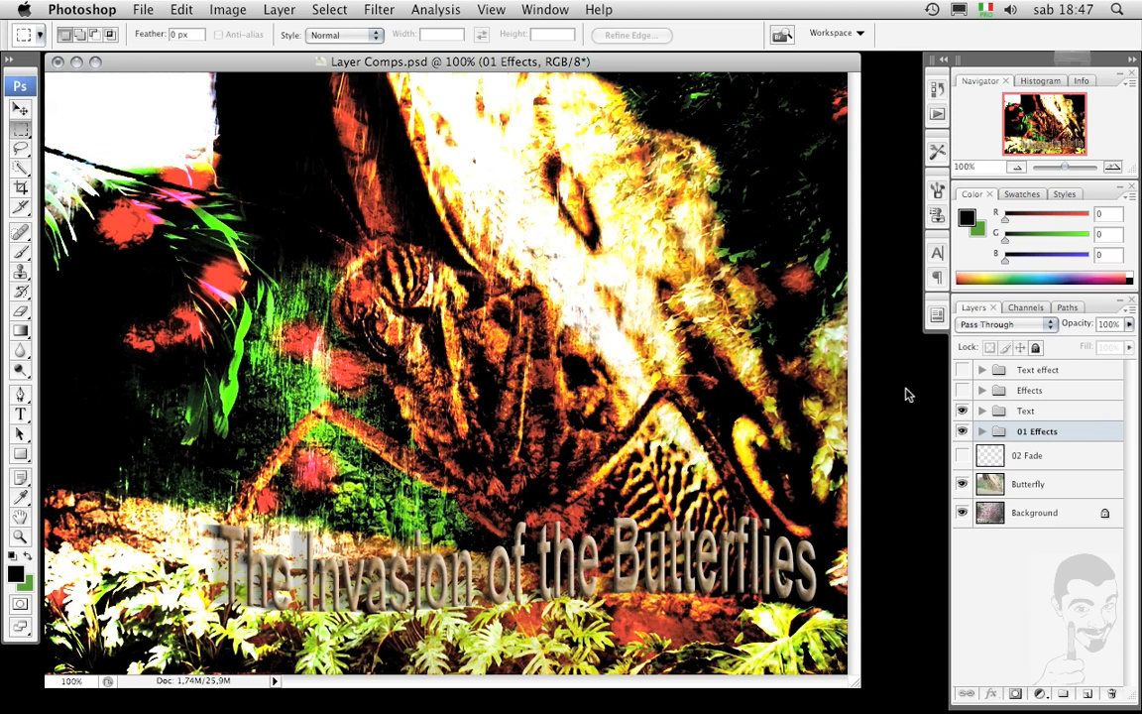
- Open Wall_02.jpg, copy its image into Layer Comps.psd directly above the Butterfly layer, and close the source file
{"action": "left_click", "coordinate": [1009, 483]}
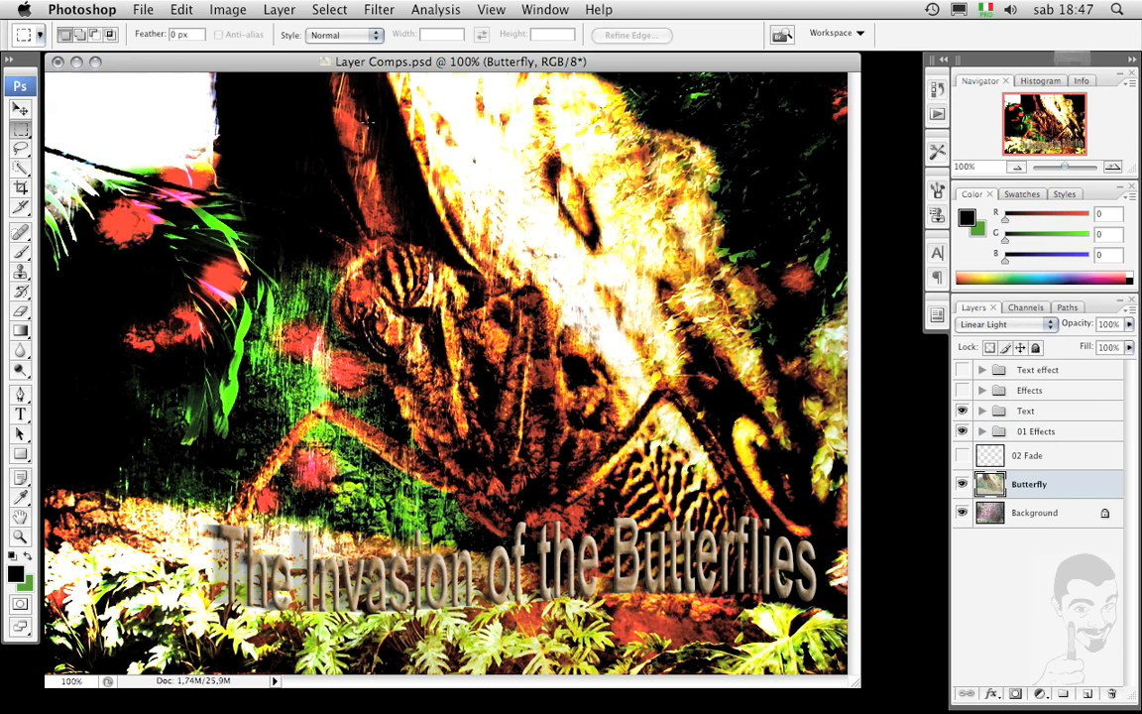
{"action": "left_click", "coordinate": [141, 12]}
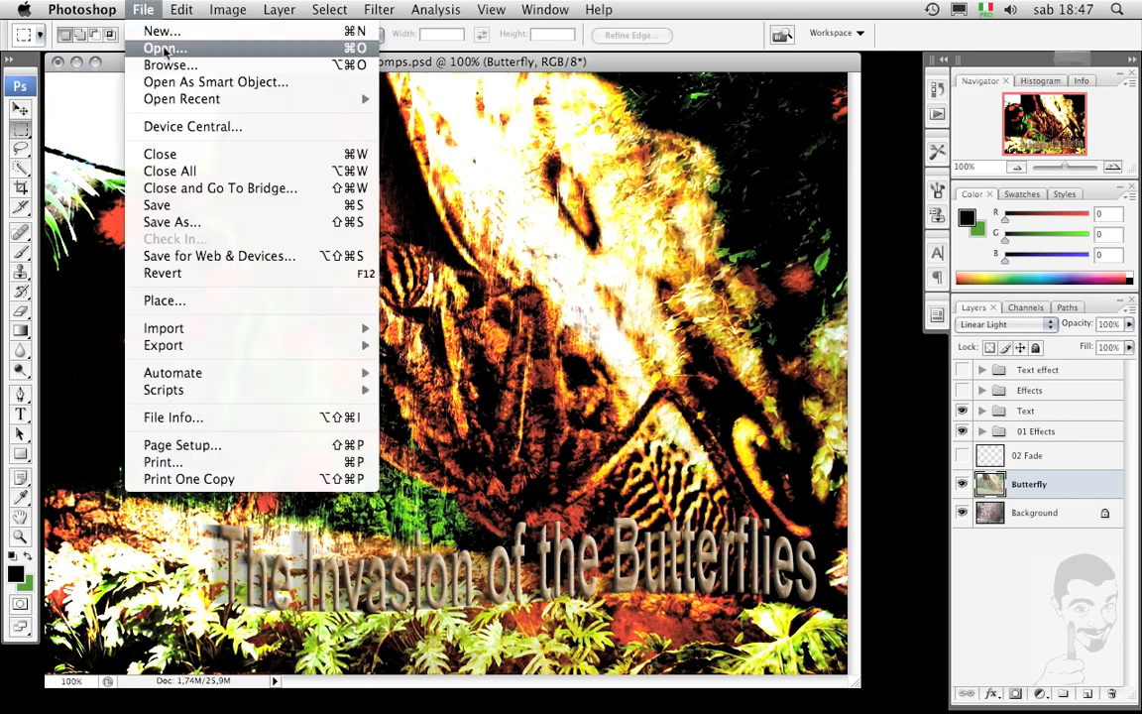
{"action": "left_click", "coordinate": [149, 47]}
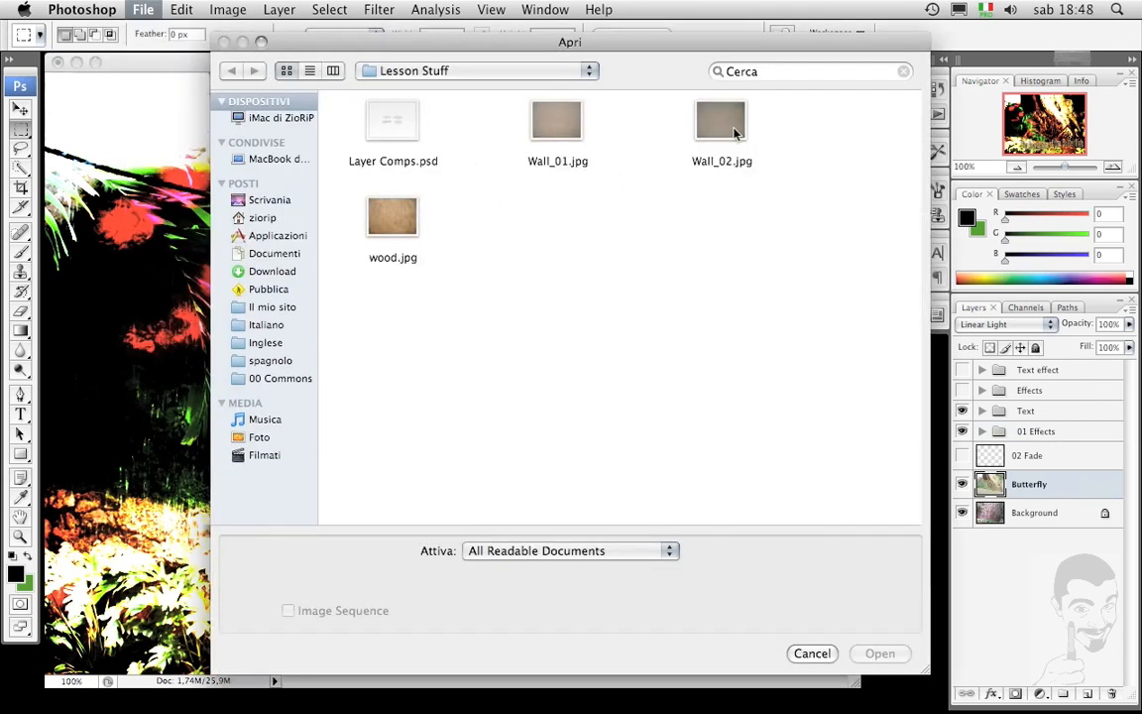
{"action": "left_click", "coordinate": [722, 139]}
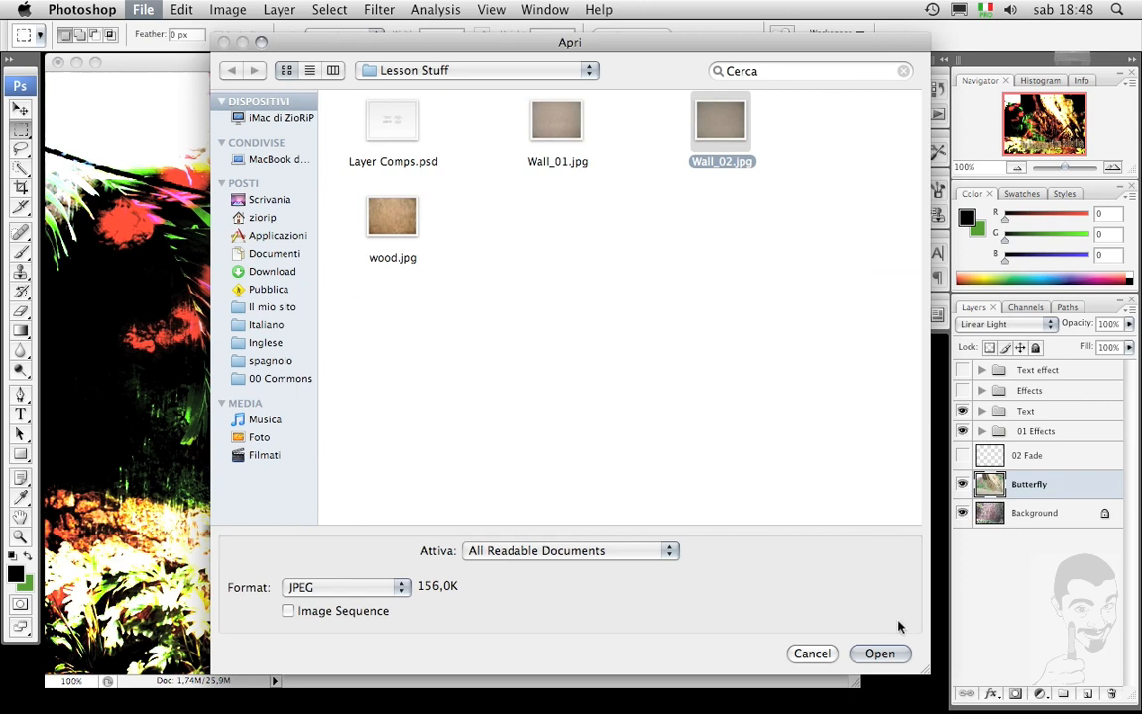
{"action": "left_click", "coordinate": [879, 653]}
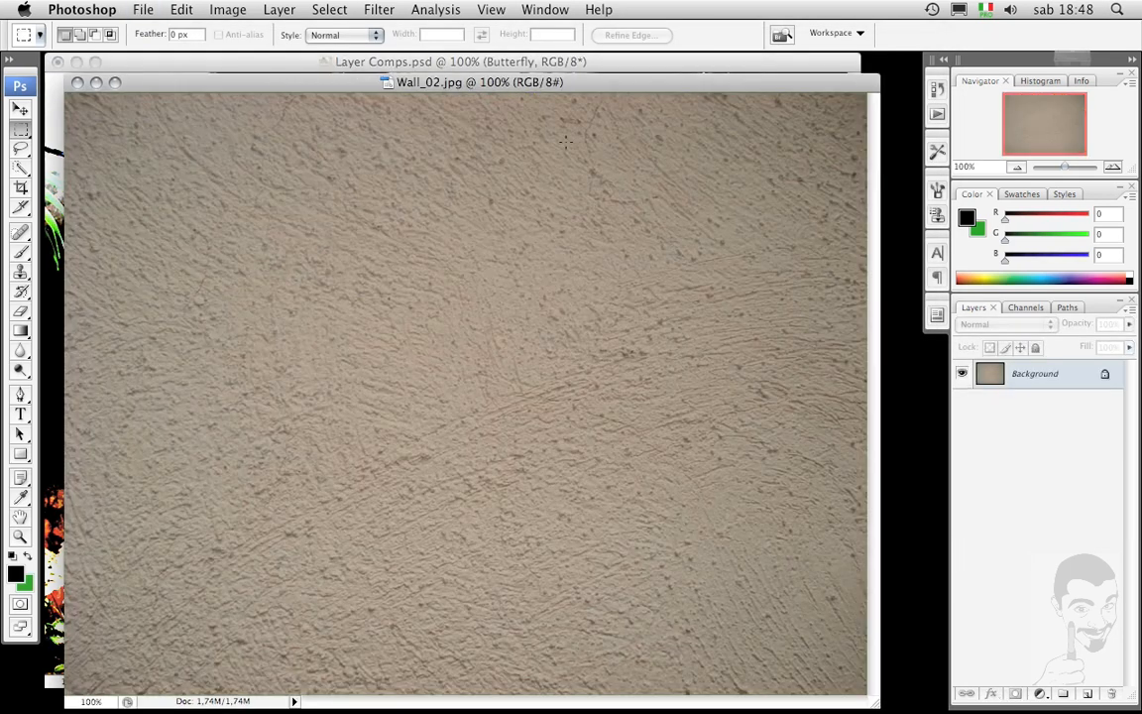
{"action": "left_click_drag", "start_coordinate": [583, 90], "coordinate": [773, 441]}
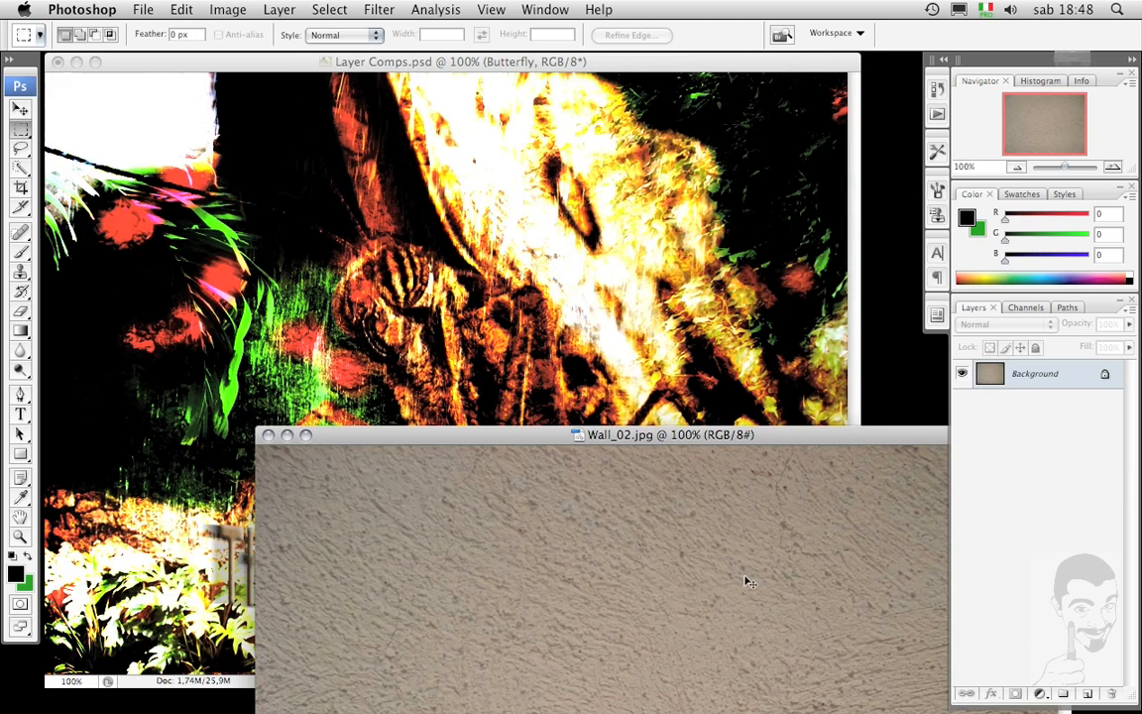
{"action": "left_click_drag", "start_coordinate": [745, 579], "coordinate": [603, 306]}
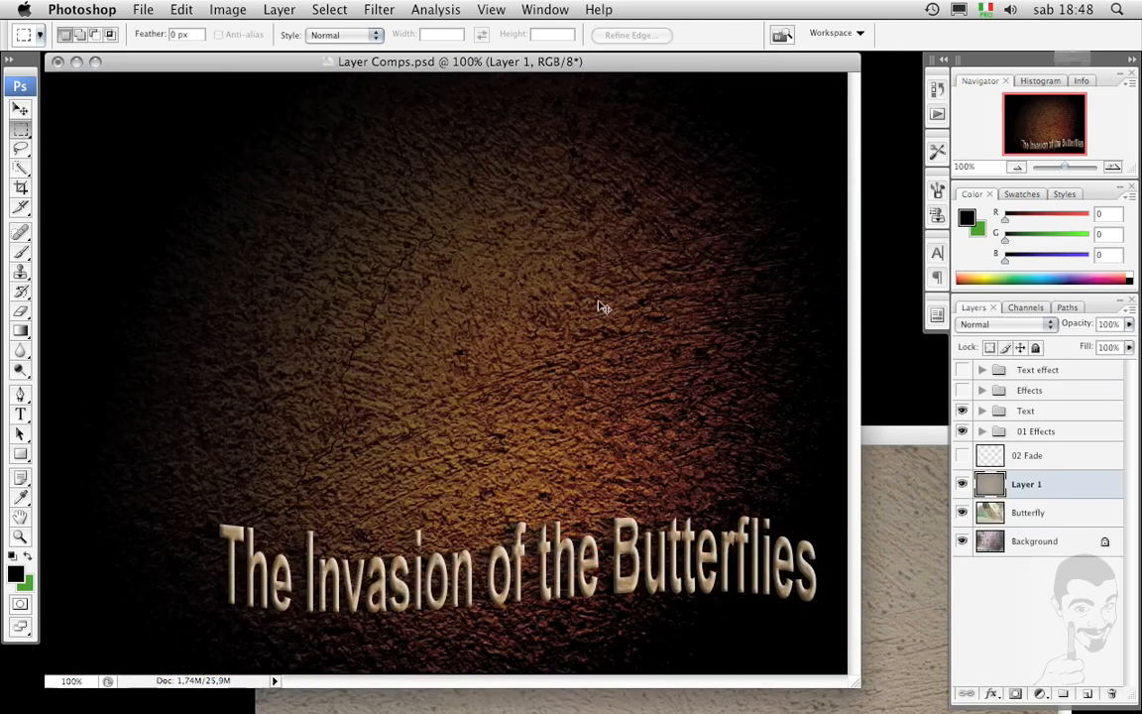
{"action": "left_click_drag", "start_coordinate": [908, 444], "coordinate": [808, 383]}
{"action": "left_click", "coordinate": [179, 371]}
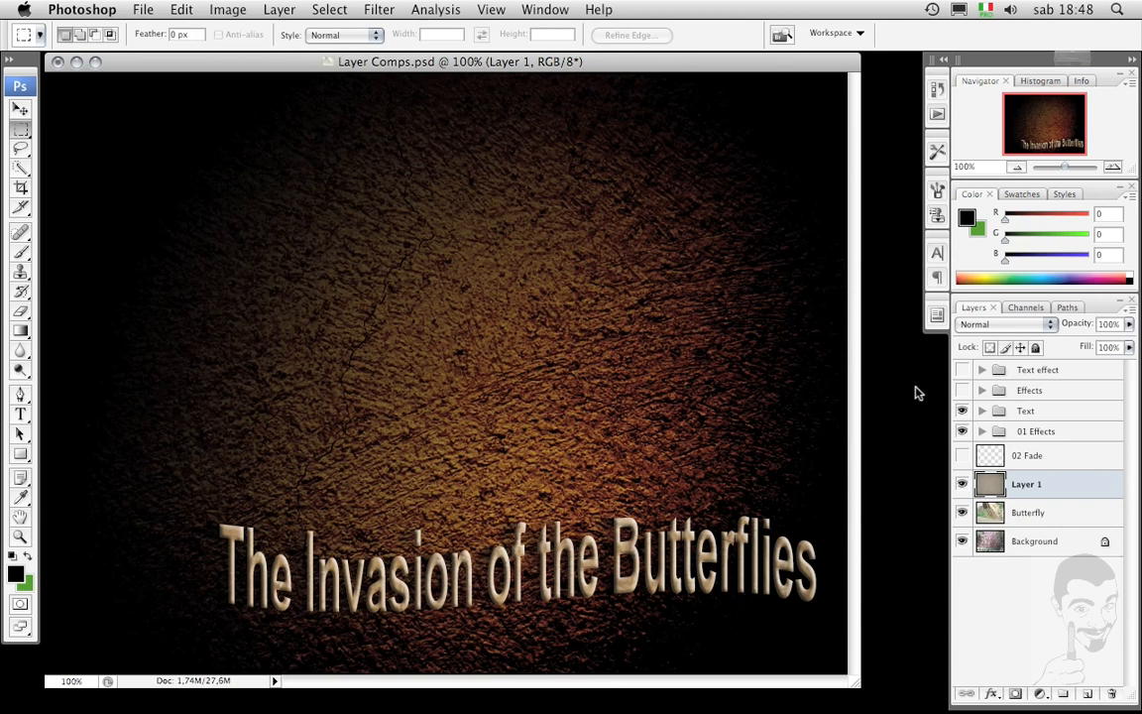
- Hide the 01 Effects group and rename the new wall layer as 02 Wall
{"action": "left_click", "coordinate": [962, 431]}
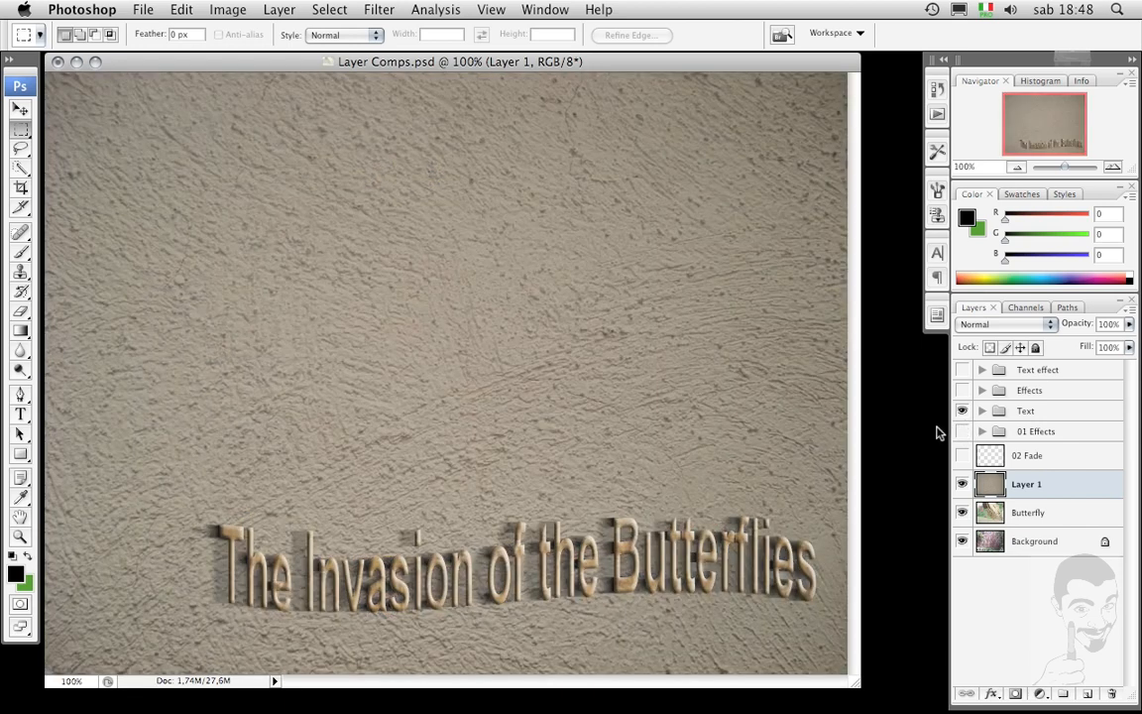
{"action": "double_click", "coordinate": [1027, 484]}
{"action": "type", "text": "02 Wall"}
{"action": "key", "text": "Return"}
- Set the 02 Wall layer's blend mode to Hue
{"action": "left_click", "coordinate": [1002, 324]}
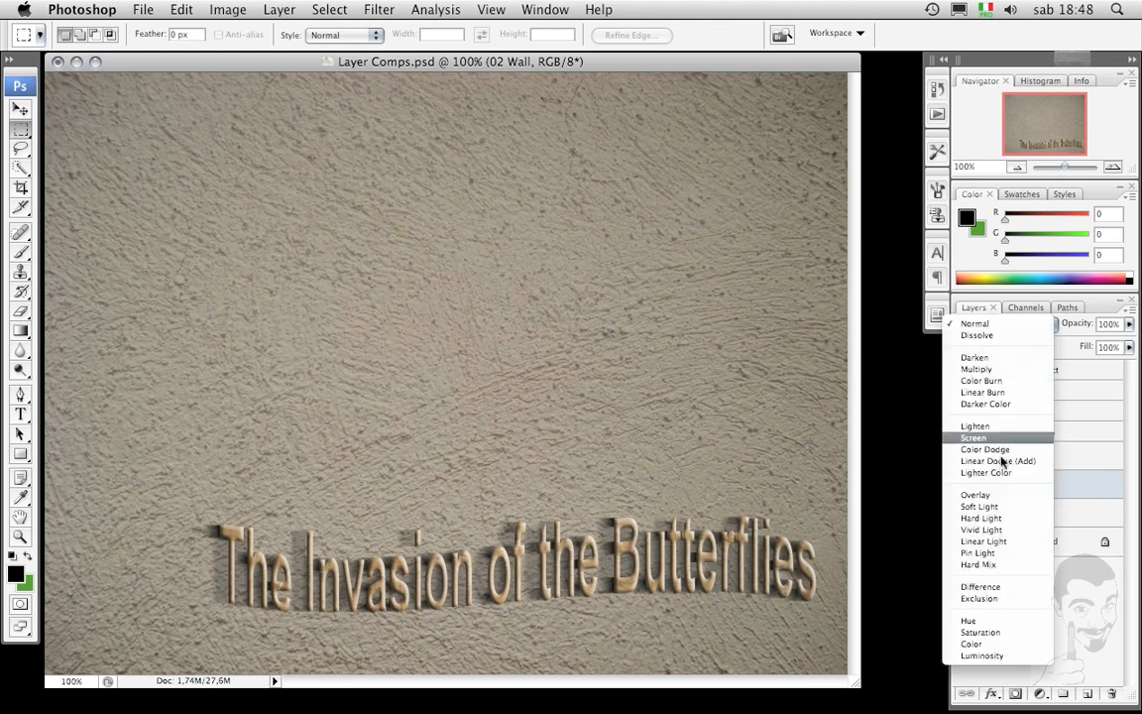
{"action": "left_click", "coordinate": [969, 620]}
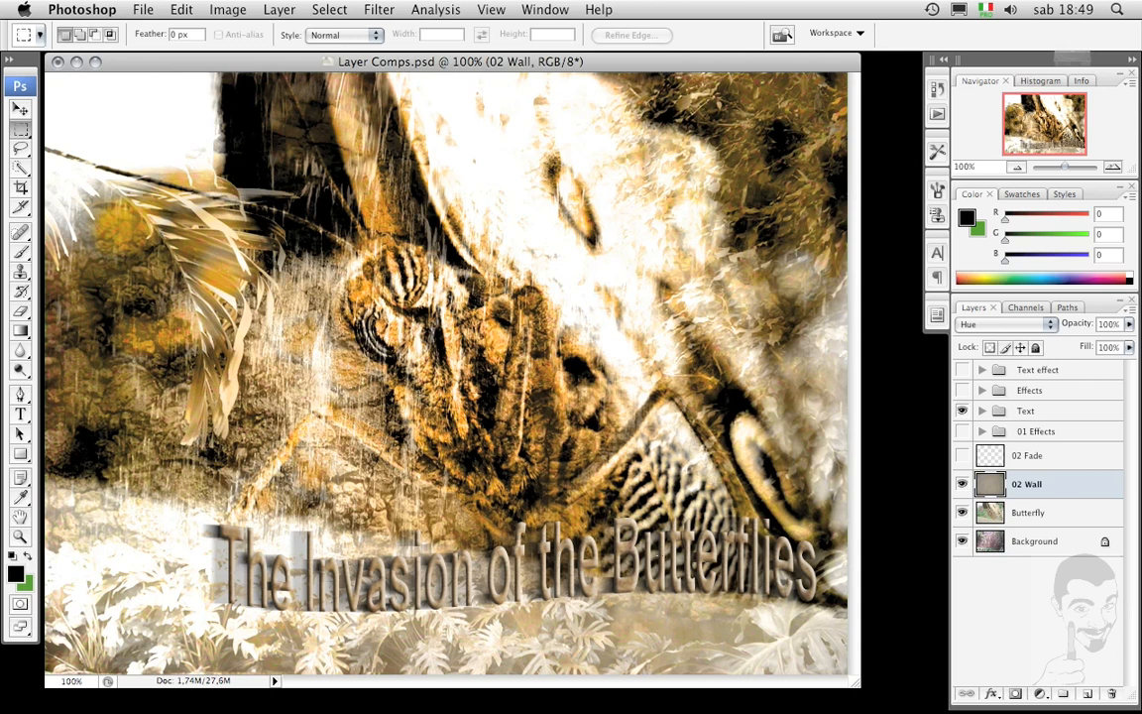
- With the Text group hidden, fill the 02 Fade layer with a diagonal white-to-black diamond gradient and set its blend mode to Overlay
{"action": "left_click", "coordinate": [962, 410]}
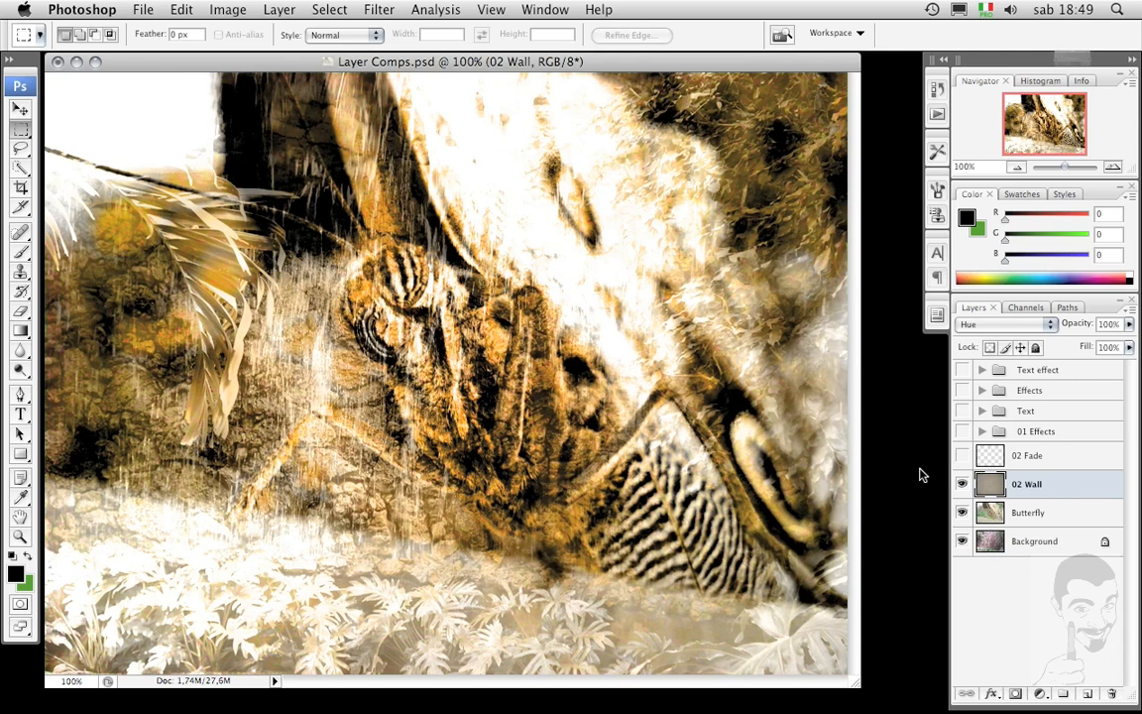
{"action": "key", "text": "g"}
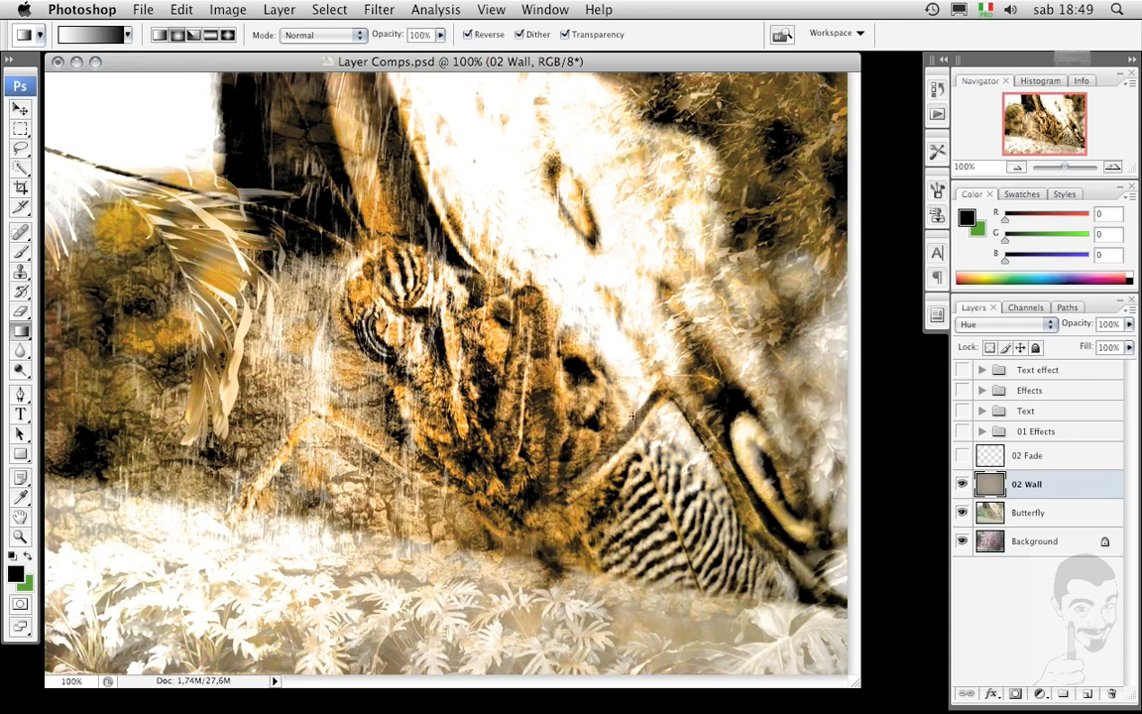
{"action": "left_click", "coordinate": [229, 37]}
{"action": "left_click", "coordinate": [468, 35]}
{"action": "left_click", "coordinate": [999, 458]}
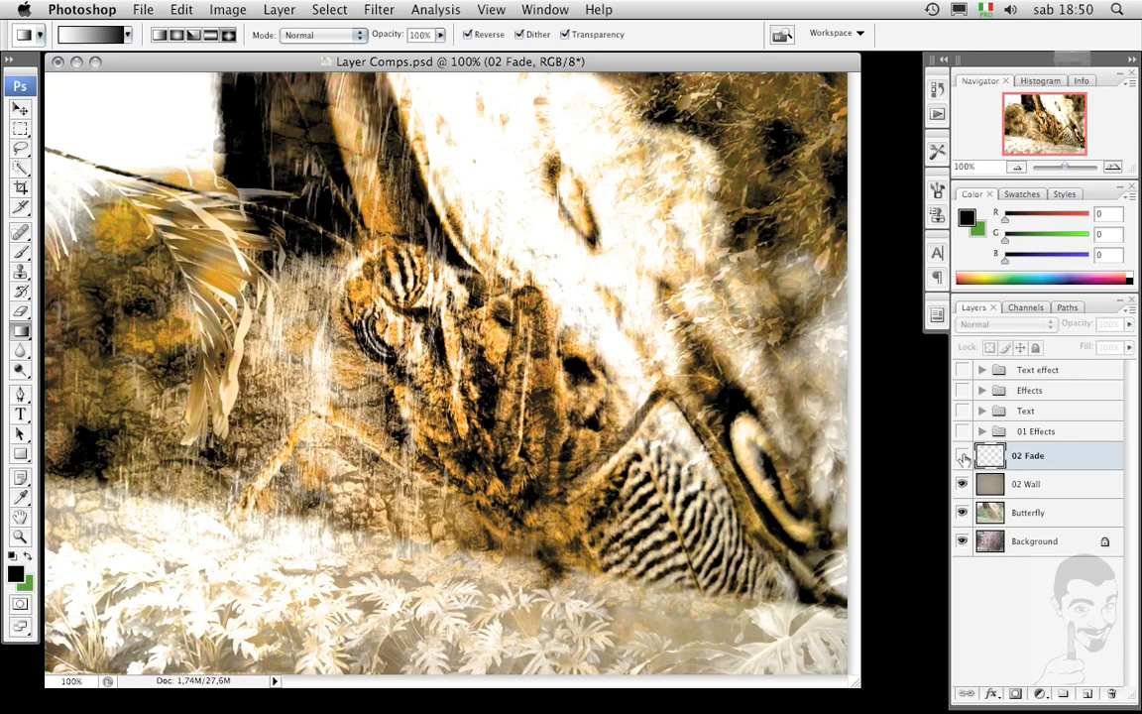
{"action": "left_click", "coordinate": [963, 456]}
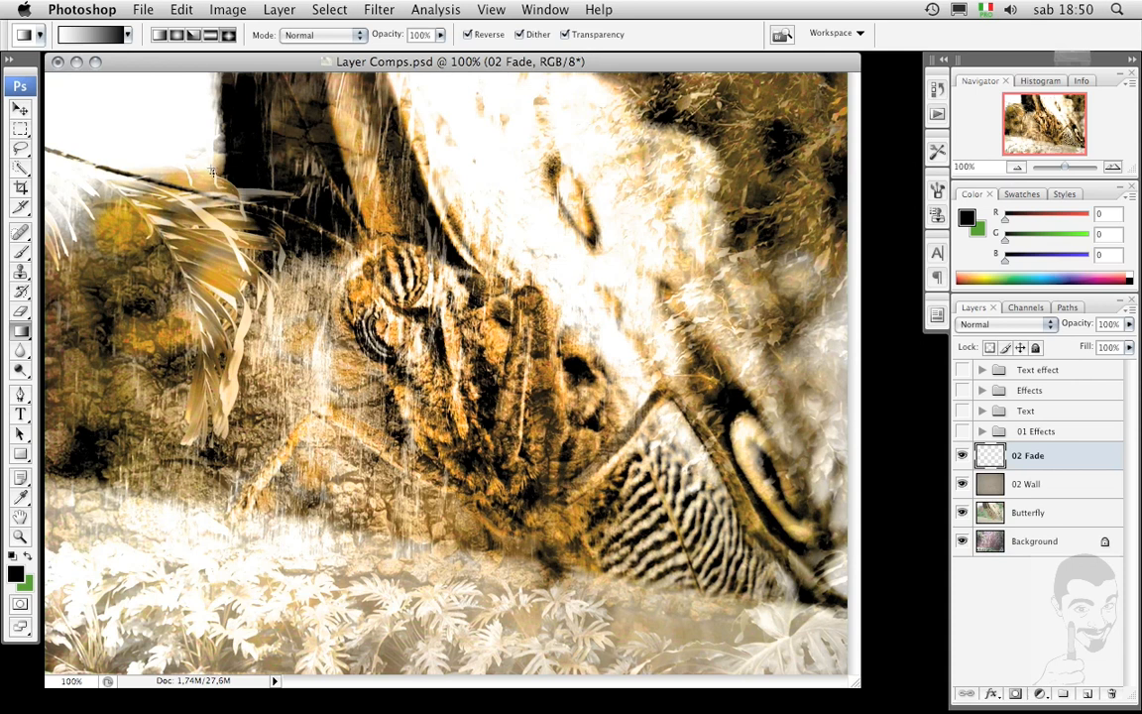
{"action": "left_click_drag", "start_coordinate": [211, 171], "coordinate": [775, 601]}
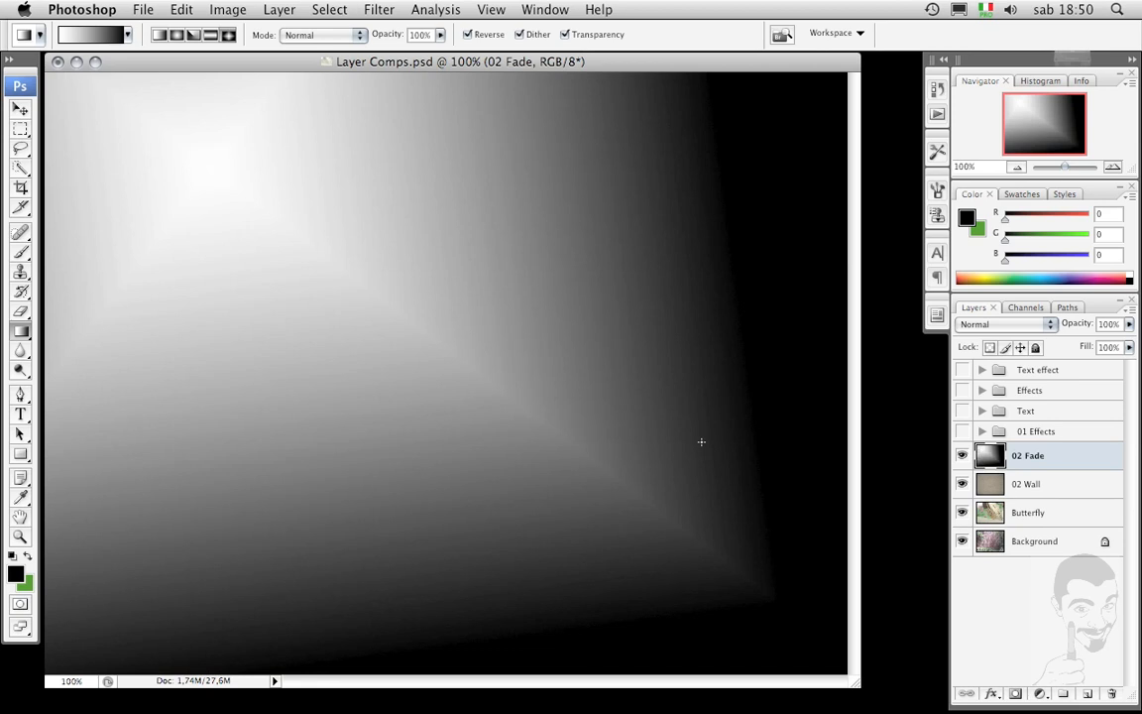
{"action": "left_click", "coordinate": [1012, 323]}
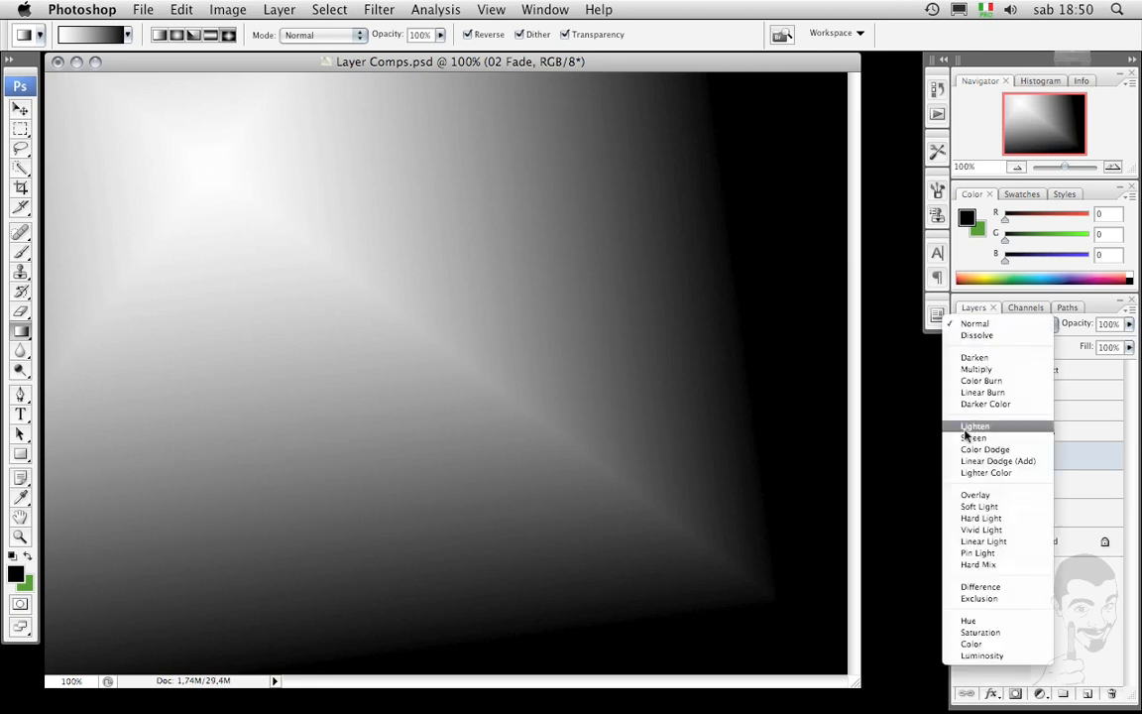
{"action": "left_click", "coordinate": [965, 497]}
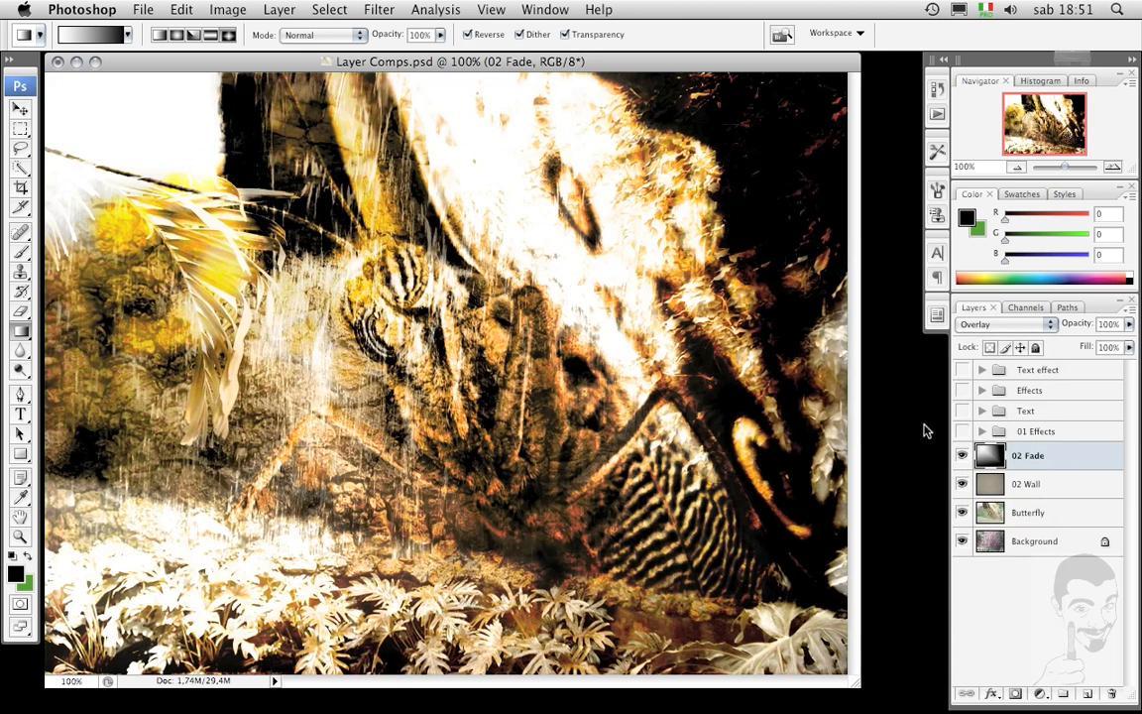
- Check the Hue/Saturation settings of the blue adjustment layer in the Text effect group without changing them
{"action": "left_click", "coordinate": [981, 370]}
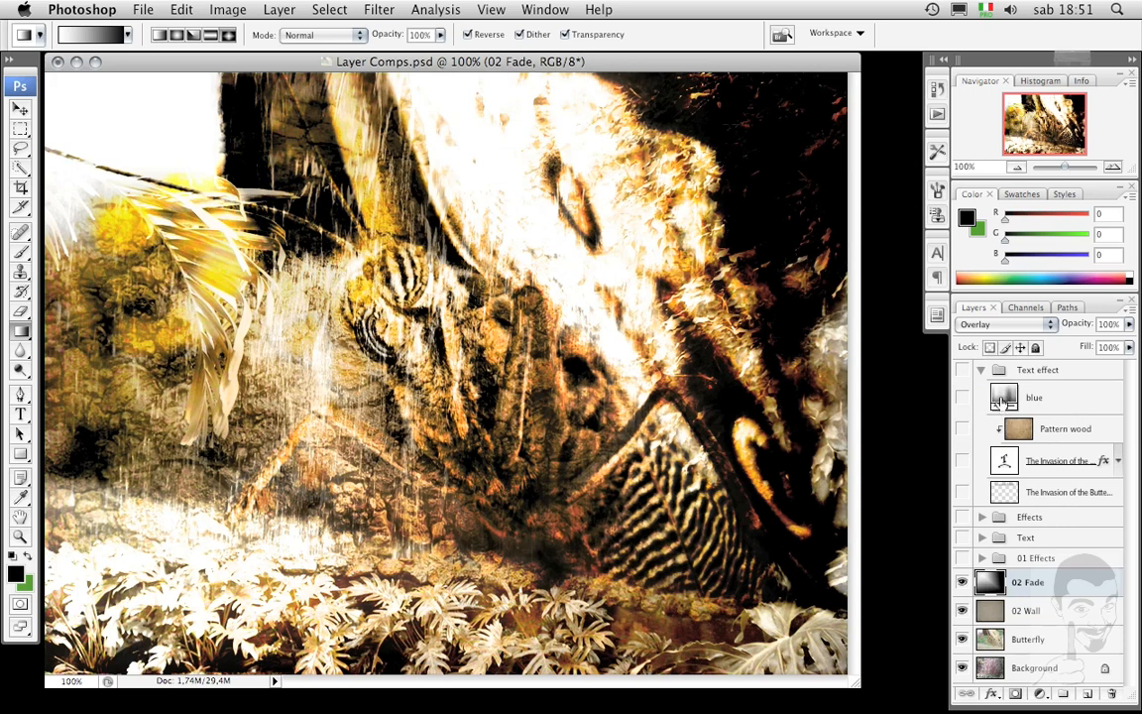
{"action": "double_click", "coordinate": [1005, 397]}
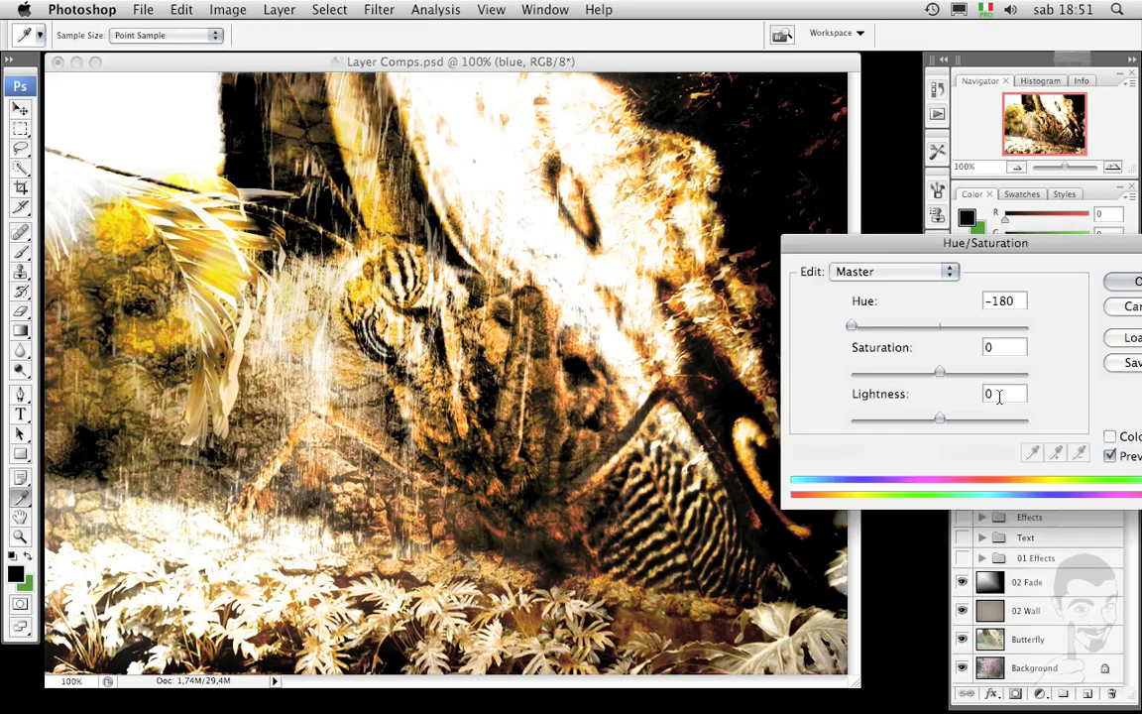
{"action": "left_click_drag", "start_coordinate": [987, 234], "coordinate": [620, 181]}
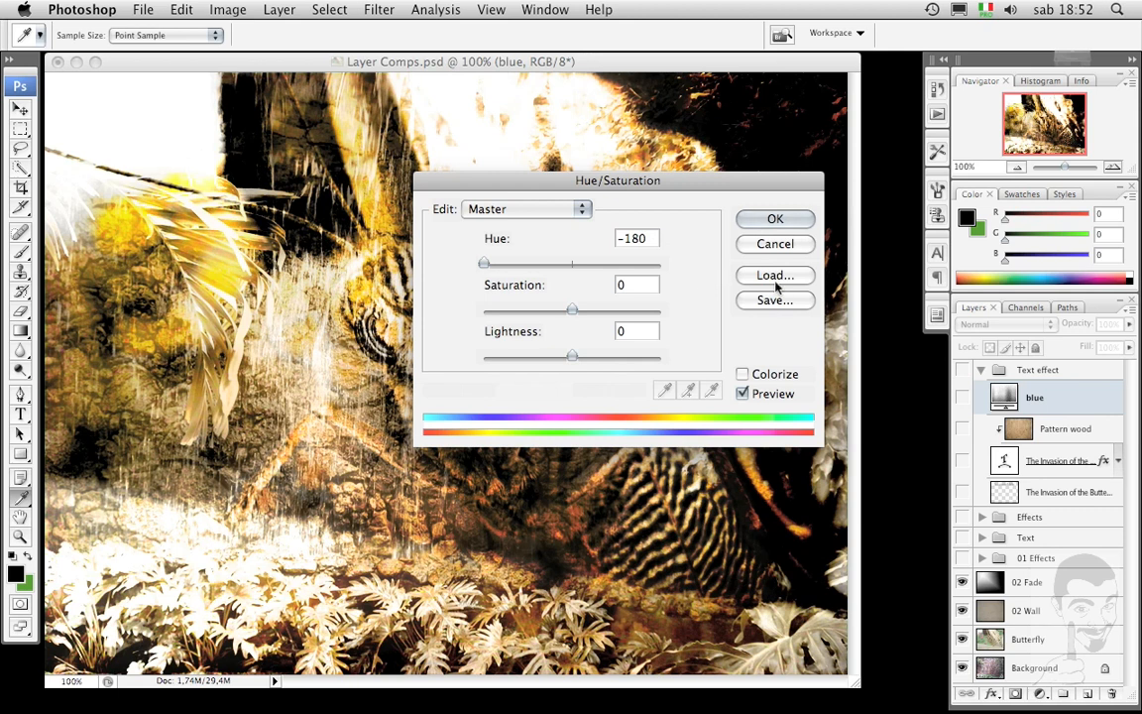
{"action": "left_click", "coordinate": [775, 246]}
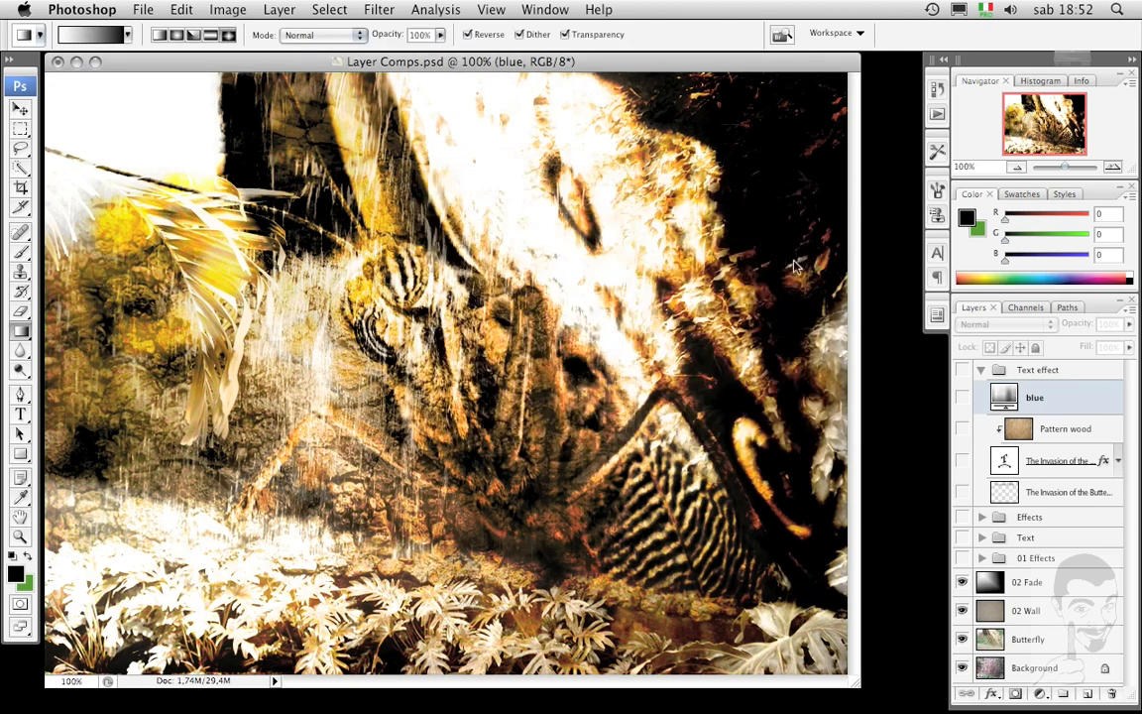
{"action": "left_click", "coordinate": [981, 371]}
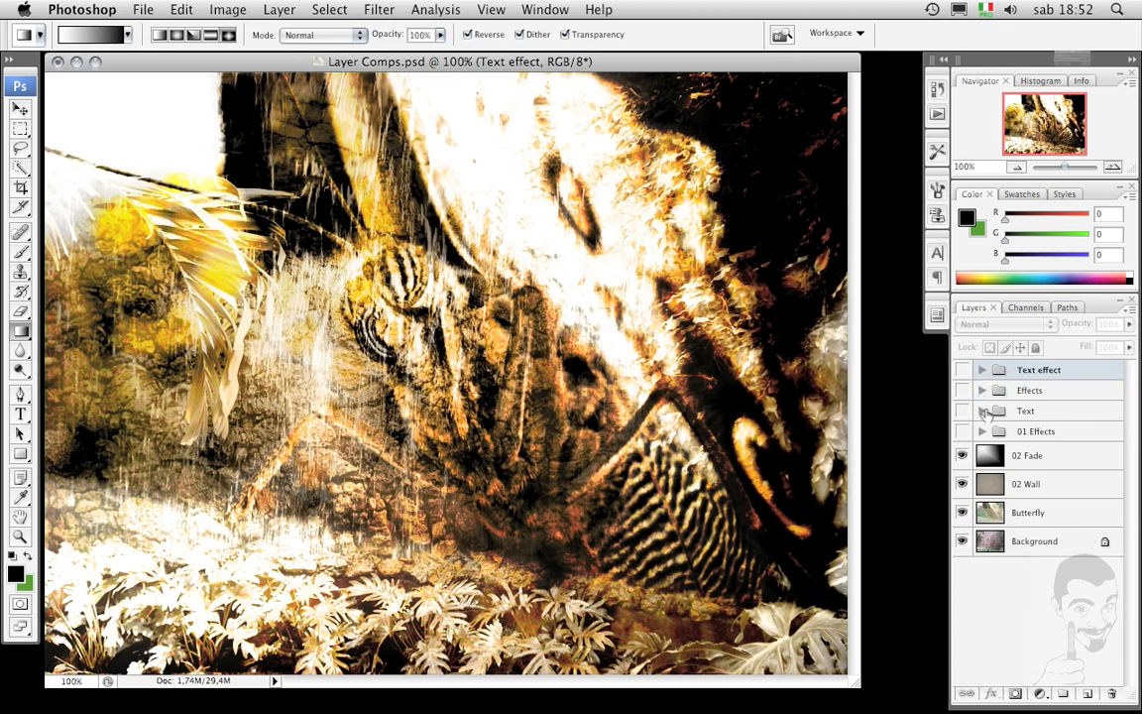
- Show the Text group and add a Hue/Saturation adjustment layer with Hue -180 above its Pattern layer
{"action": "left_click", "coordinate": [981, 411]}
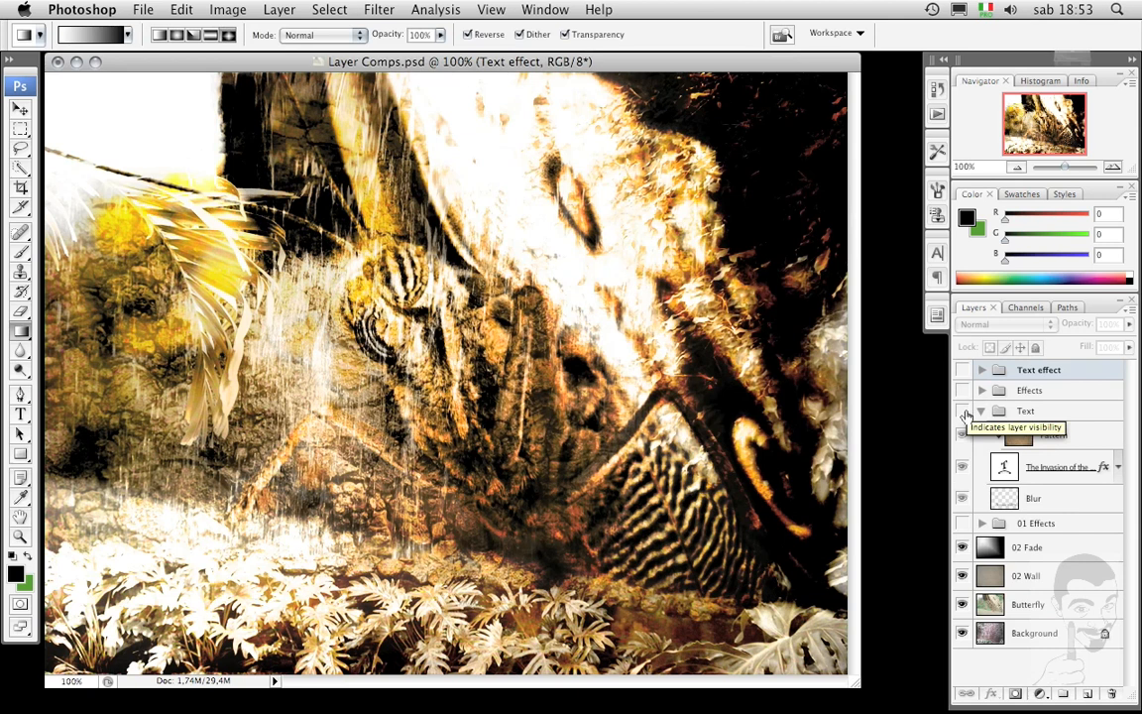
{"action": "left_click", "coordinate": [962, 411]}
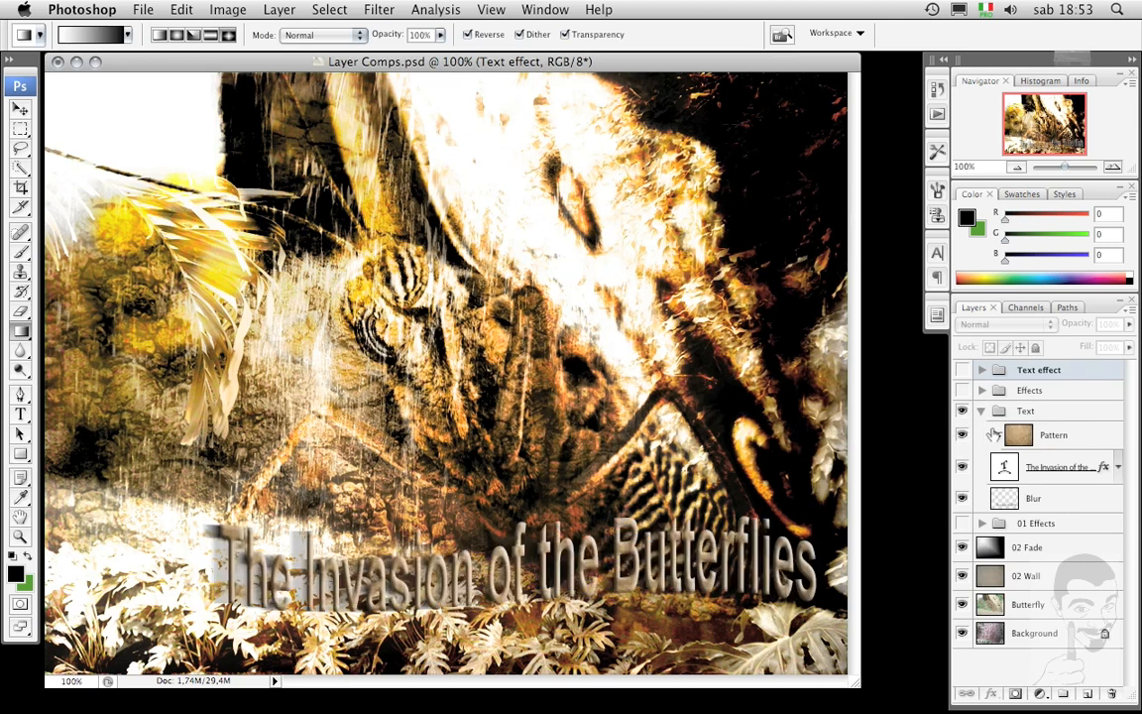
{"action": "left_click", "coordinate": [1019, 437]}
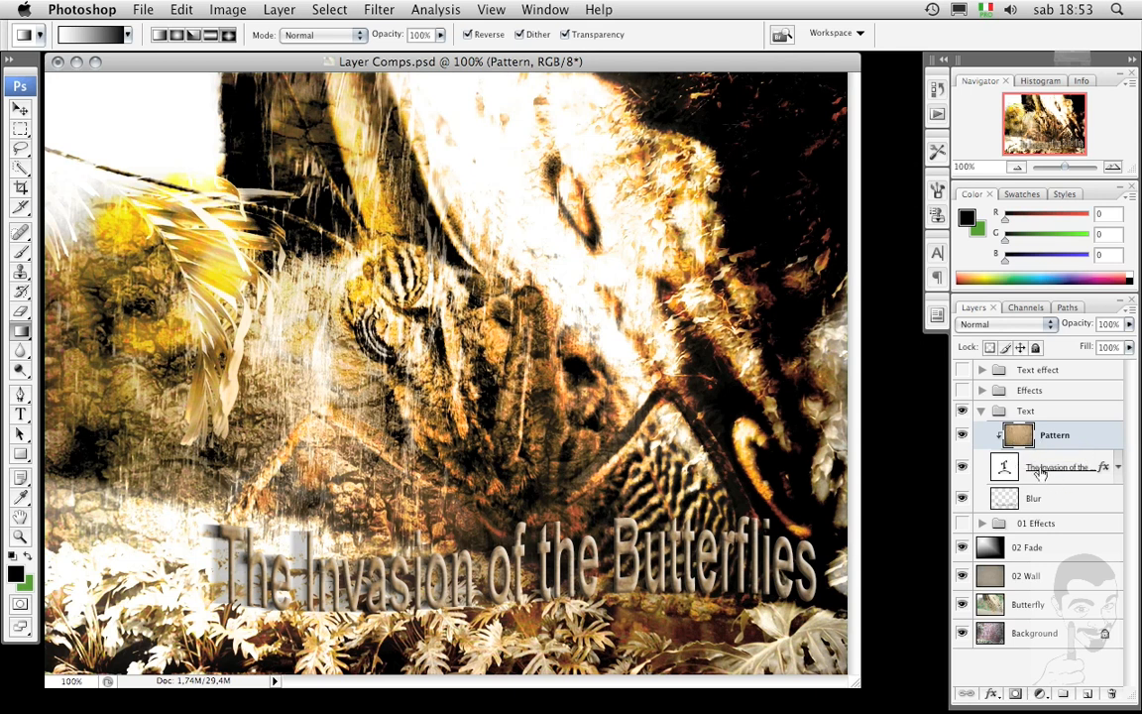
{"action": "left_click", "coordinate": [1043, 695]}
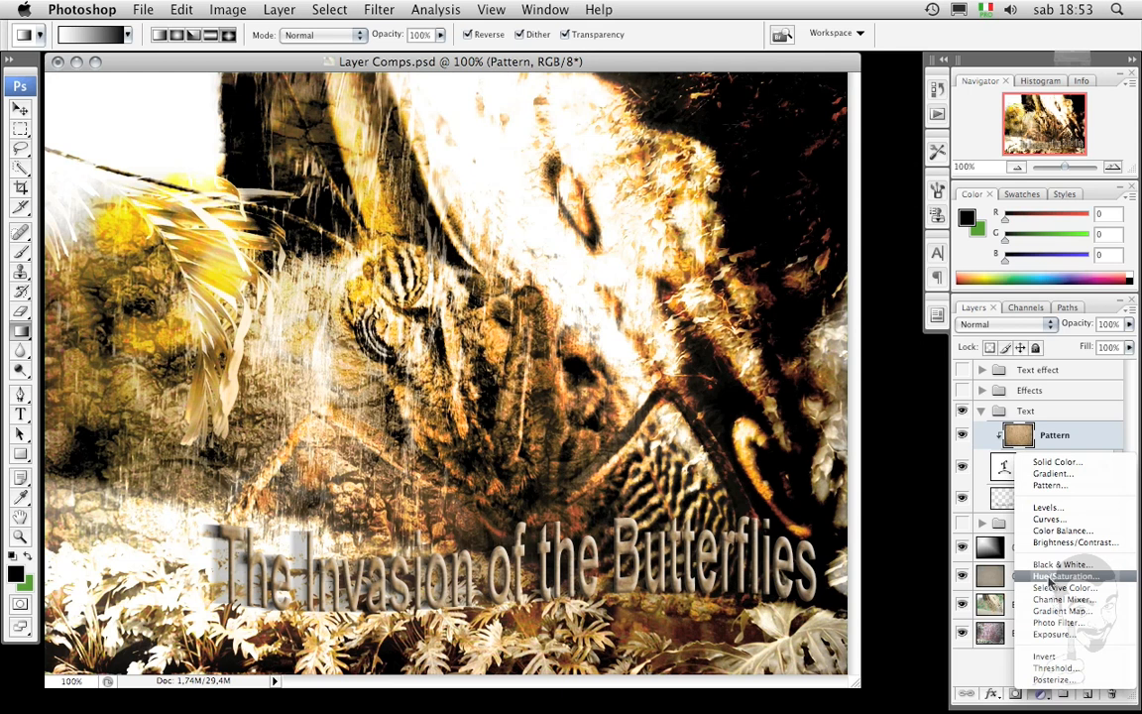
{"action": "left_click", "coordinate": [1051, 576]}
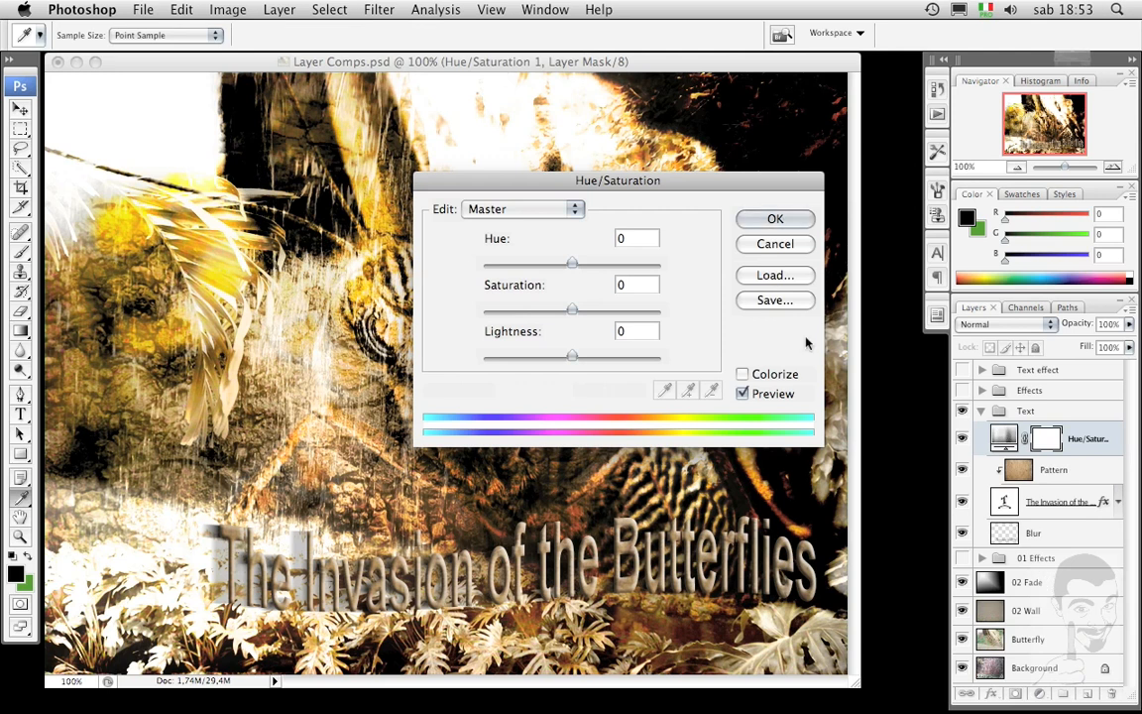
{"action": "left_click_drag", "start_coordinate": [698, 187], "coordinate": [751, 170]}
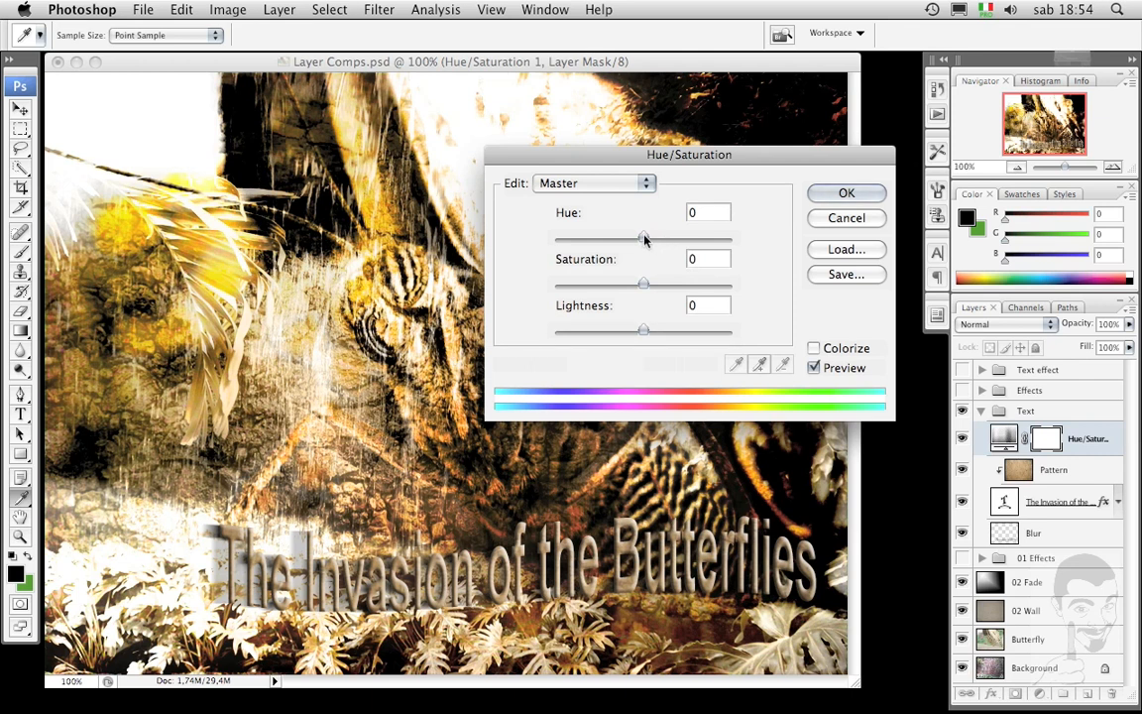
{"action": "left_click_drag", "start_coordinate": [644, 238], "coordinate": [448, 236]}
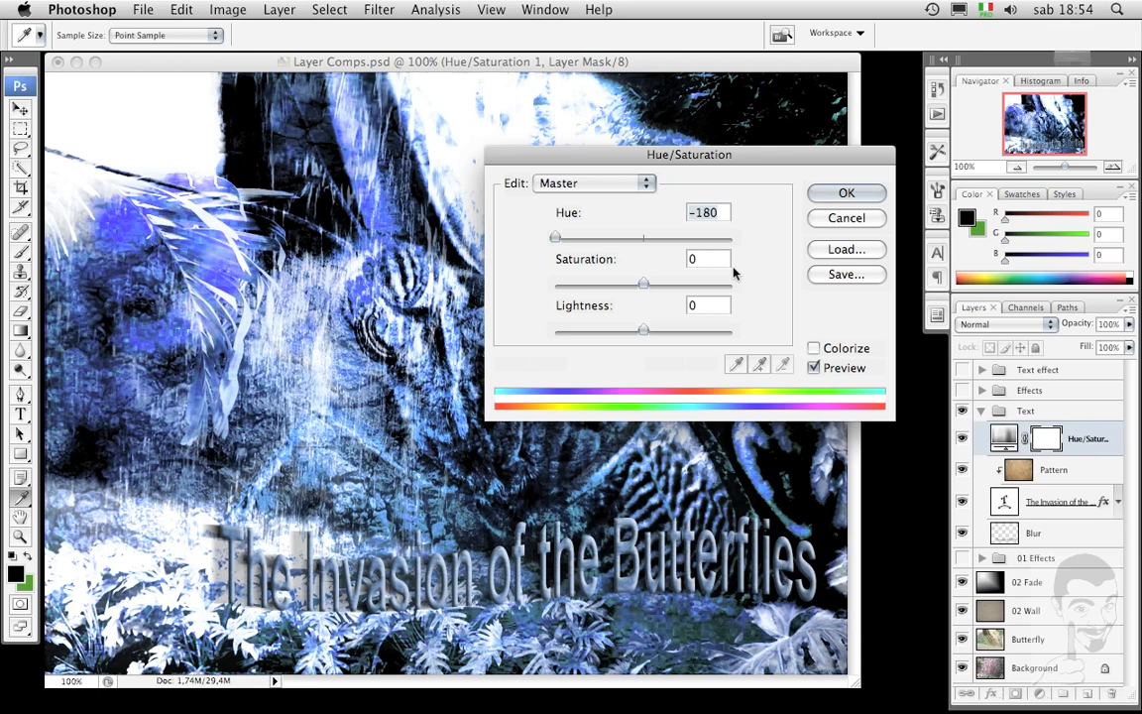
{"action": "left_click", "coordinate": [846, 193]}
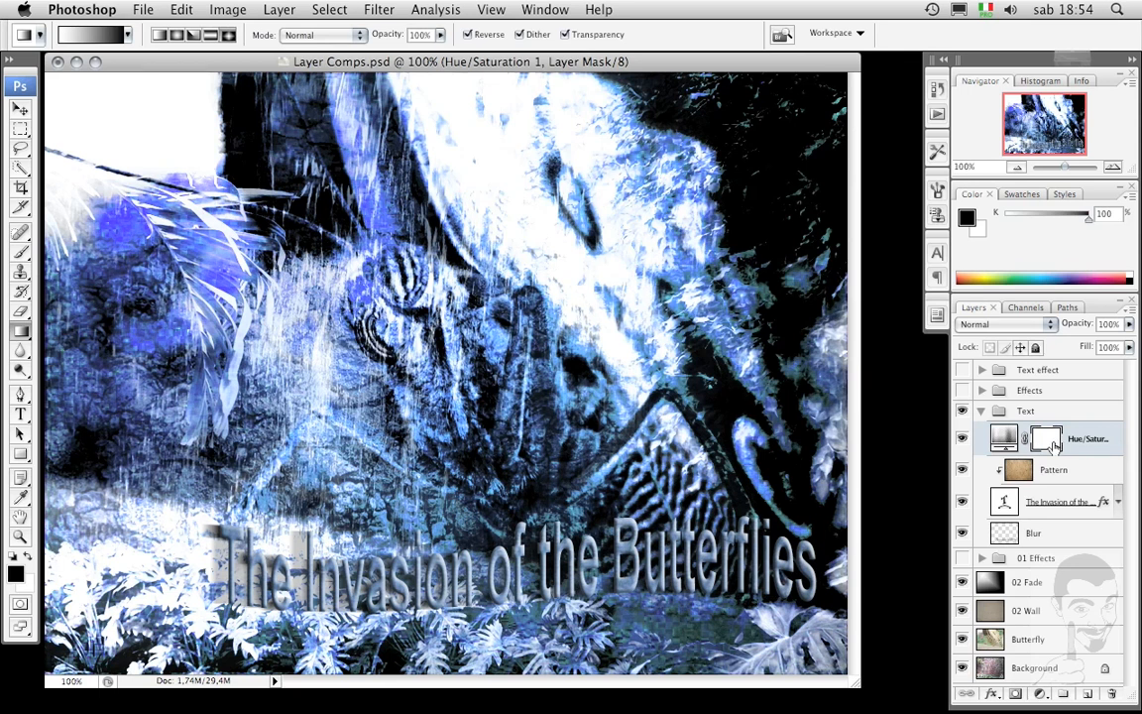
- Delete the layer mask of the Hue/Saturation adjustment layer in the Text group
{"action": "left_click_drag", "start_coordinate": [1053, 443], "coordinate": [1115, 693]}
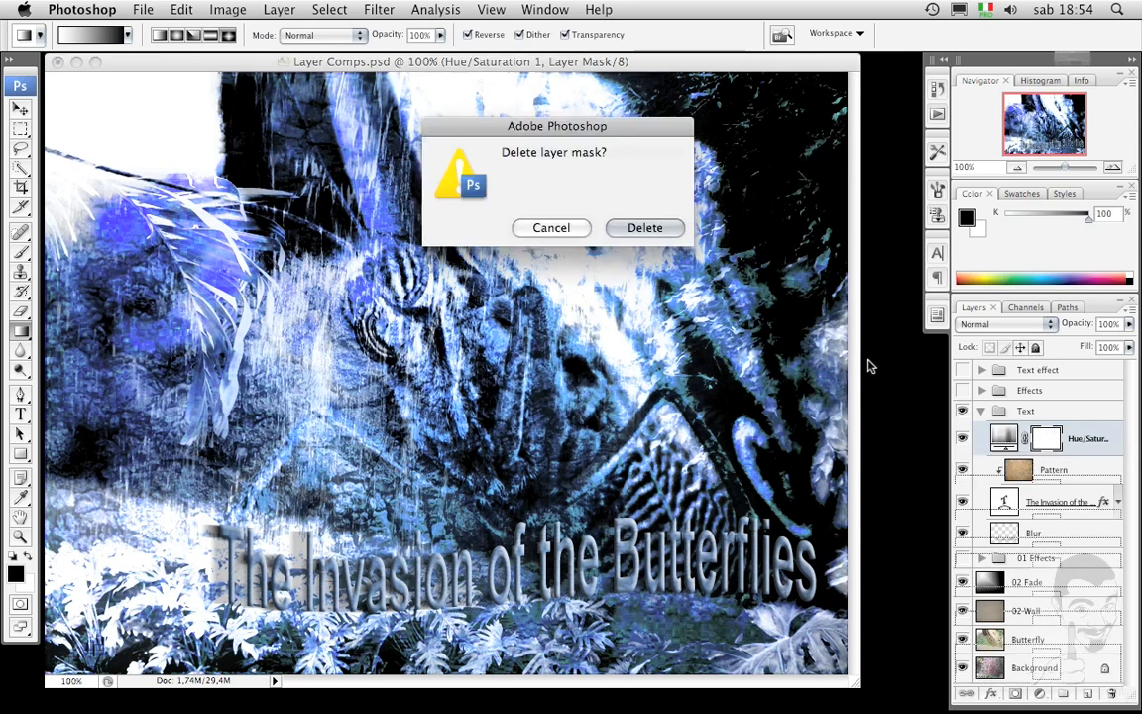
{"action": "left_click", "coordinate": [552, 228]}
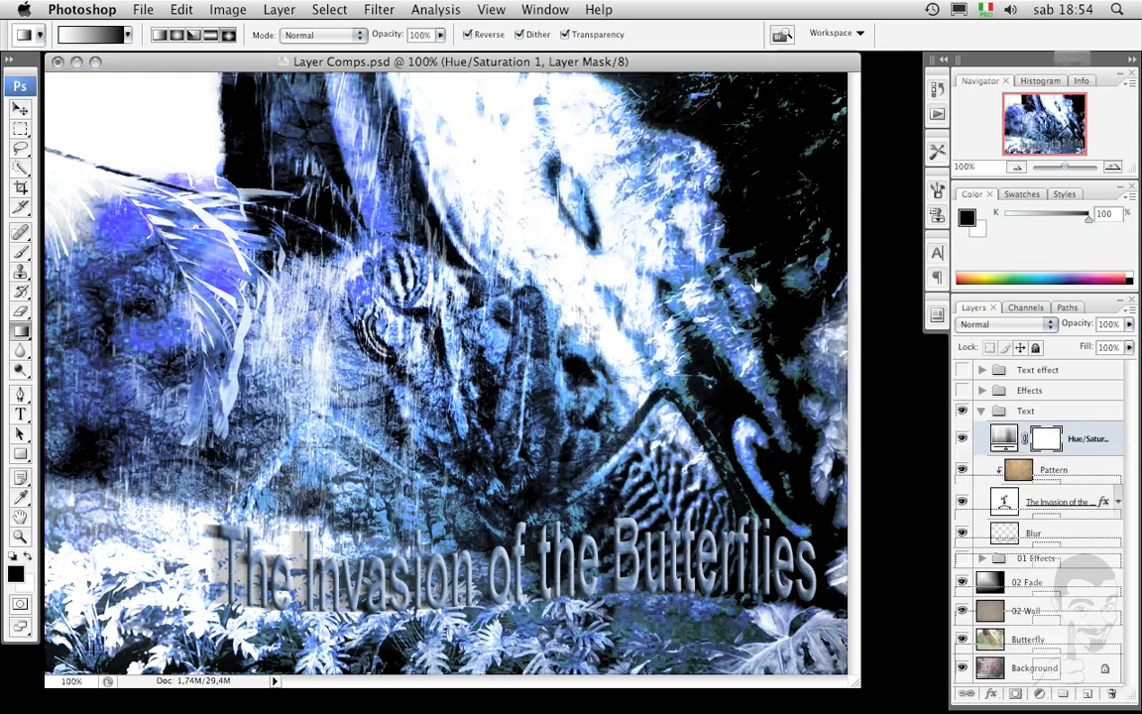
{"action": "left_click", "coordinate": [1112, 695]}
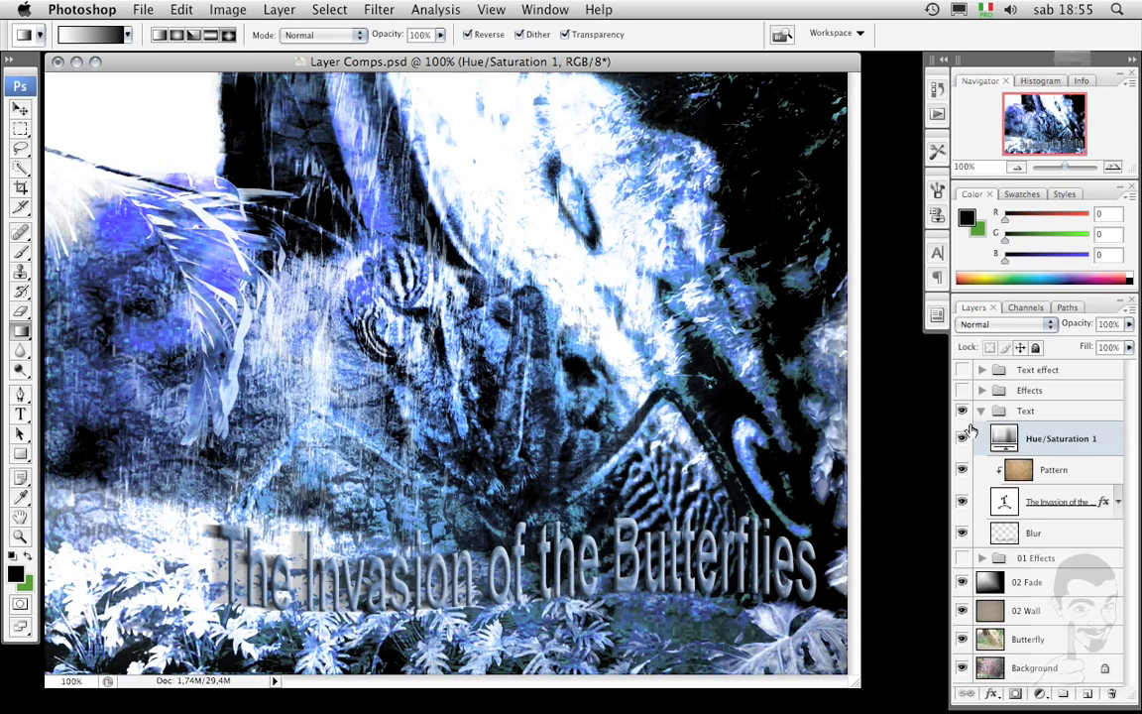
- Try clipping the Hue/Saturation adjustment layer to the title layers below it, and release the clipping
{"action": "left_click", "coordinate": [1068, 455], "text": "alt"}
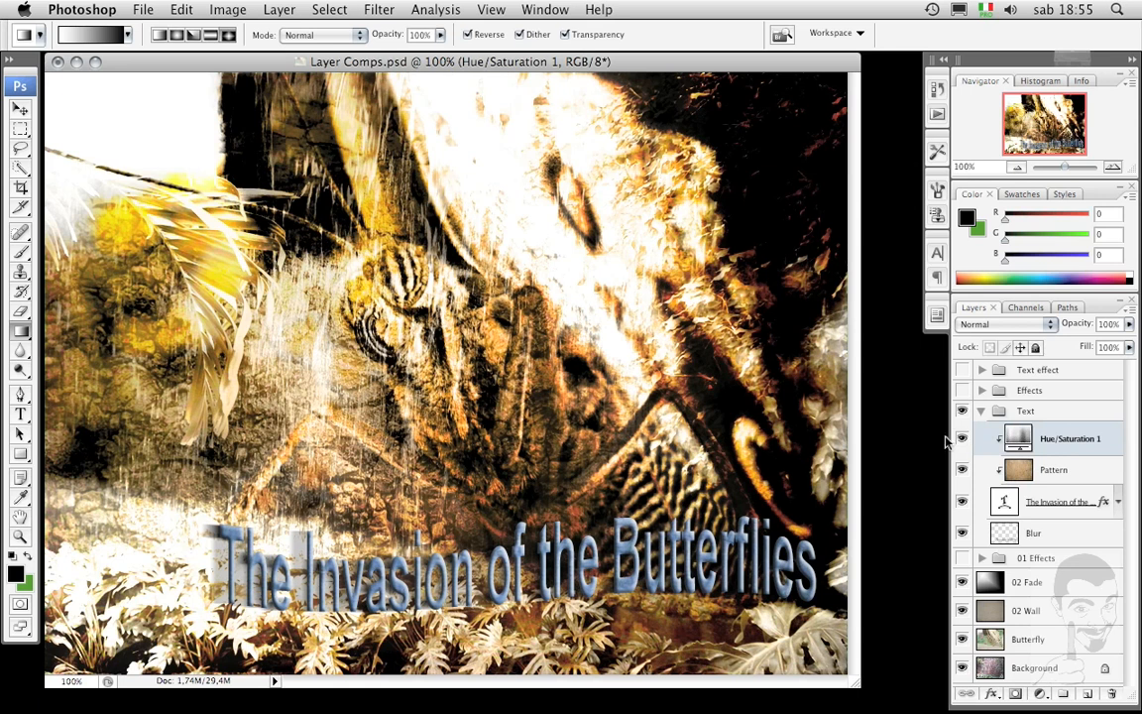
{"action": "key", "text": "super+alt+g"}
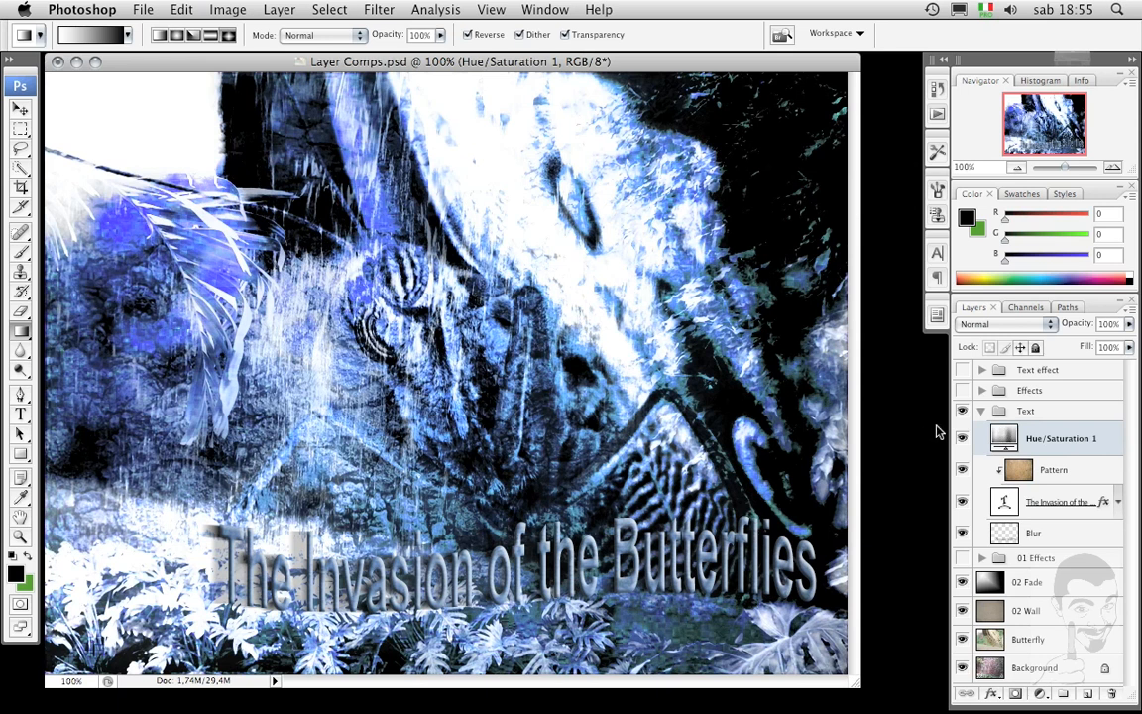
- Set the Text group's blend mode to Normal and move the title up to the upper part of the image
{"action": "left_click", "coordinate": [1030, 412]}
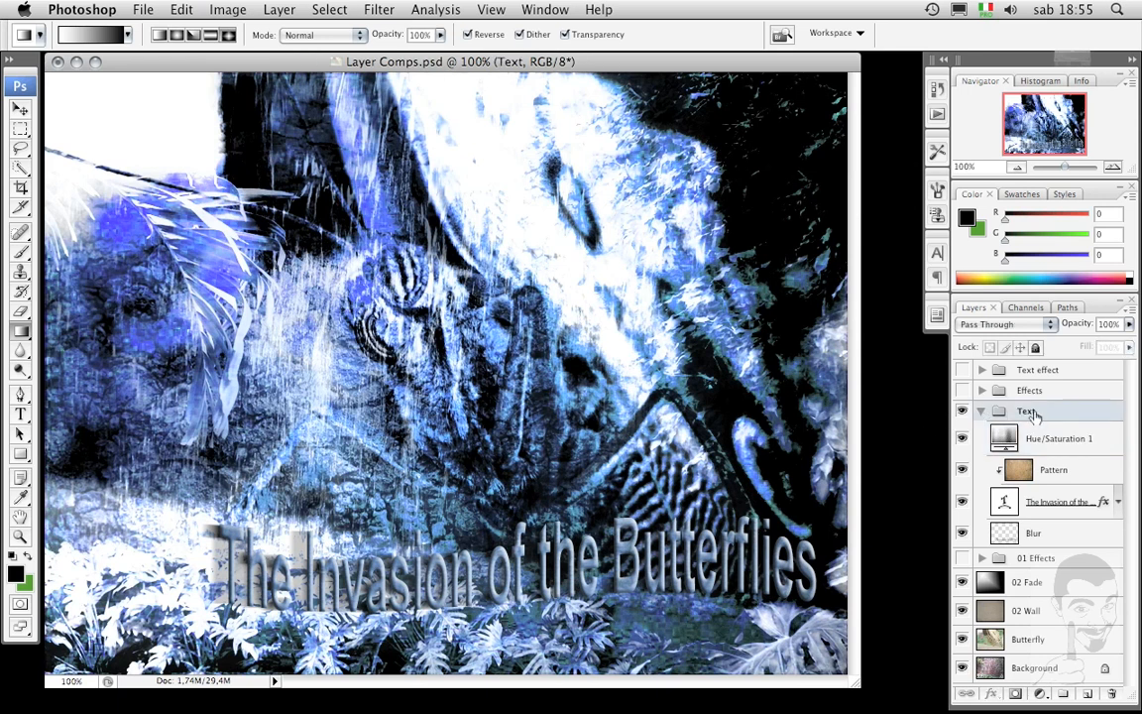
{"action": "left_click", "coordinate": [998, 328]}
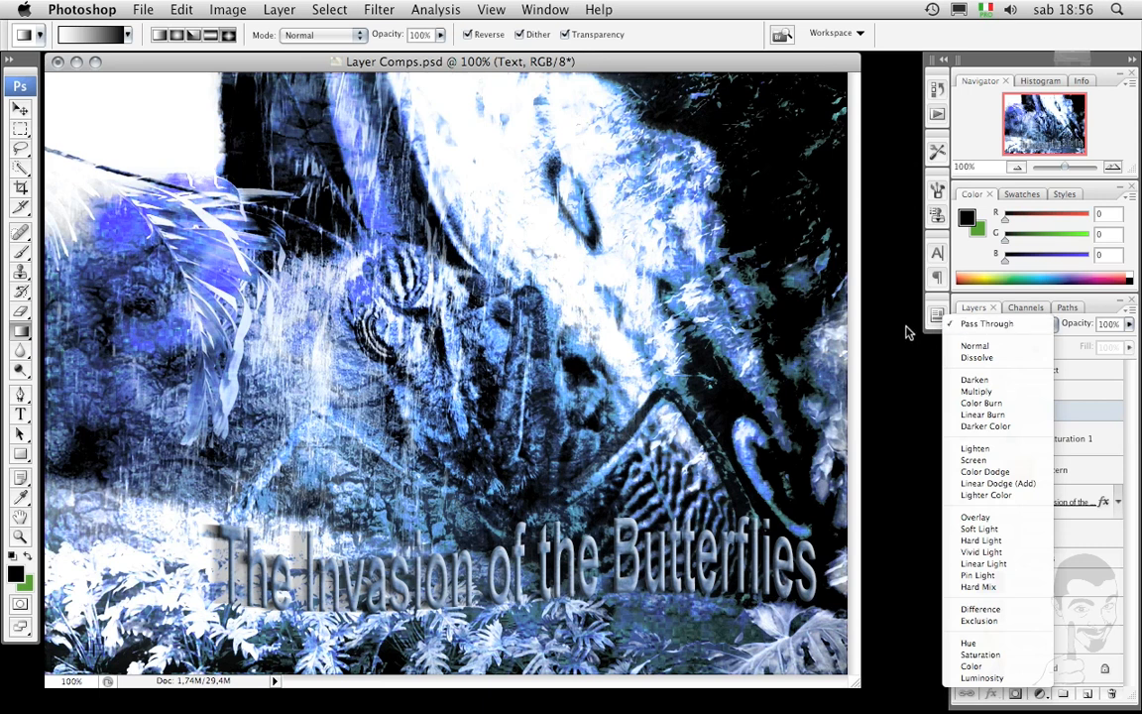
{"action": "left_click", "coordinate": [981, 346]}
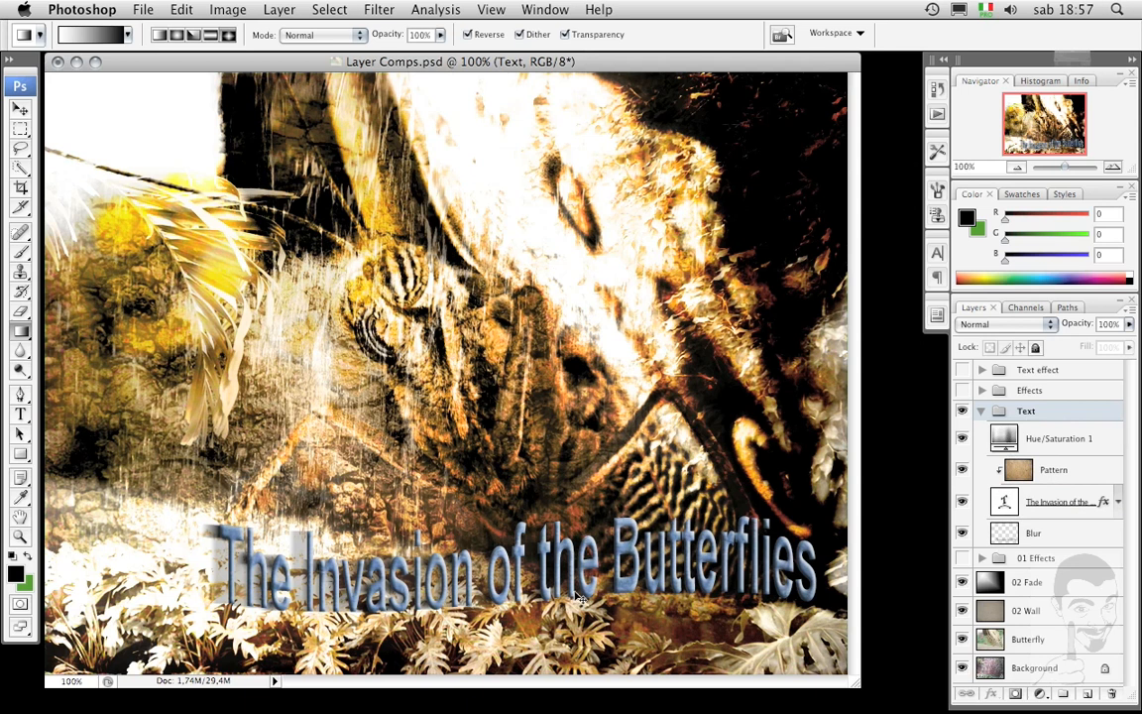
{"action": "left_click_drag", "start_coordinate": [521, 535], "coordinate": [505, 189]}
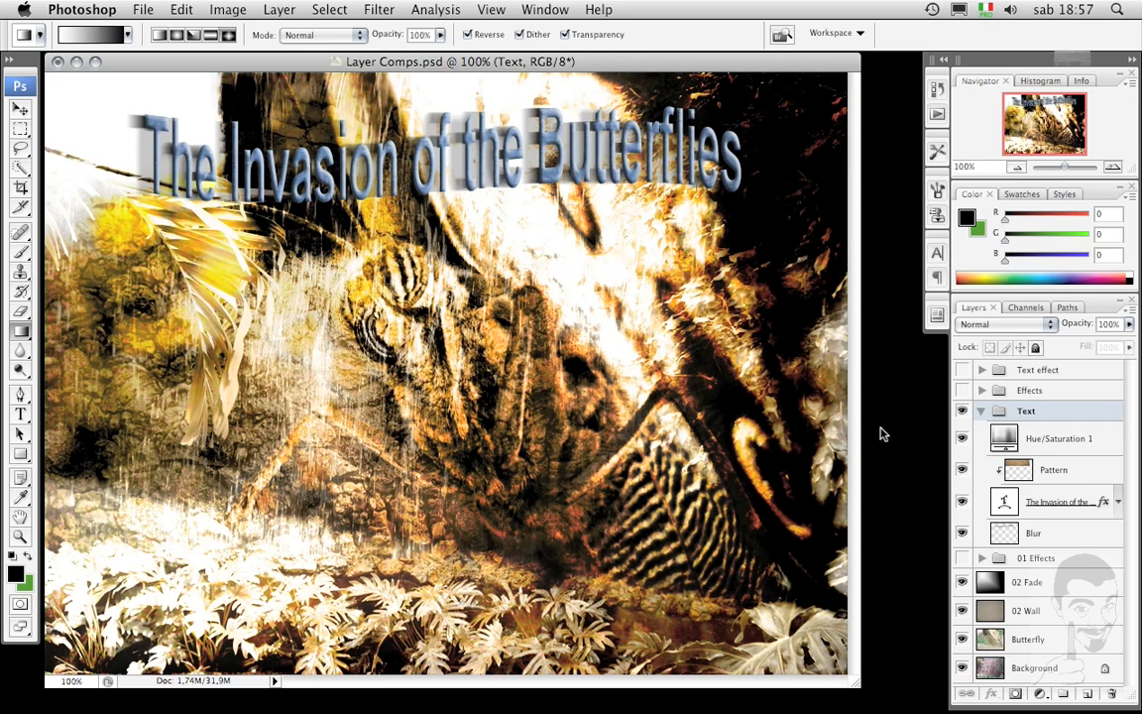
- Save a layer comp named Phase 02 with visibility, position and appearance, and place it directly below Phase 01
{"action": "left_click", "coordinate": [936, 317]}
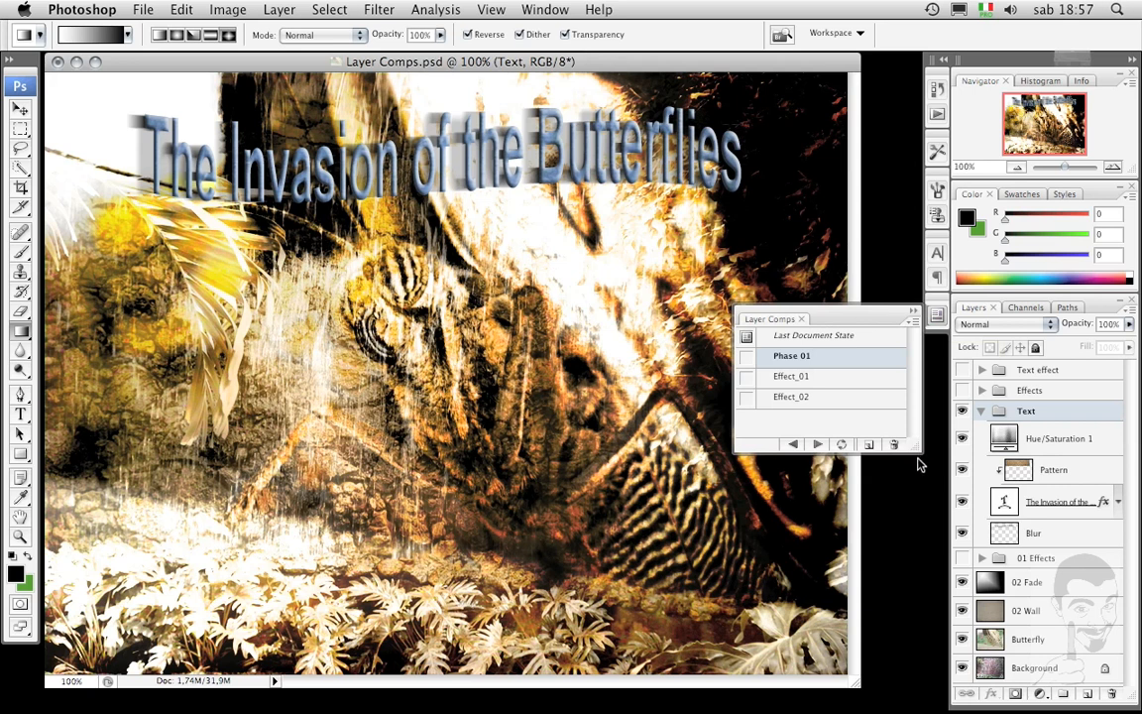
{"action": "left_click_drag", "start_coordinate": [917, 452], "coordinate": [916, 483]}
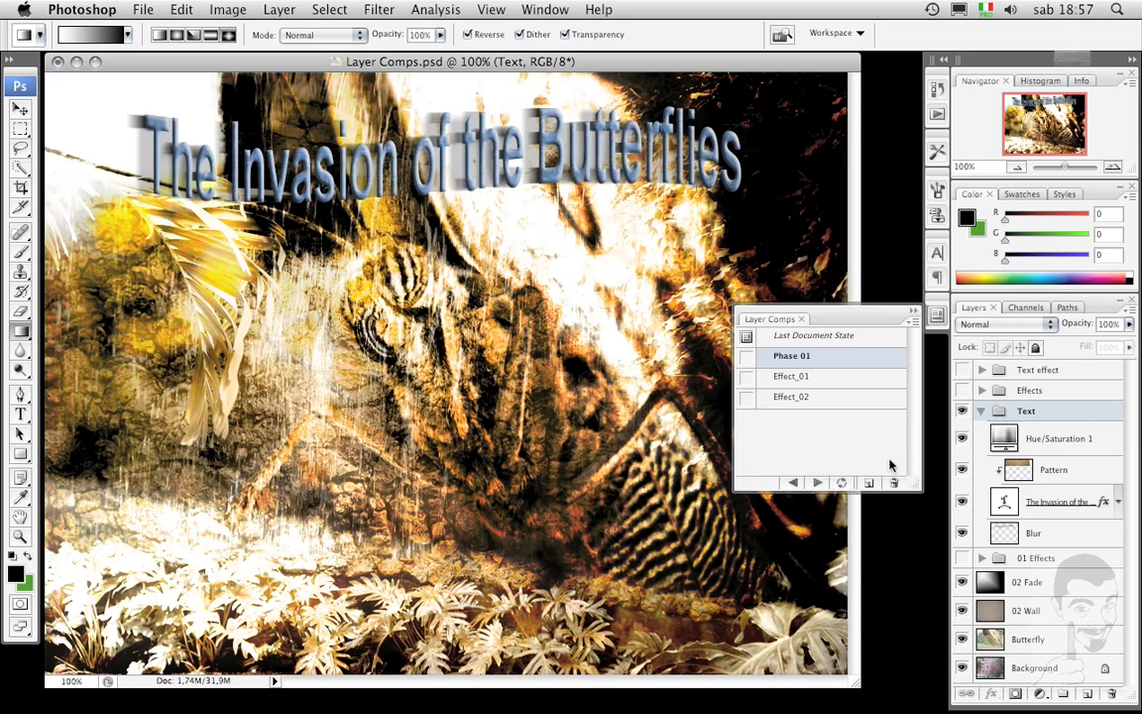
{"action": "left_click", "coordinate": [868, 483]}
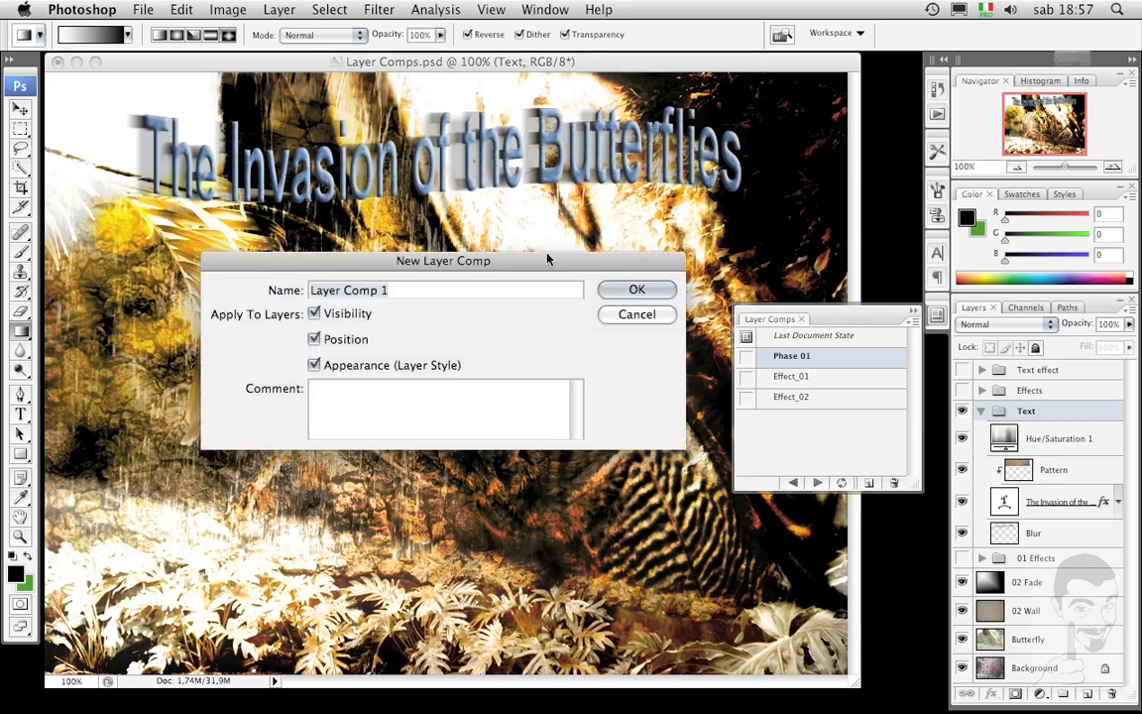
{"action": "type", "text": "Phase "}
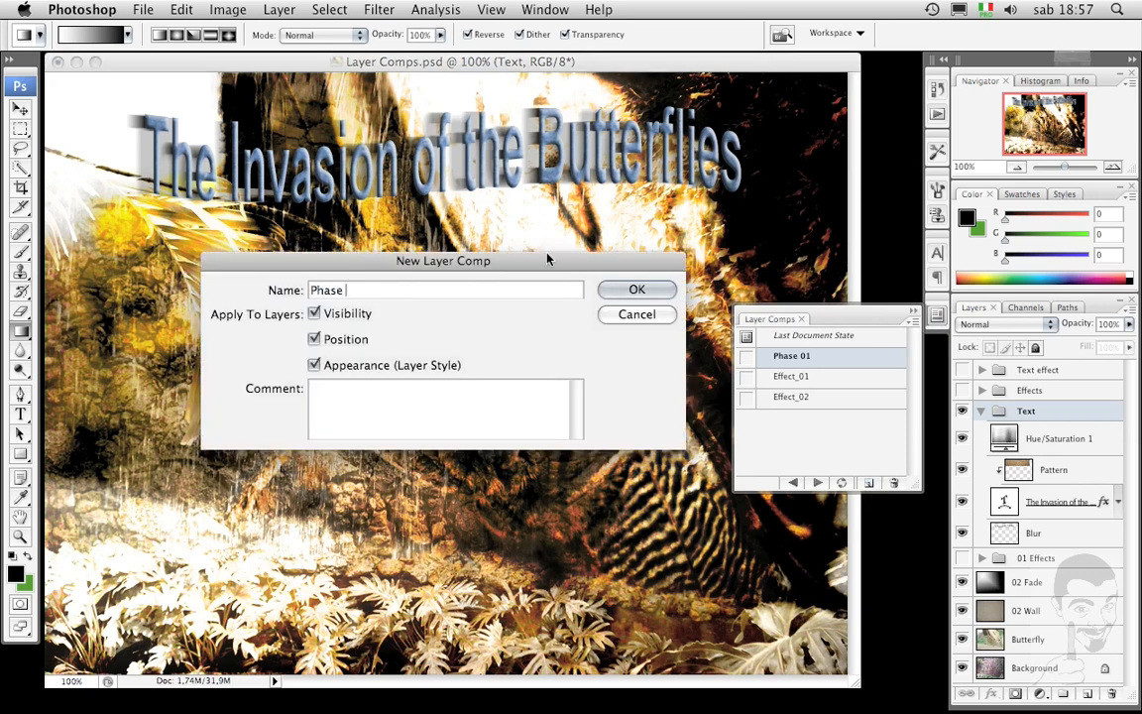
{"action": "type", "text": "02"}
{"action": "key", "text": "Return"}
{"action": "left_click_drag", "start_coordinate": [793, 417], "coordinate": [790, 373]}
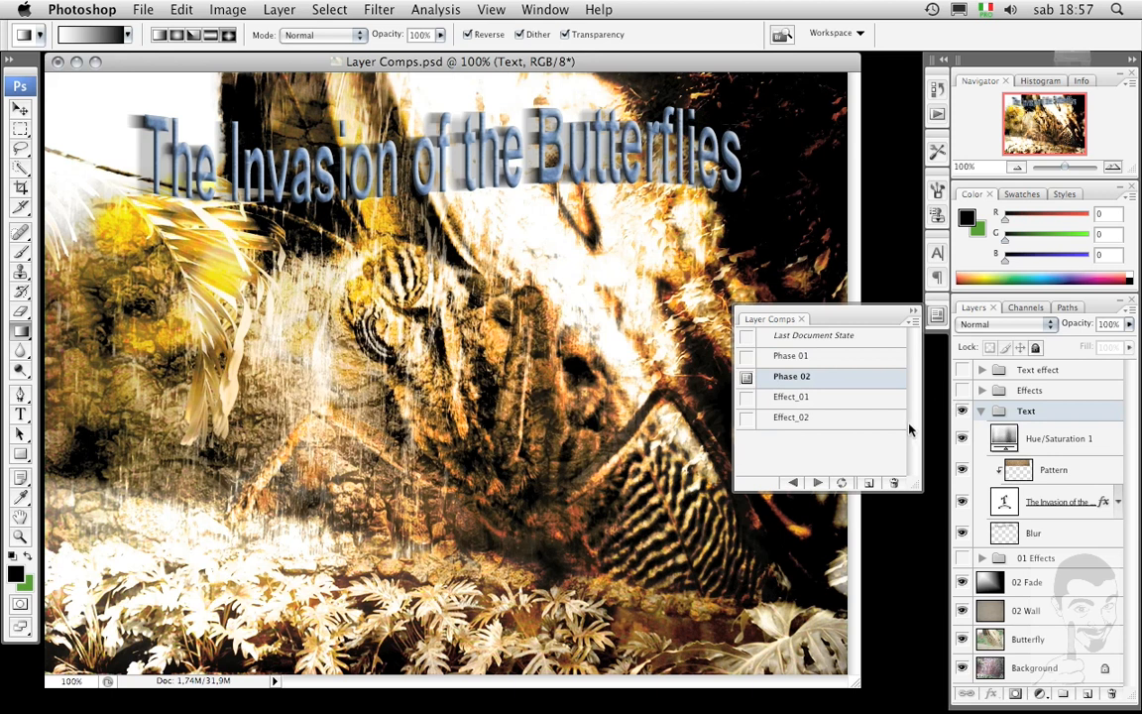
- Cycle forward through the saved layer comps from Phase 02 around to Phase 01 to compare the versions
{"action": "left_click", "coordinate": [817, 483]}
{"action": "left_click", "coordinate": [818, 483]}
{"action": "left_click", "coordinate": [817, 483]}
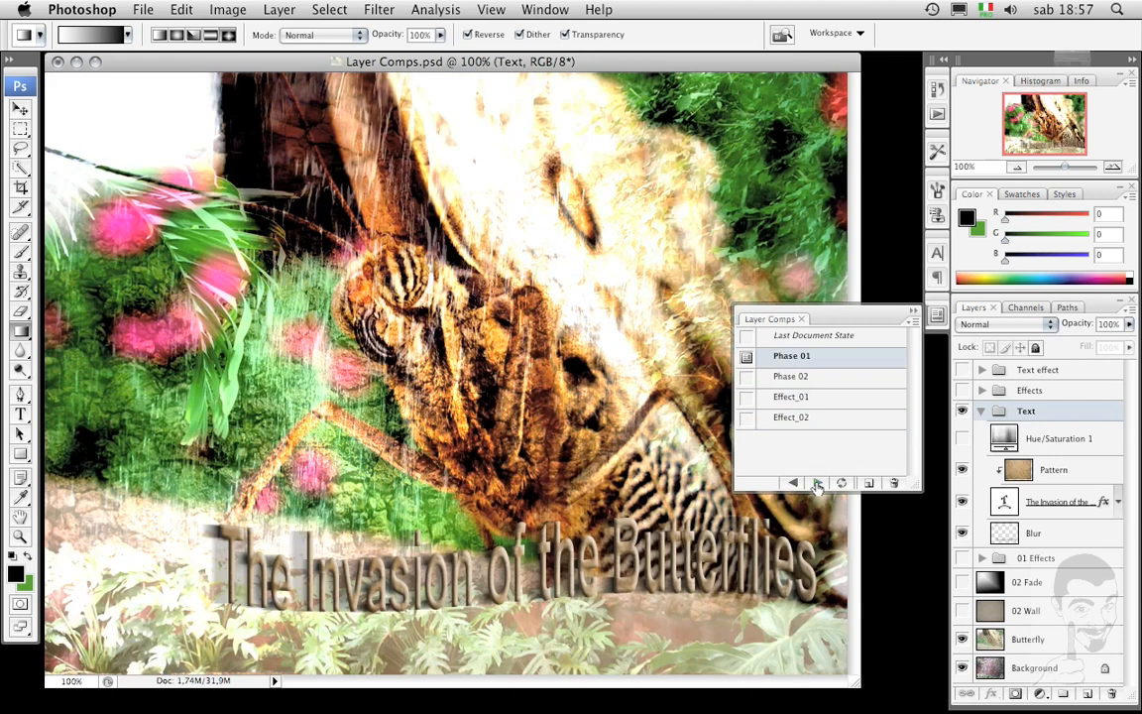
- Keep stepping forward through Phase 01, Phase 02, Effect_01 and Effect_02 to compare the four saved versions
{"action": "left_click", "coordinate": [817, 483]}
{"action": "left_click", "coordinate": [817, 483]}
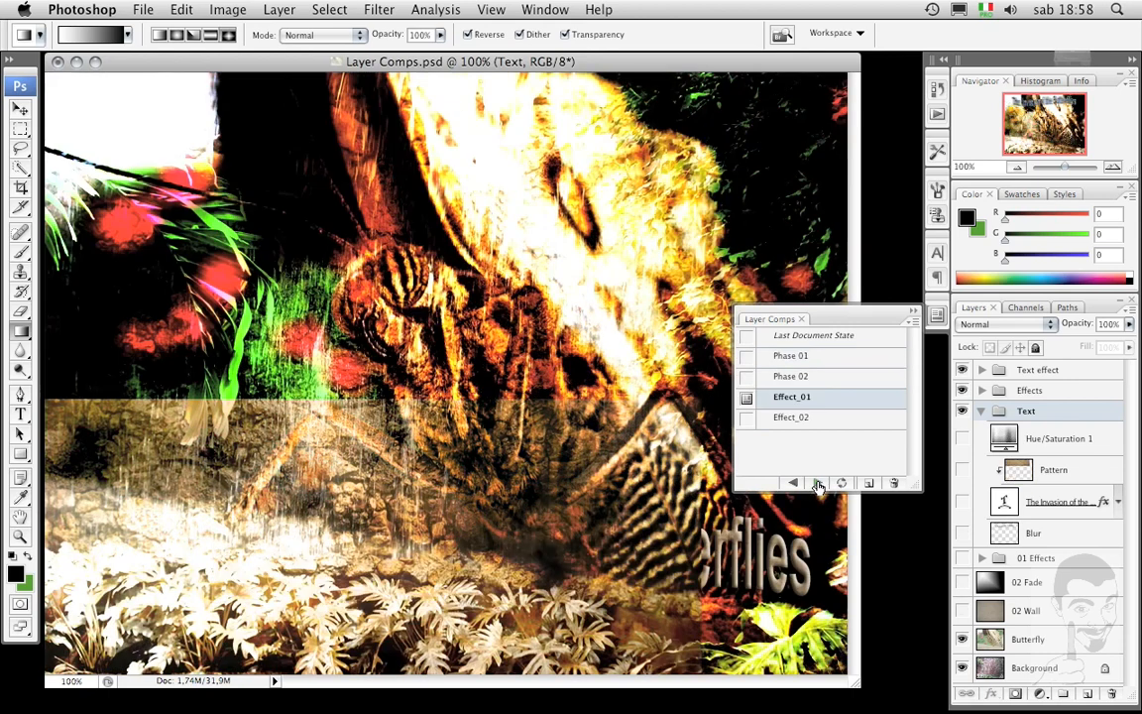
{"action": "left_click", "coordinate": [817, 483]}
{"action": "left_click", "coordinate": [818, 483]}
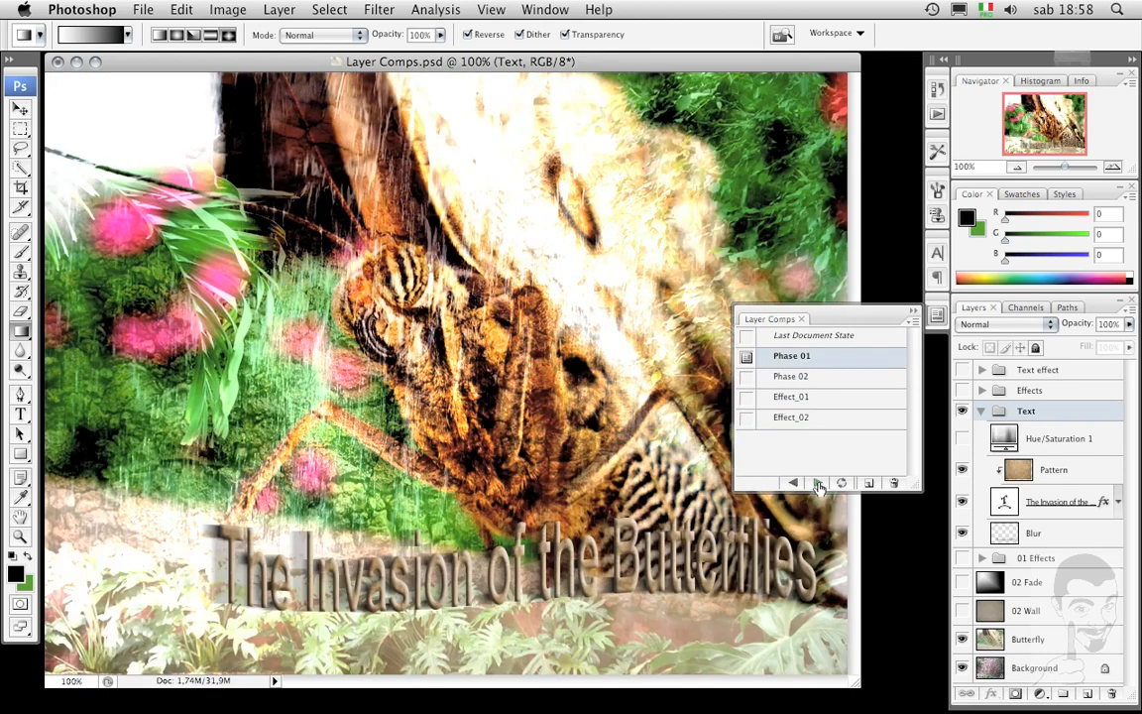
{"action": "left_click", "coordinate": [817, 483]}
{"action": "left_click", "coordinate": [817, 483]}
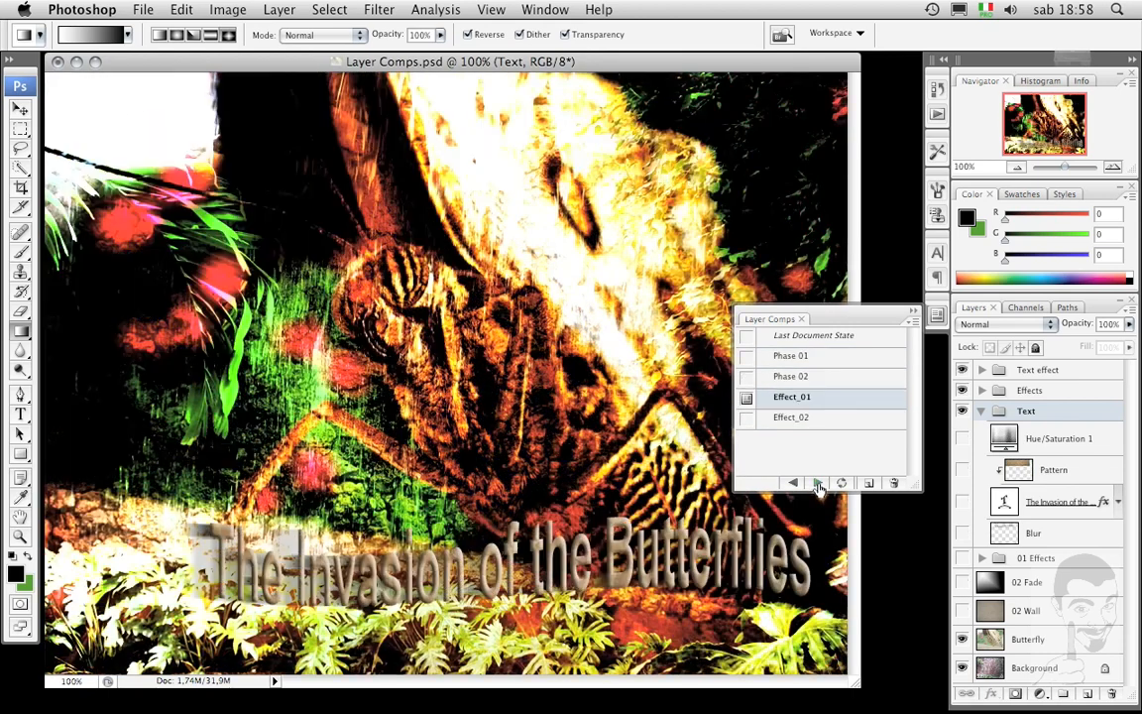
{"action": "left_click", "coordinate": [817, 483]}
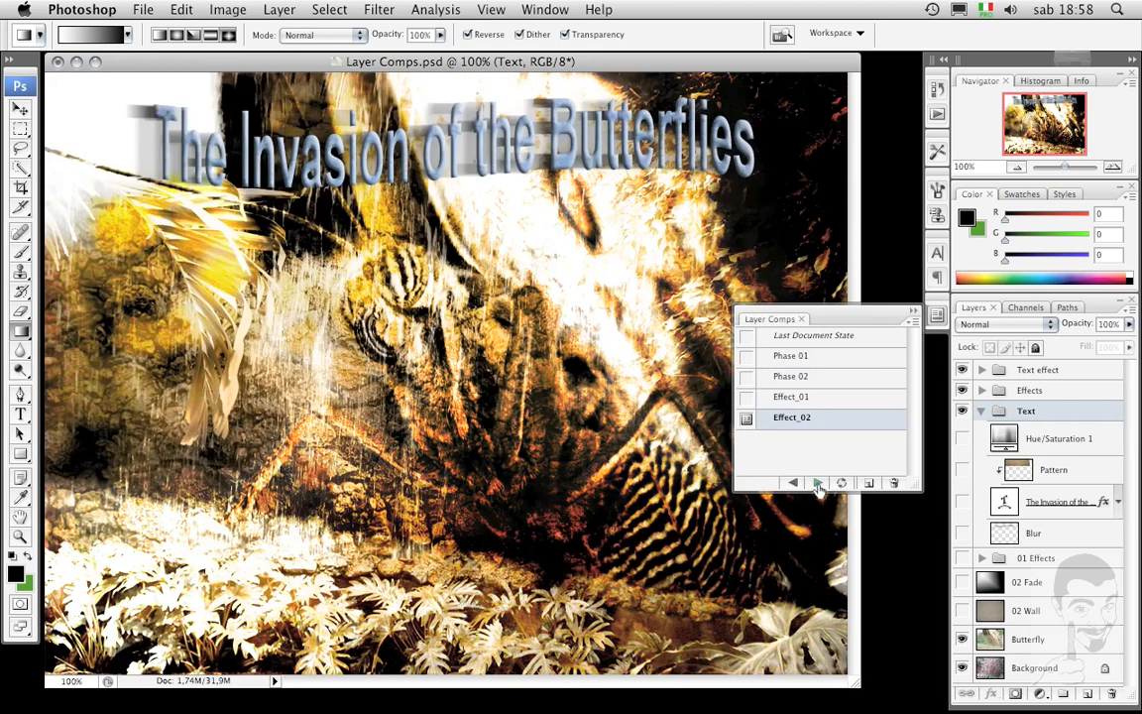
{"action": "left_click", "coordinate": [817, 483]}
{"action": "left_click", "coordinate": [817, 483]}
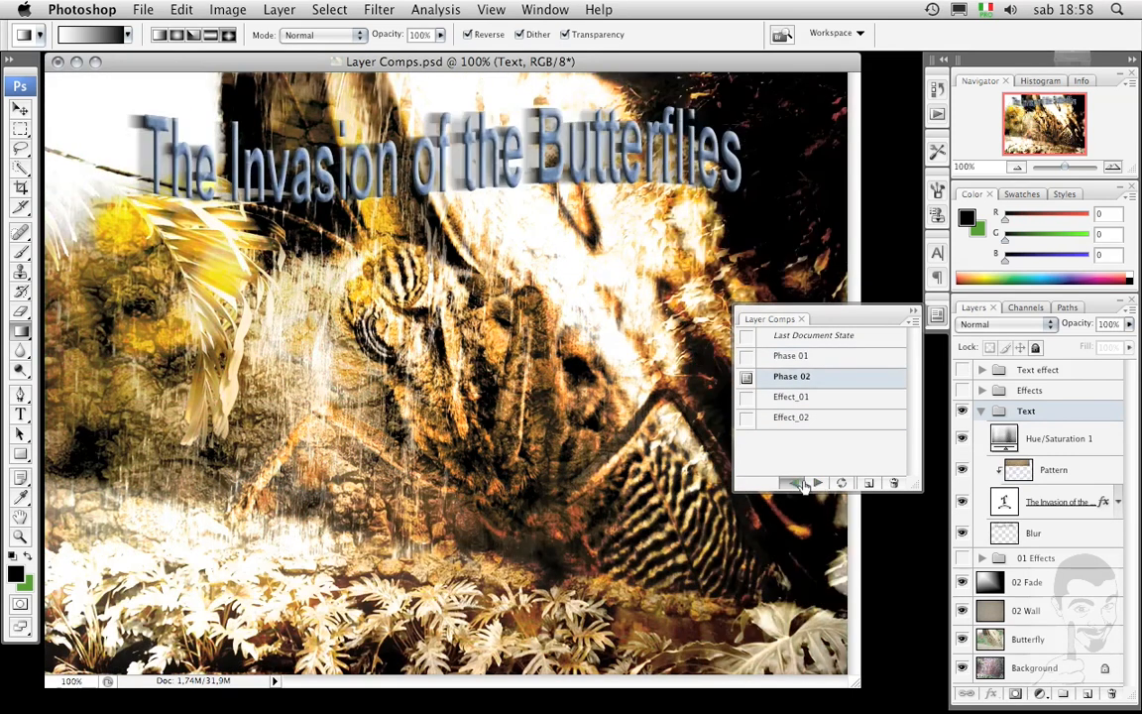
- Step back and forth between neighbouring layer comps to compare the saved versions in both directions
{"action": "left_click", "coordinate": [798, 483]}
{"action": "left_click", "coordinate": [817, 483]}
{"action": "left_click", "coordinate": [798, 482]}
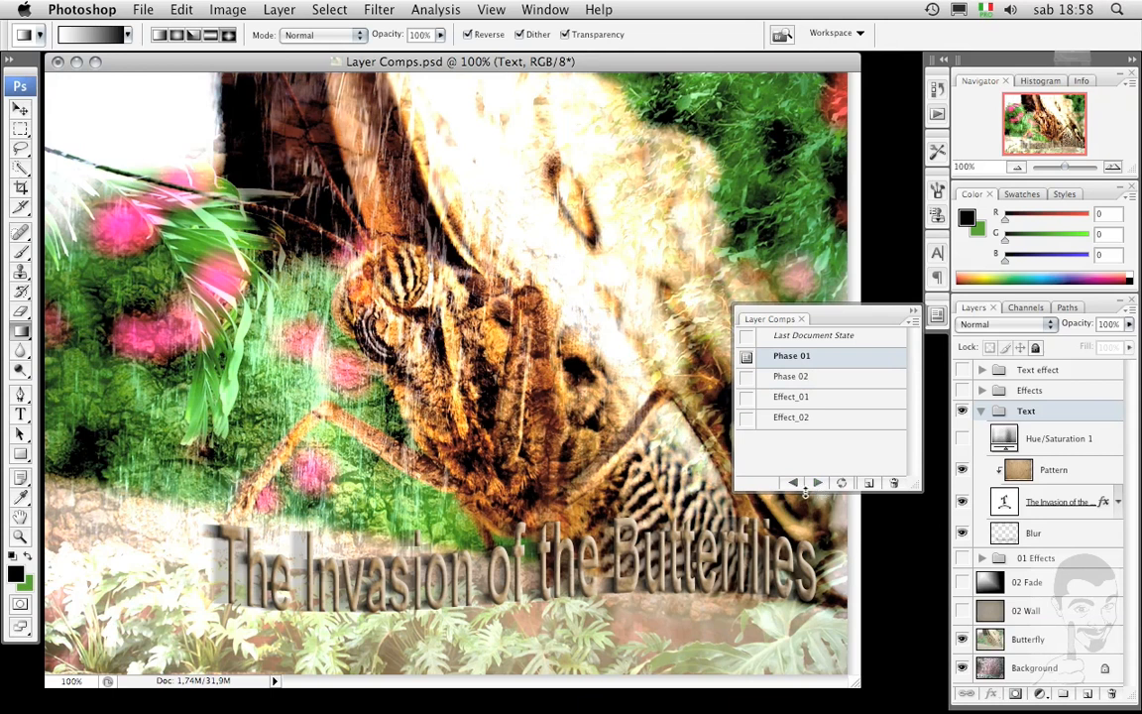
{"action": "left_click", "coordinate": [793, 483]}
{"action": "left_click", "coordinate": [815, 483]}
{"action": "left_click", "coordinate": [793, 483]}
{"action": "left_click", "coordinate": [817, 483]}
{"action": "left_click", "coordinate": [793, 483]}
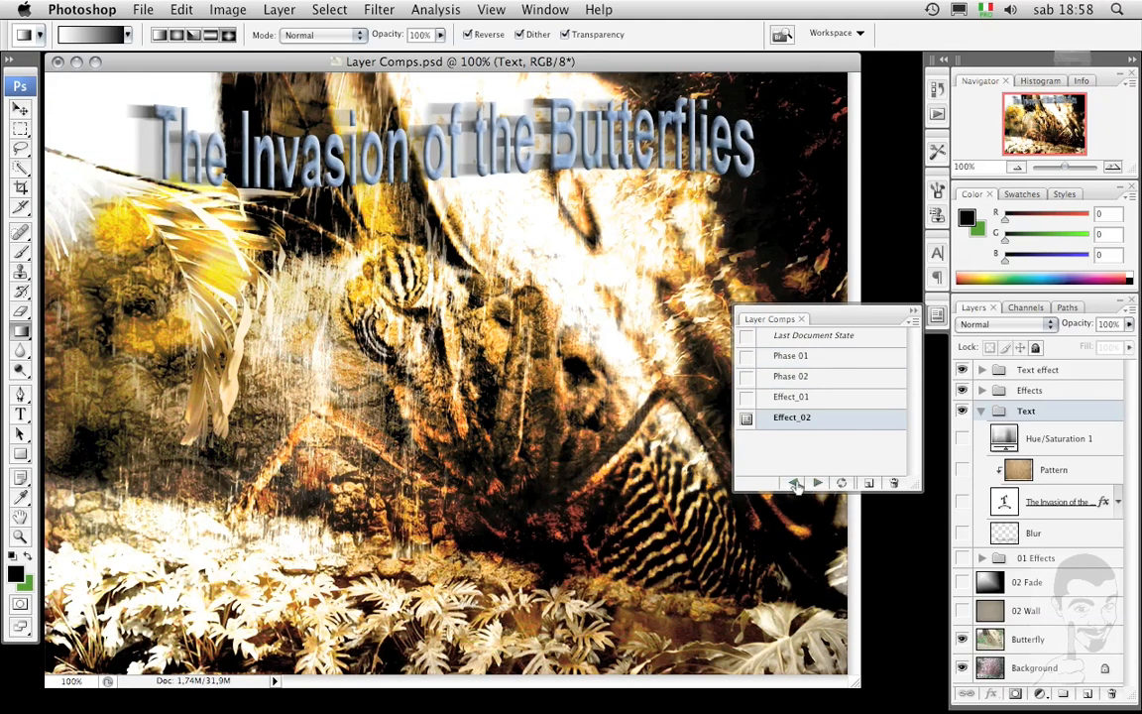
{"action": "left_click", "coordinate": [793, 483]}
{"action": "left_click", "coordinate": [815, 483]}
{"action": "left_click", "coordinate": [815, 483]}
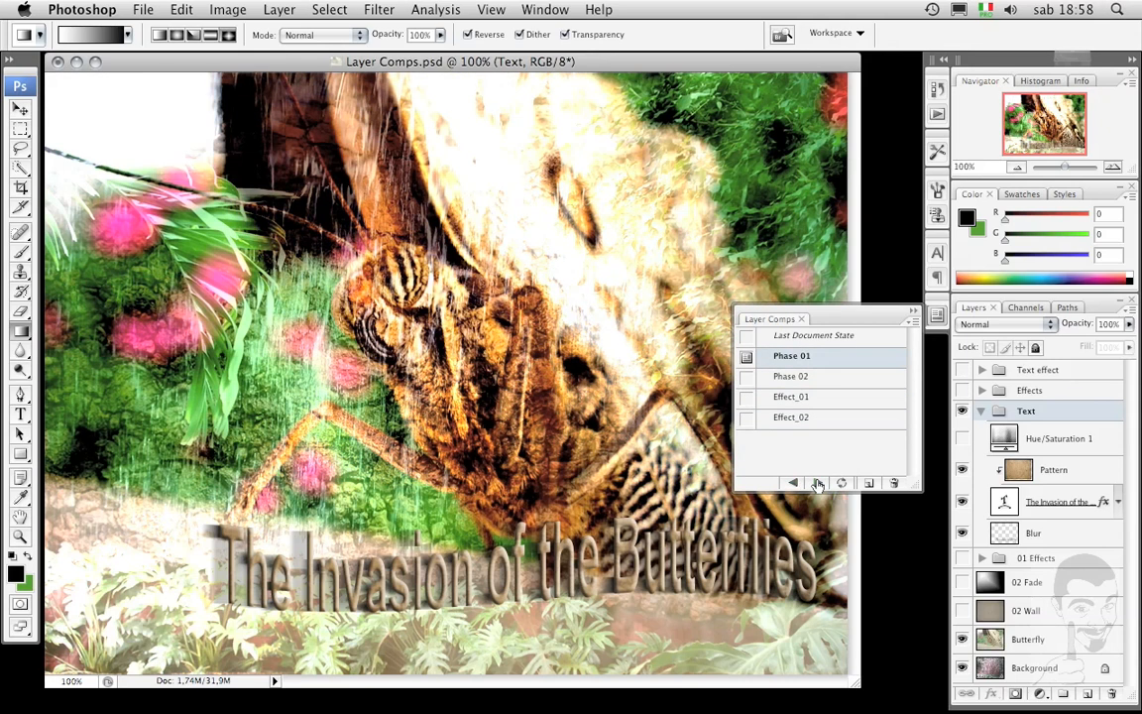
{"action": "left_click", "coordinate": [815, 483]}
{"action": "left_click", "coordinate": [794, 483]}
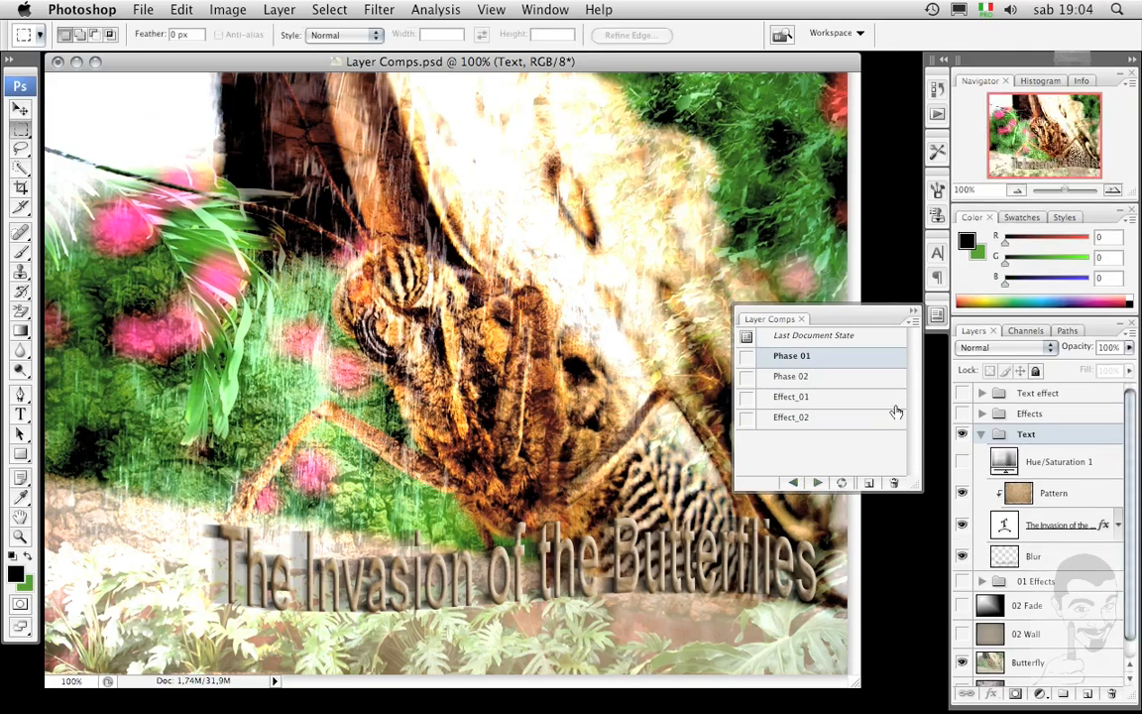
- Group the 02 Fade and 02 Wall layers and name the group 02 Effects
{"action": "left_click", "coordinate": [937, 314]}
{"action": "left_click", "coordinate": [982, 436]}
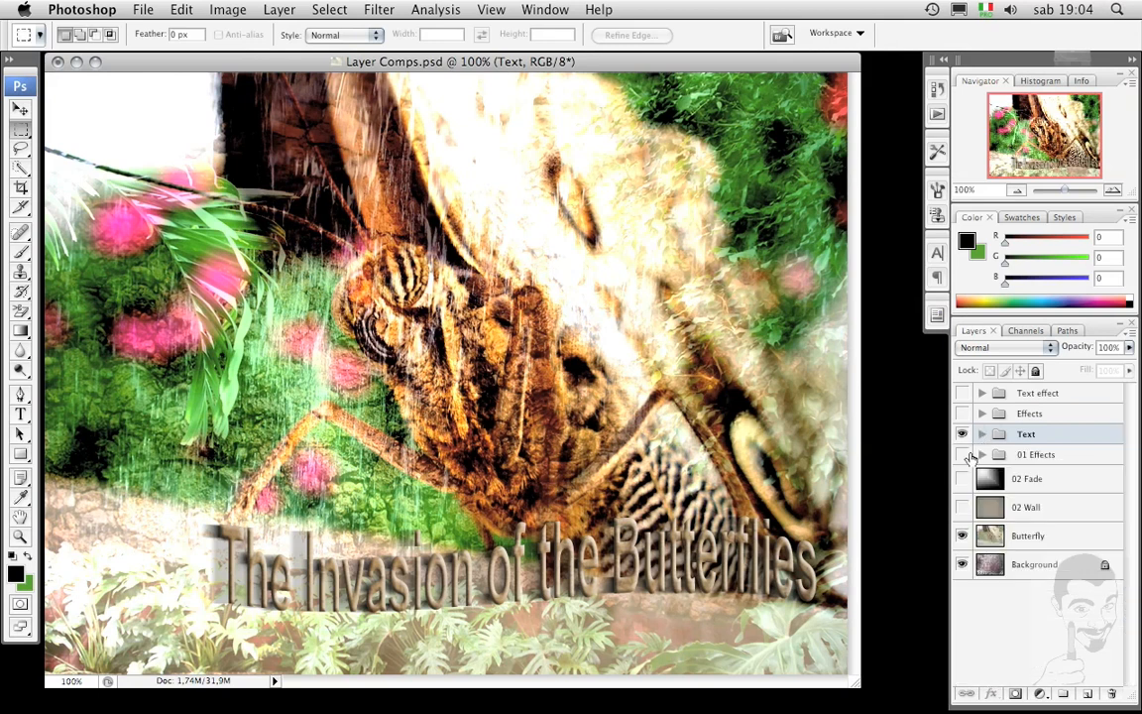
{"action": "left_click", "coordinate": [1025, 484]}
{"action": "left_click", "coordinate": [1024, 510], "text": "shift"}
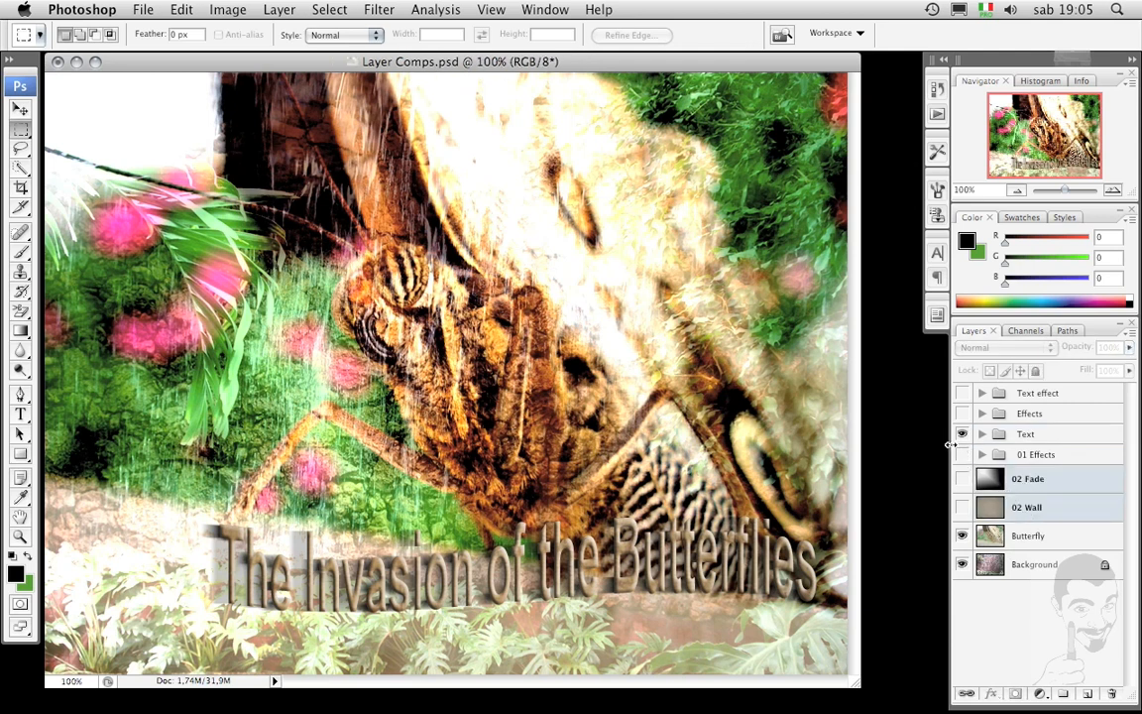
{"action": "key", "text": "super+g"}
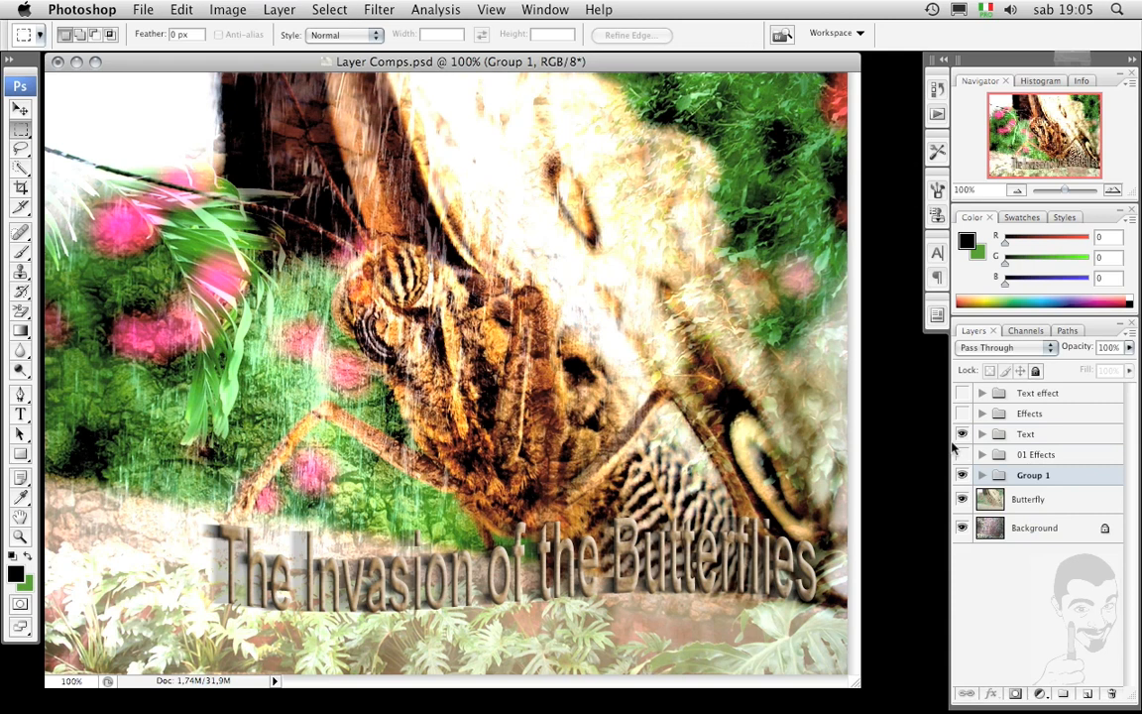
{"action": "double_click", "coordinate": [1036, 475]}
{"action": "type", "text": "02 Effects"}
{"action": "key", "text": "Return"}
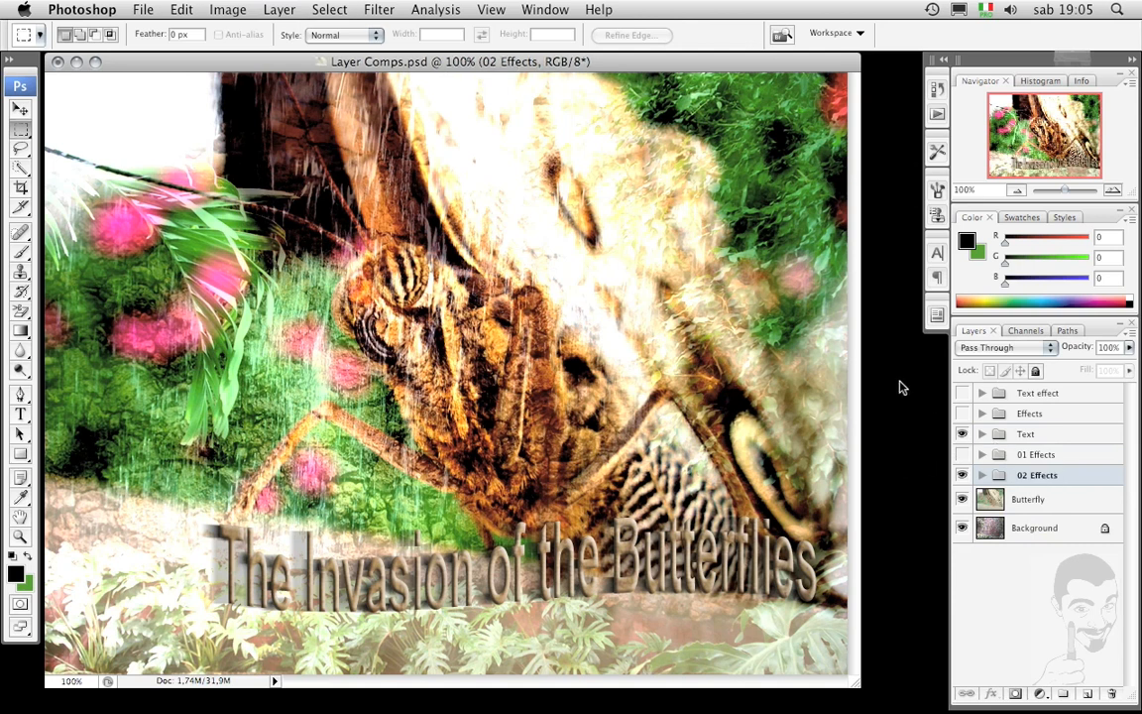
- Nest the Text effect and Effects groups inside a new group named Originals
{"action": "left_click", "coordinate": [1031, 395]}
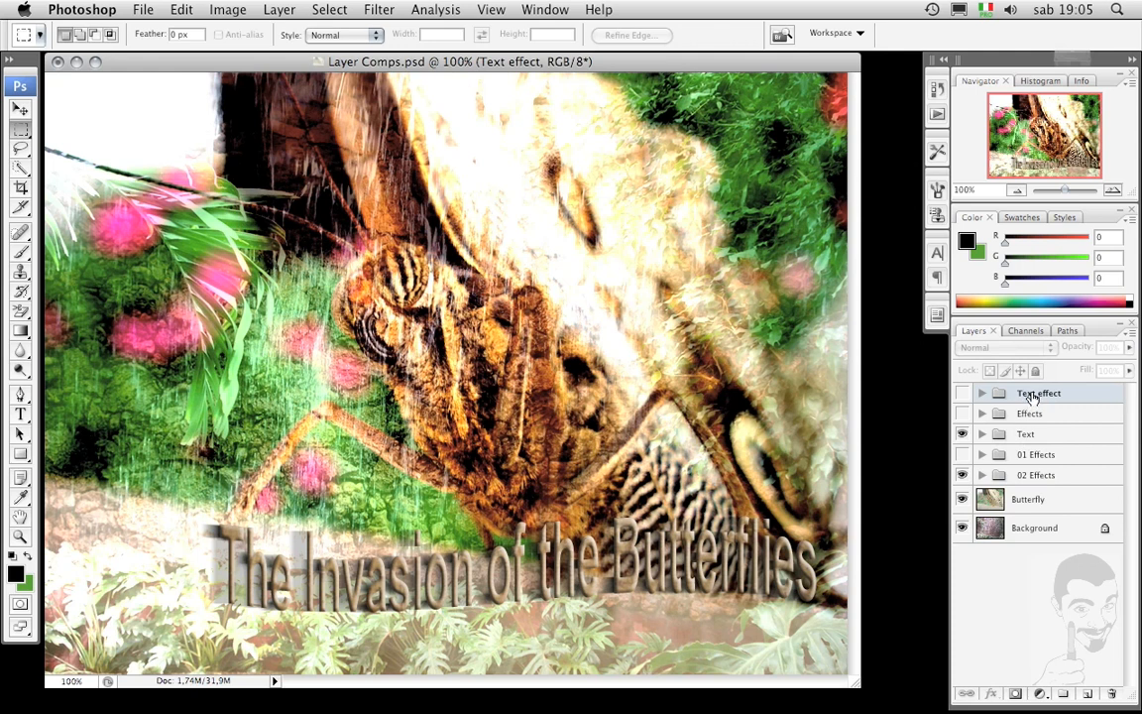
{"action": "left_click", "coordinate": [1030, 418], "text": "shift"}
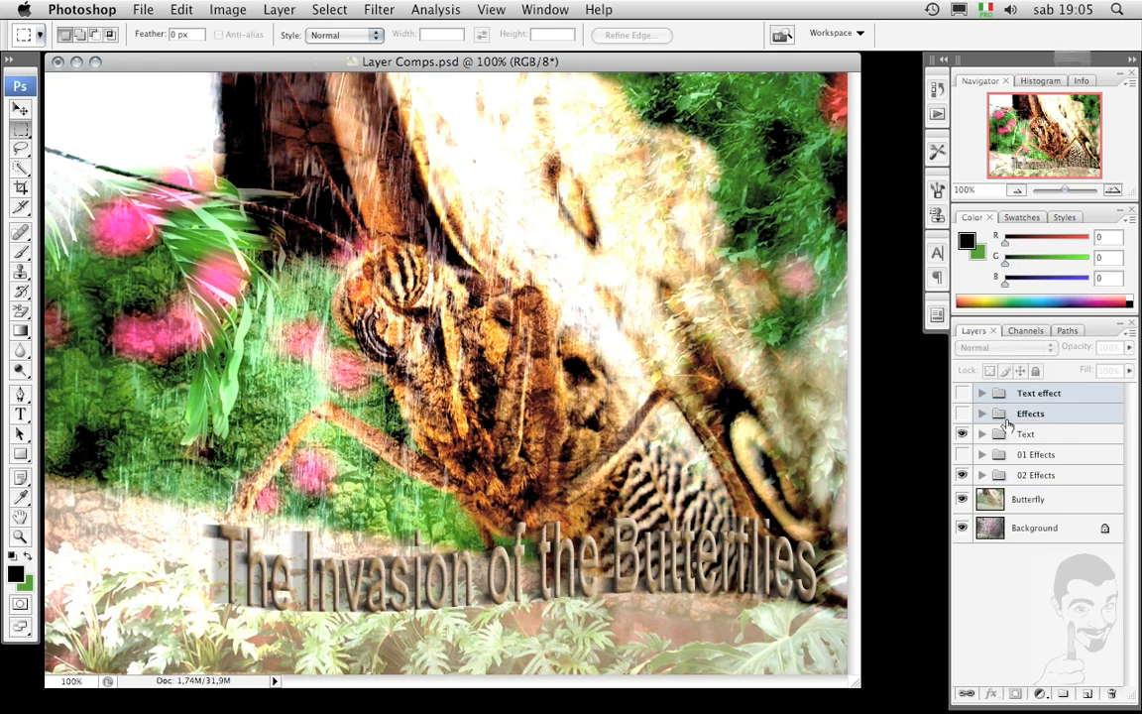
{"action": "key", "text": "super+g"}
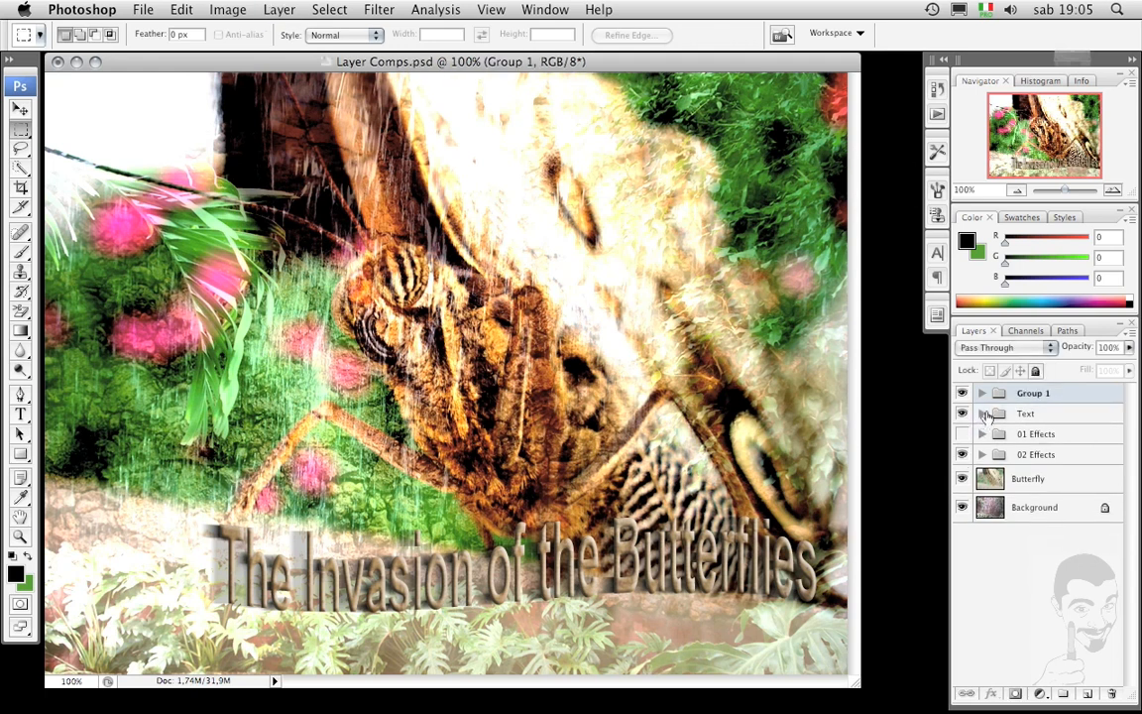
{"action": "left_click", "coordinate": [982, 394]}
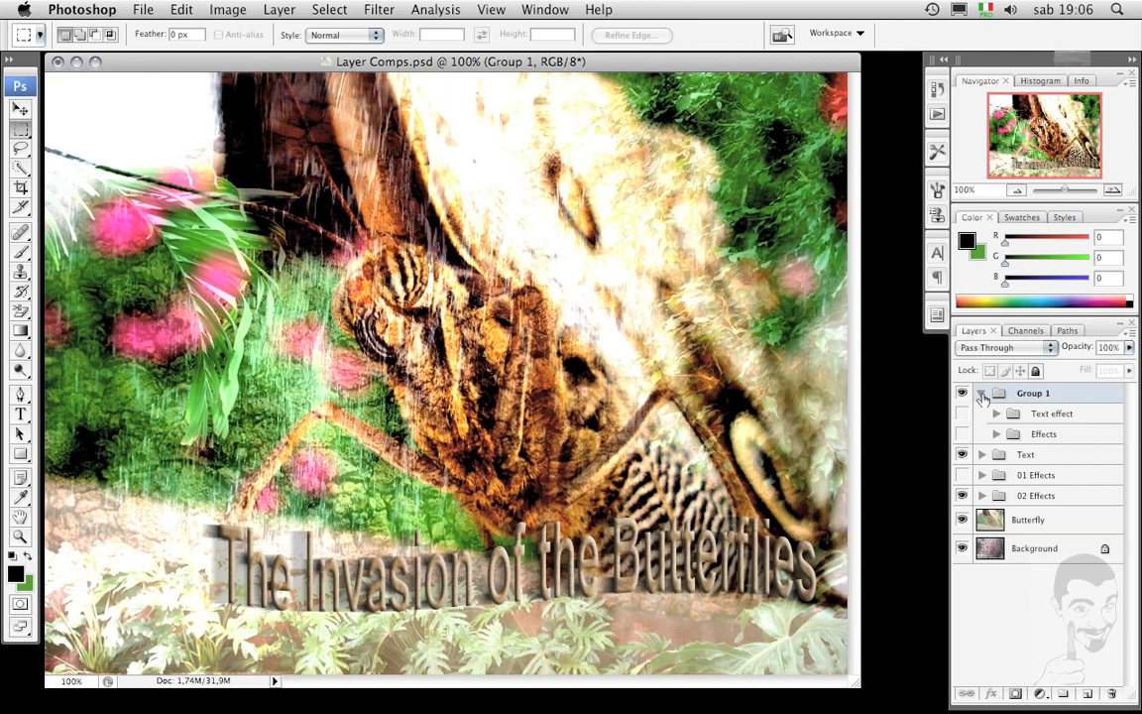
{"action": "left_click", "coordinate": [981, 394]}
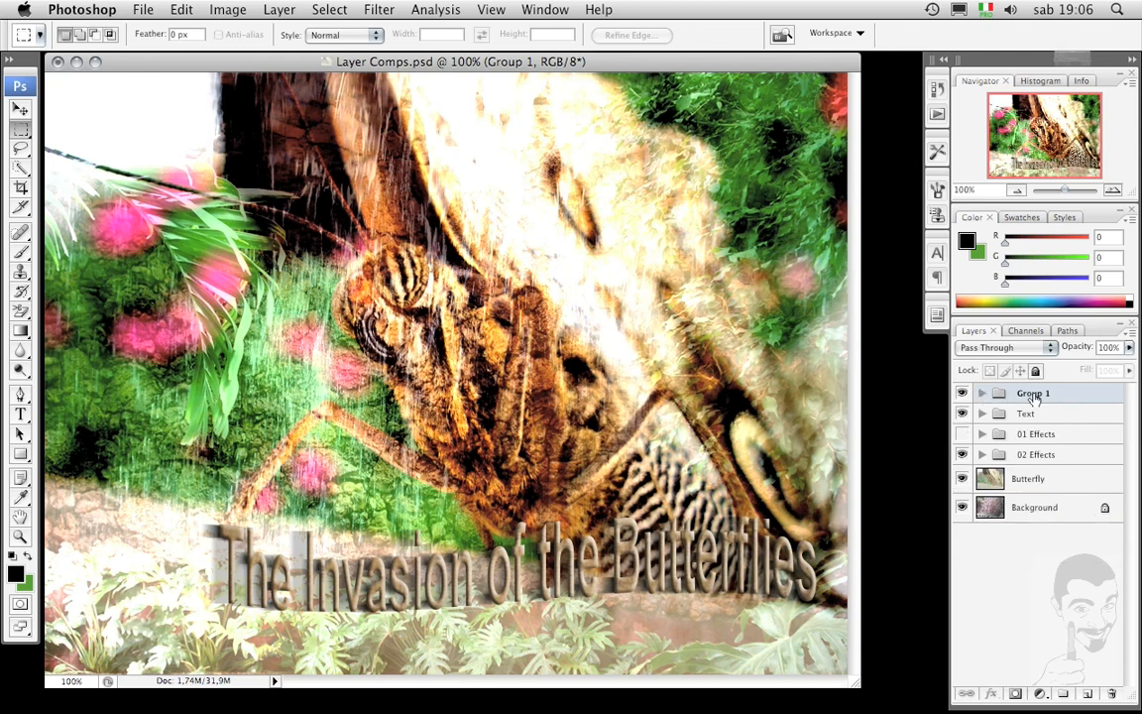
{"action": "type", "text": "01"}
{"action": "type", "text": "inals"}
{"action": "key", "text": "Return"}
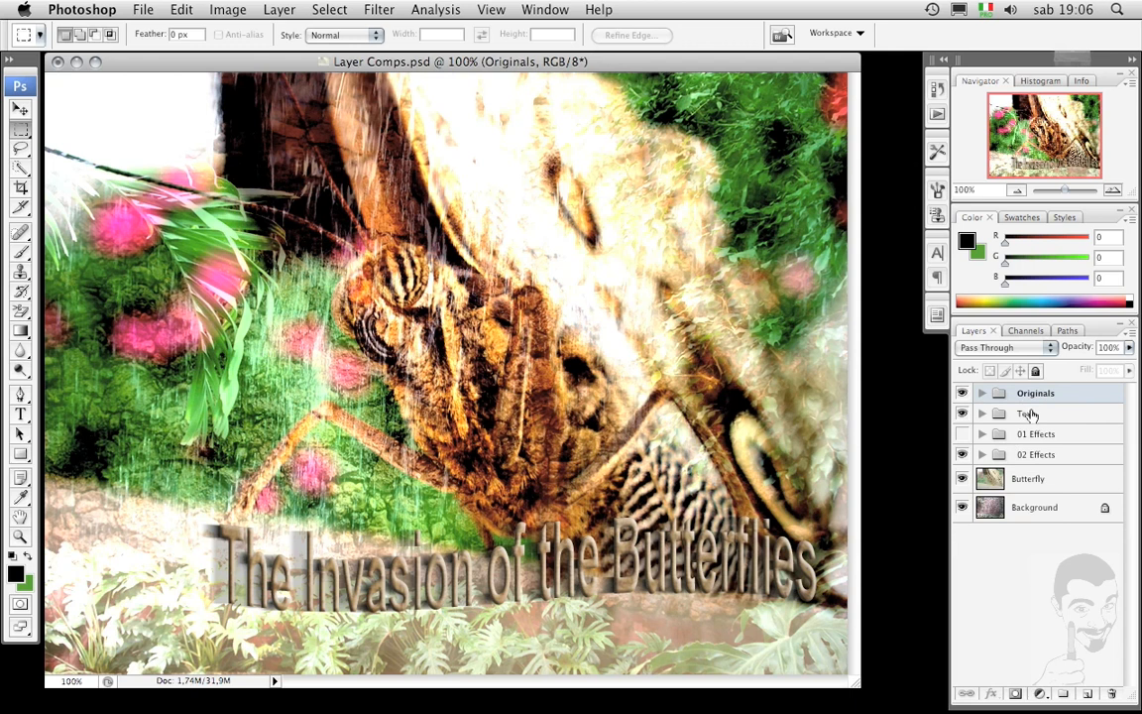
- Nest the Text, 01 Effects and 02 Effects groups inside a new group named Latter
{"action": "left_click", "coordinate": [1032, 417]}
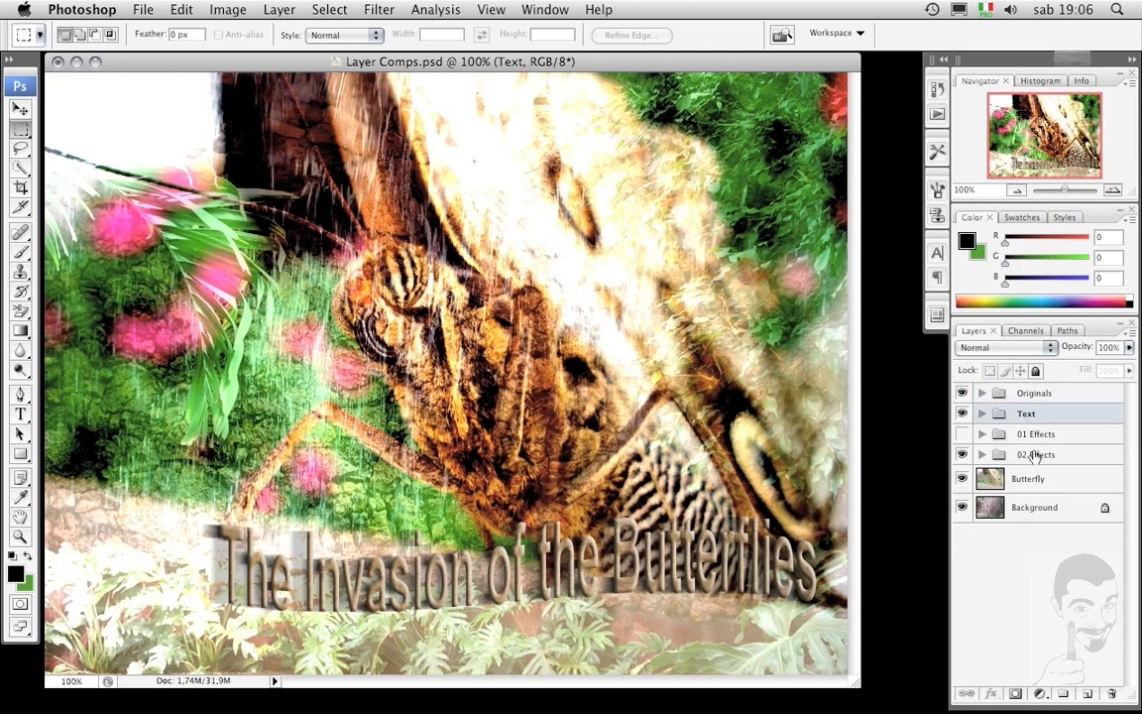
{"action": "left_click", "coordinate": [1036, 455], "text": "shift"}
{"action": "key", "text": "super+g"}
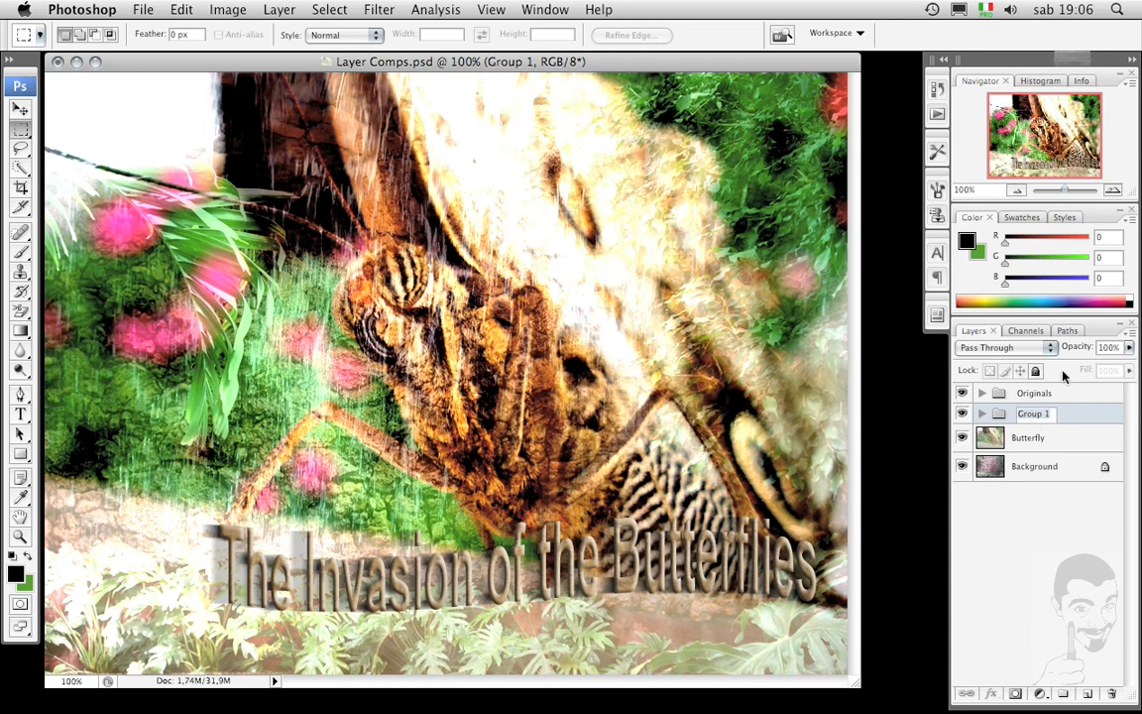
{"action": "type", "text": "Letter"}
{"action": "key", "text": "Return"}
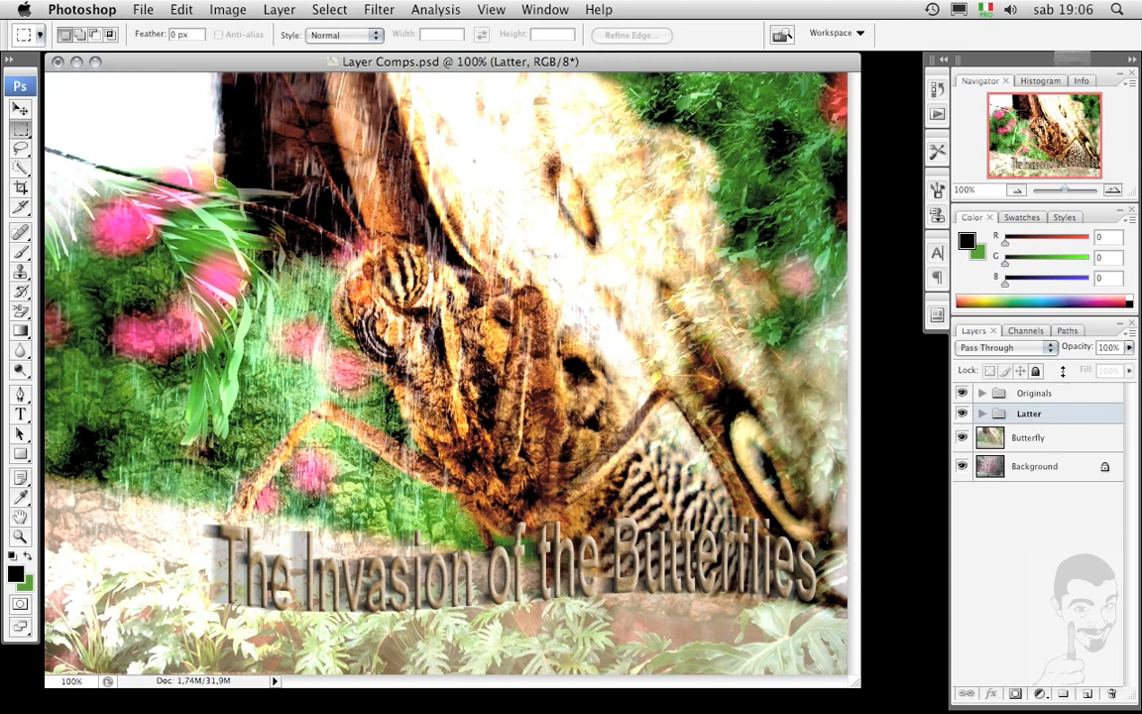
- Examine the contents of the Latter group and its Text, 01 Effects and 02 Effects subgroups, and collapse them again
{"action": "left_click", "coordinate": [982, 414]}
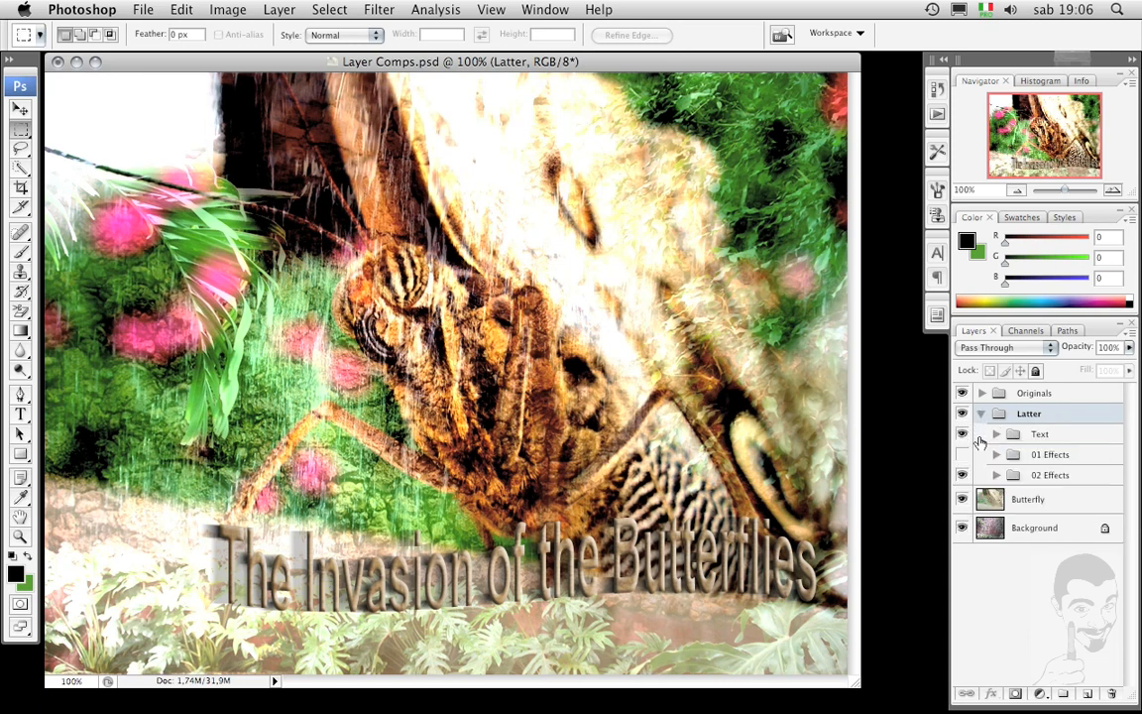
{"action": "left_click", "coordinate": [997, 433]}
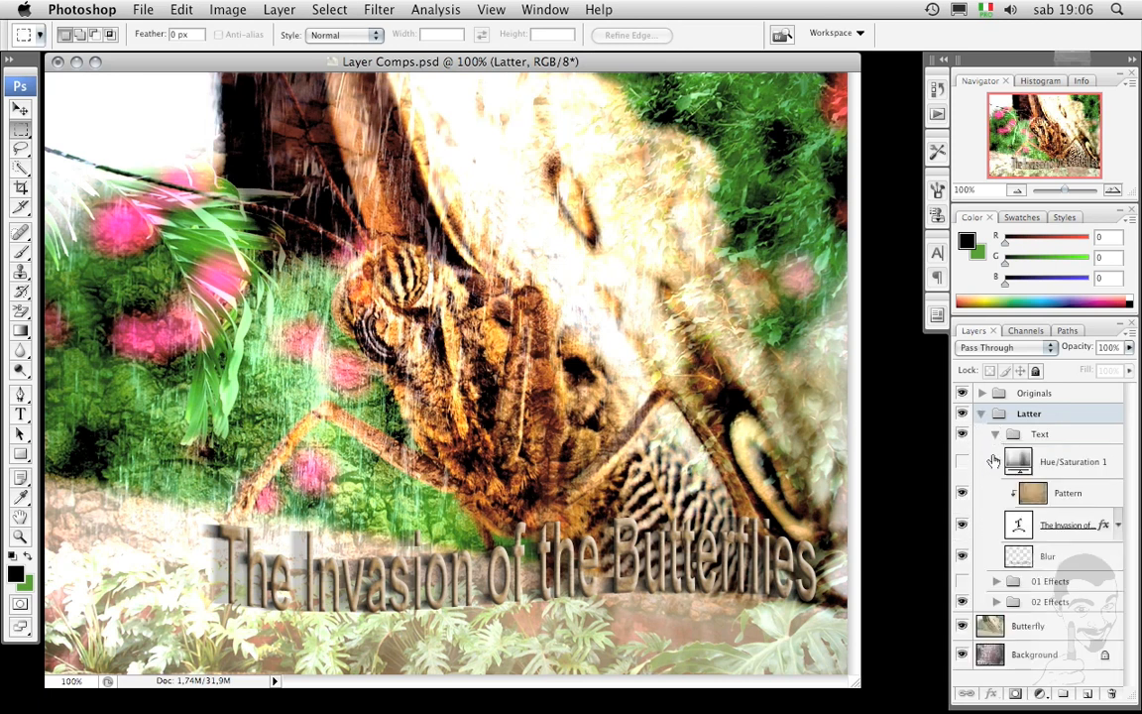
{"action": "left_click", "coordinate": [991, 581]}
{"action": "scroll", "coordinate": [1019, 496], "scroll_direction": "down", "scroll_amount": 2}
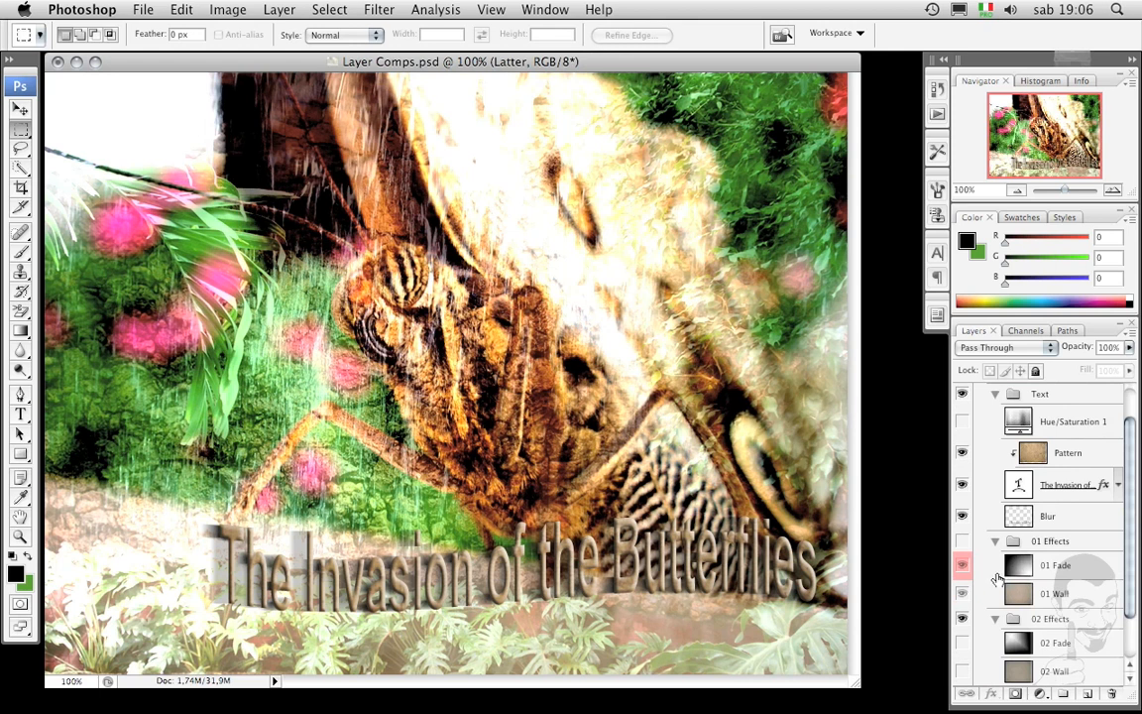
{"action": "left_click", "coordinate": [996, 618]}
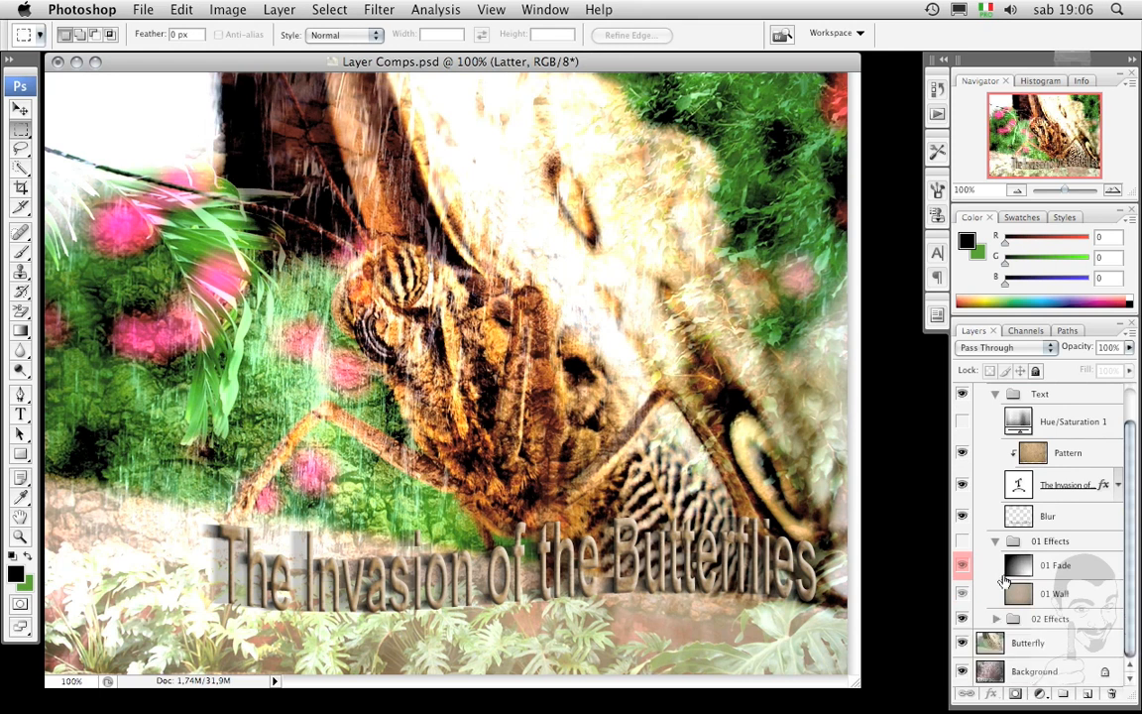
{"action": "left_click", "coordinate": [995, 541]}
{"action": "left_click", "coordinate": [995, 436]}
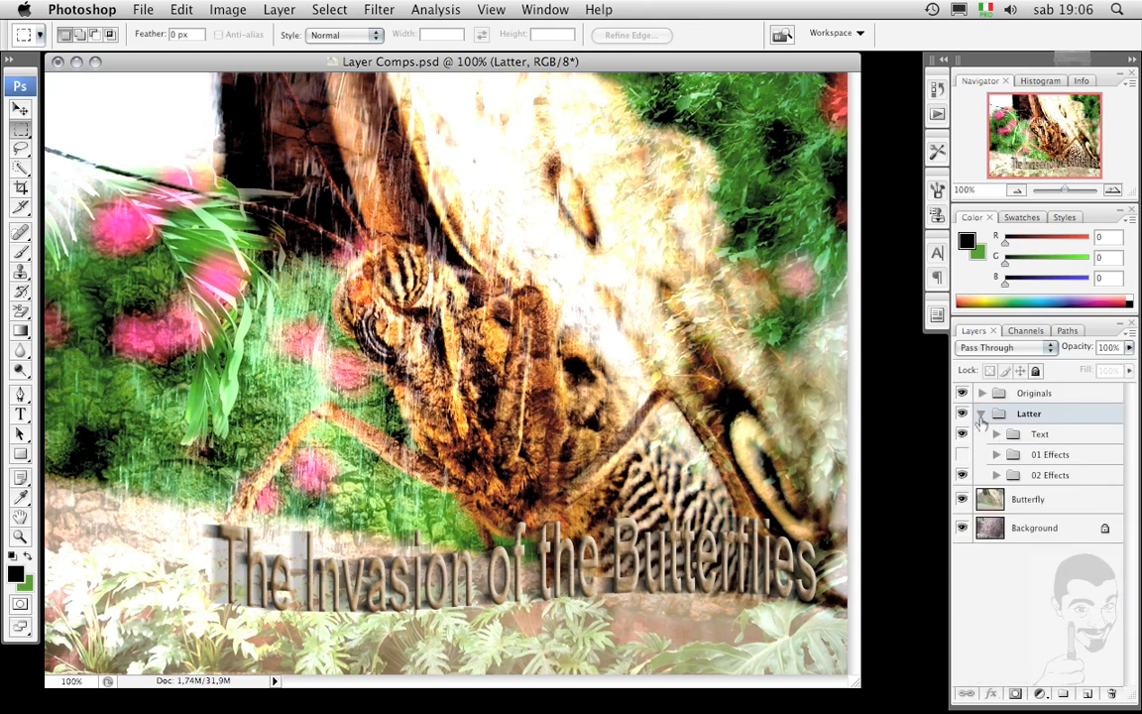
{"action": "left_click", "coordinate": [983, 413]}
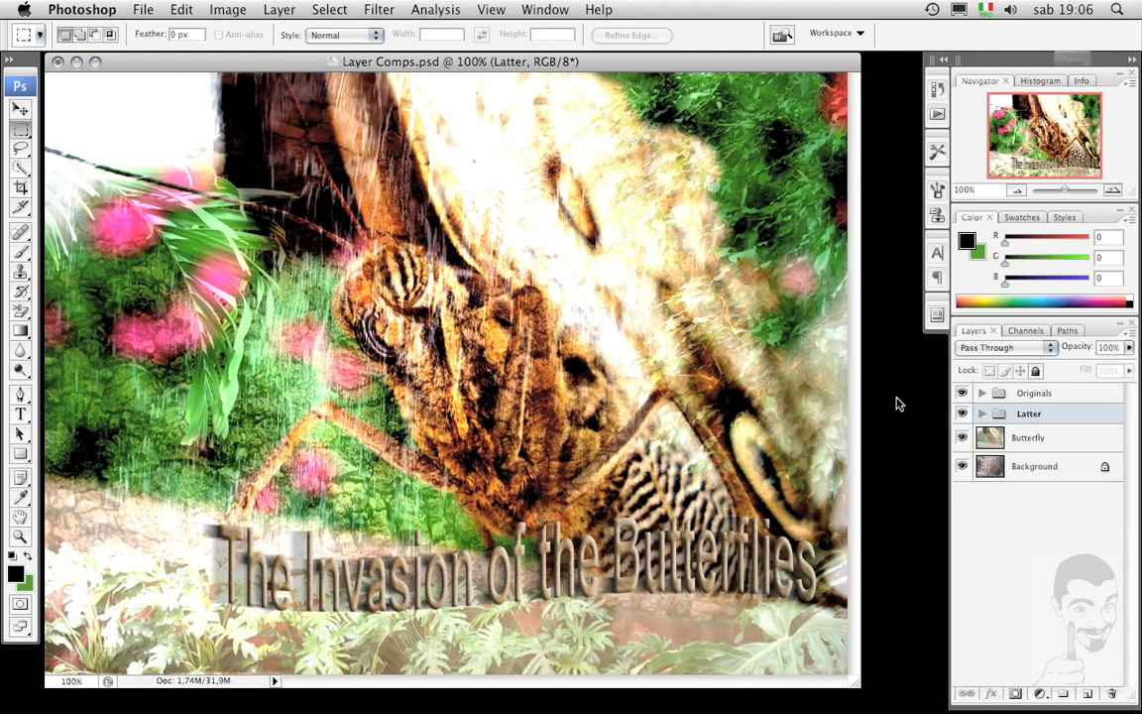